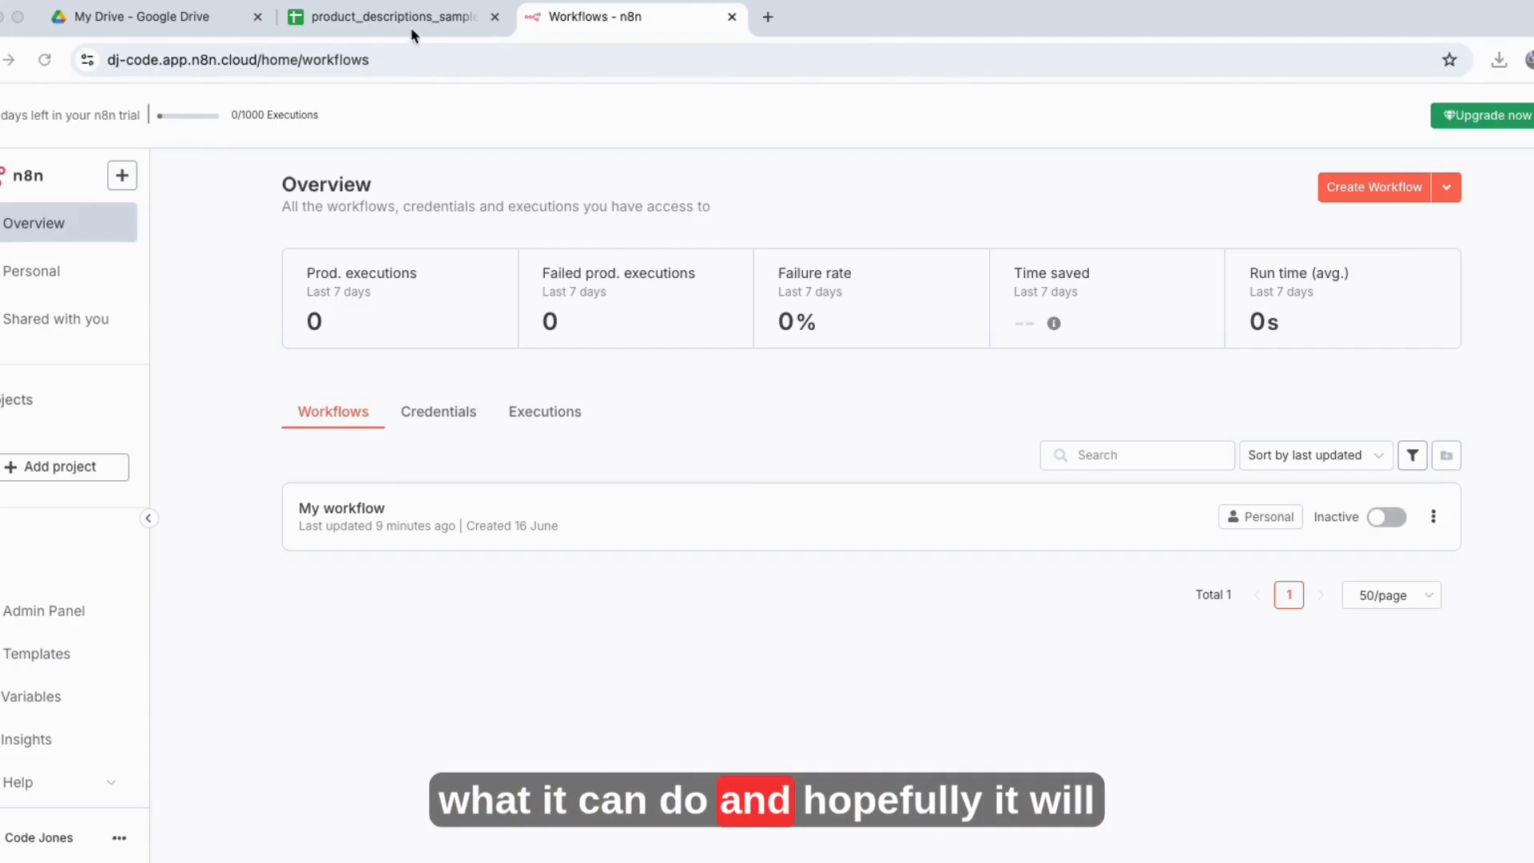
- Open the product_descriptions_sample sheet, narrow the Product_ID and Product Name columns, and widen the Feature 1 column to fit its text
left_click(391, 17)
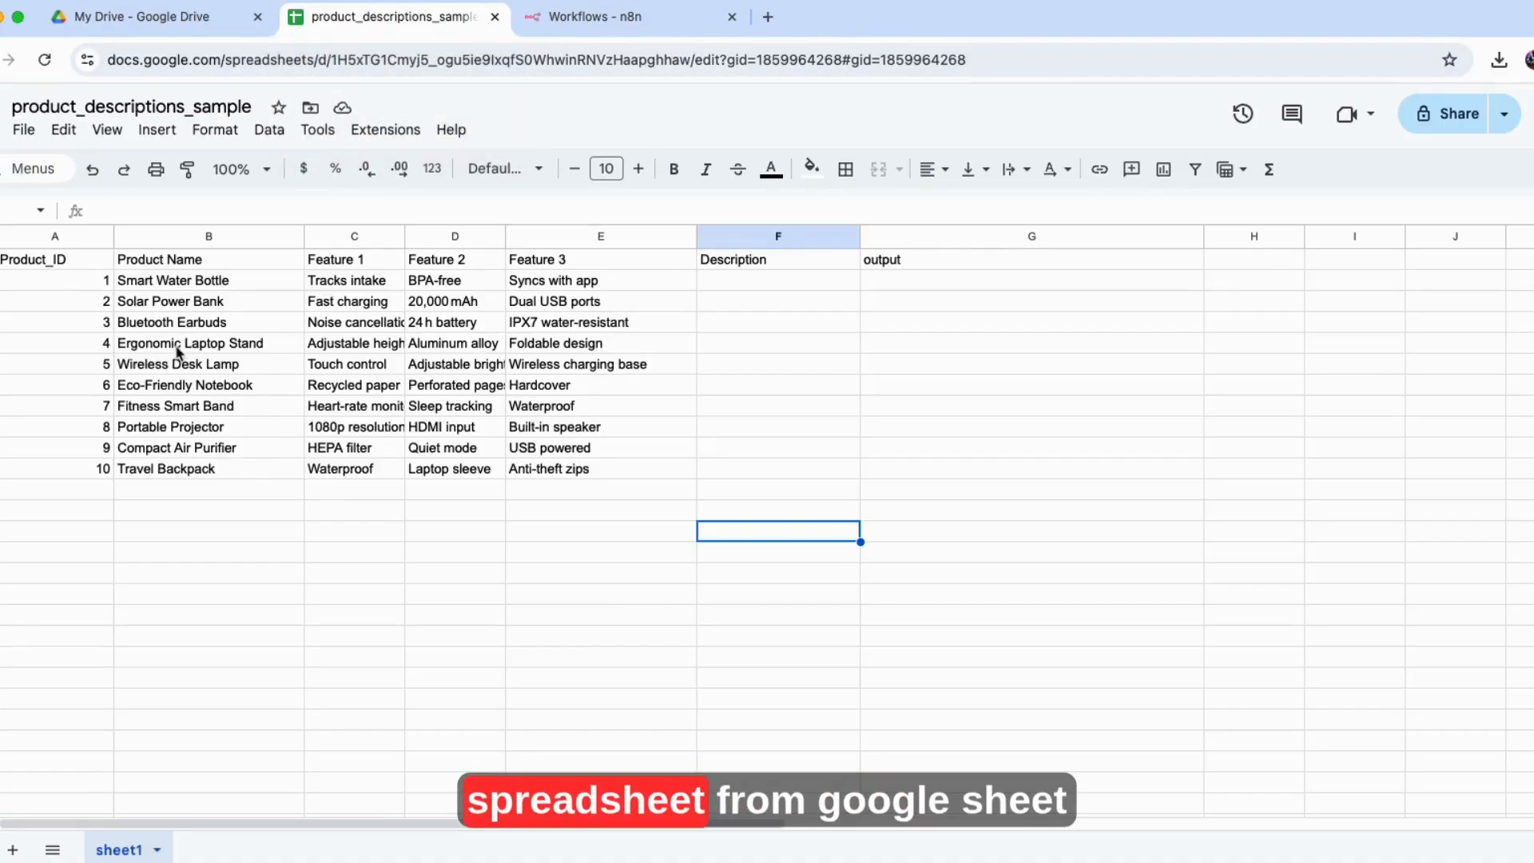
left_click_drag(113, 236, 99, 236)
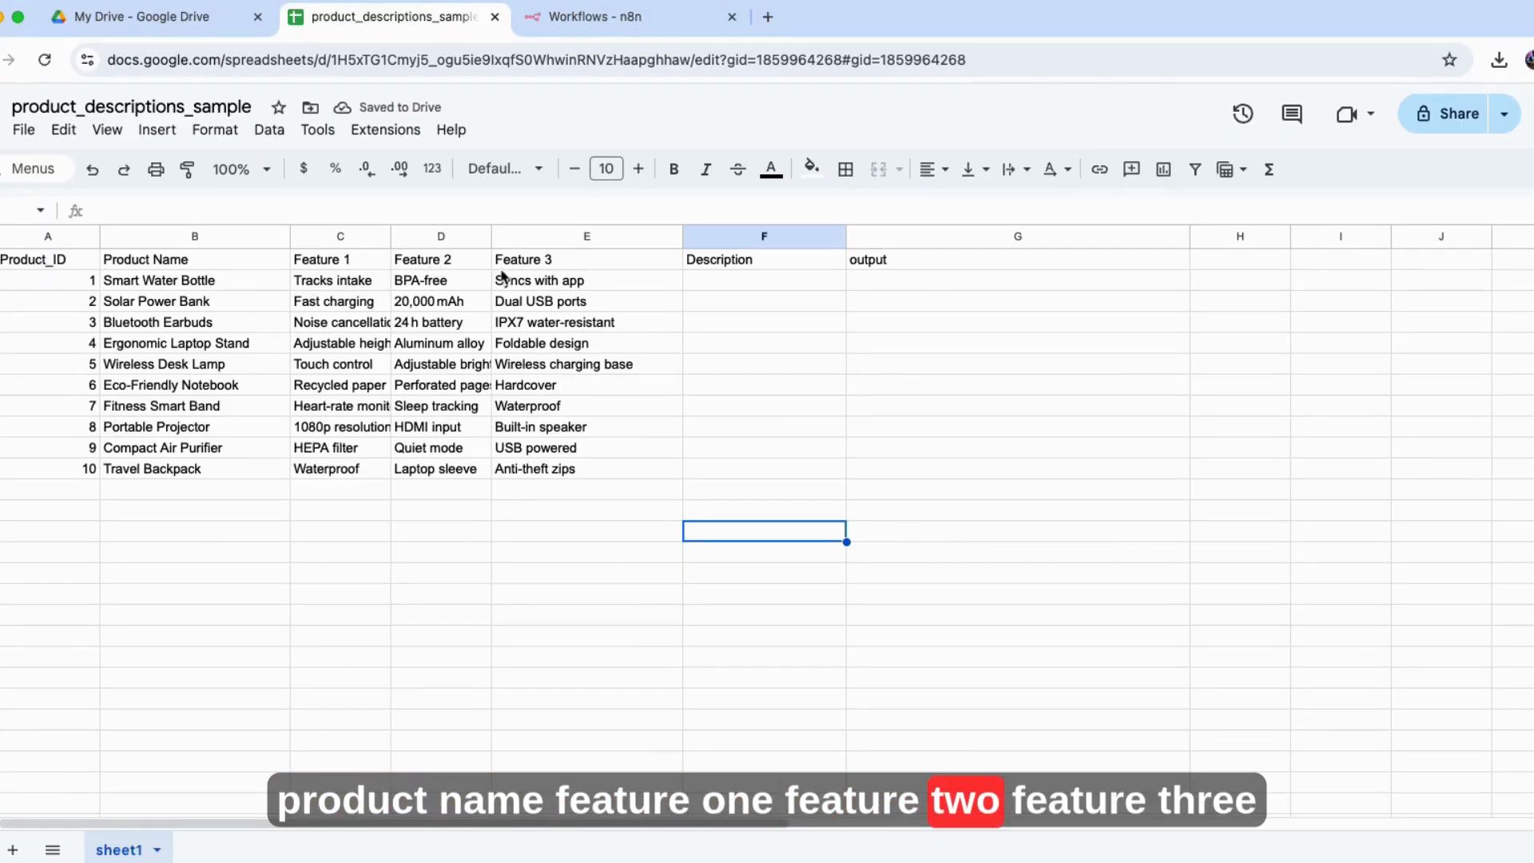
left_click(725, 266)
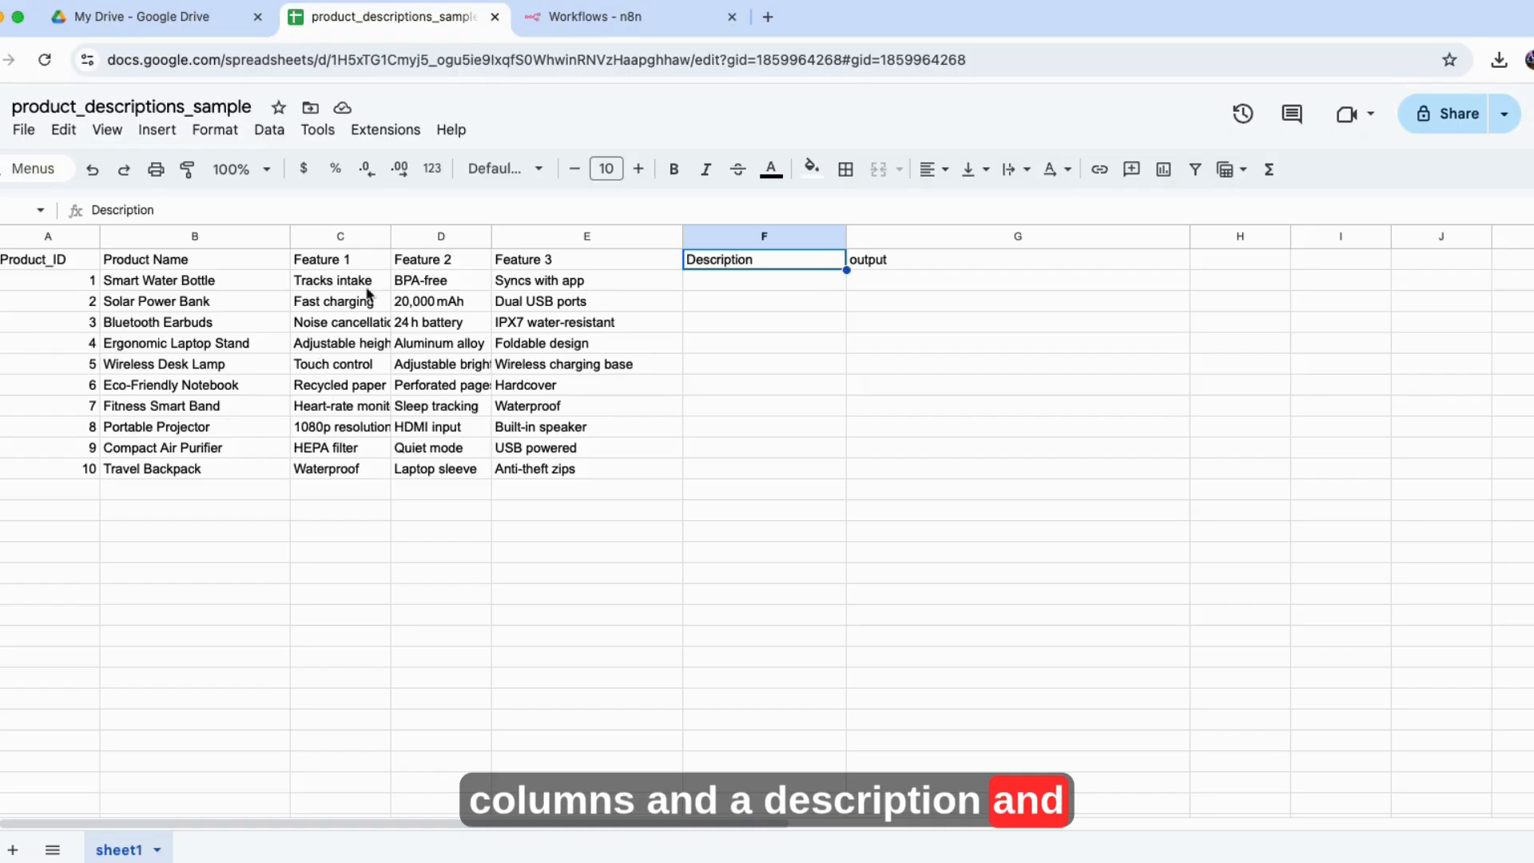
left_click_drag(391, 237, 429, 237)
left_click_drag(290, 235, 263, 235)
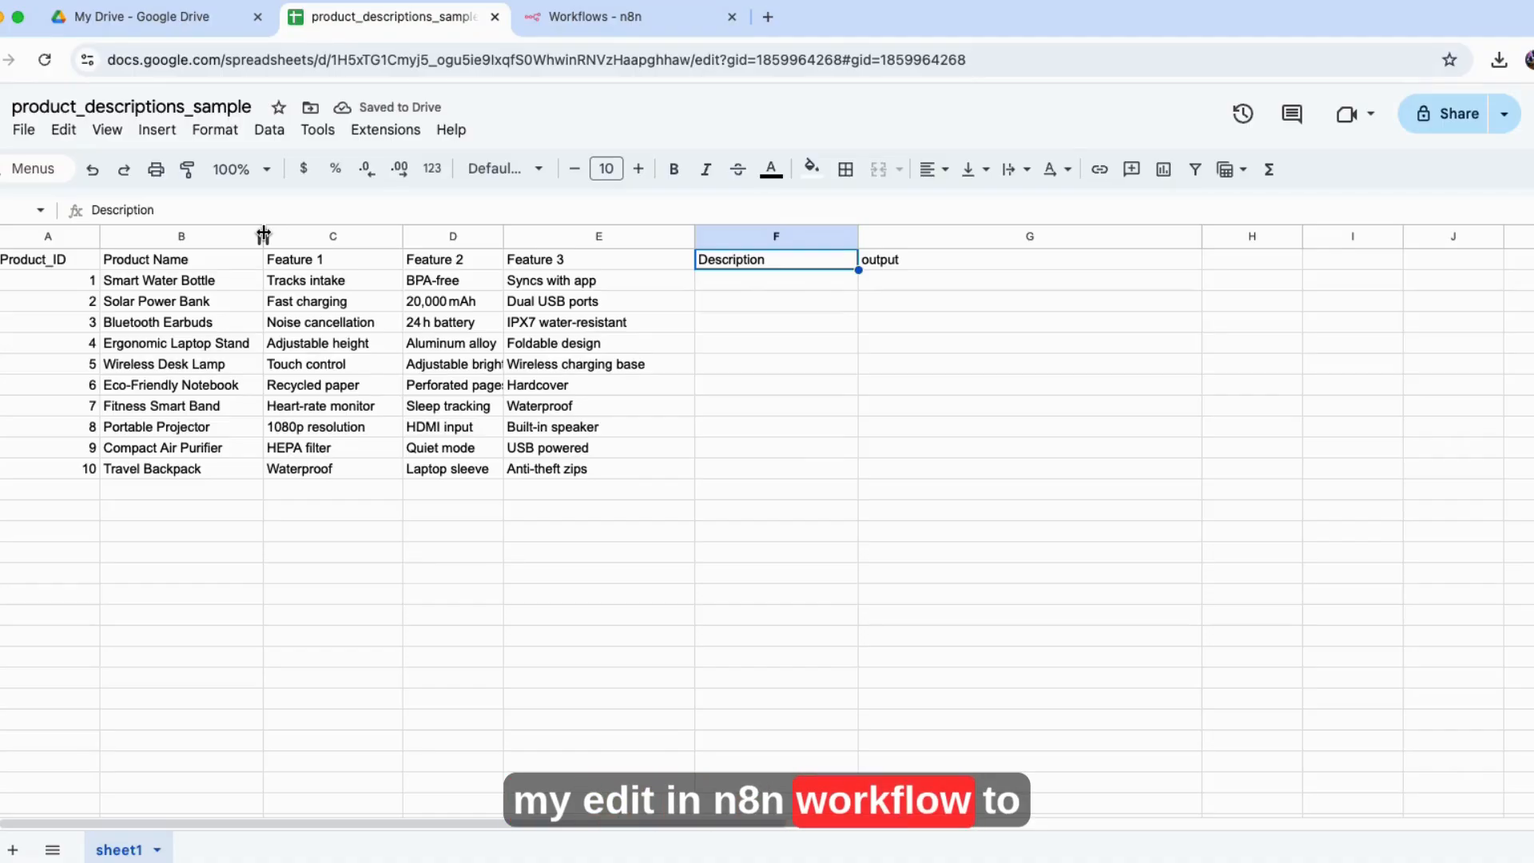
left_click_drag(703, 280, 719, 469)
left_click(190, 288)
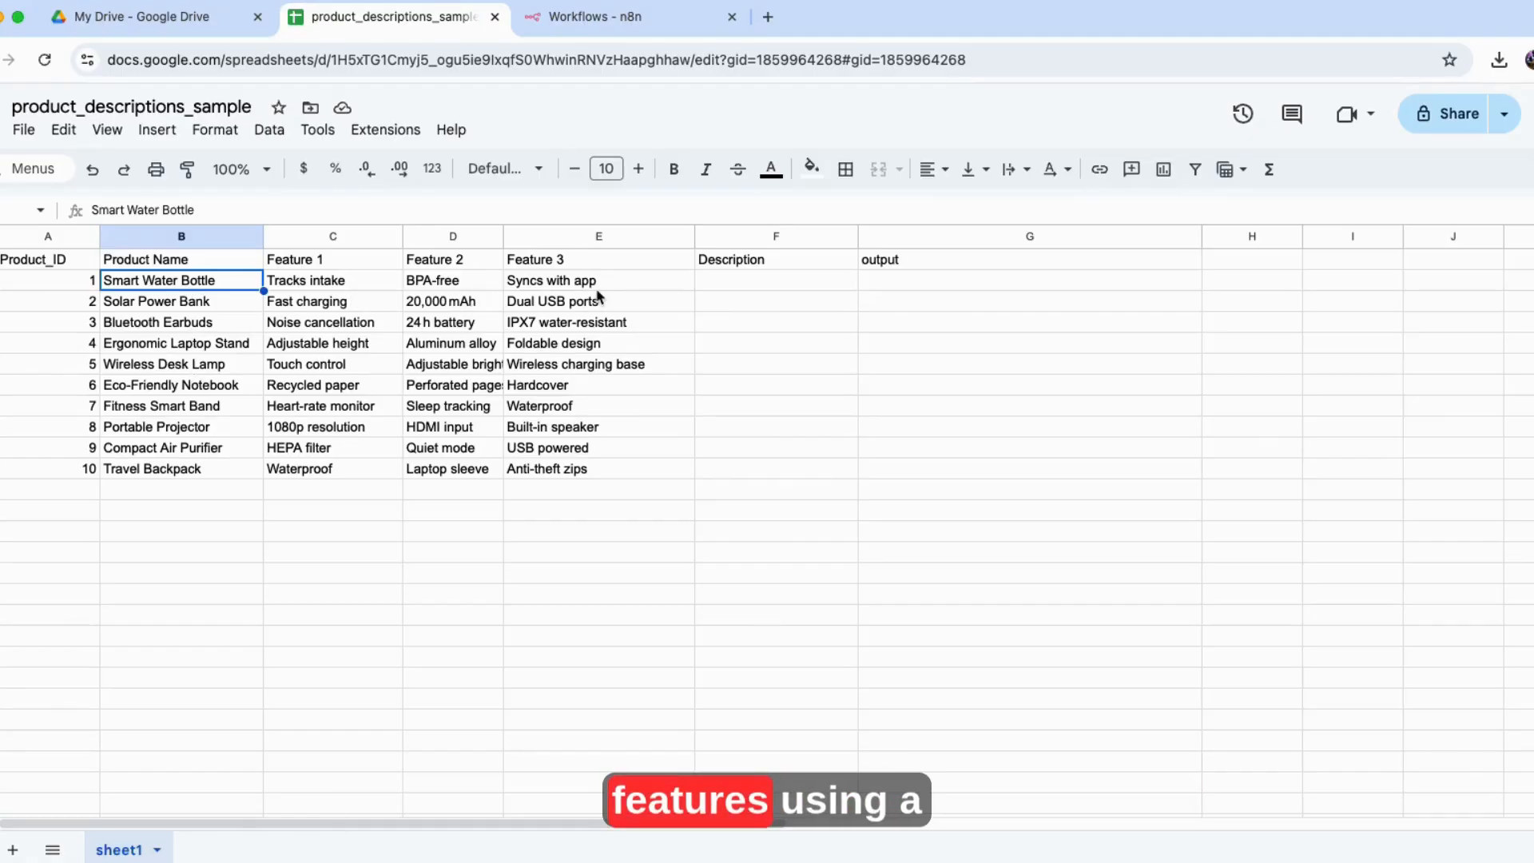
left_click(772, 286)
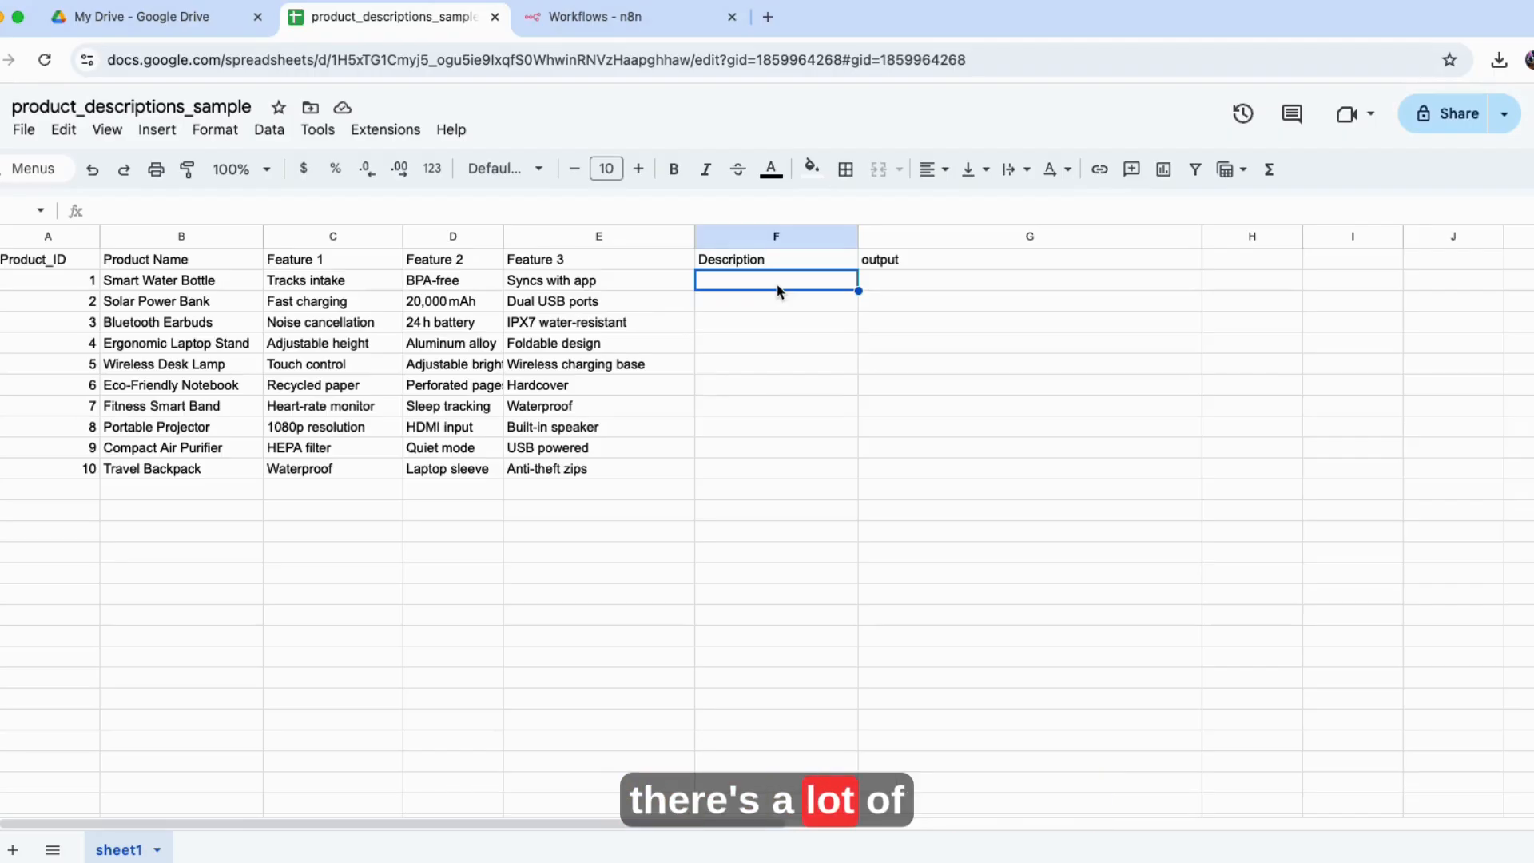
- Open Claude in a new browser tab
left_click(771, 29)
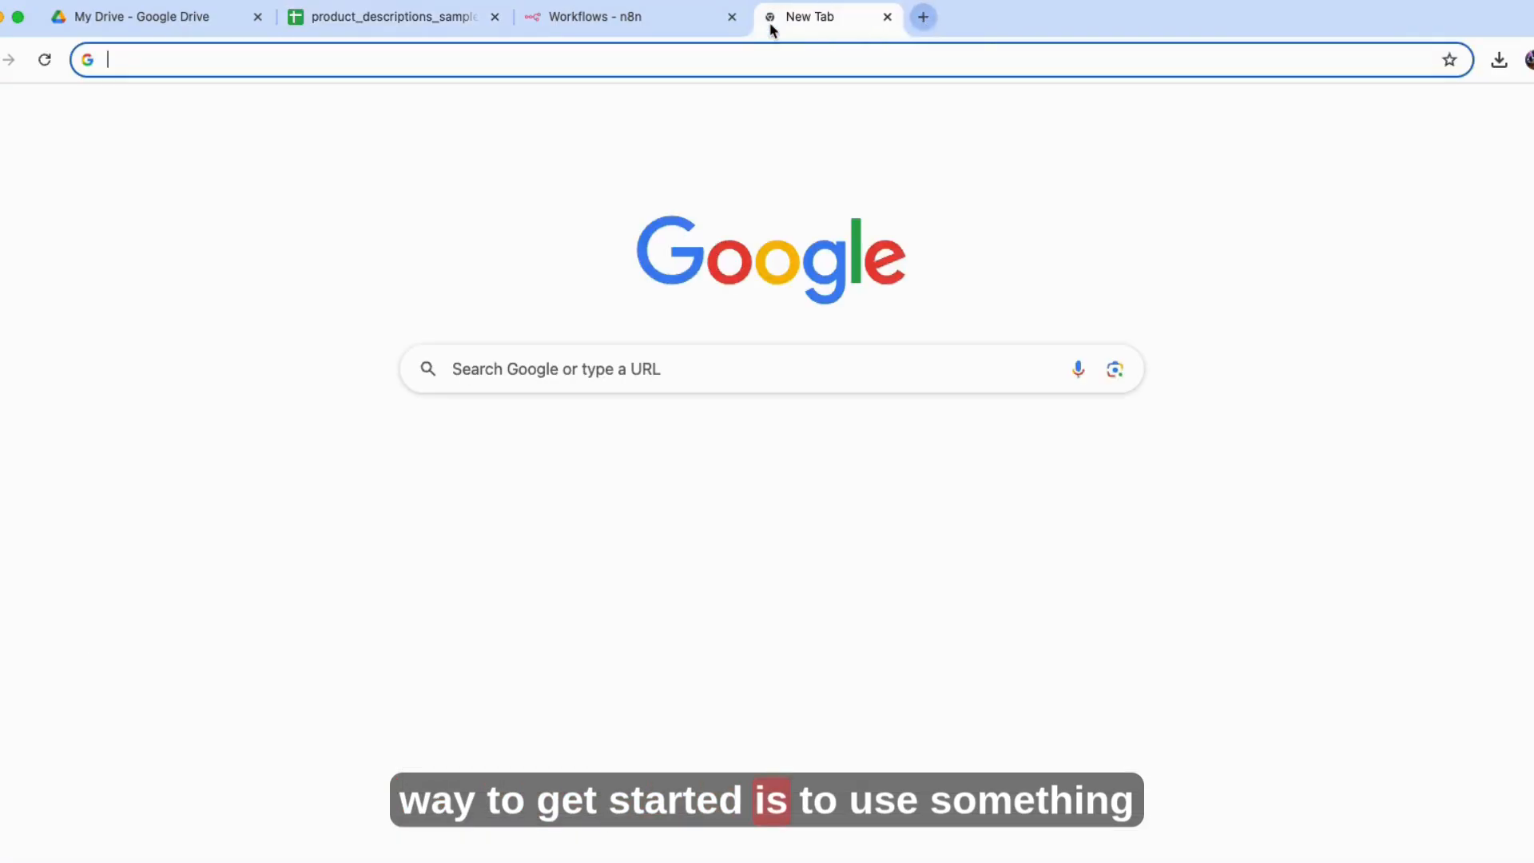
type("claiud")
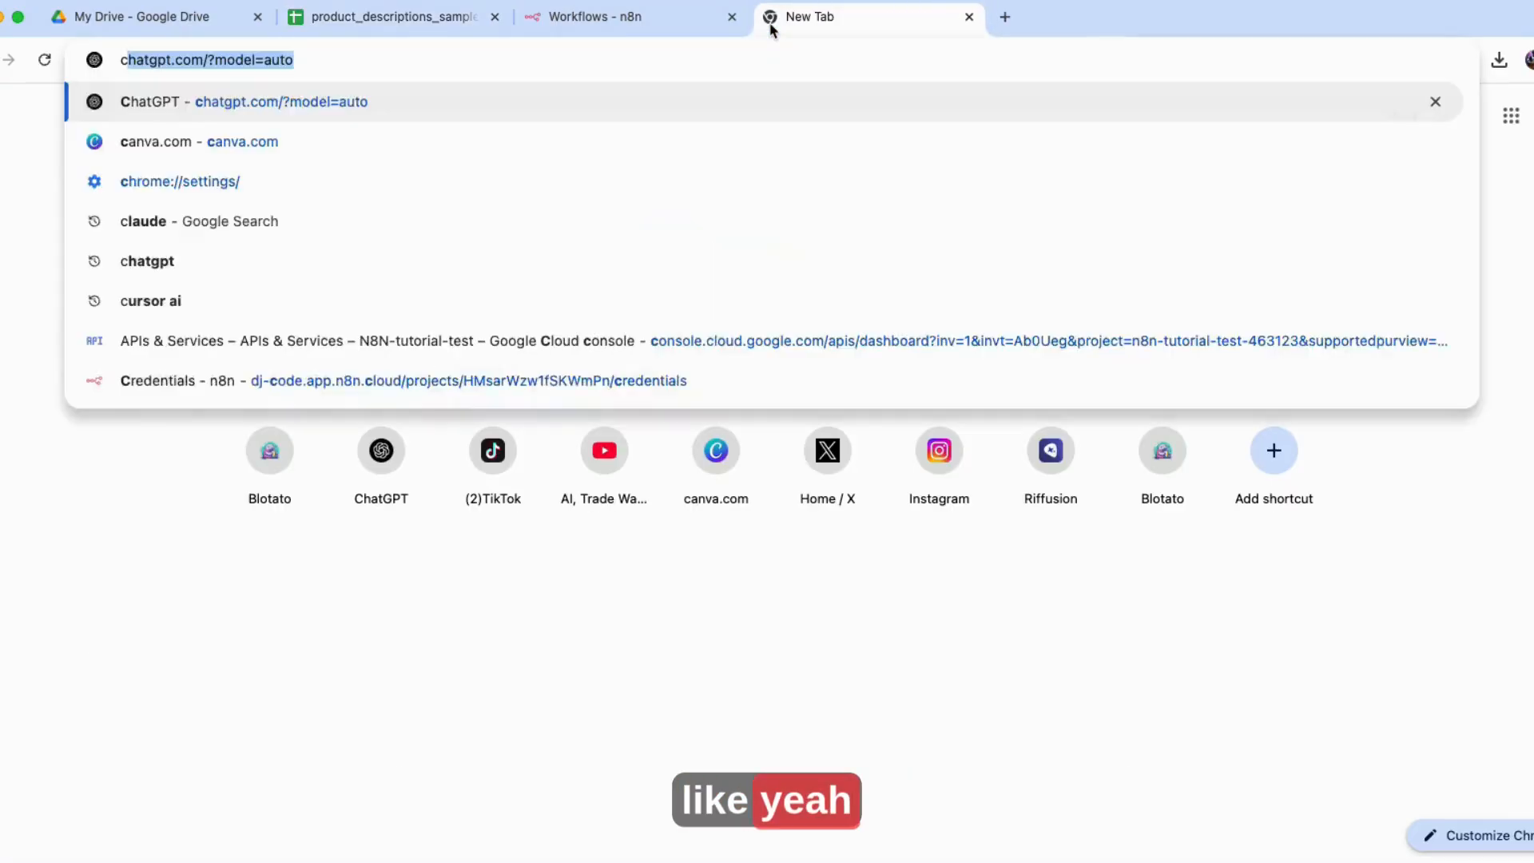
key("BackSpace")
key("BackSpace")
key("BackSpace")
type("ude")
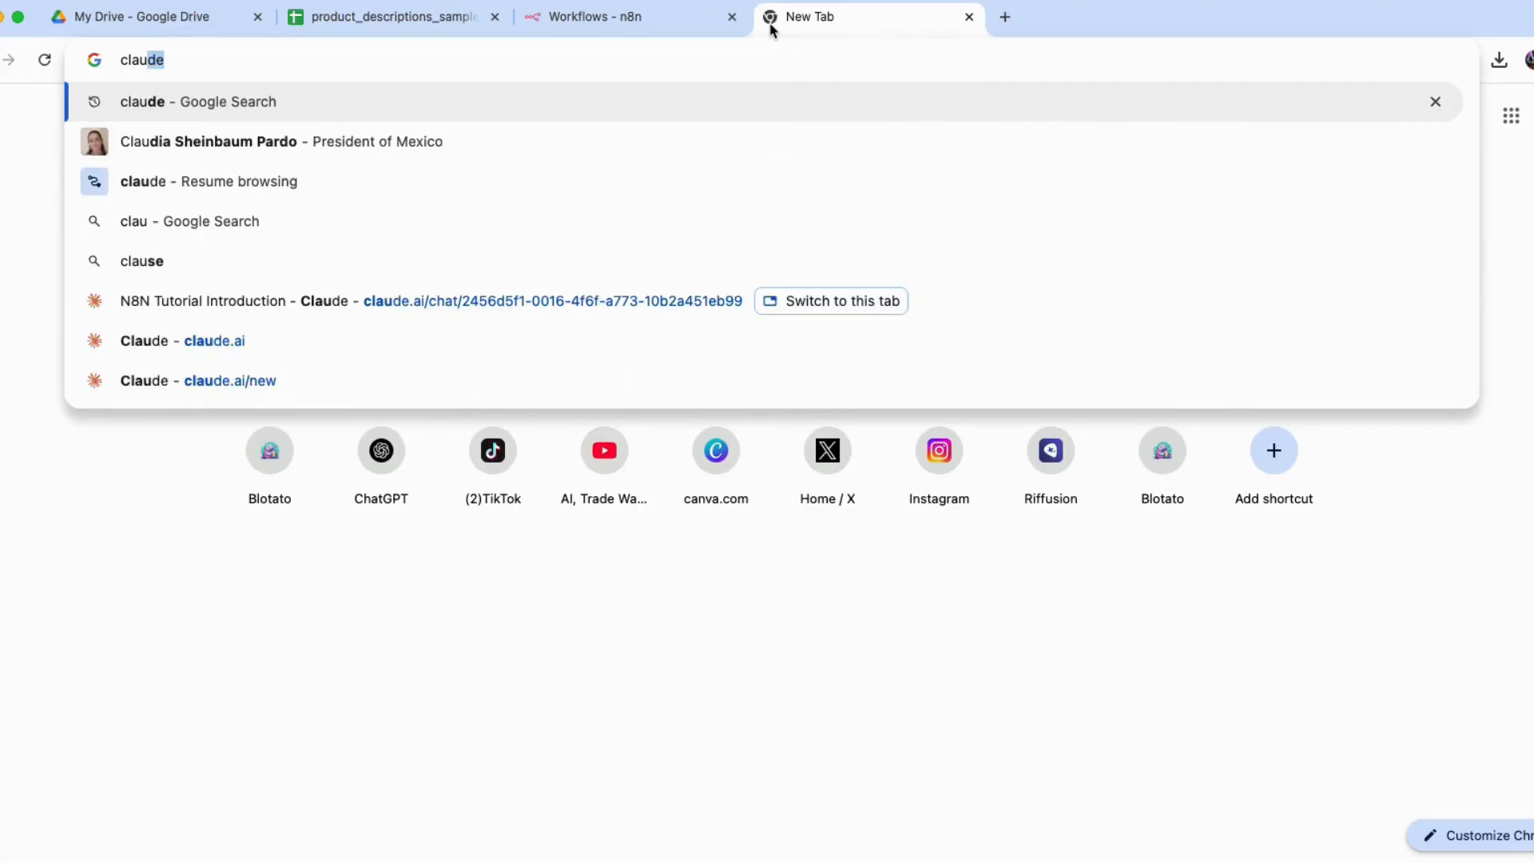
key("BackSpace")
key("BackSpace")
key("BackSpace")
key("BackSpace")
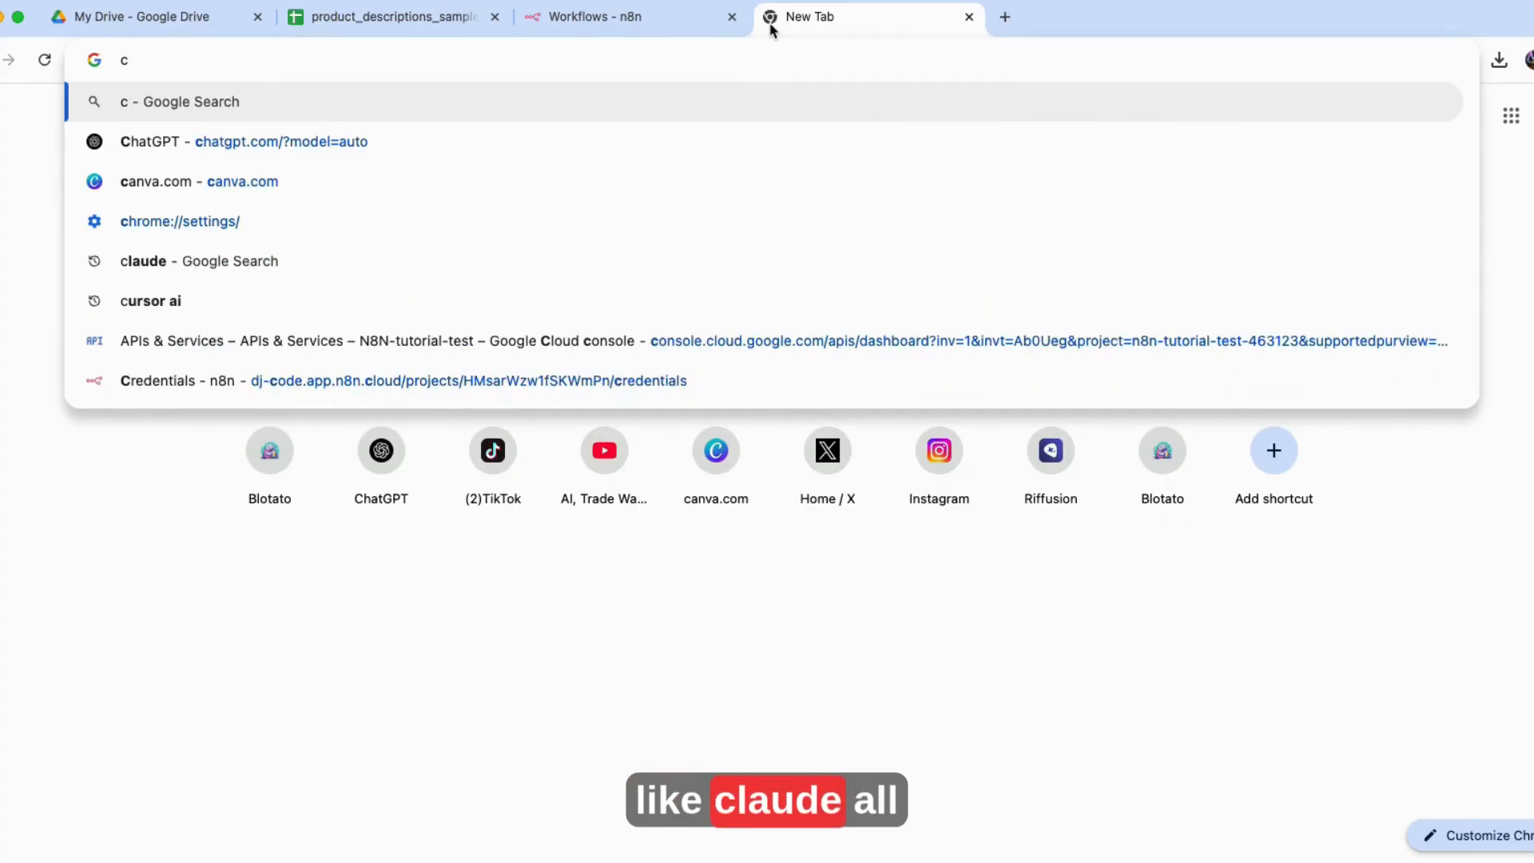
type("laud")
key("BackSpace")
key("BackSpace")
key("BackSpace")
type("ud")
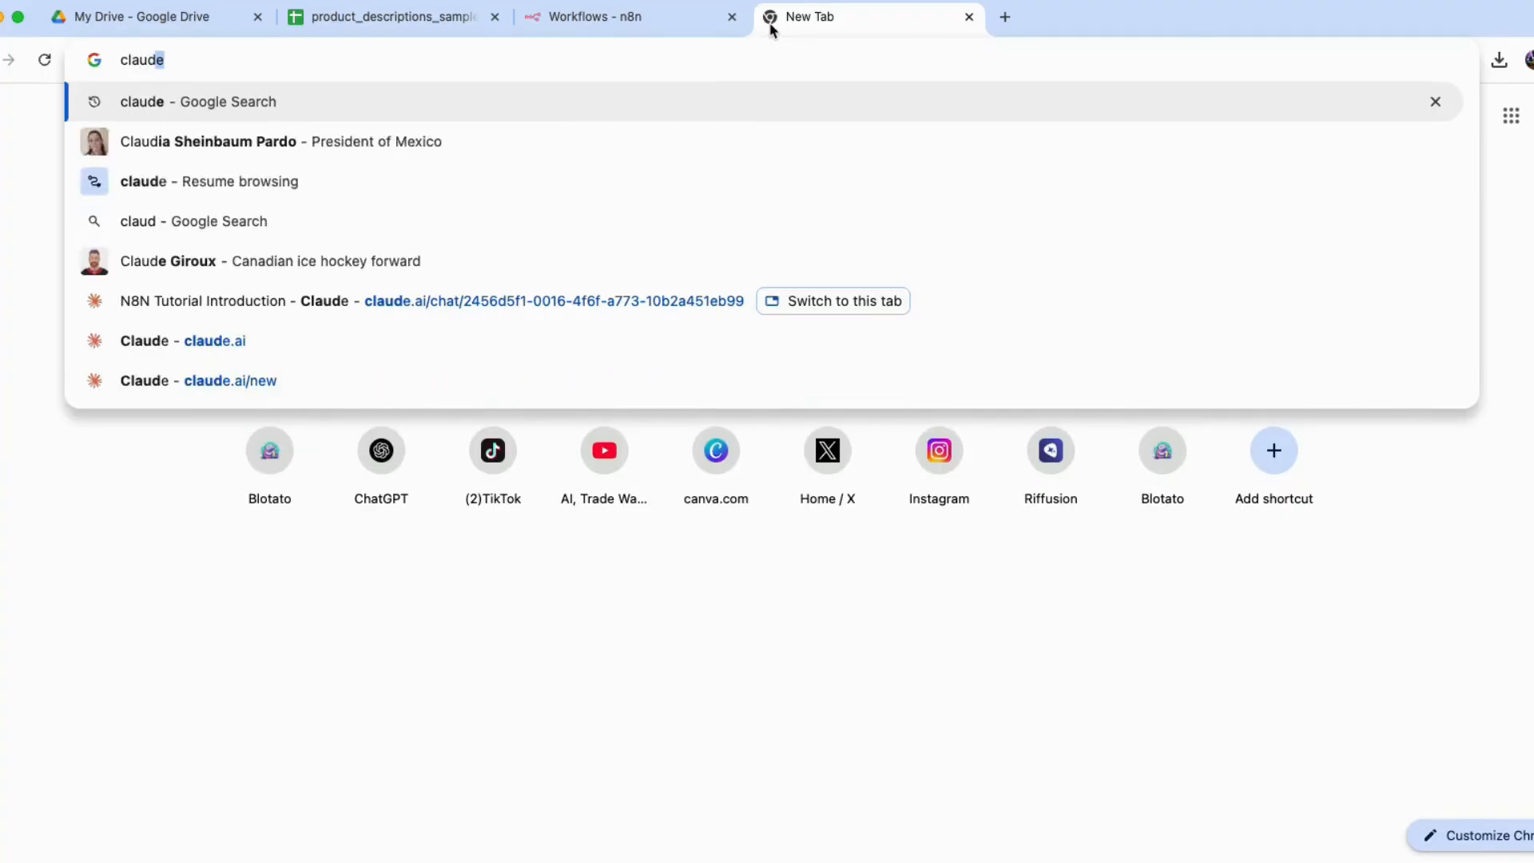
key("Return")
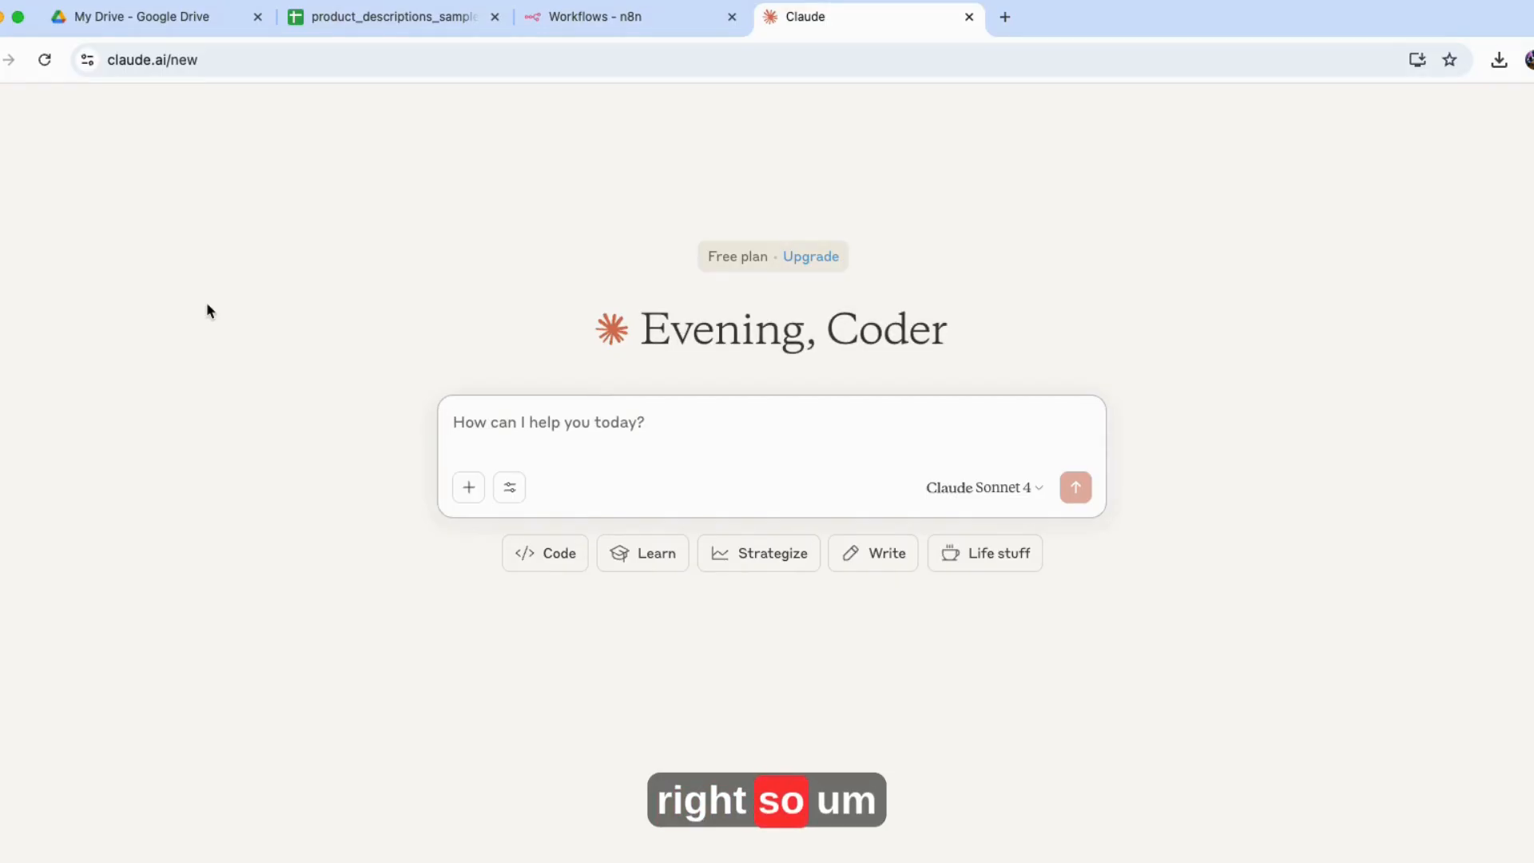
left_click(518, 553)
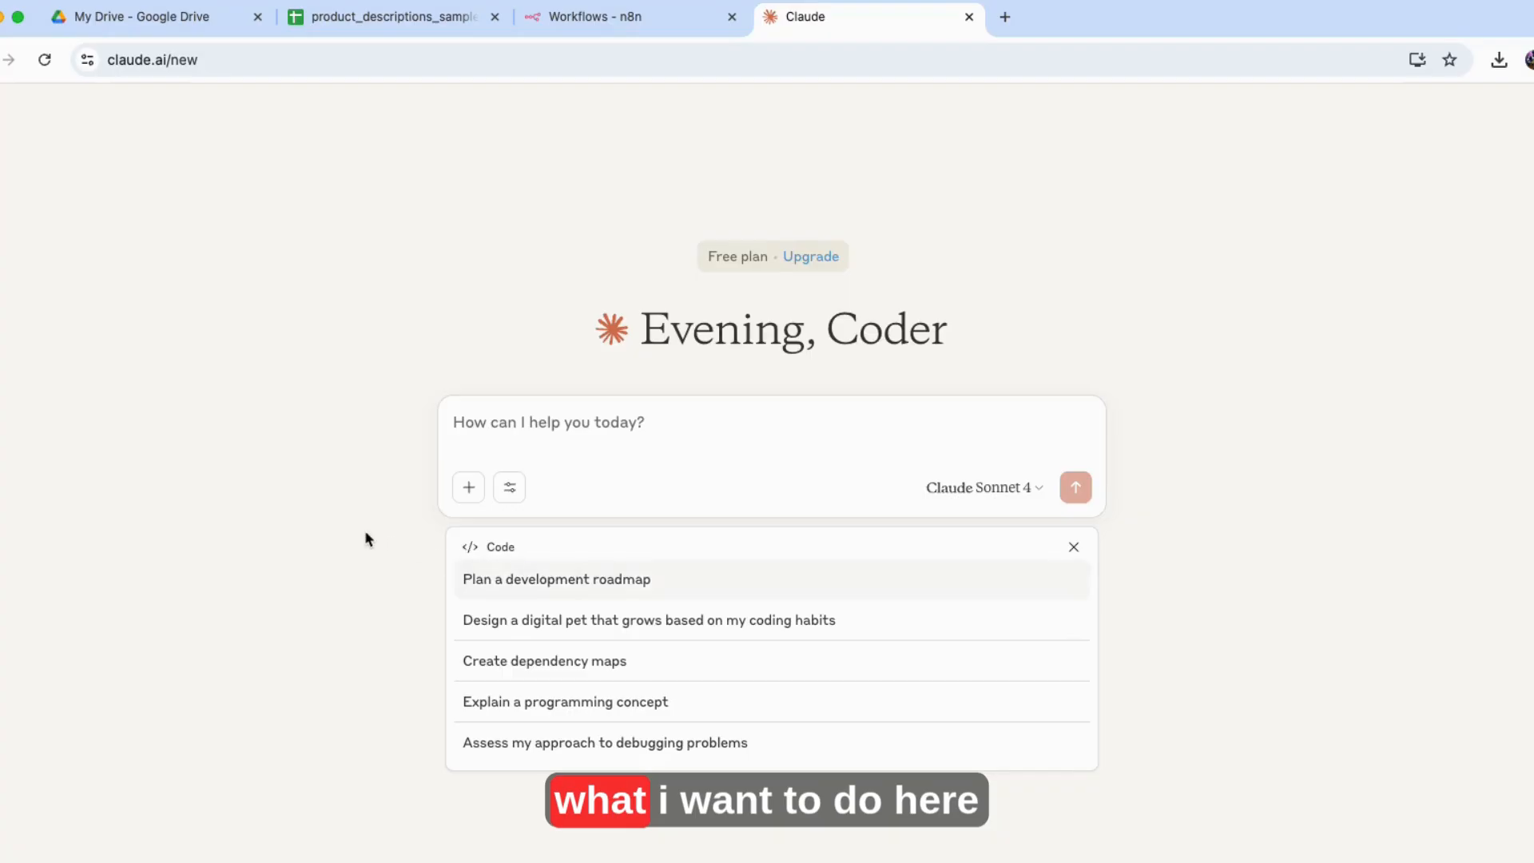
left_click(328, 531)
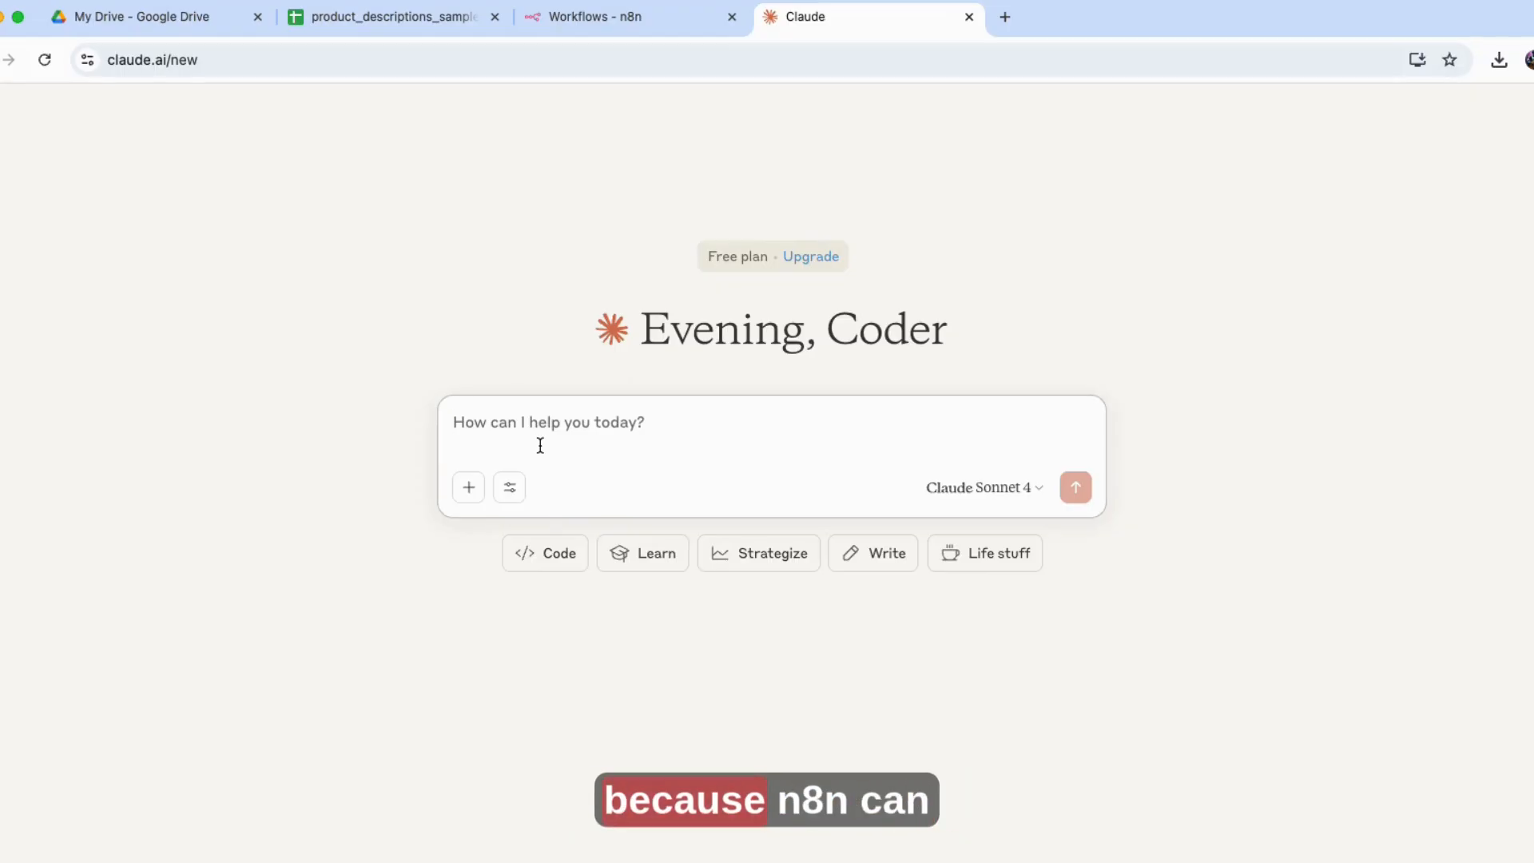
left_click(620, 22)
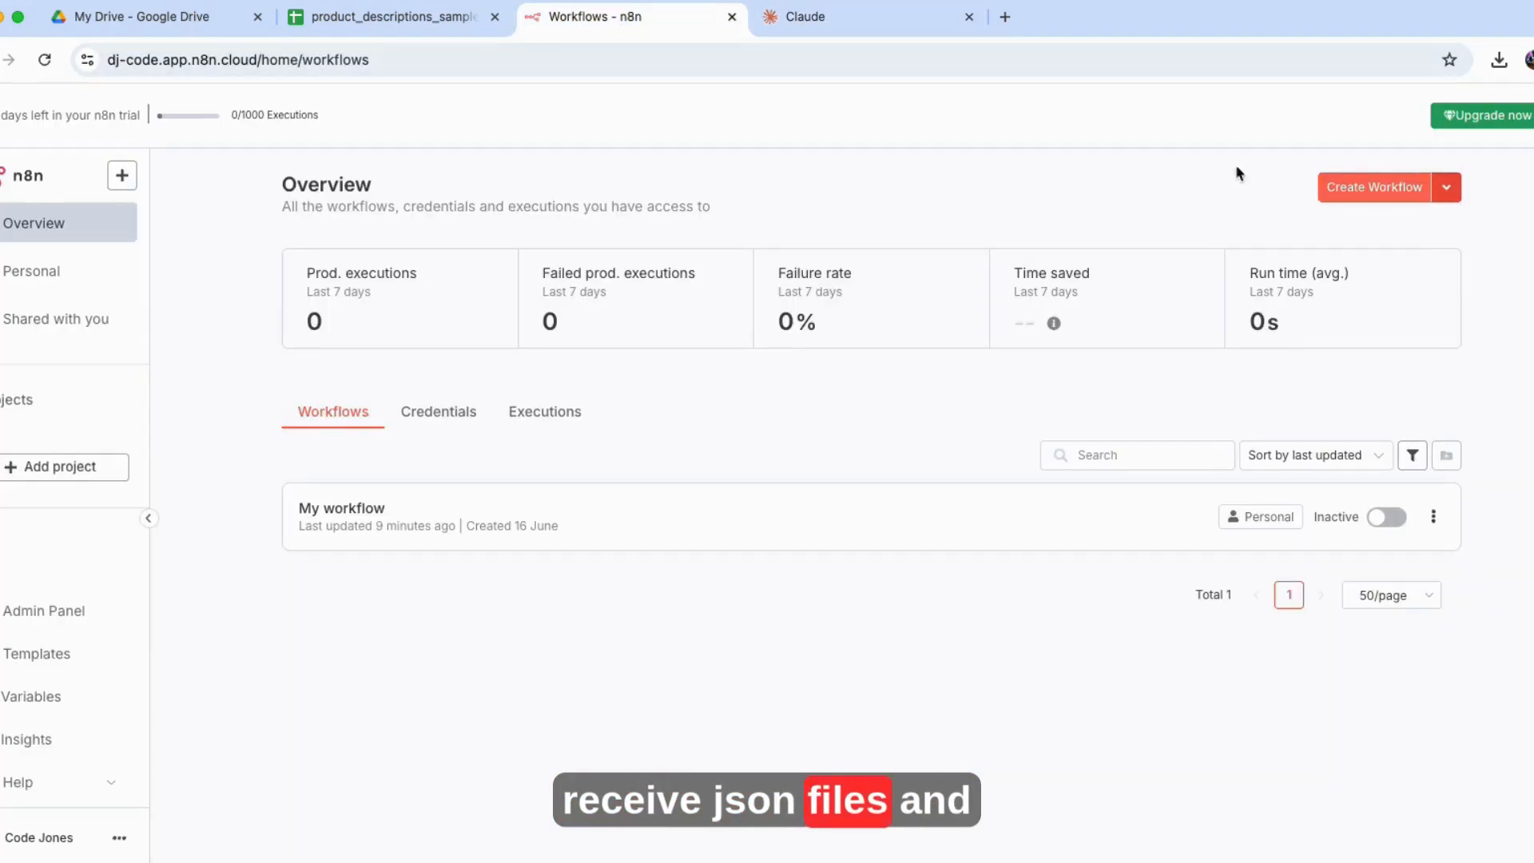
left_click(840, 24)
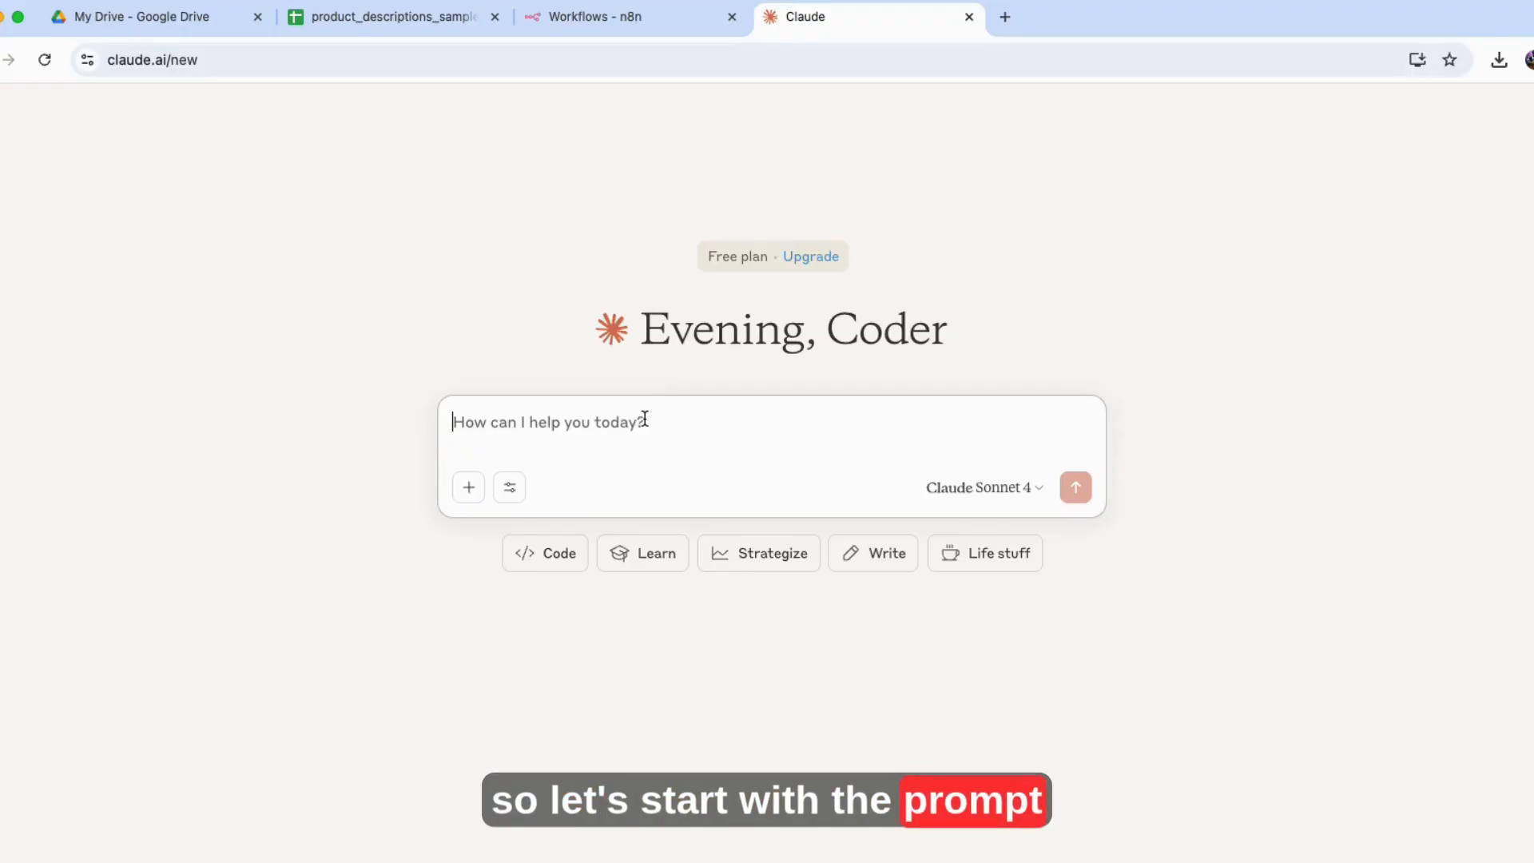
- Start the Claude prompt with "I want create an N8N workflow that will read from a Google Sheet with the following columns ("
type("I")
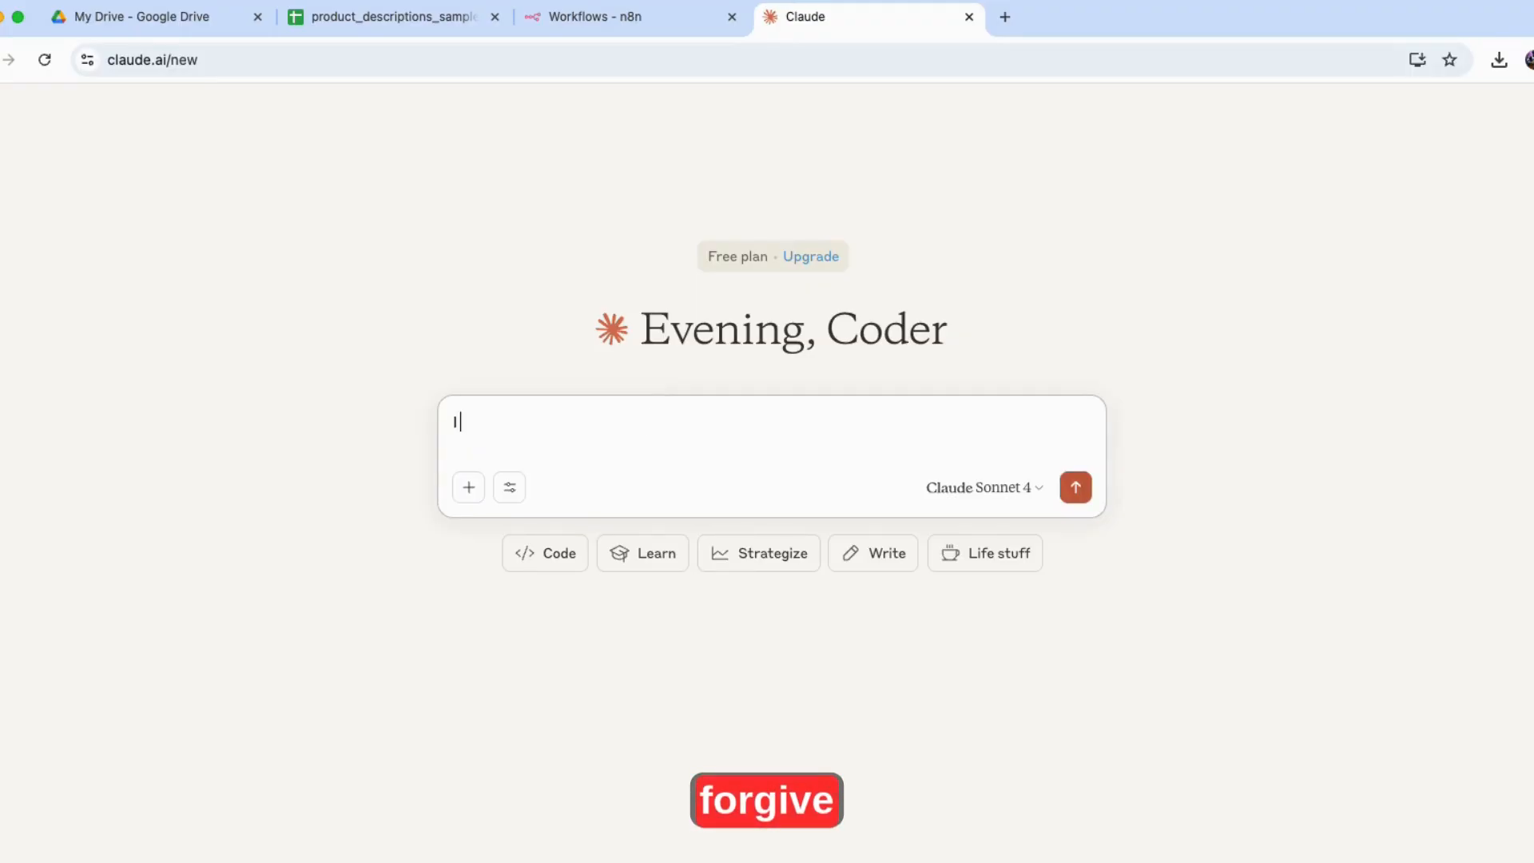
type(" want")
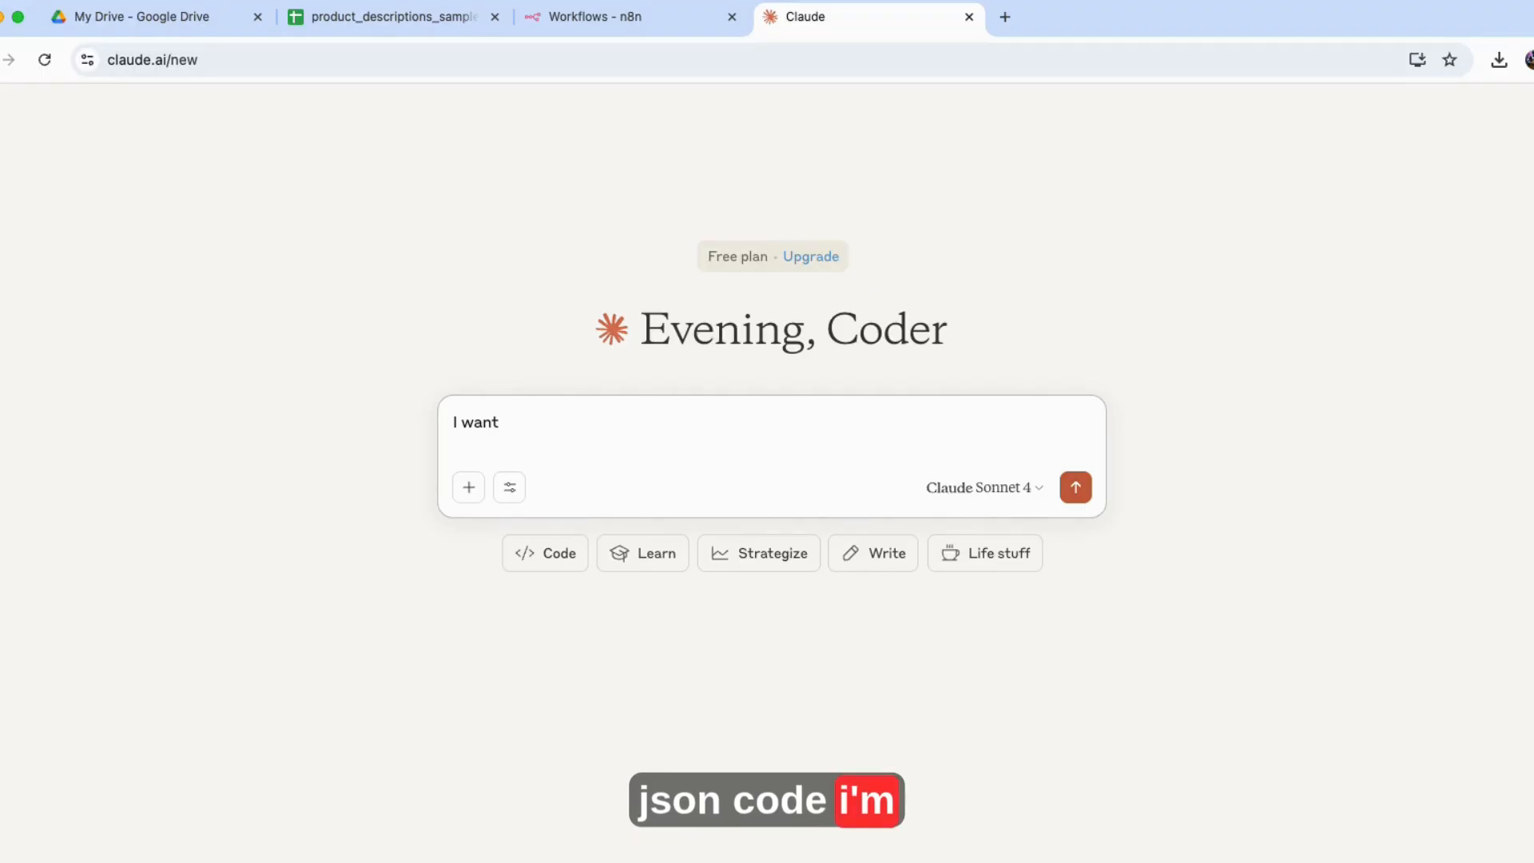
type("create an N8N workflow that will take in")
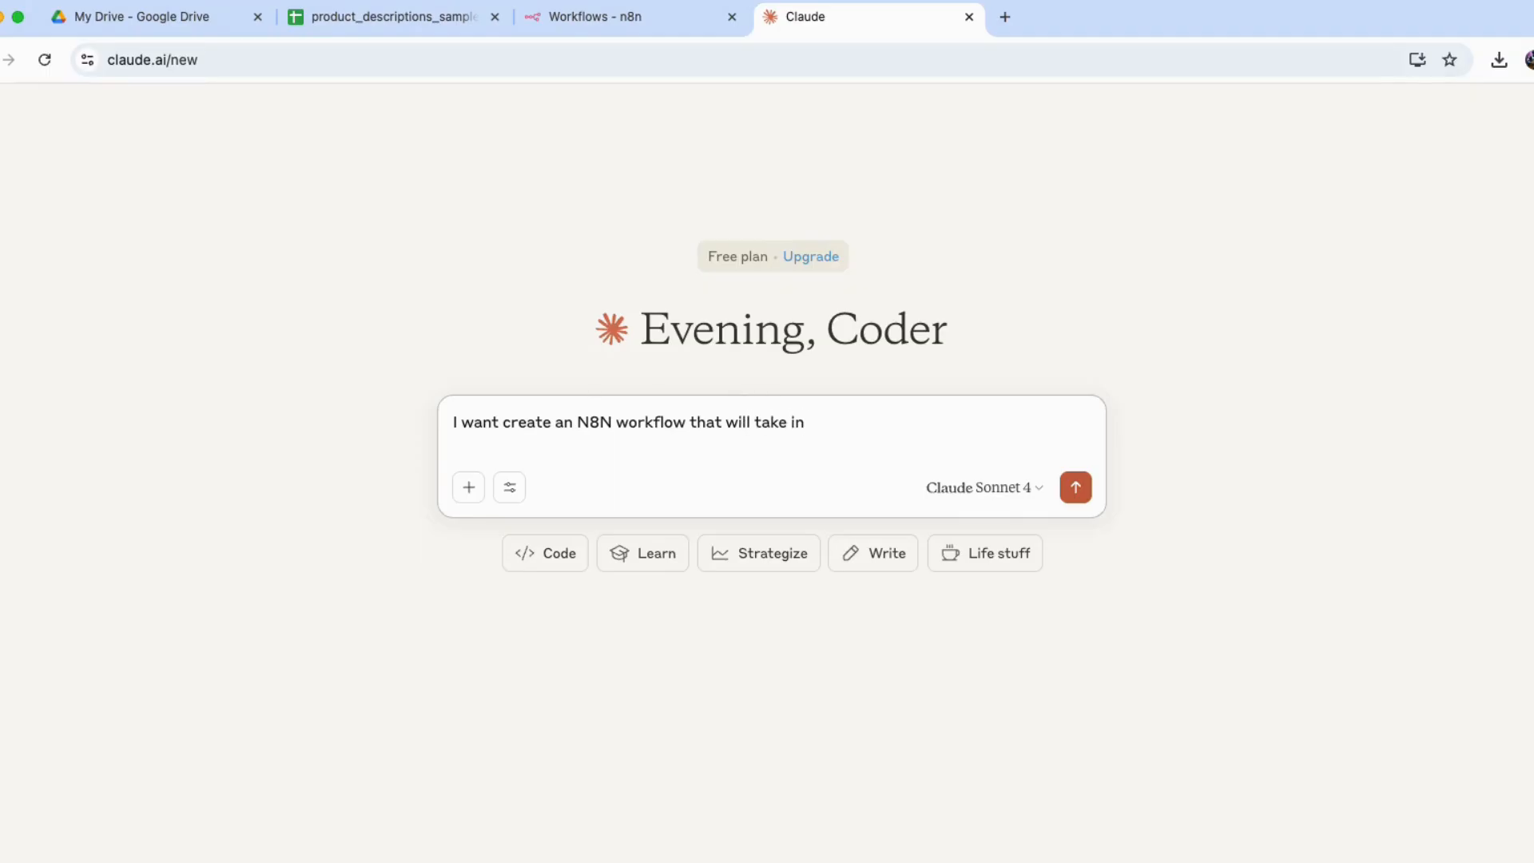
key("BackSpace")
key("BackSpace")
key("BackSpace")
key("BackSpace")
type("read from a Google Sheet")
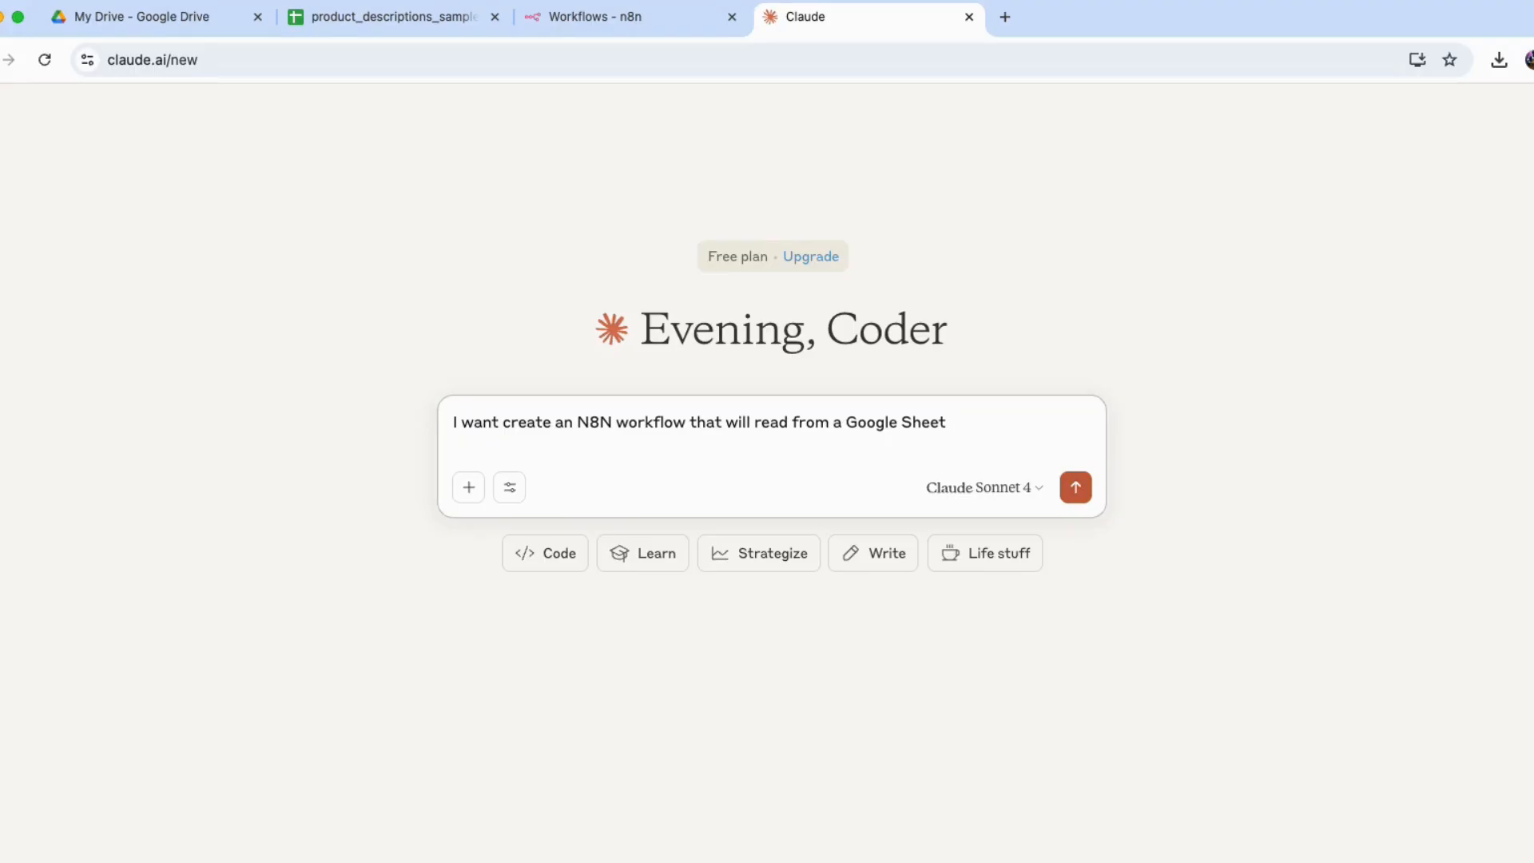
type("with the following c")
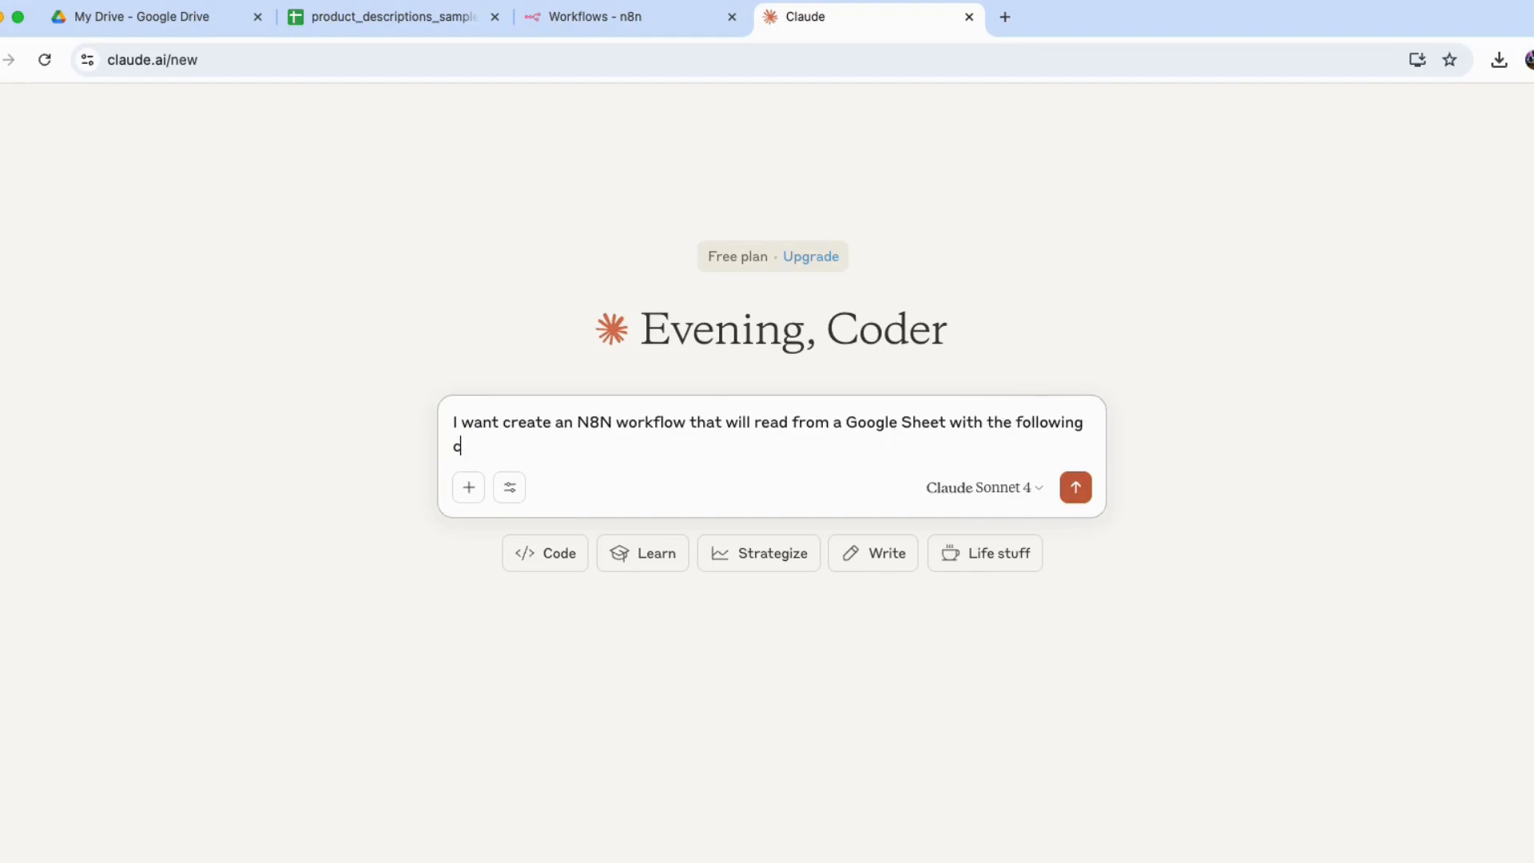
type("olumns (")
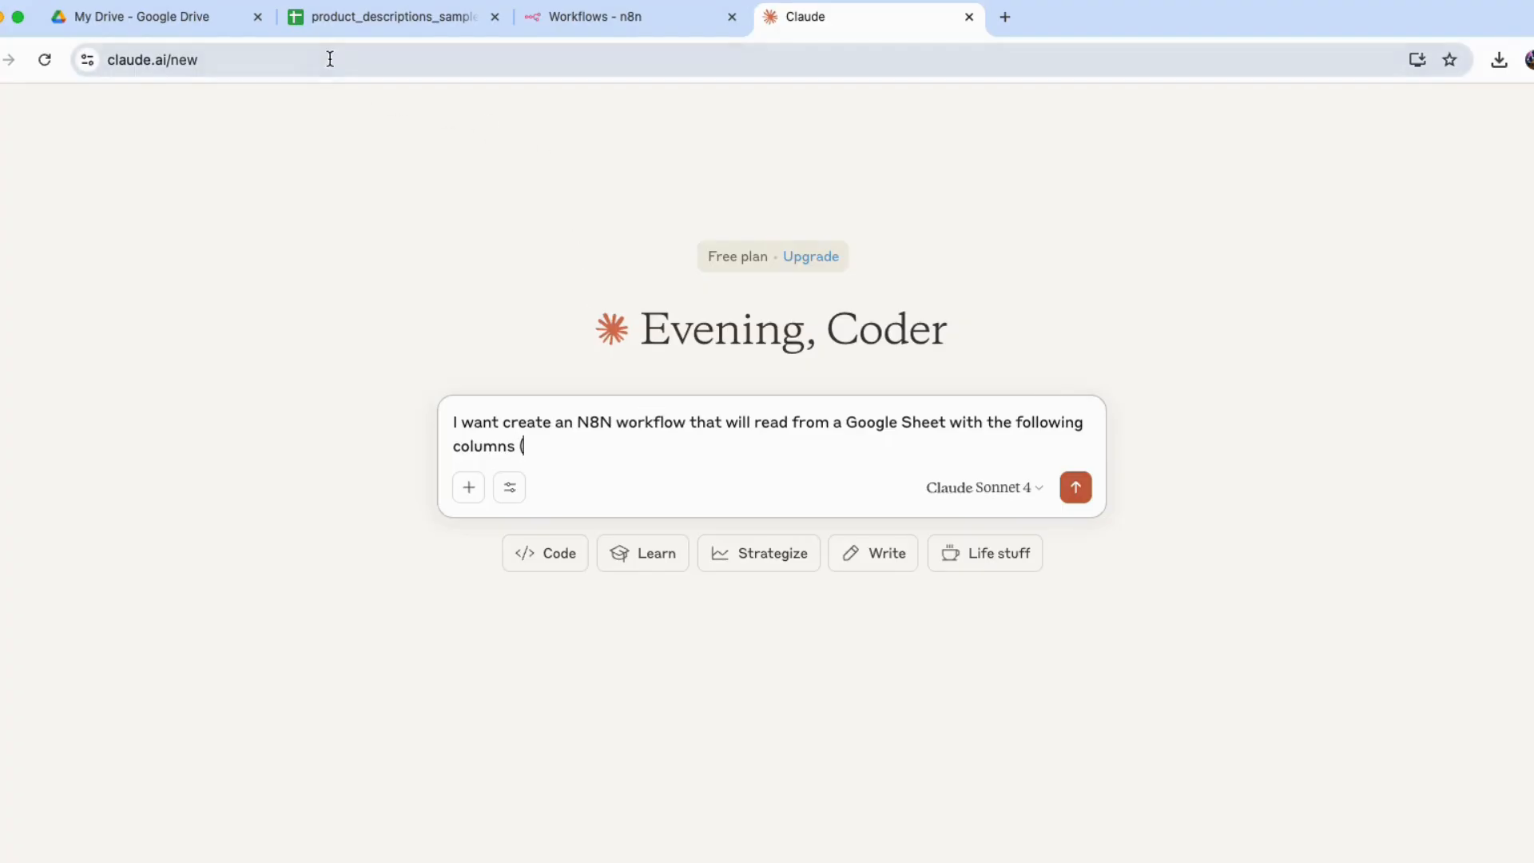
- Copy the sheet's header cells from Product_ID to Description into the Claude prompt and close the parenthesis
left_click(342, 31)
left_click_drag(84, 261, 743, 264)
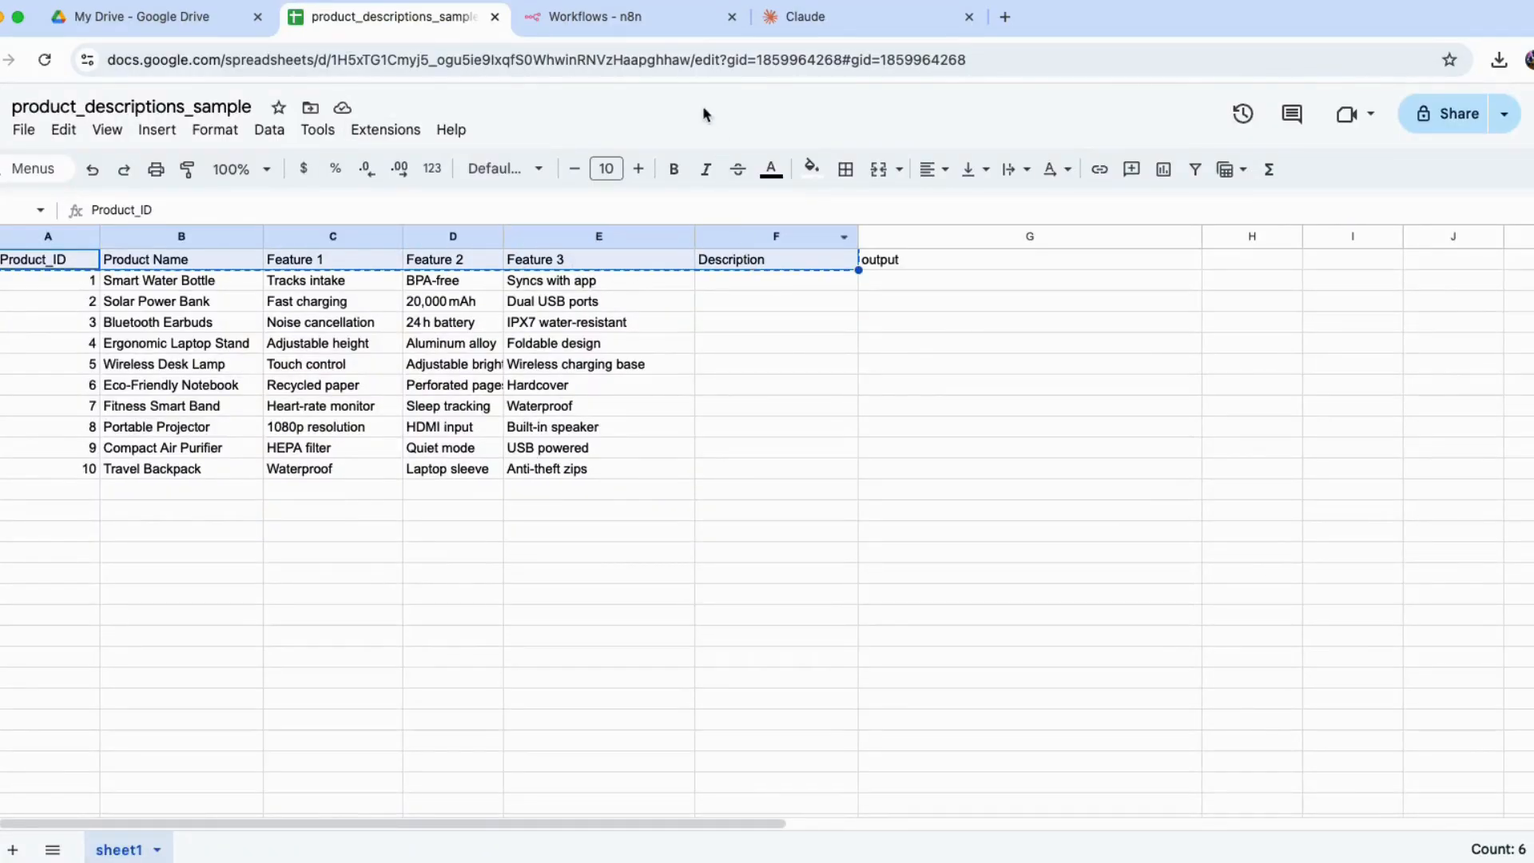
left_click(630, 17)
left_click(817, 18)
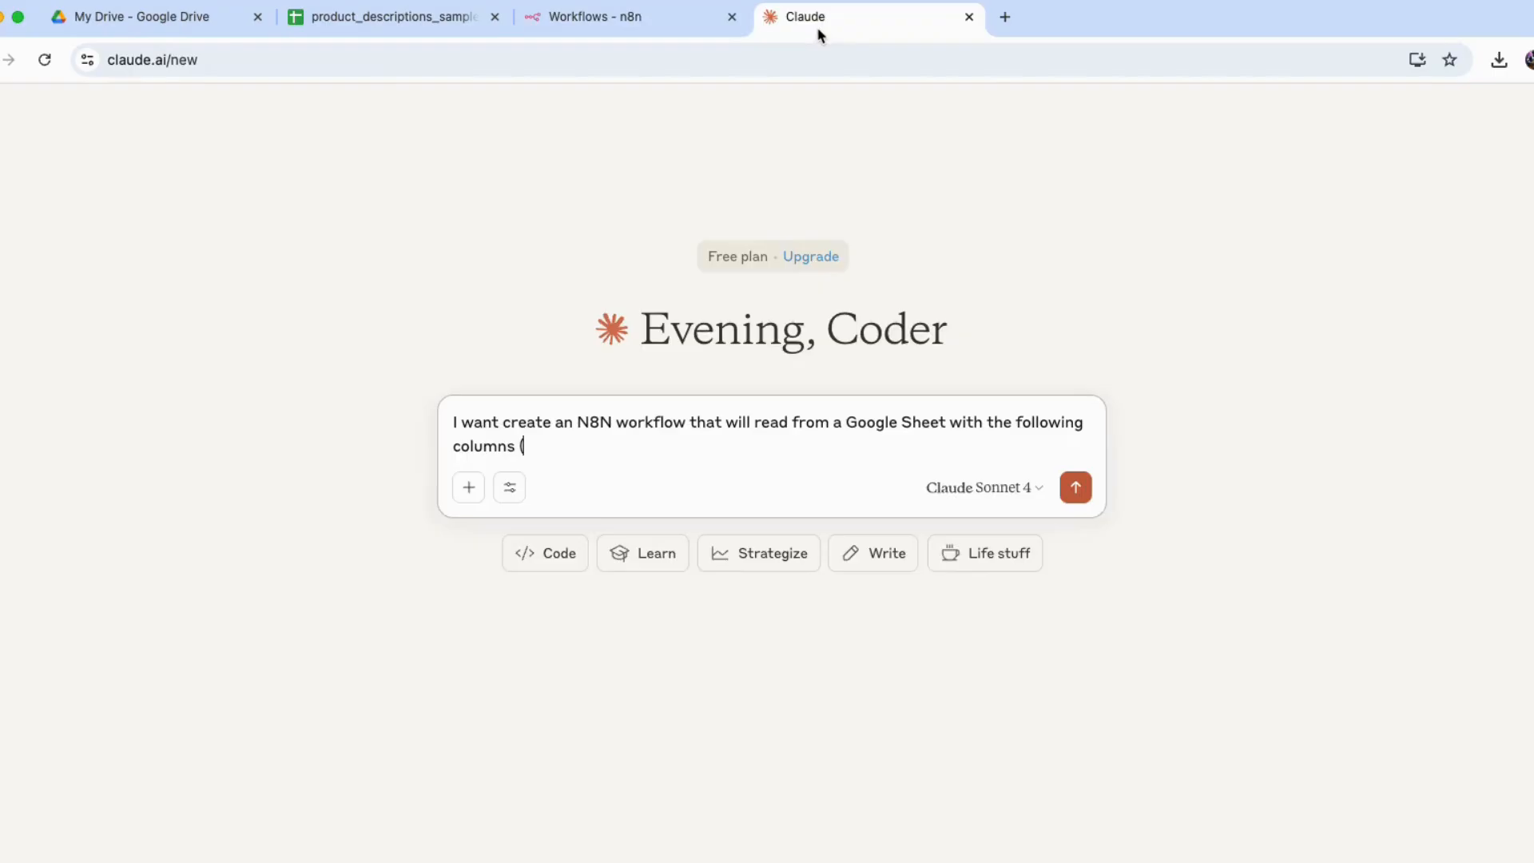
type("Product_IDProduct NameFeature 1Feature 2Feature 3Description")
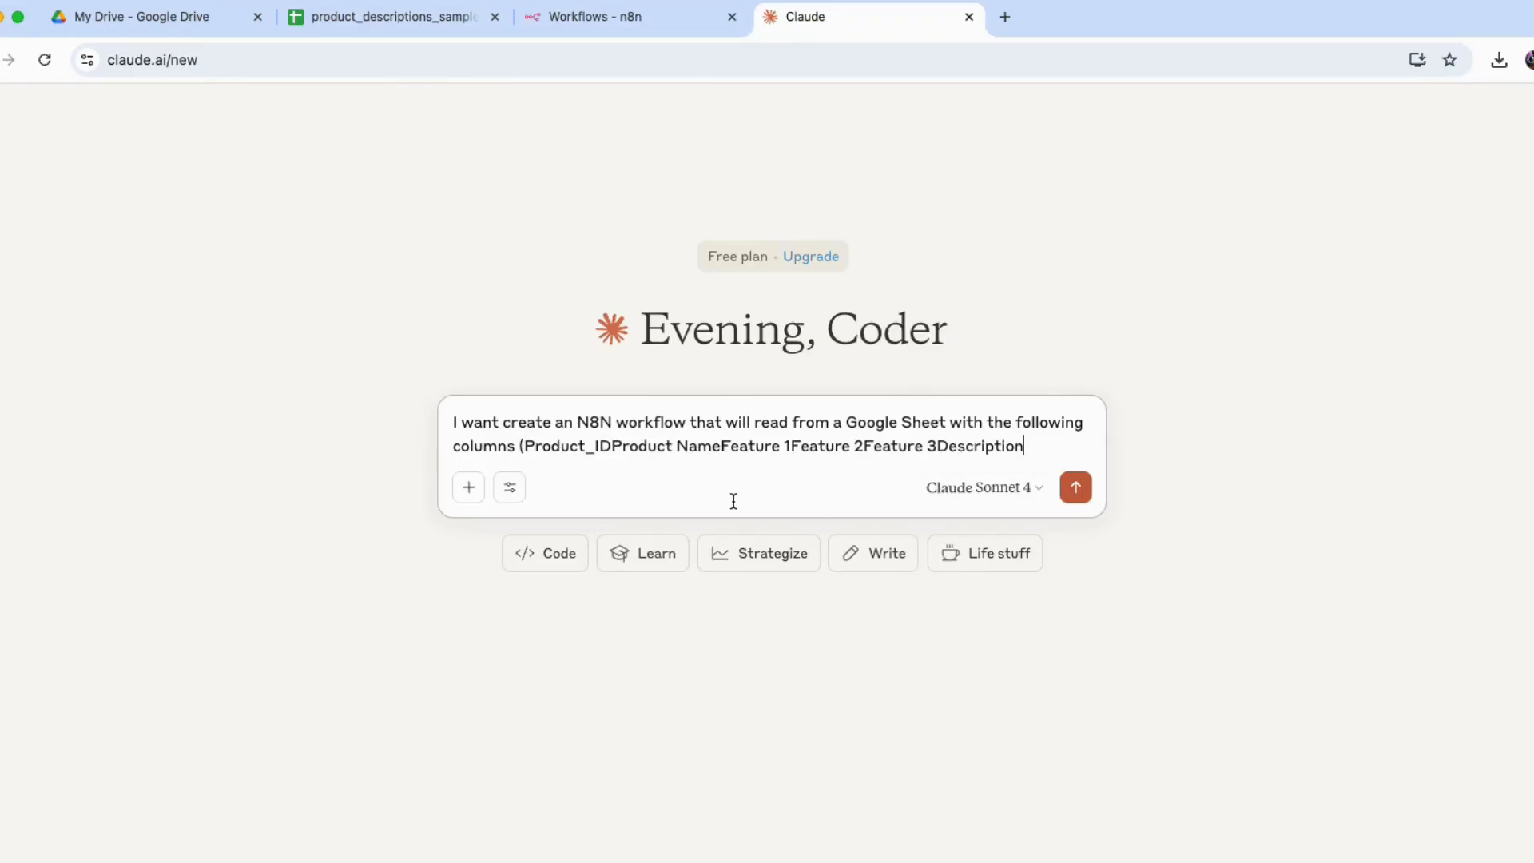
type(")")
- Separate the pasted column names in the prompt with spaces, from Product_ID through Description
left_click(623, 442)
left_click(725, 445)
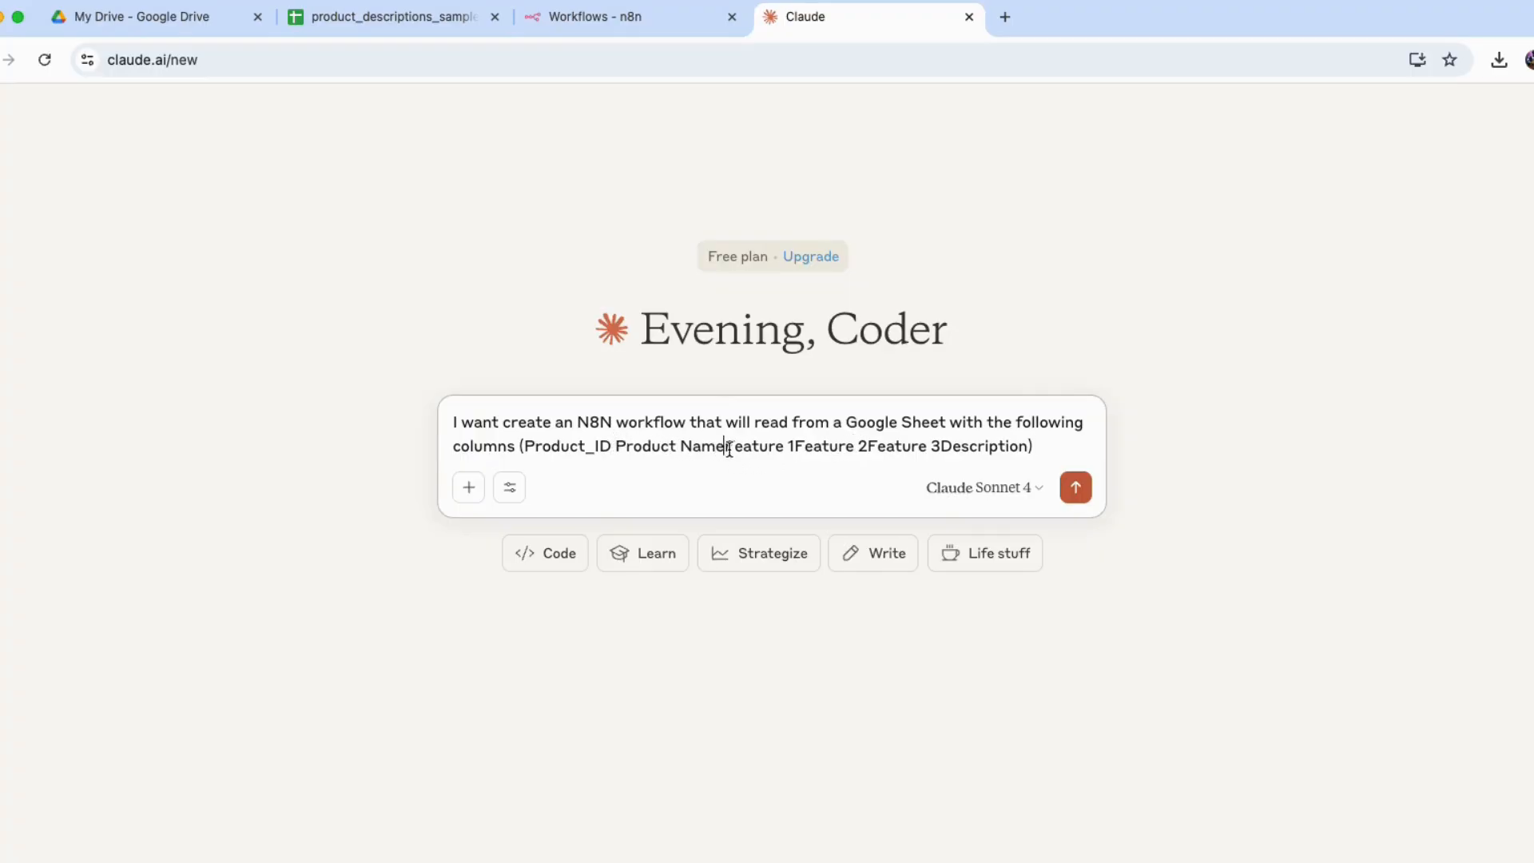
left_click(797, 446)
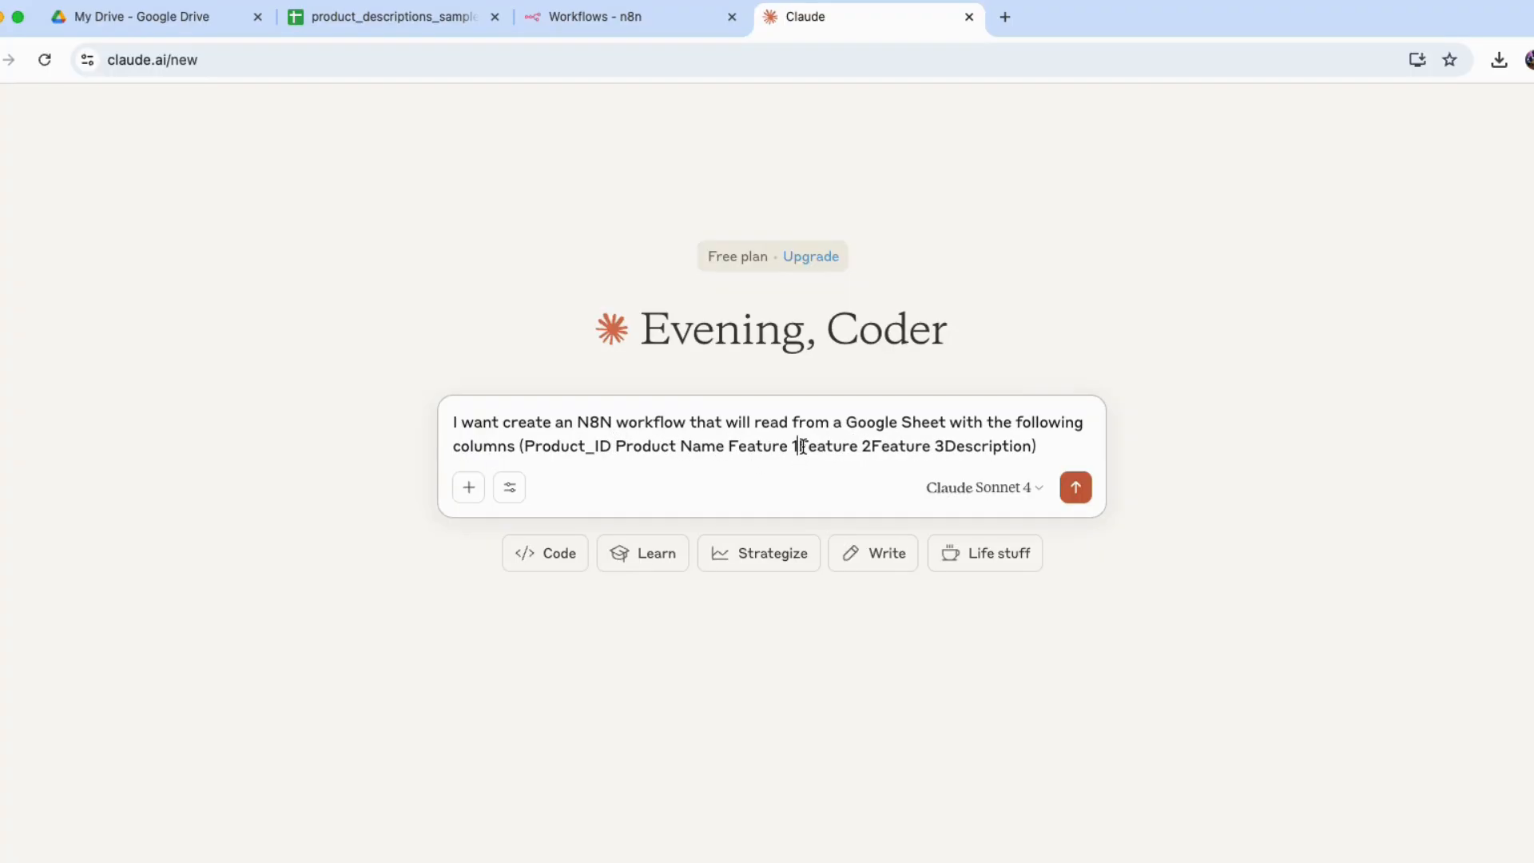
left_click(874, 446)
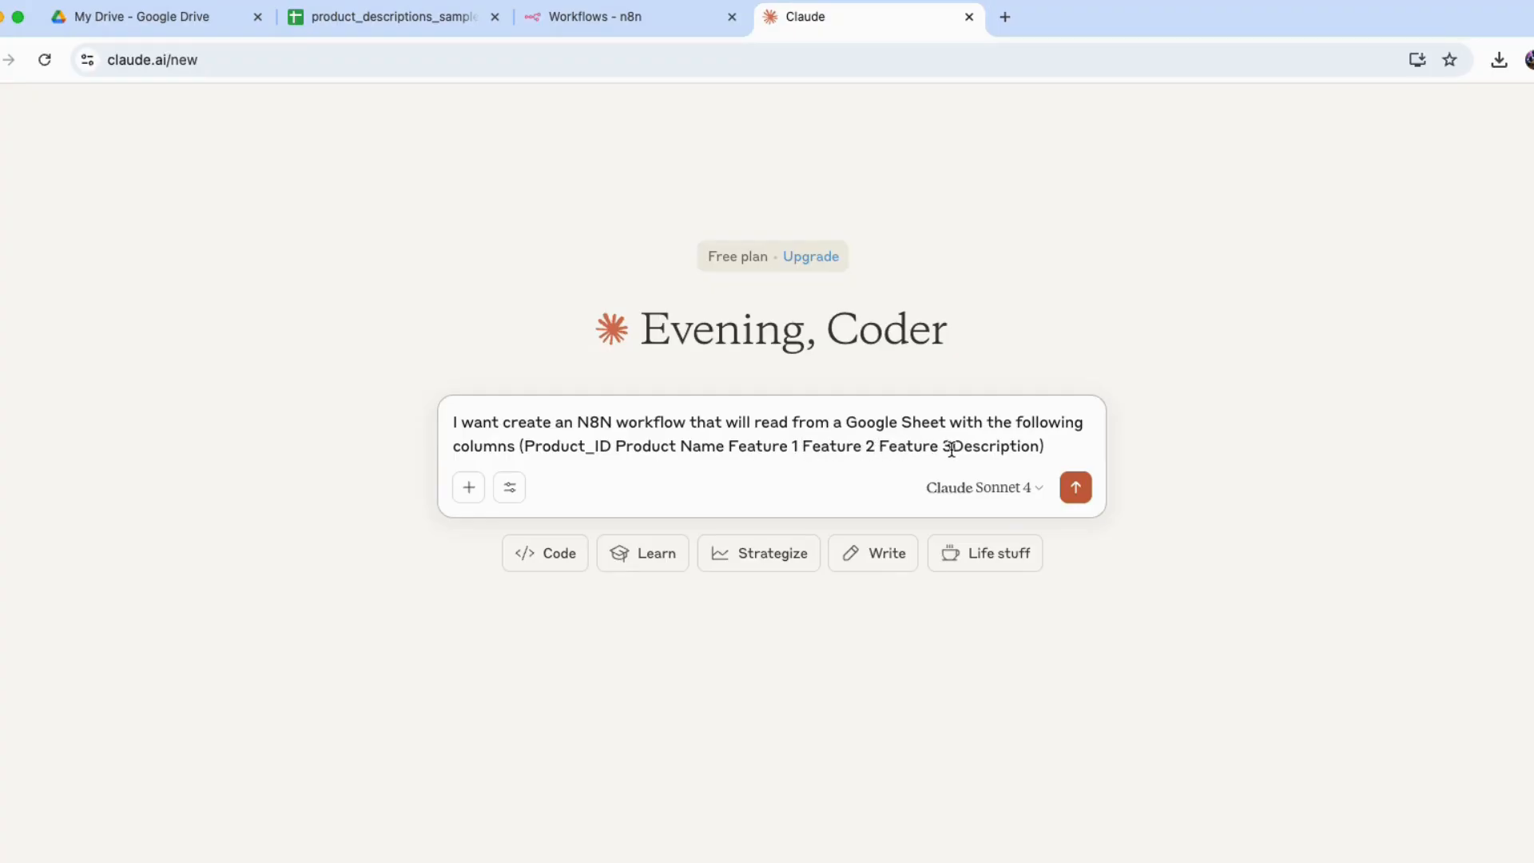
key("End")
- Add a comma after Product_ID, Product Name, Feature 1, Feature 2 and Feature 3 in the prompt's column list
left_click(612, 445)
type(",")
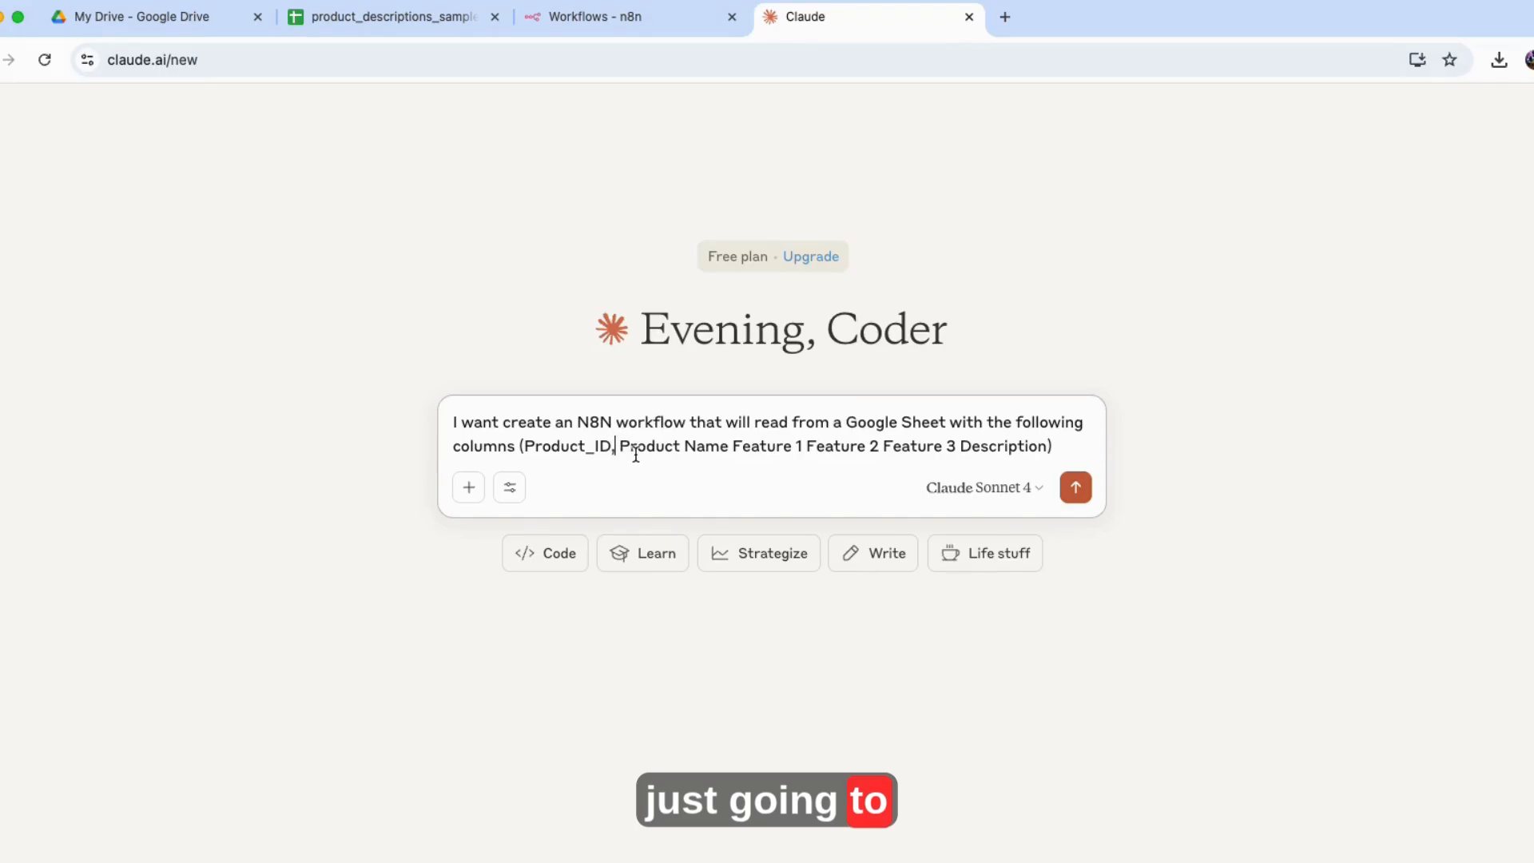
left_click(730, 448)
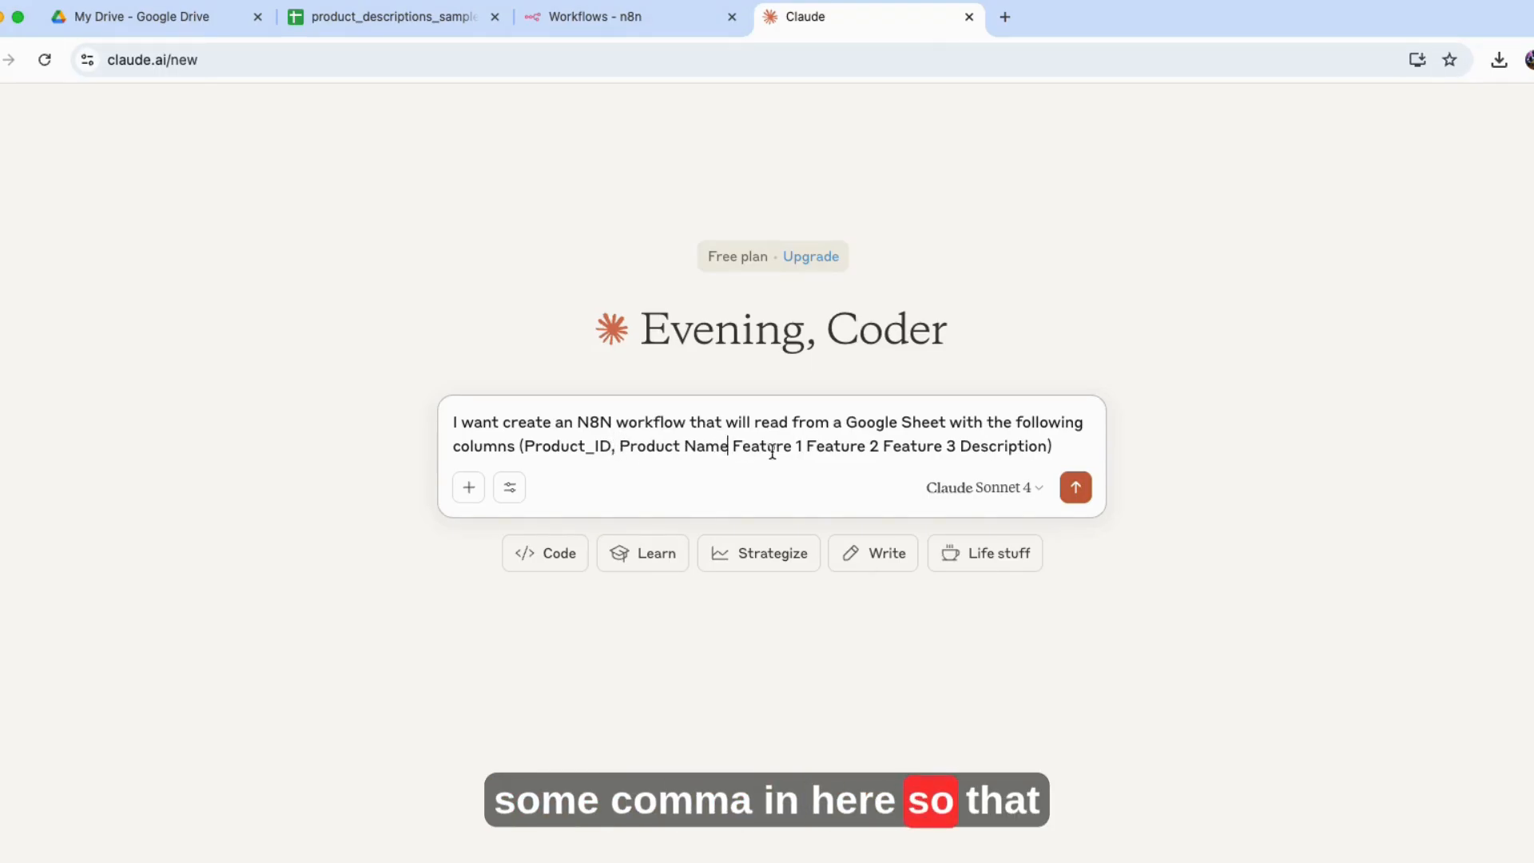
type(",")
left_click(804, 446)
type(",")
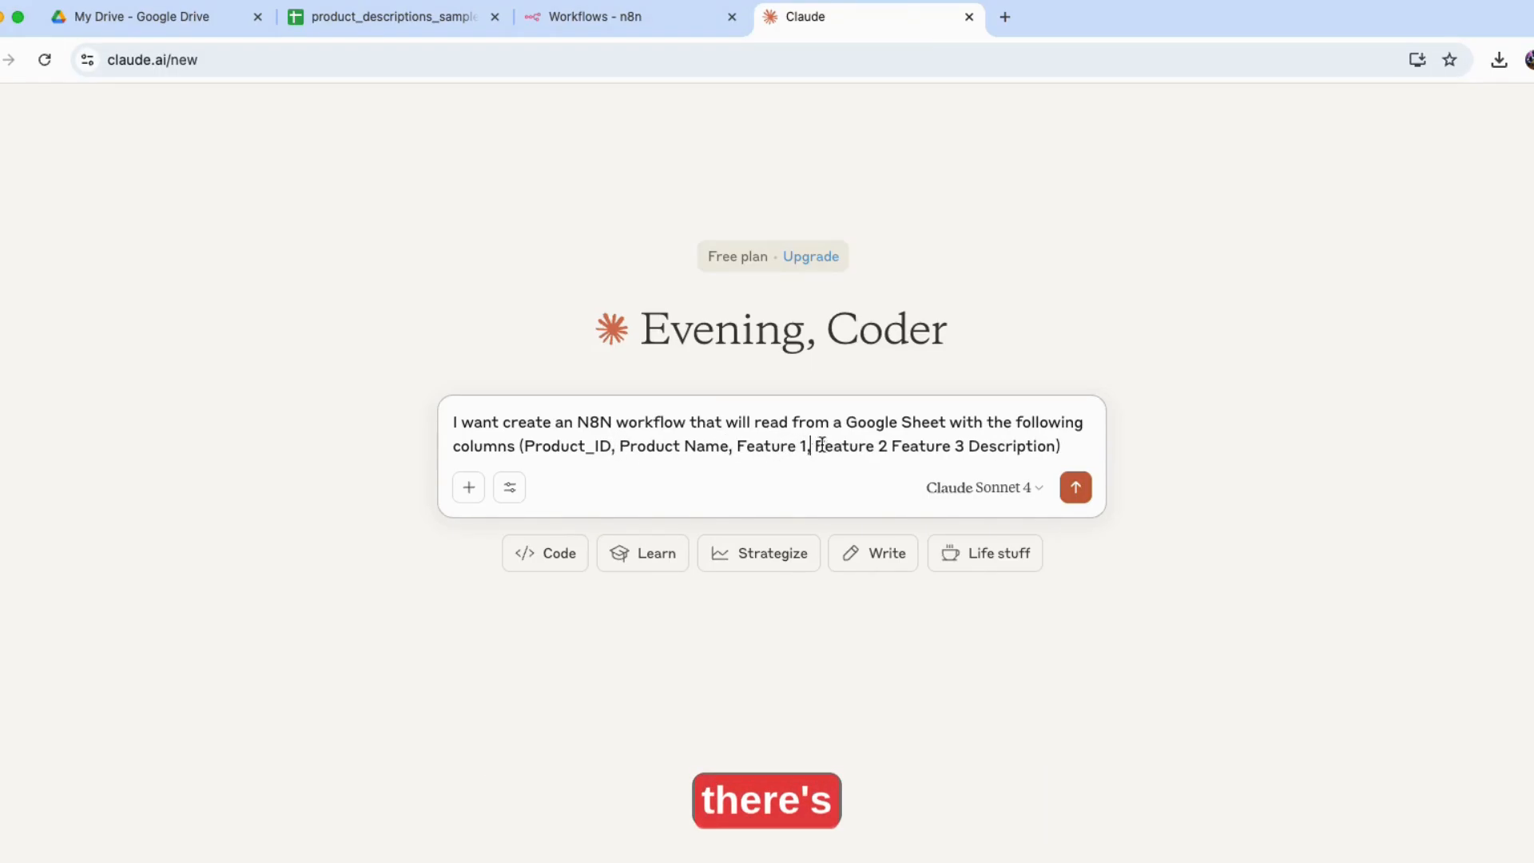
left_click(887, 445)
type(",")
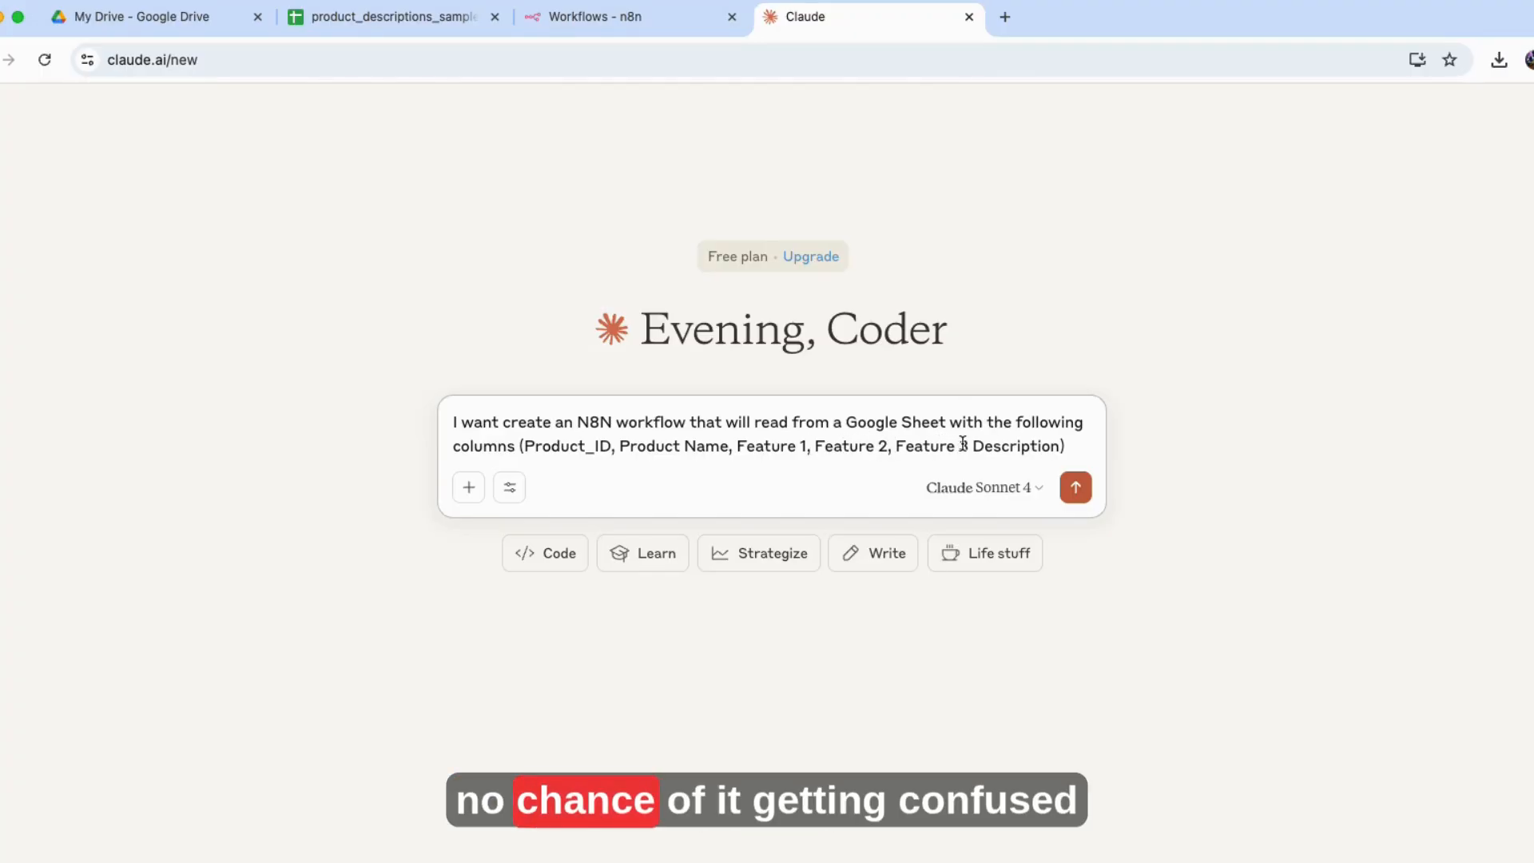
left_click(965, 445)
type(",")
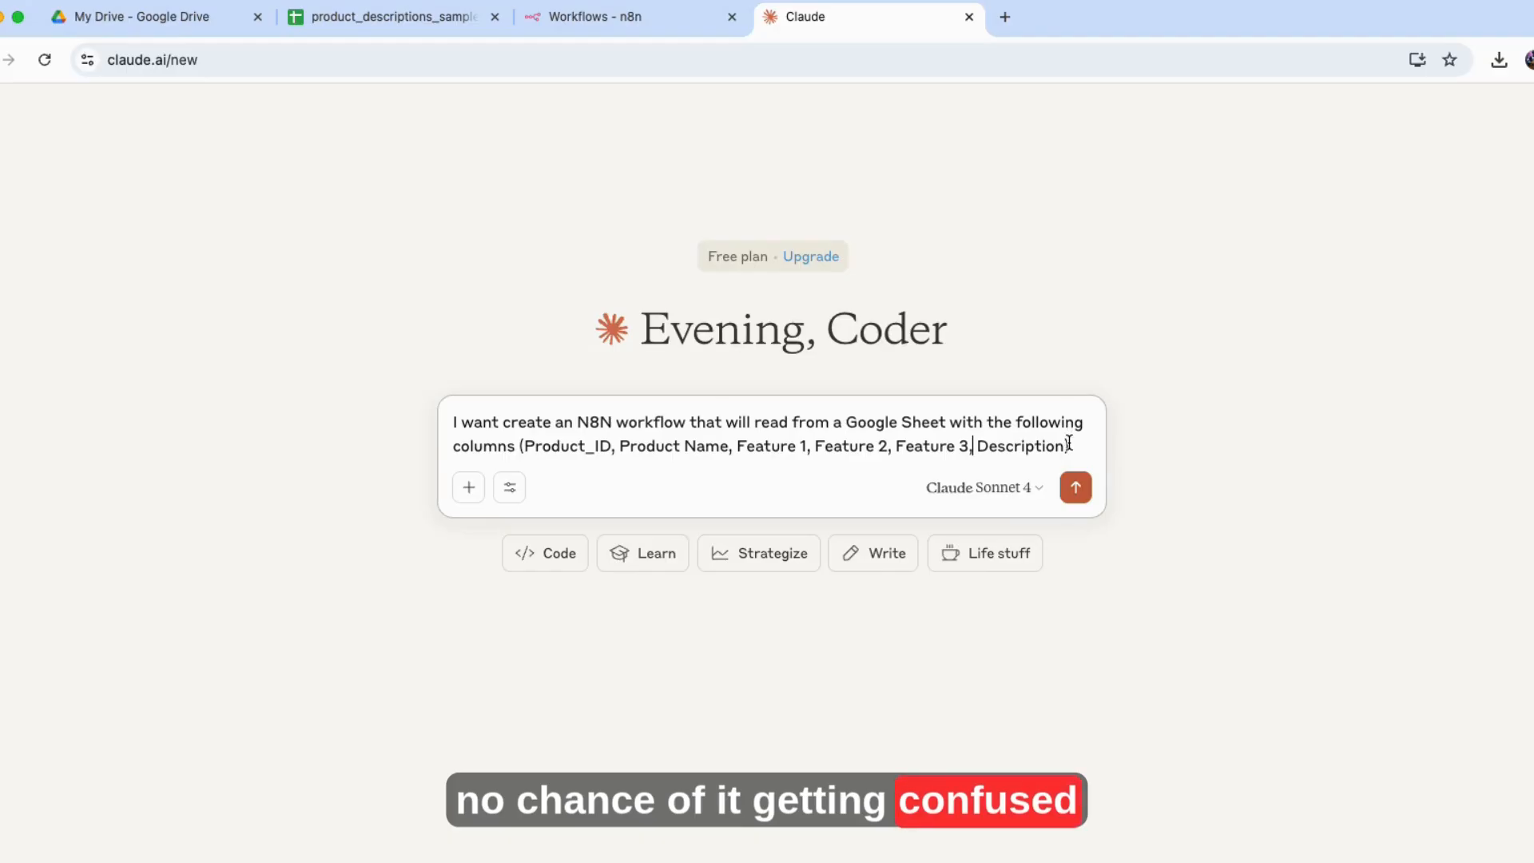
left_click(1074, 445)
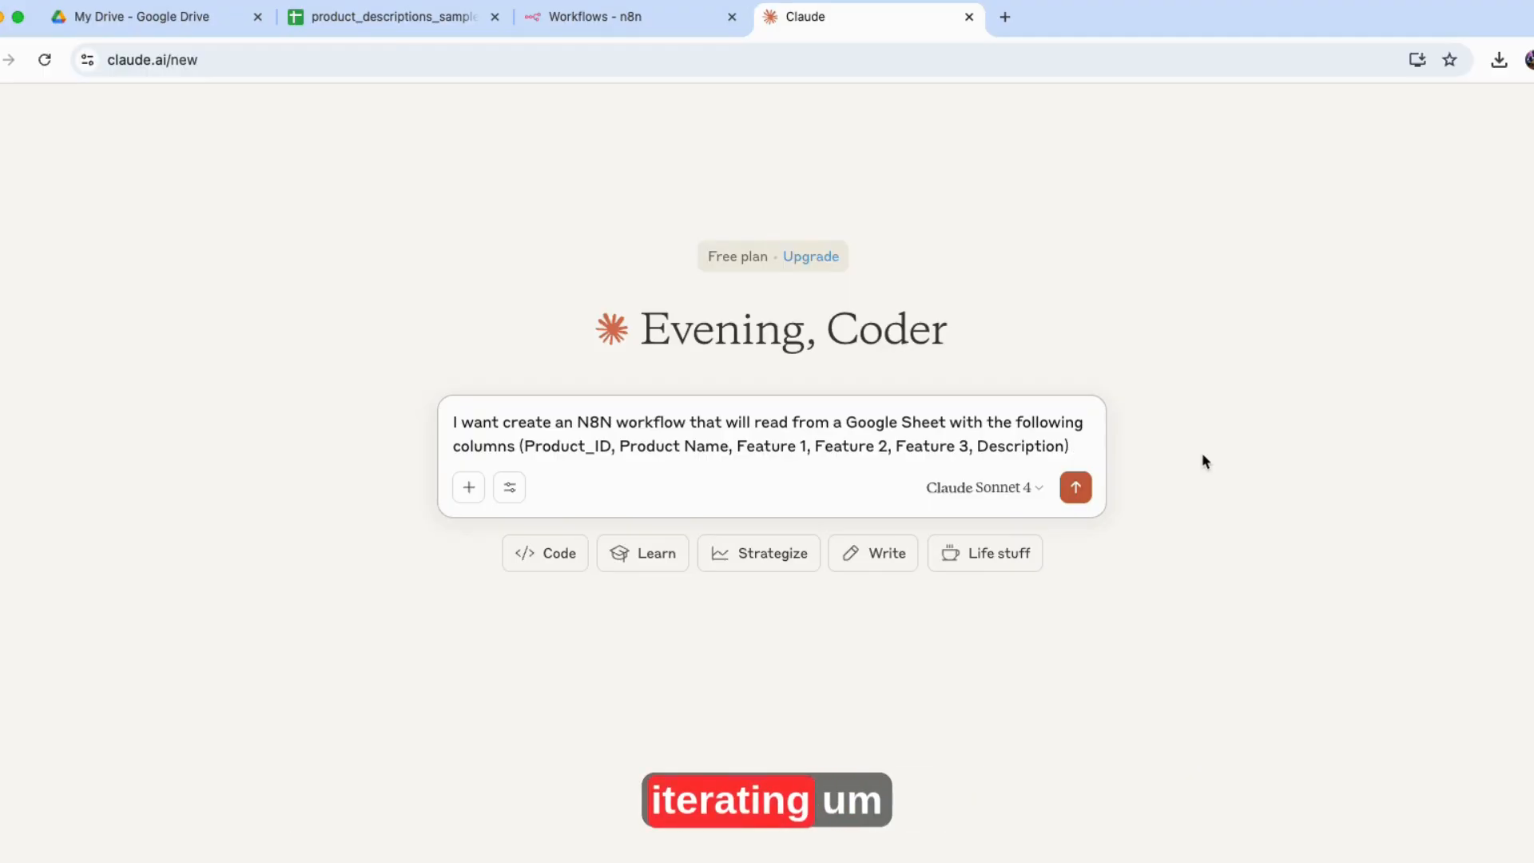
type(".")
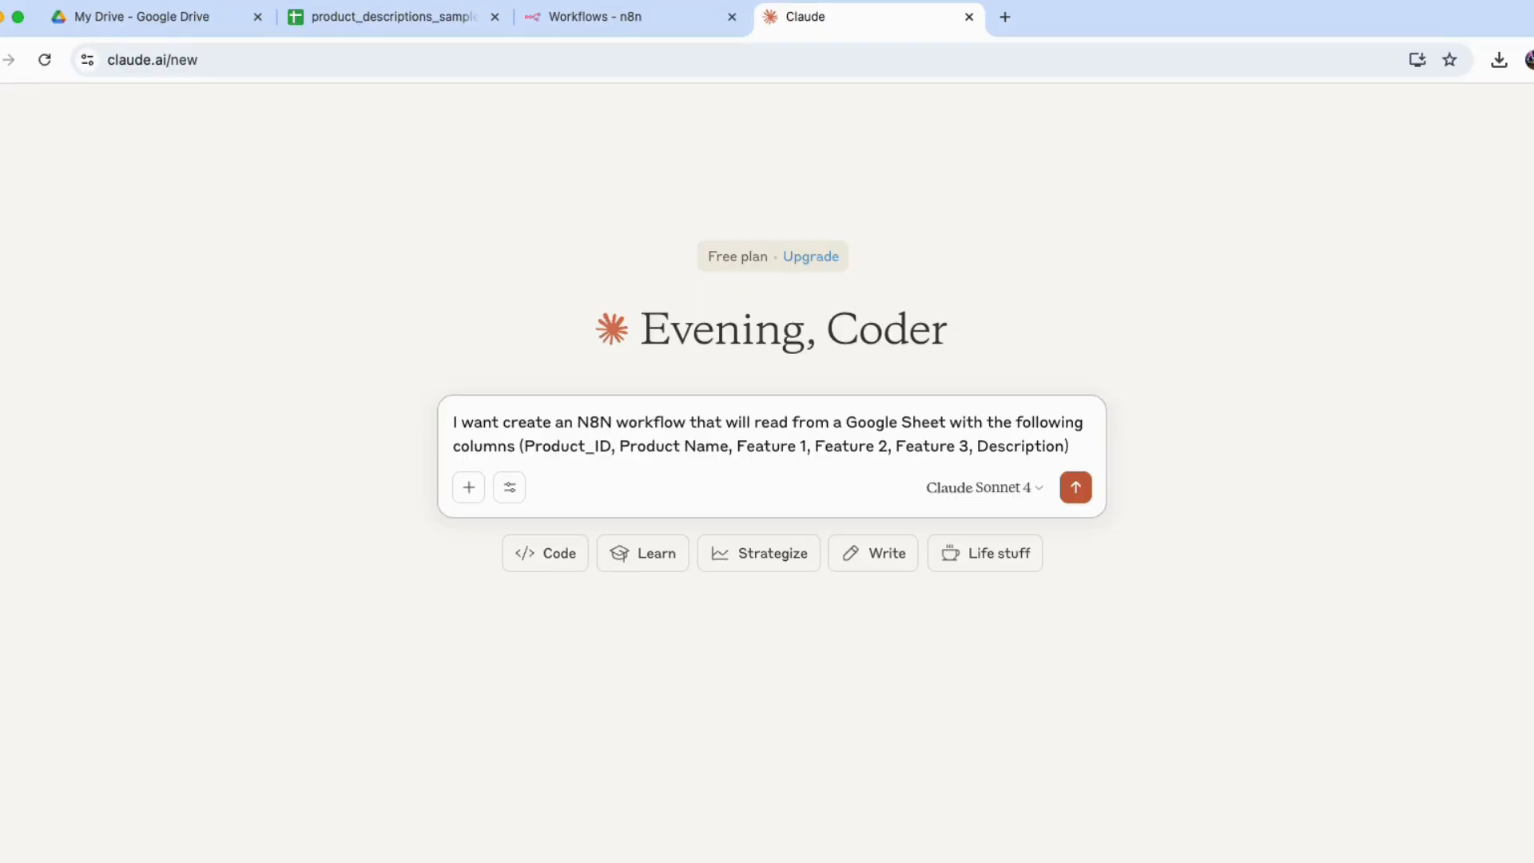
type("an")
key("BackSpace")
type("an")
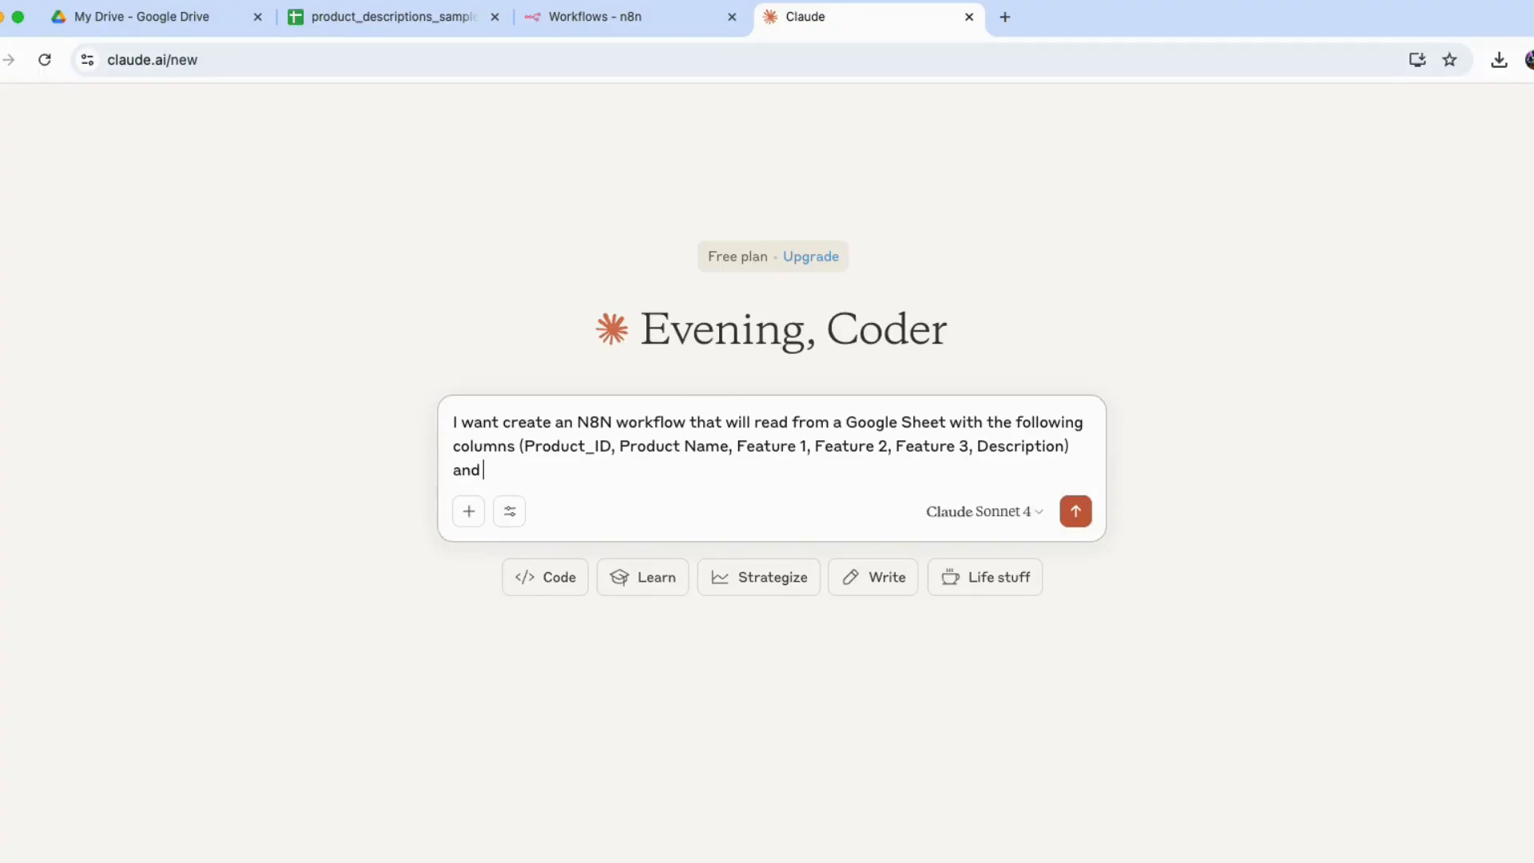
key("BackSpace")
key("BackSpace")
- Continue the prompt after the column list with "where all the columns are populated with data except for the Description Column."
type("wherre")
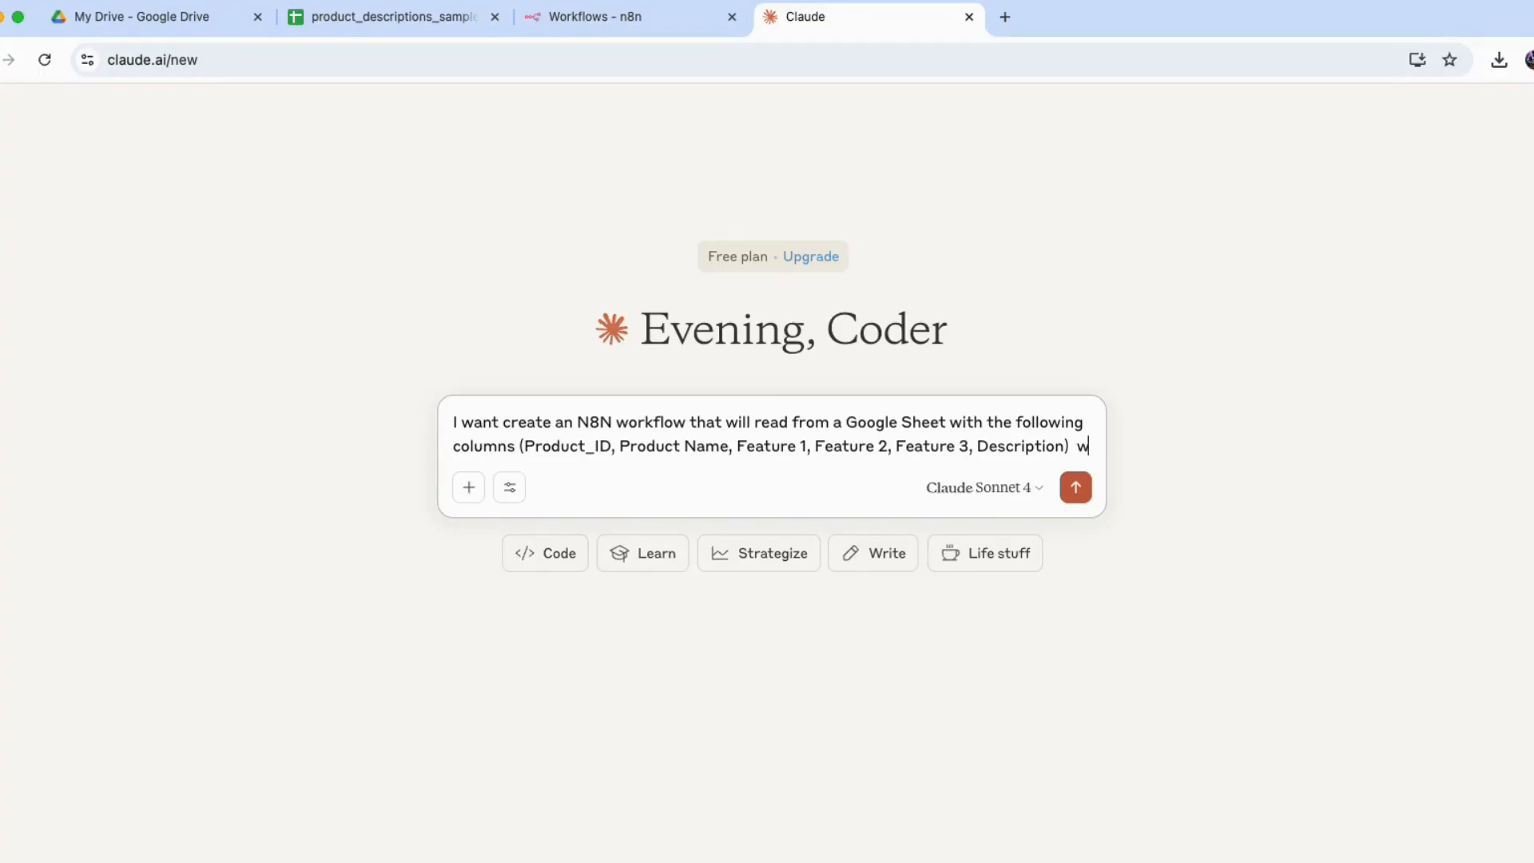
key("BackSpace")
key("BackSpace")
type("e all the columns are p")
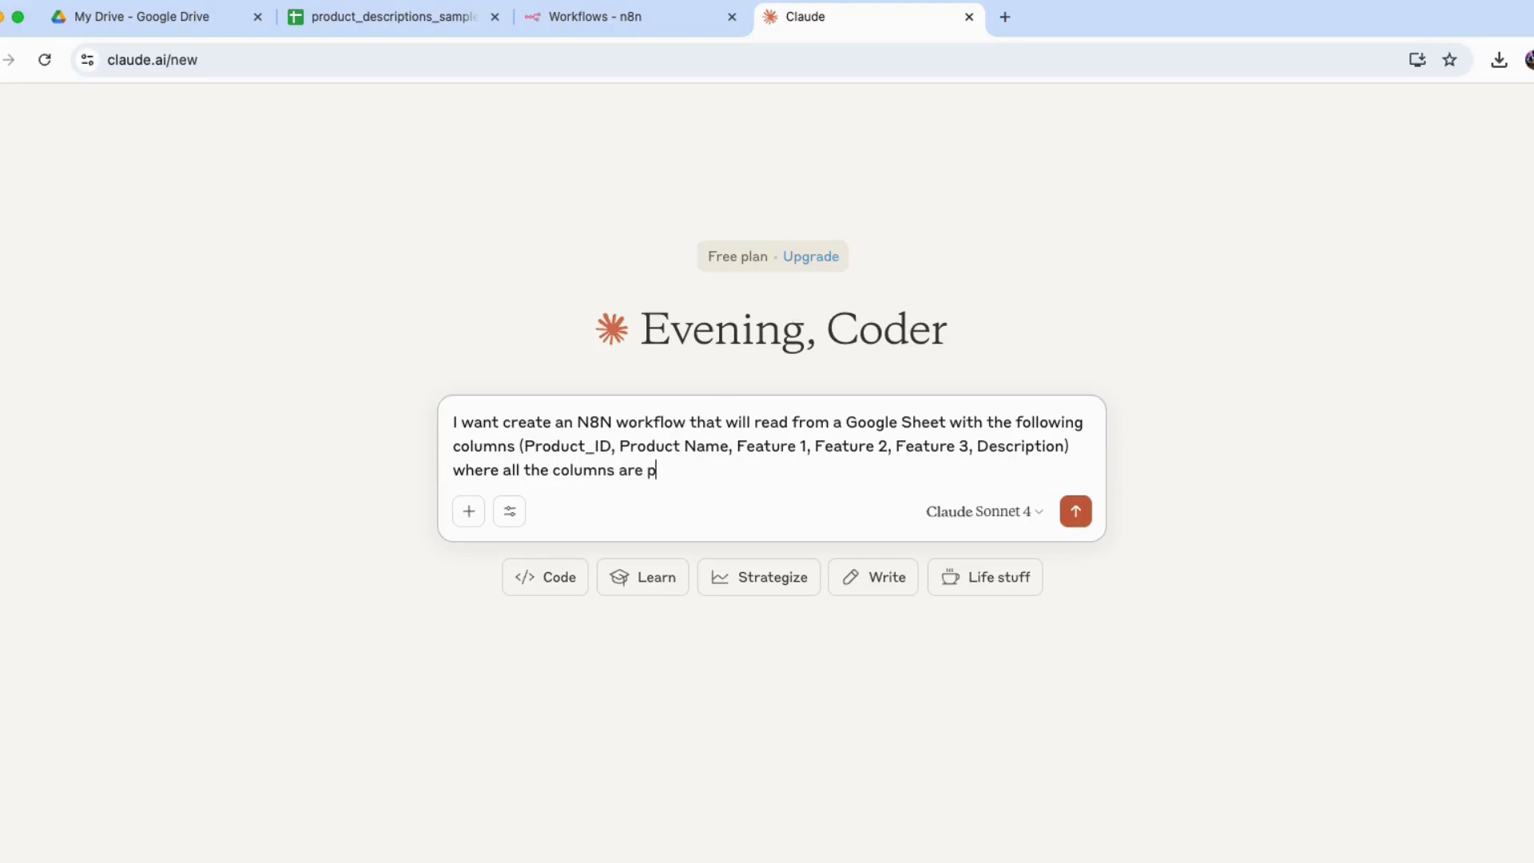
type("opulated with data except for")
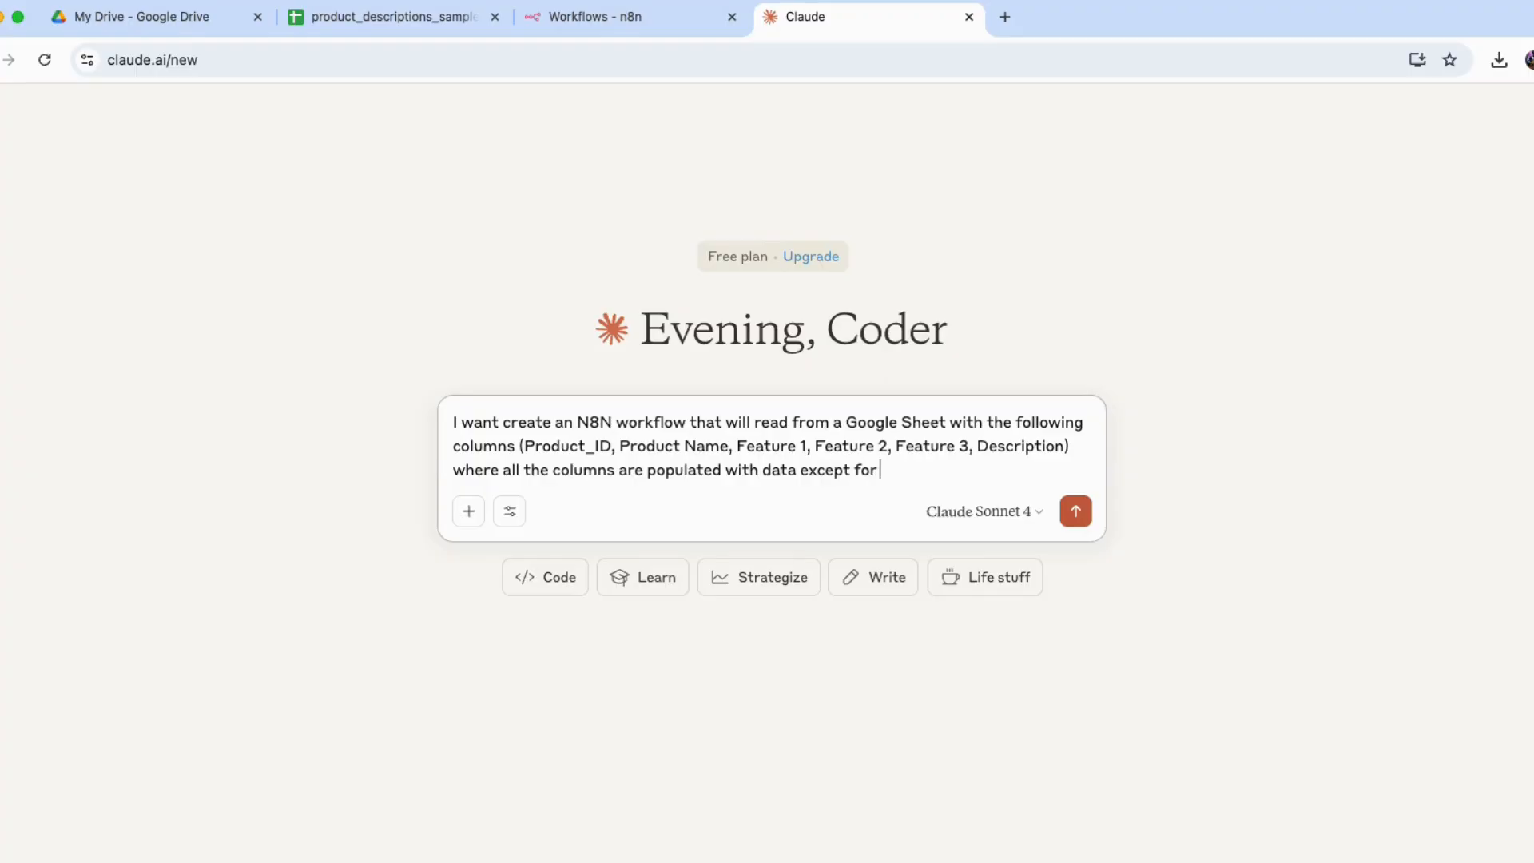
type(" the Descrpti")
key("BackSpace")
type("iption Column.")
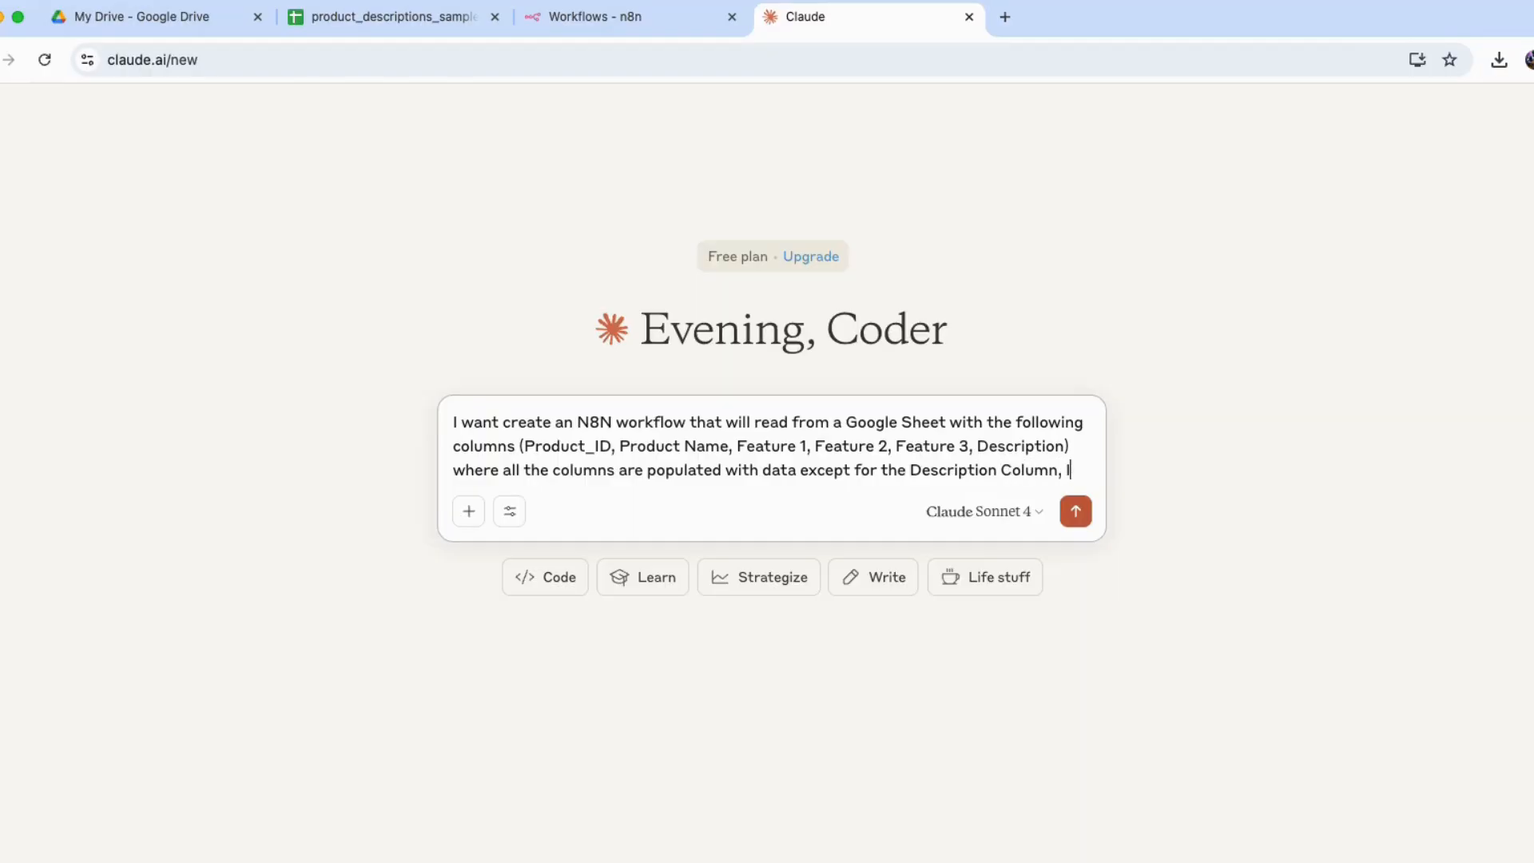
- Add the request "I want my N8N workflow to write a pretty good product description" to the prompt
type(" I want m")
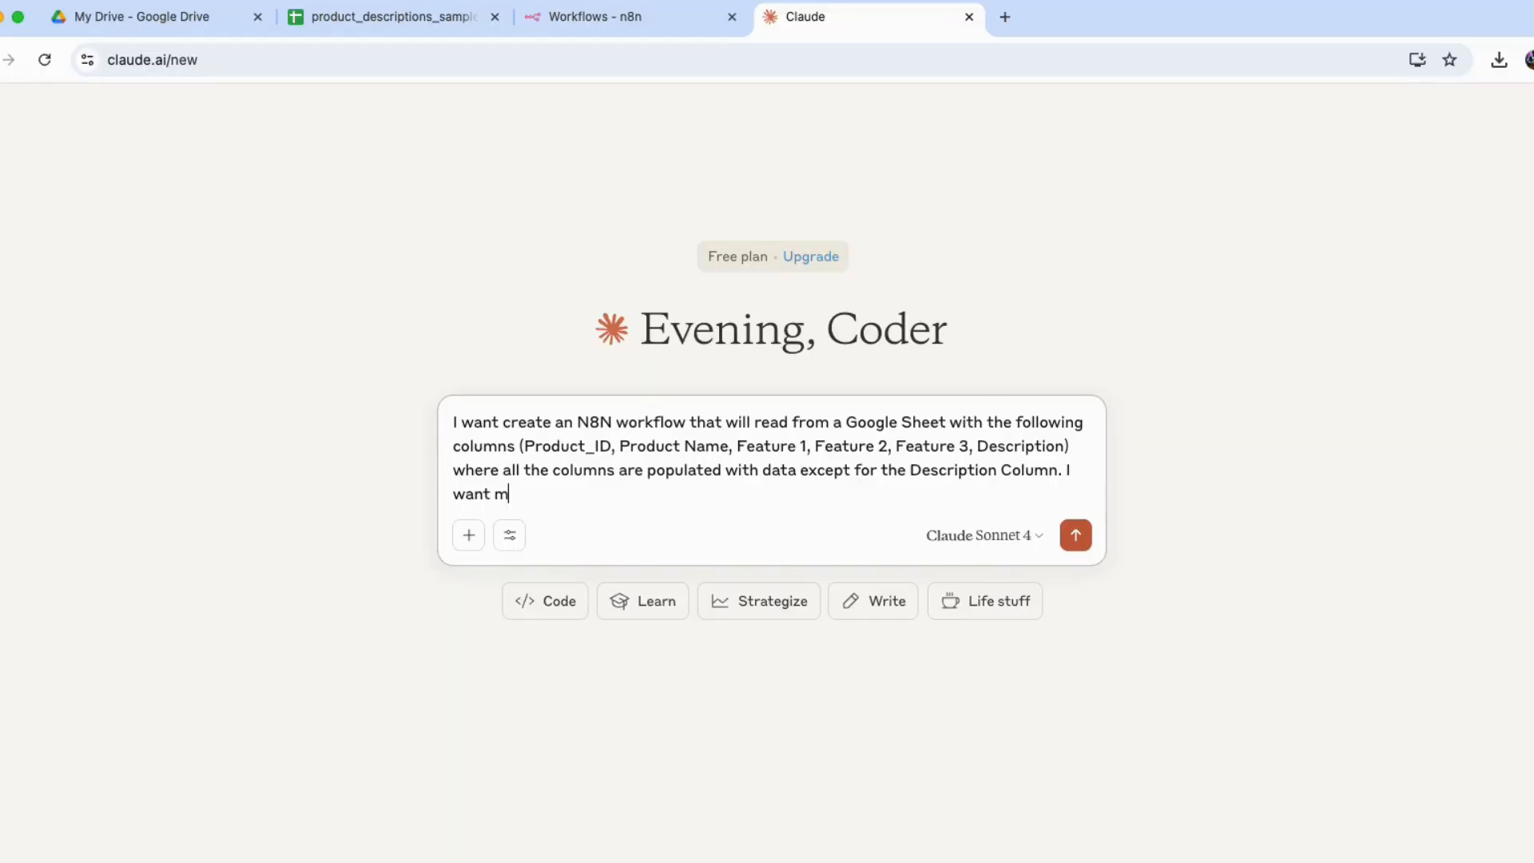
type("y N8N workflow to create a")
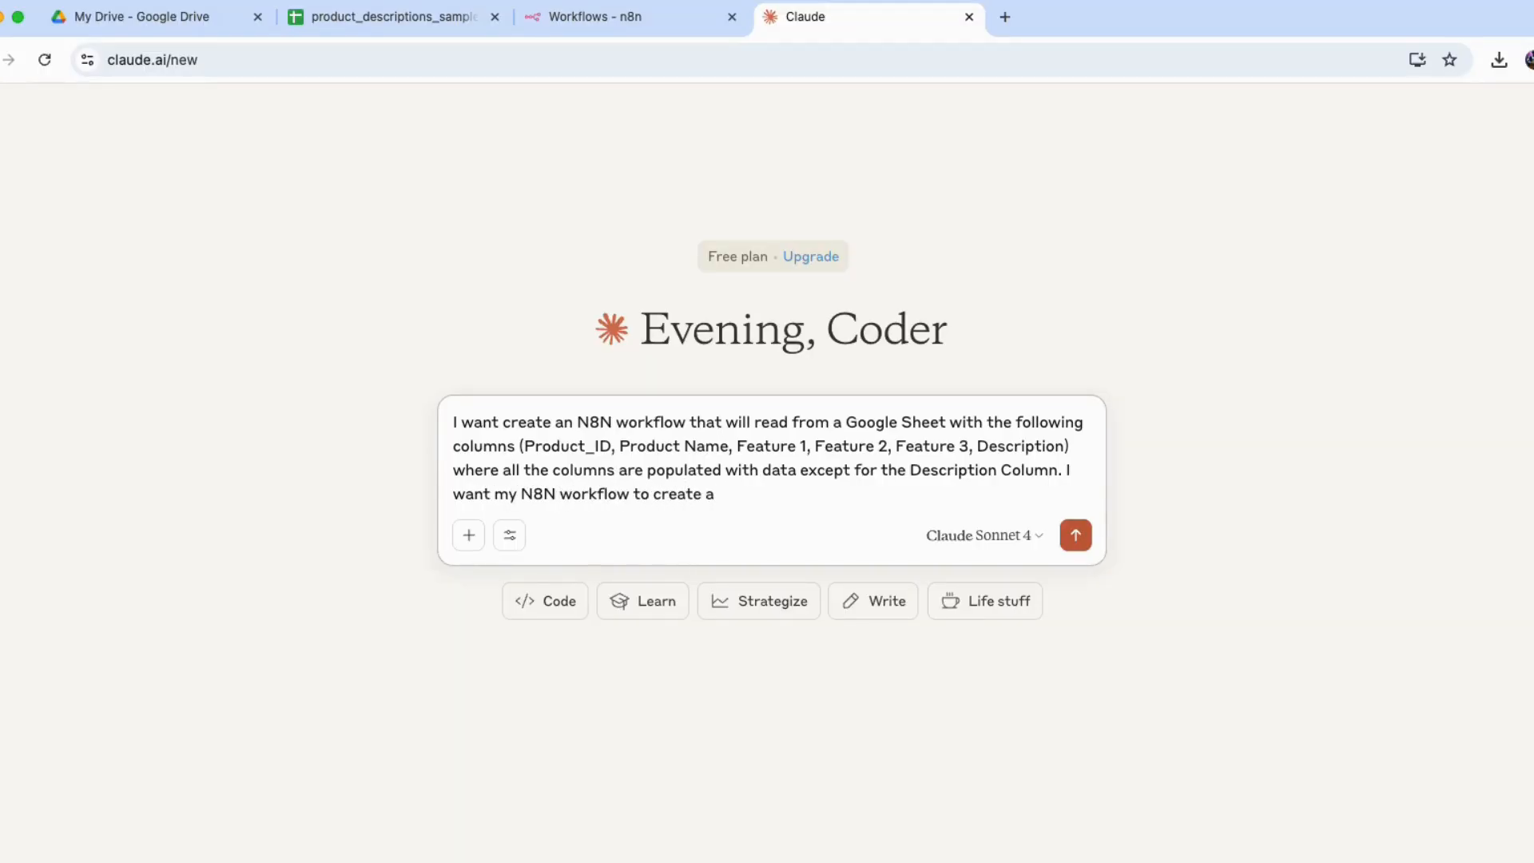
key("BackSpace")
key("BackSpace")
key("BackSpace")
key("BackSpace")
key("BackSpace")
key("BackSpace")
key("BackSpace")
key("BackSpace")
type("write a pretty good")
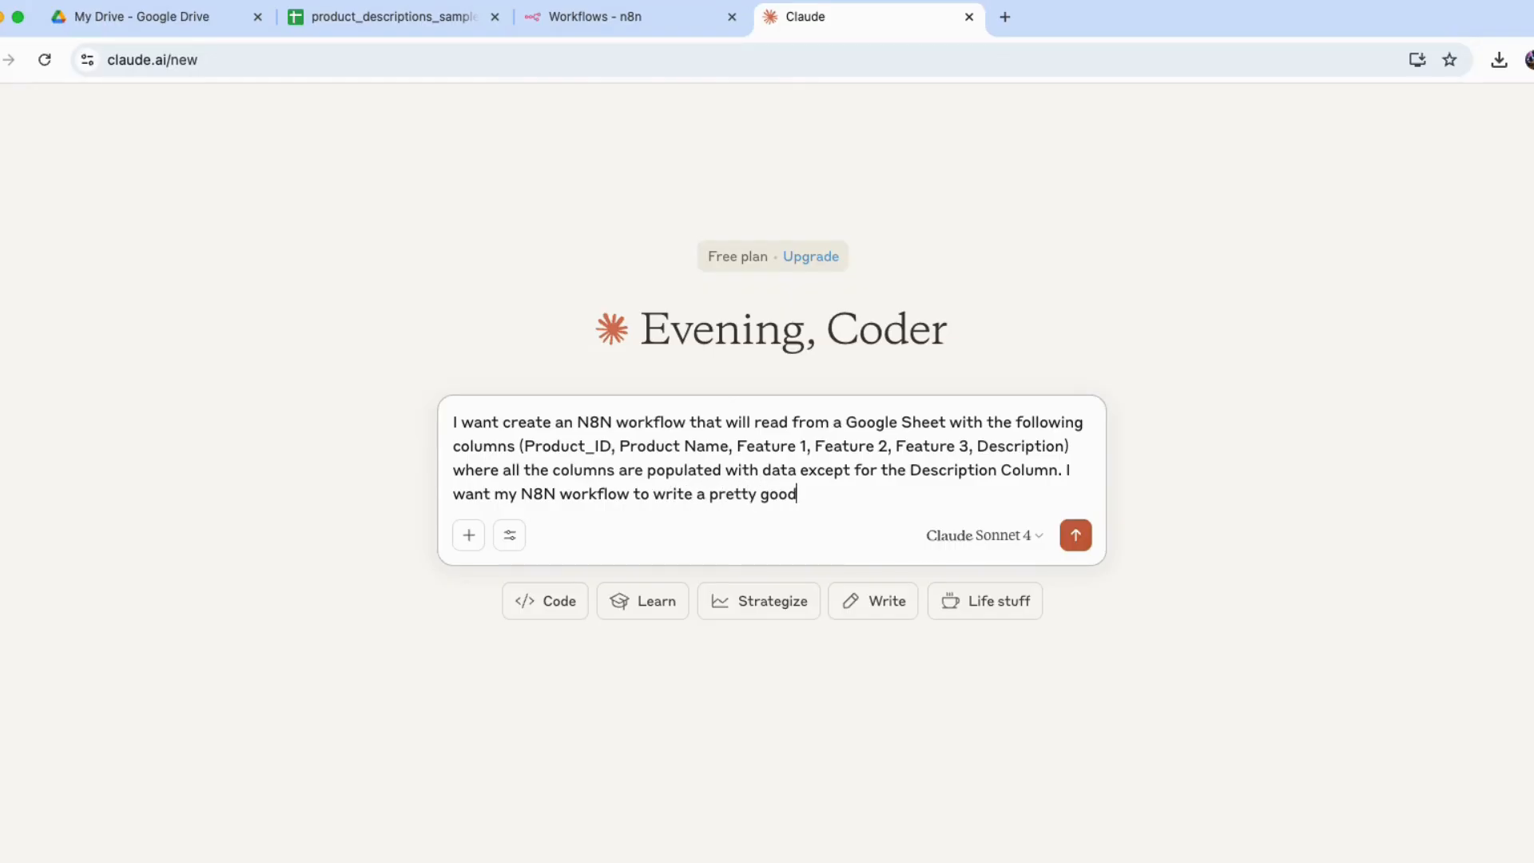
type(" product description")
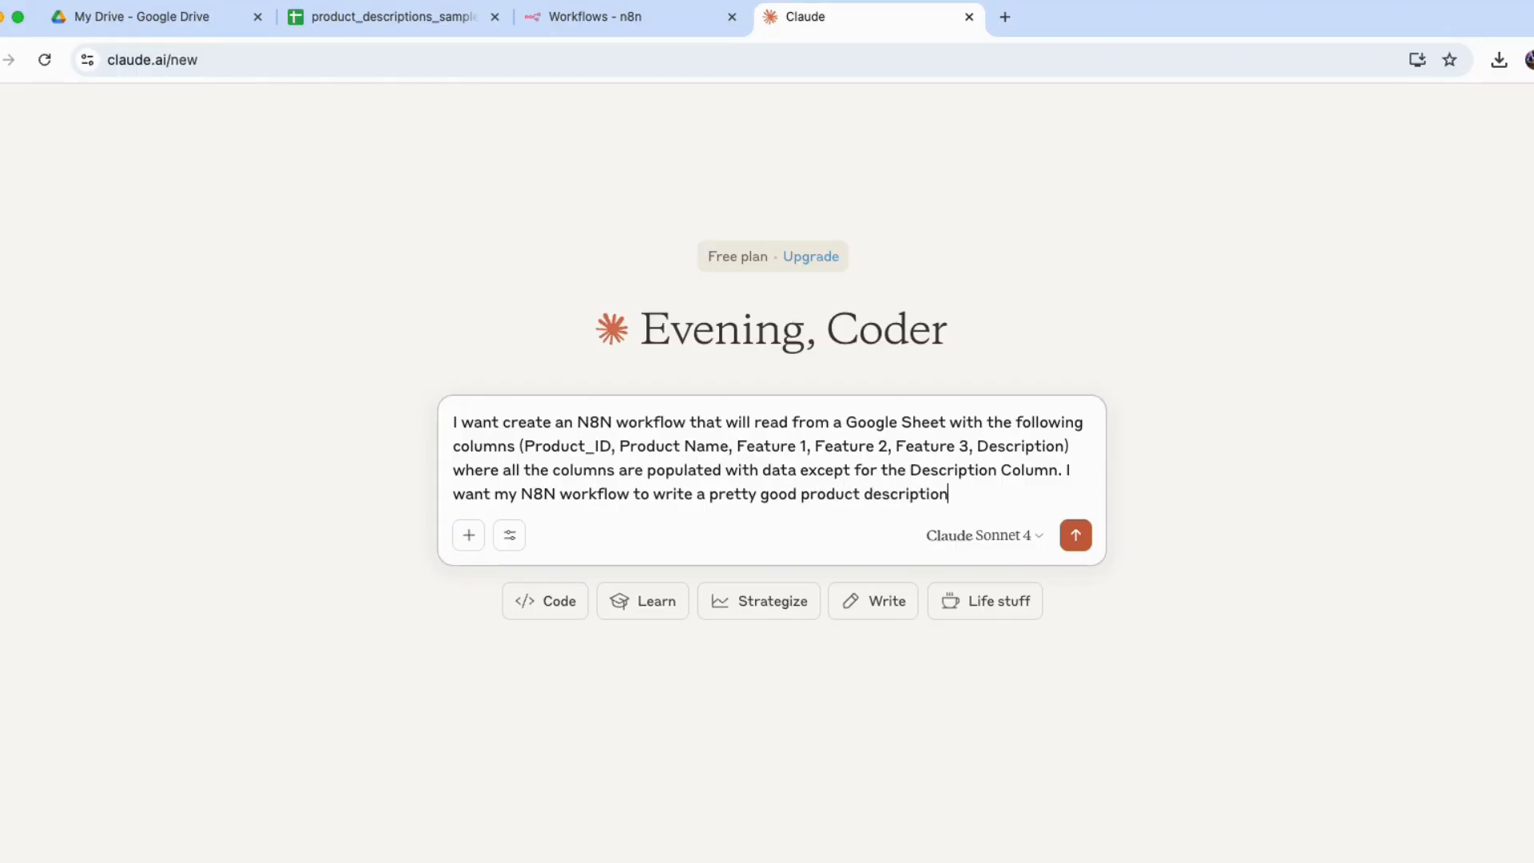
- Finish the product description request in the prompt with "for each of the items."
type(" for each of the tiems")
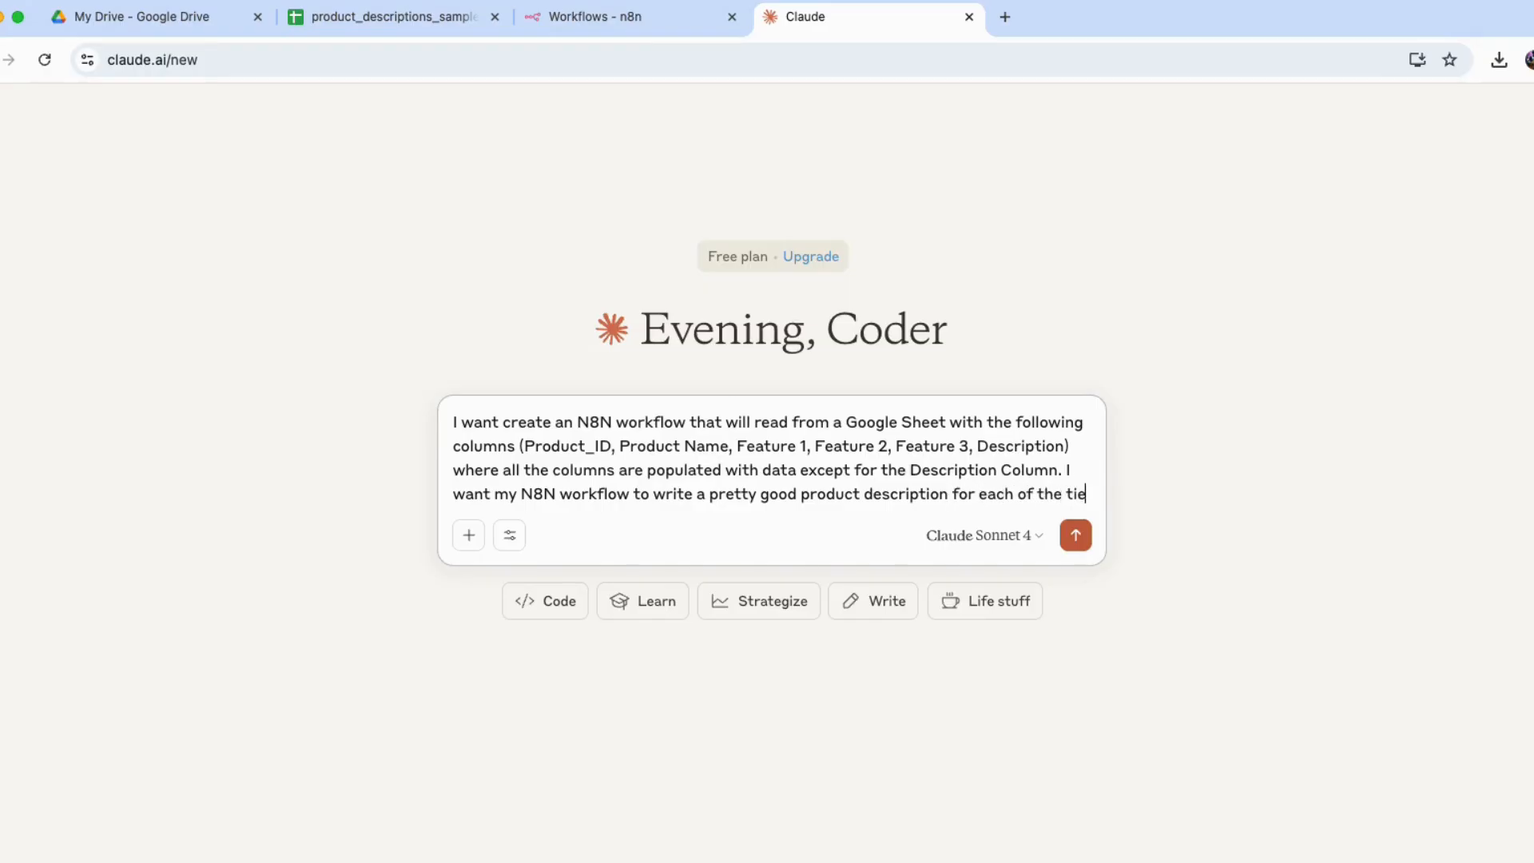
key("BackSpace")
key("BackSpace")
type("items. Using")
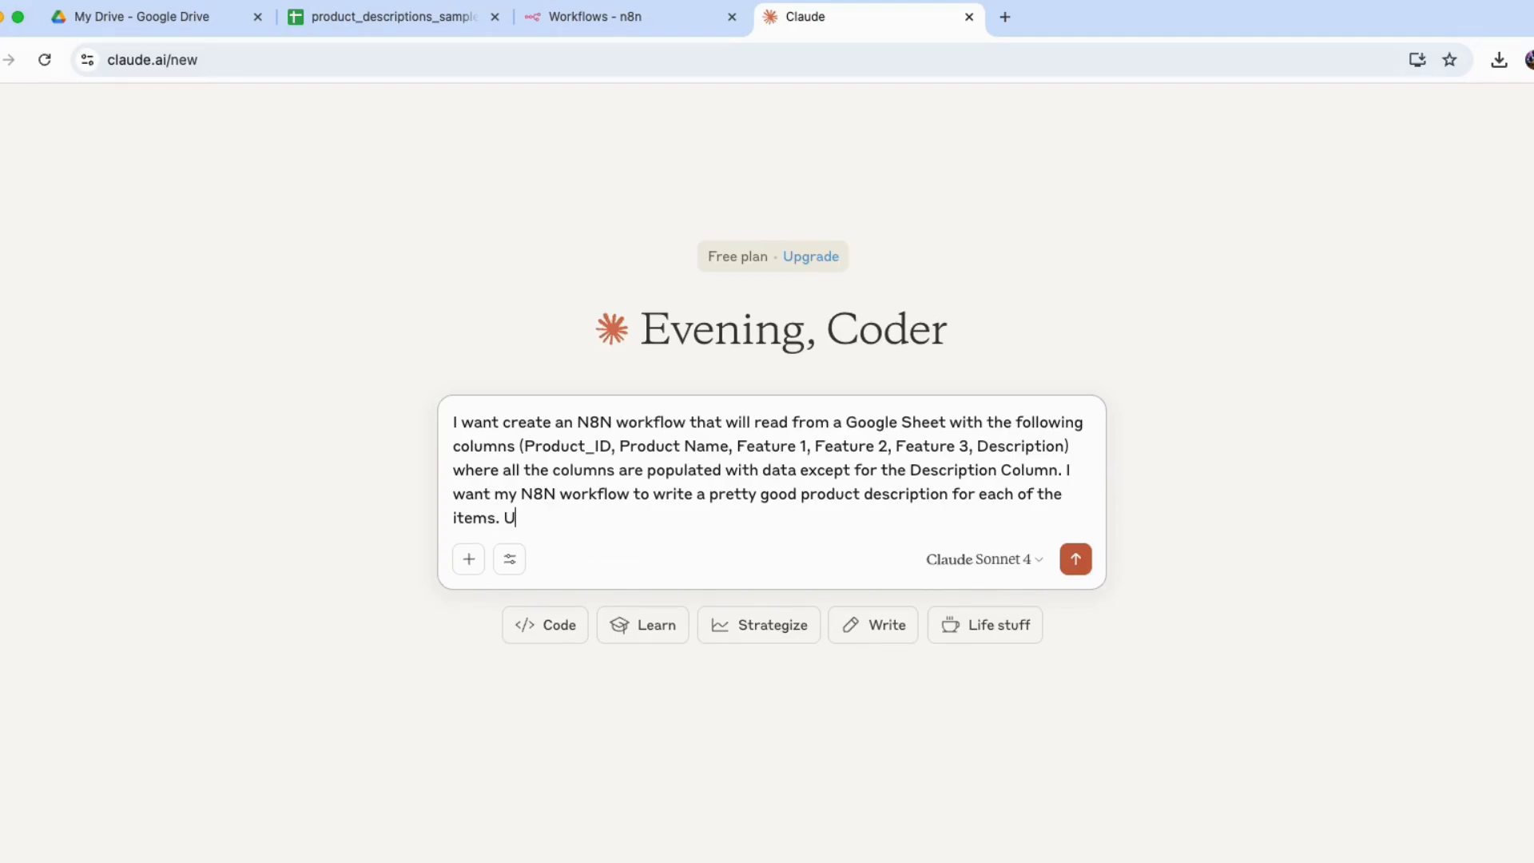
key("BackSpace")
key("BackSpace")
- Add "I want my N8N Workflow to use Google Gemini. I already have my Gemini" to the prompt
type("I want my N8N Worfklow")
key("BackSpace")
key("BackSpace")
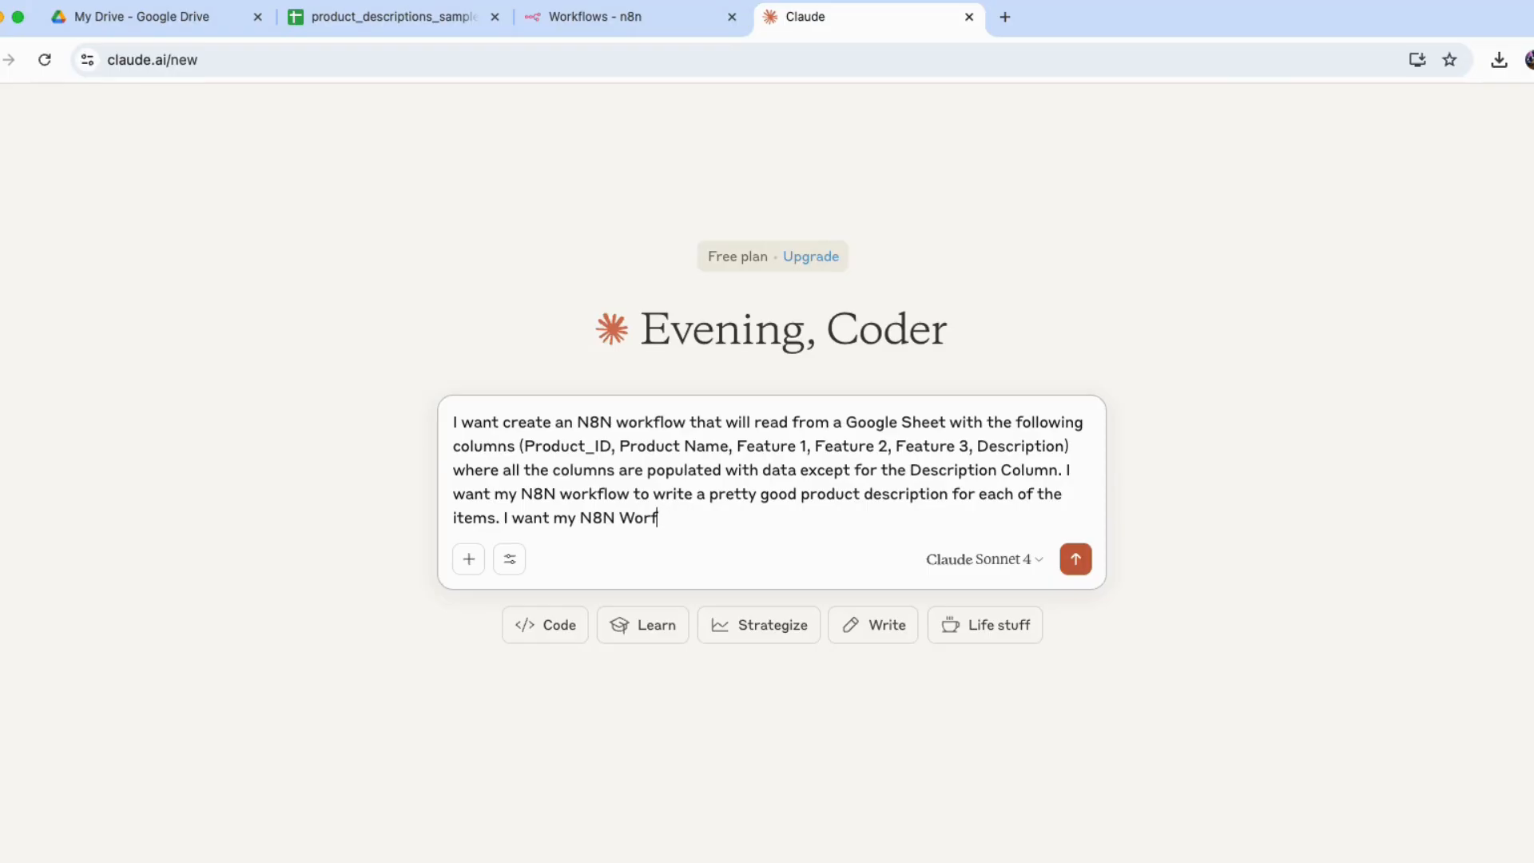
type("kflow to use Google GEmi")
key("BackSpace")
key("BackSpace")
key("BackSpace")
type("emini. I already have my Gemini Key")
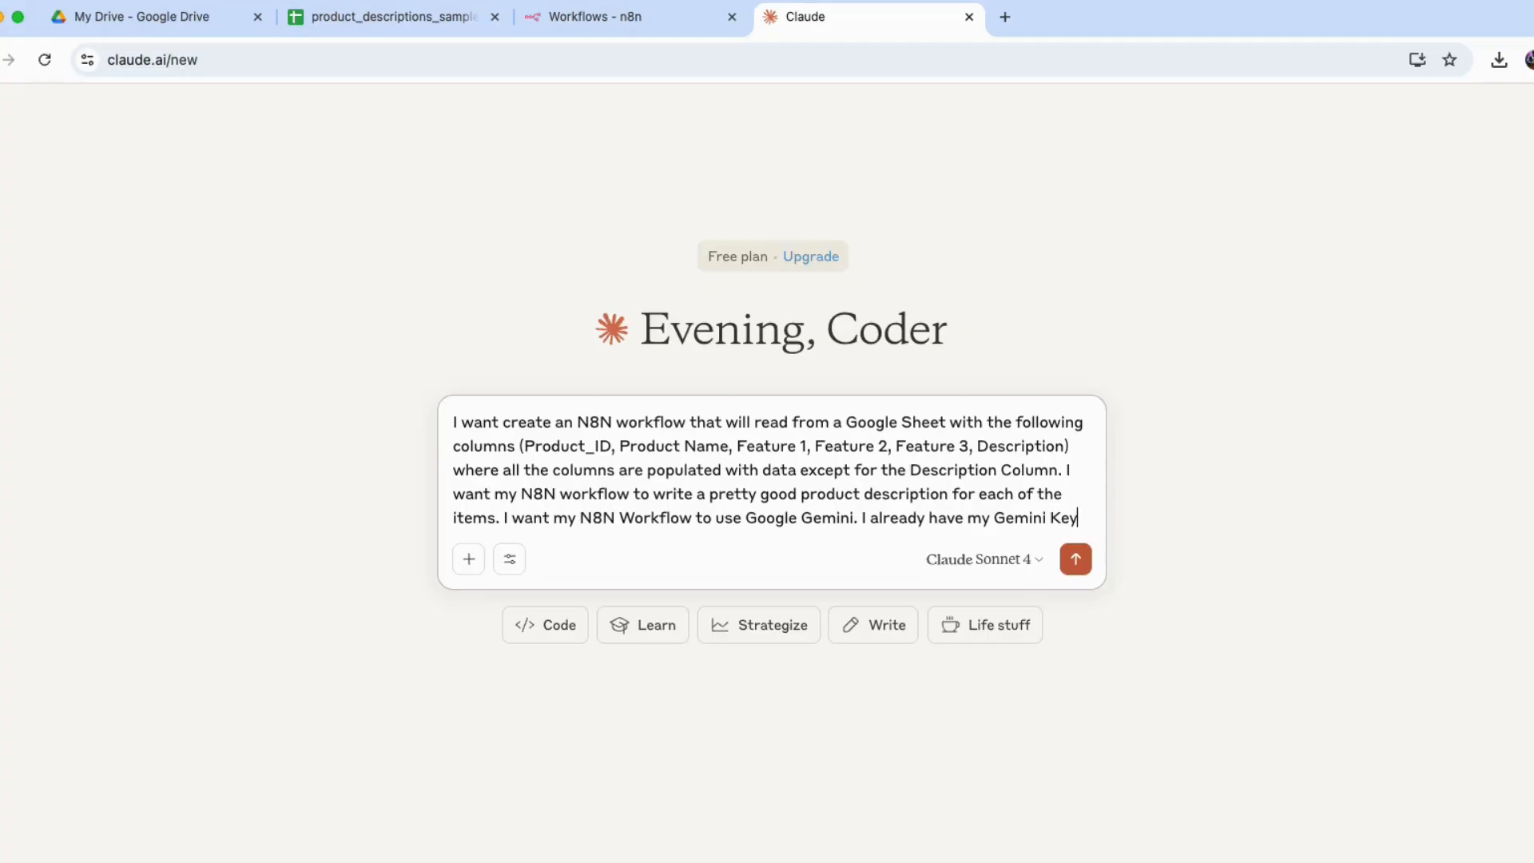
- Complete the last sentence with "API Keys and Google Worksheet API key configured inside N8N." and send the prompt
type("U s")
key("BackSpace")
type("eys")
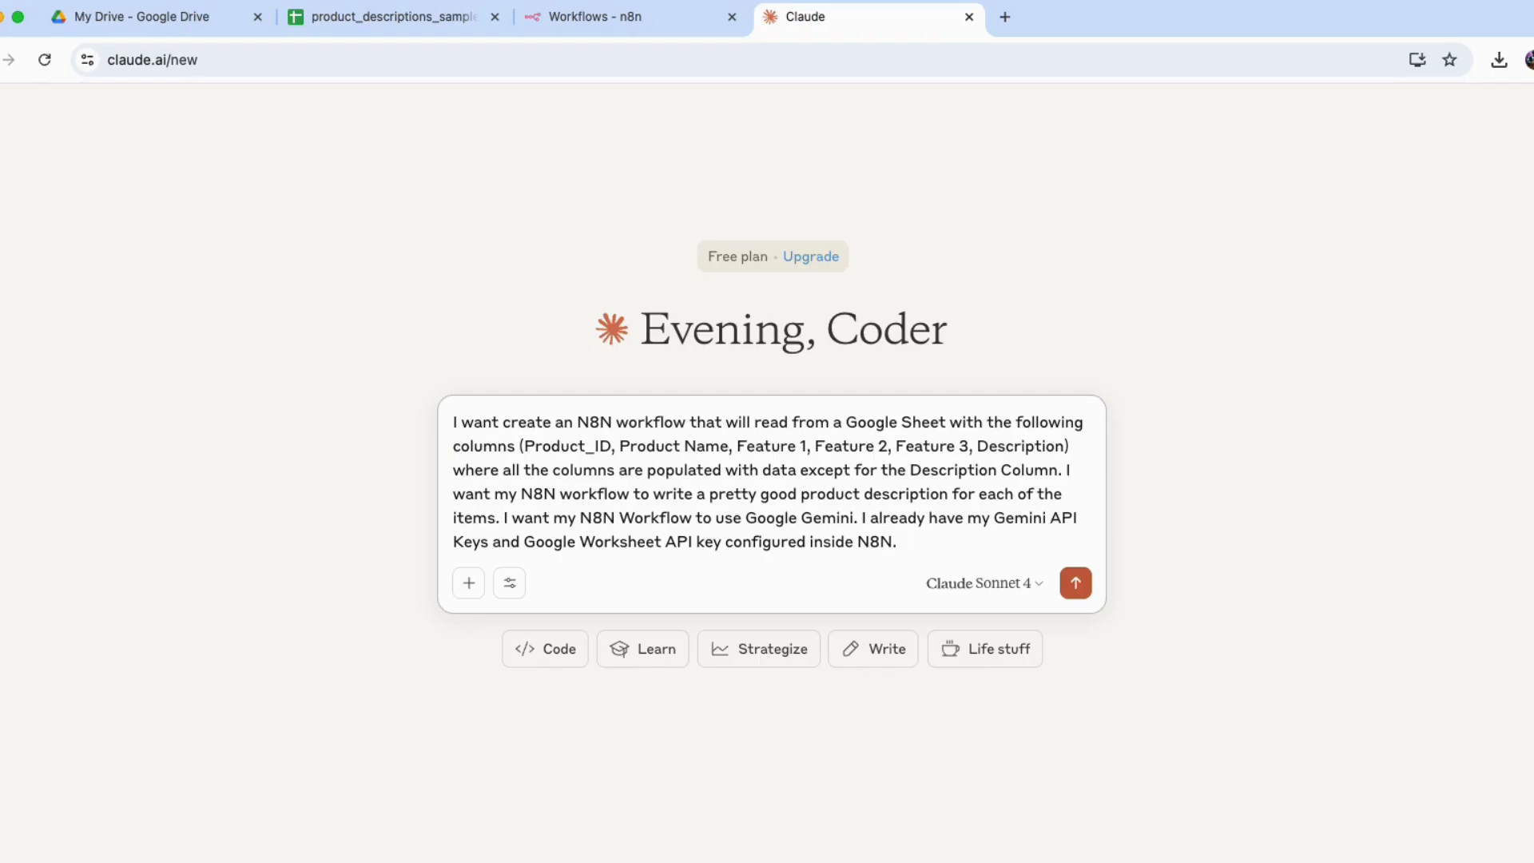
key("Return")
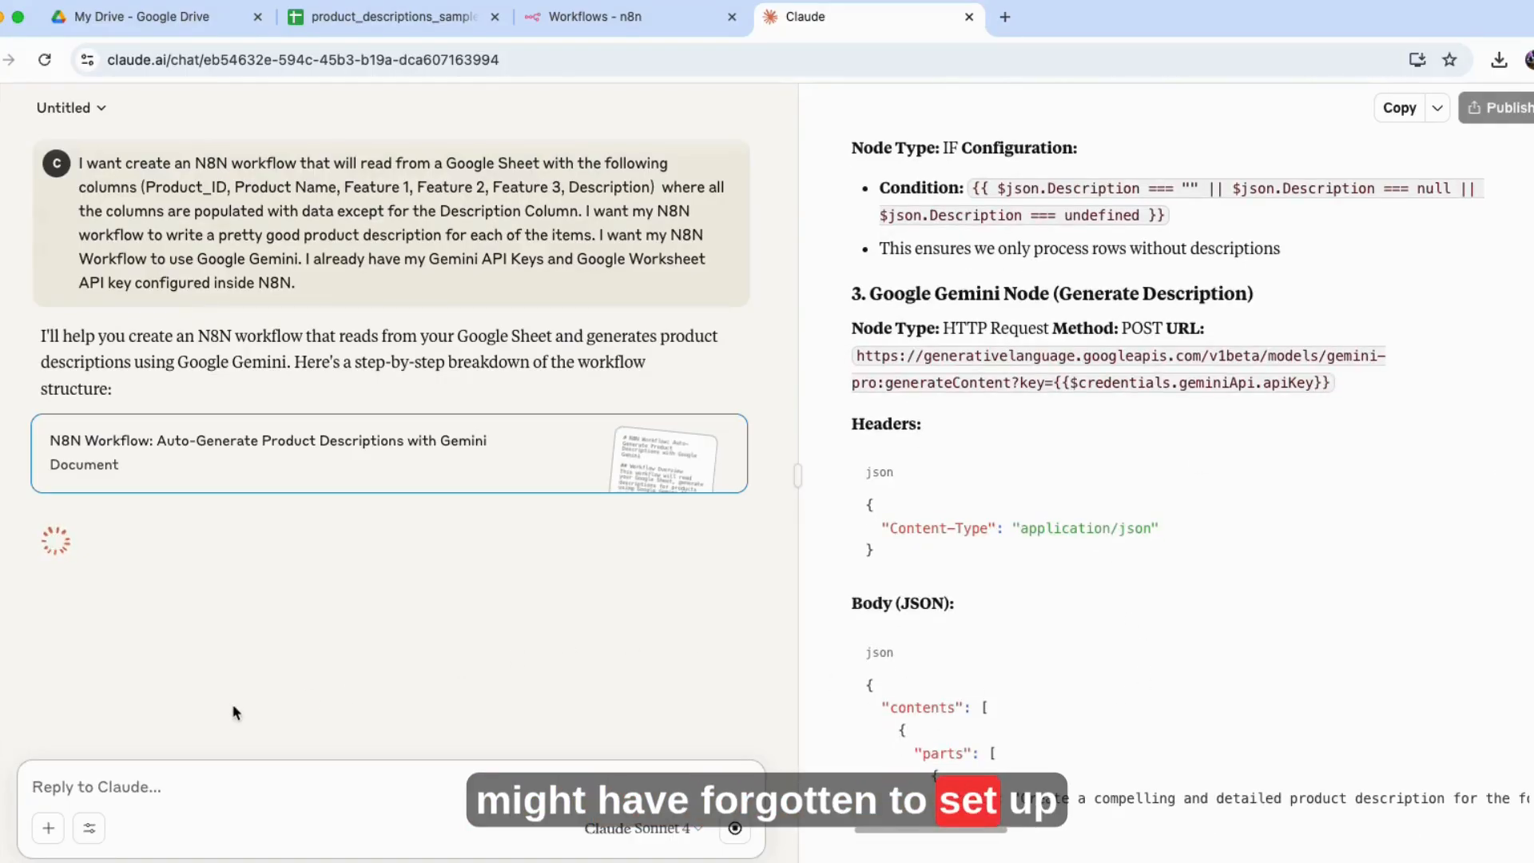
left_click(97, 836)
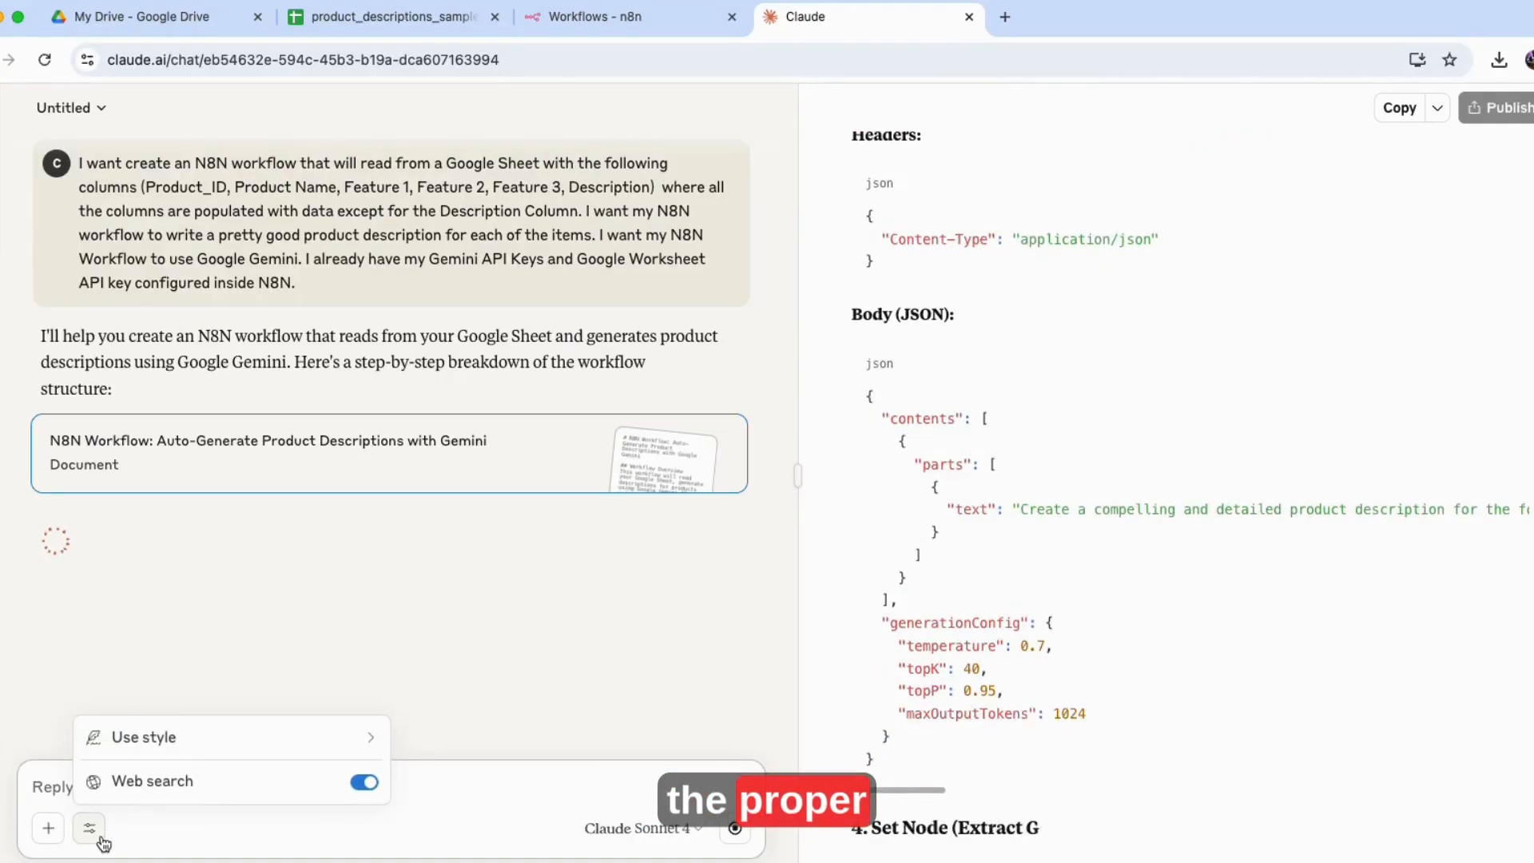
left_click(48, 828)
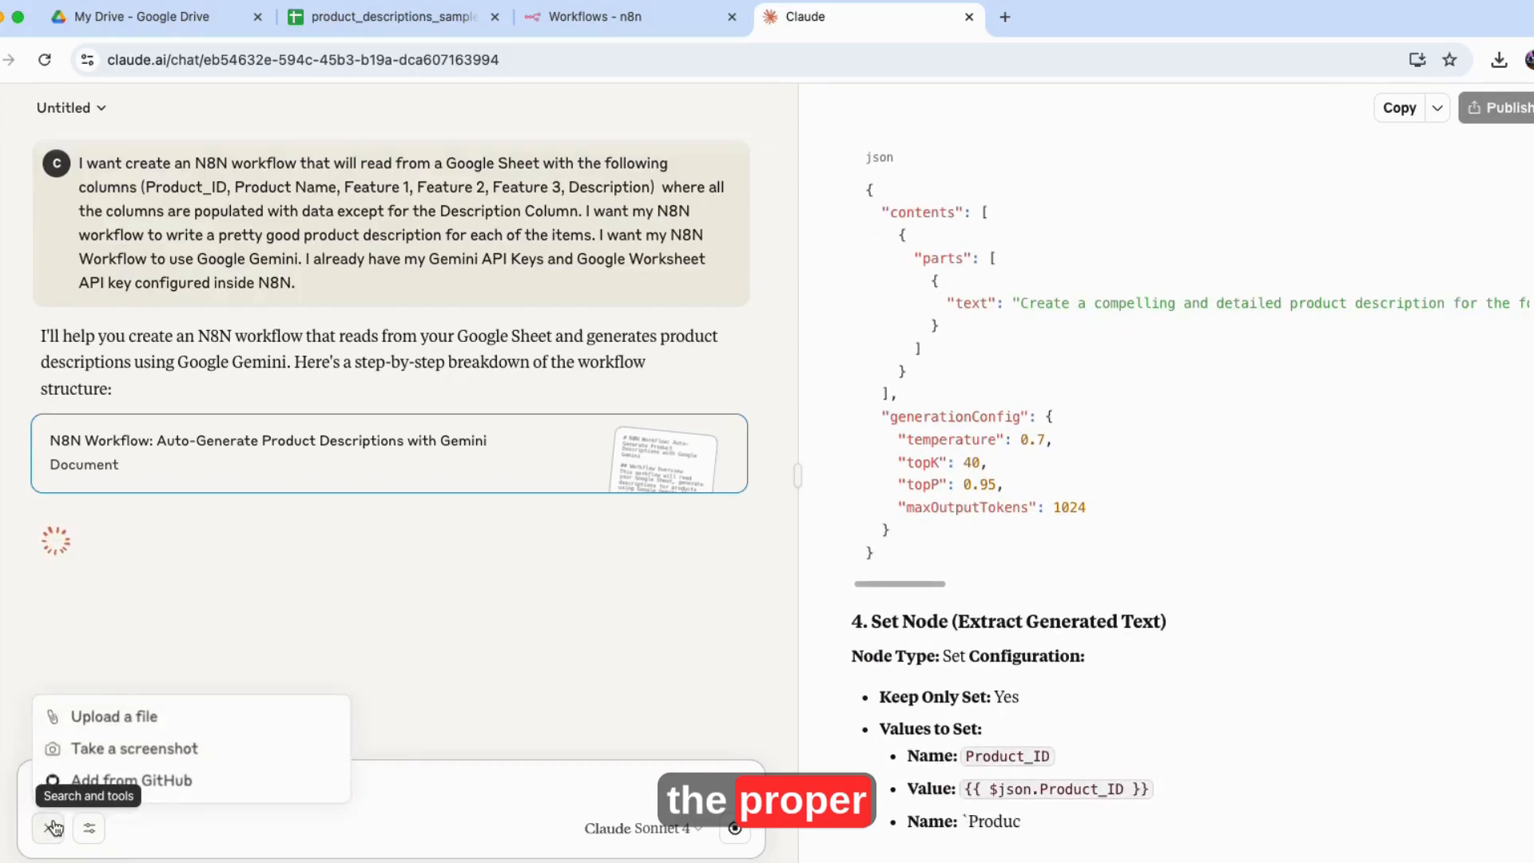
left_click(496, 815)
left_click(601, 829)
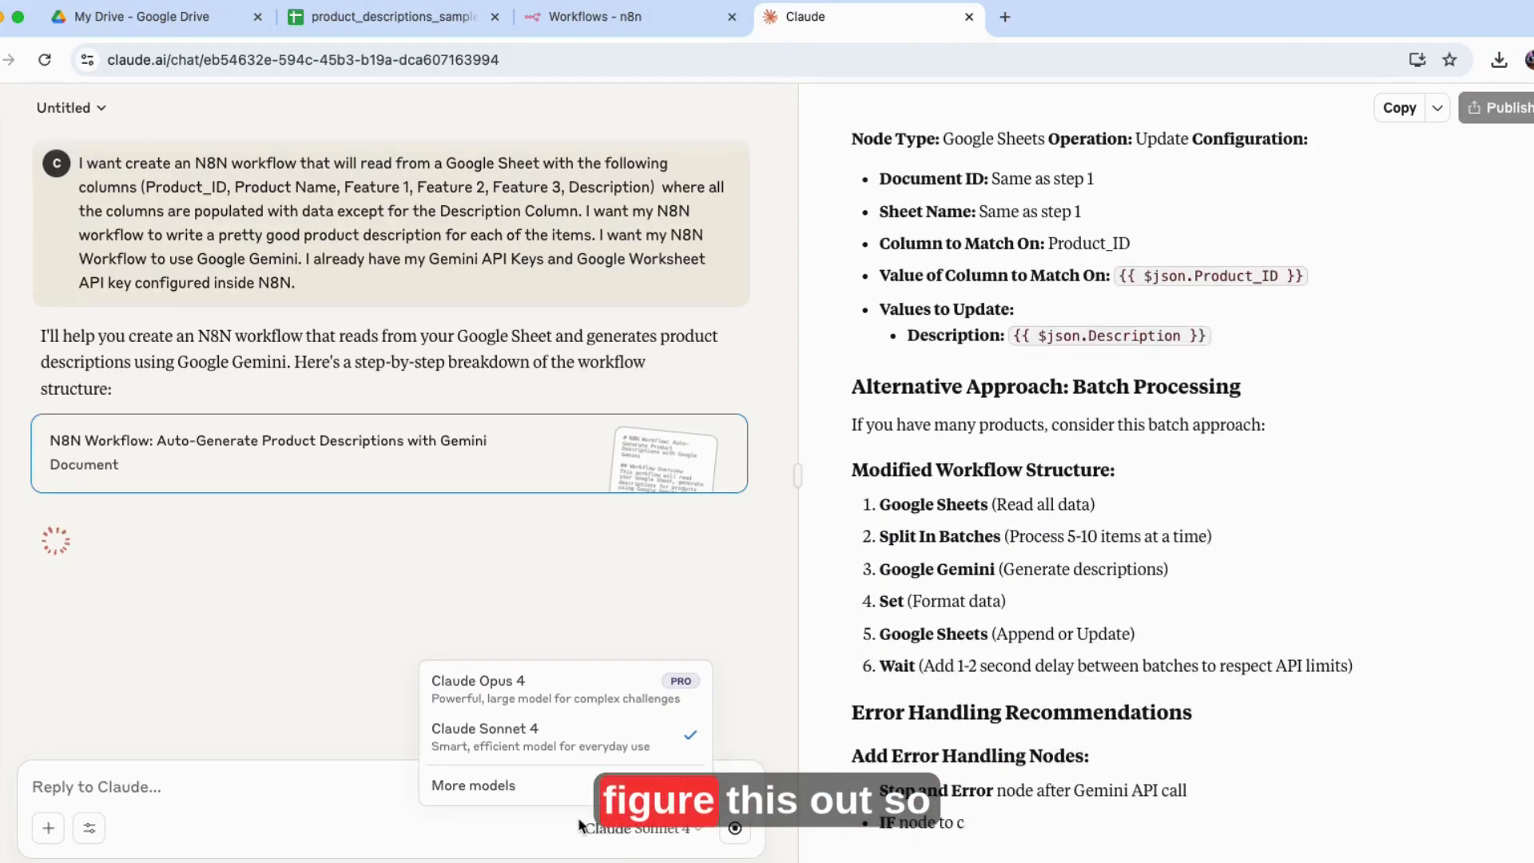
left_click(335, 773)
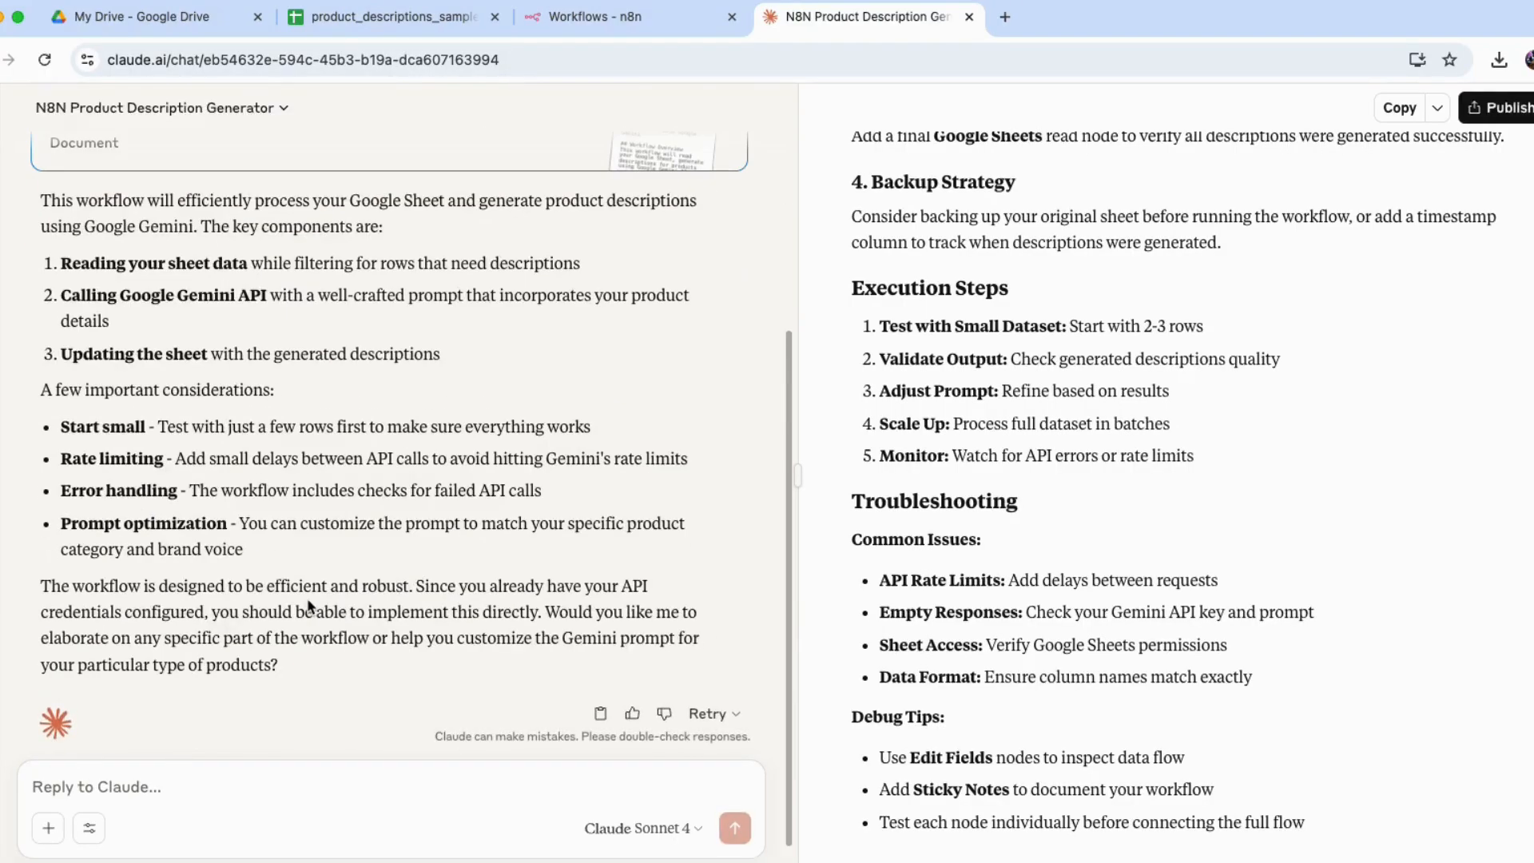
- Review Claude's answer and draft the reply "ok generate the Json file that I can import into n8n"
scroll(303, 619, "up", 5)
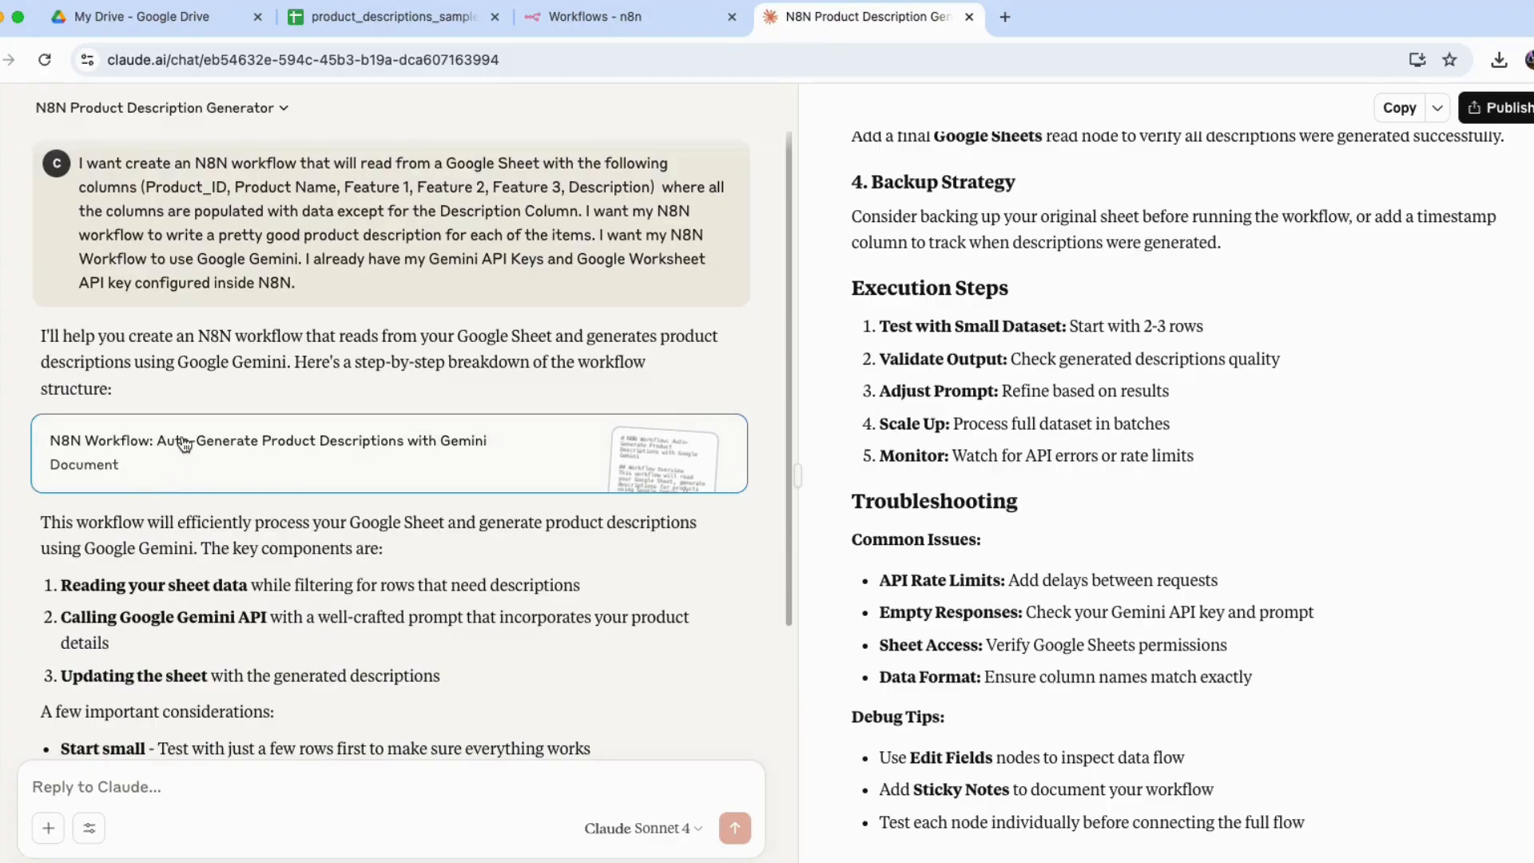
scroll(181, 542, "down", 1)
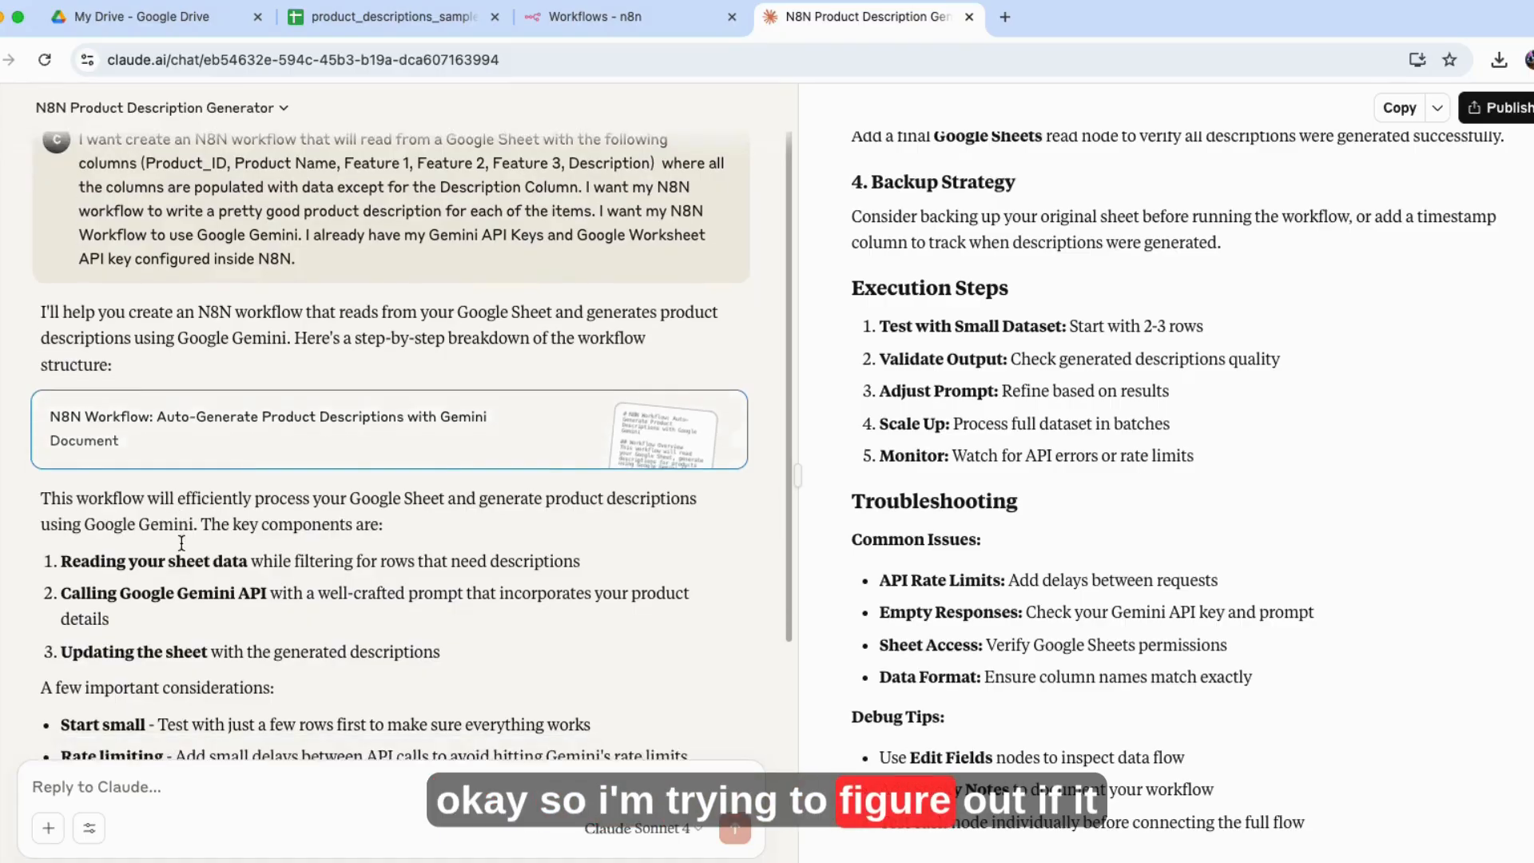
scroll(181, 542, "down", 5)
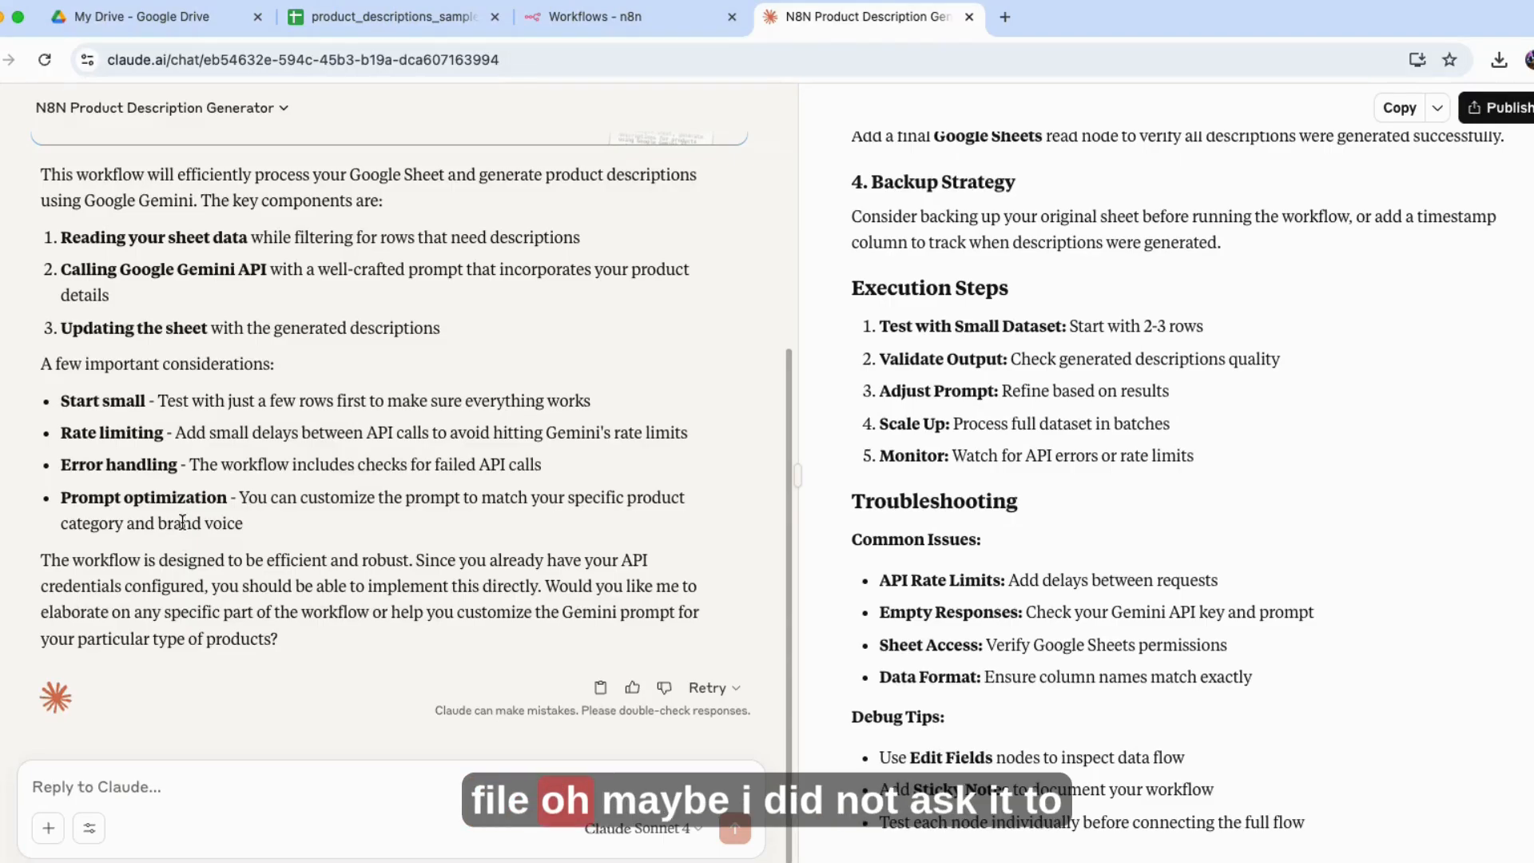
scroll(182, 524, "up", 5)
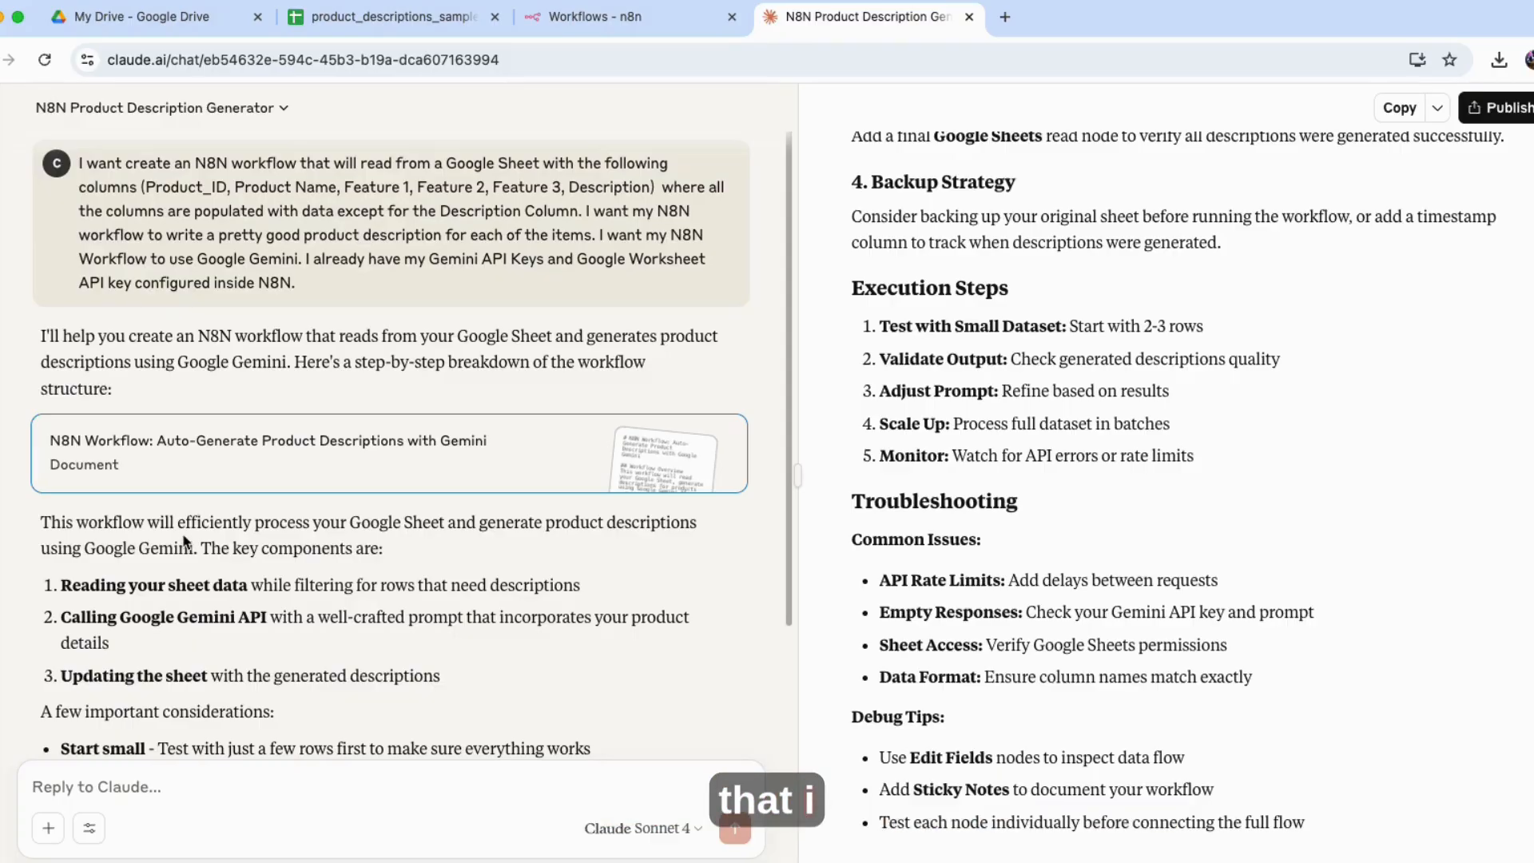
scroll(187, 583, "down", 5)
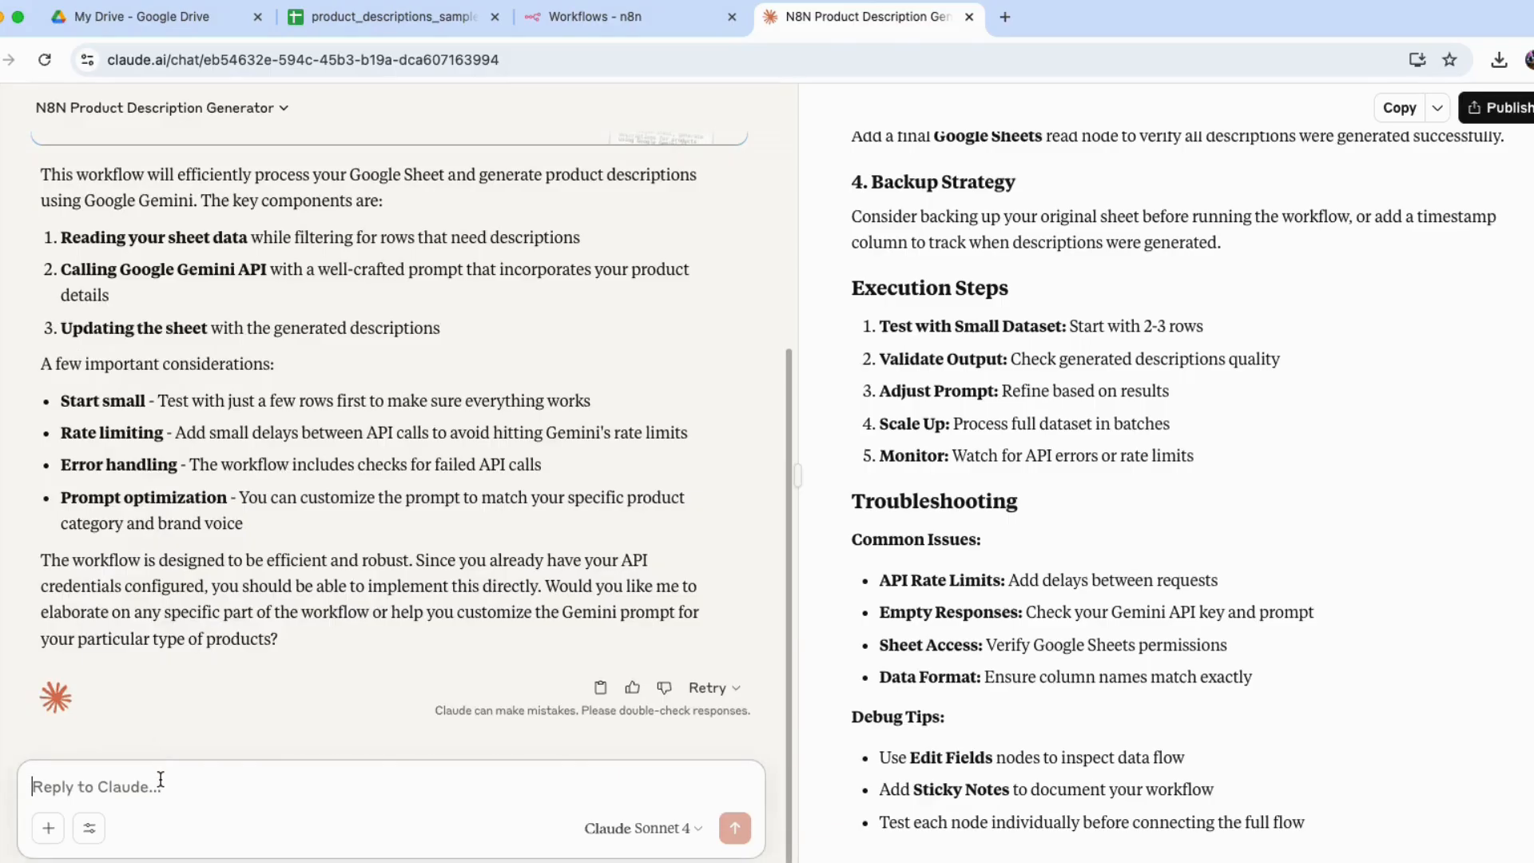
type("ok generate the Json file that I can import into n8")
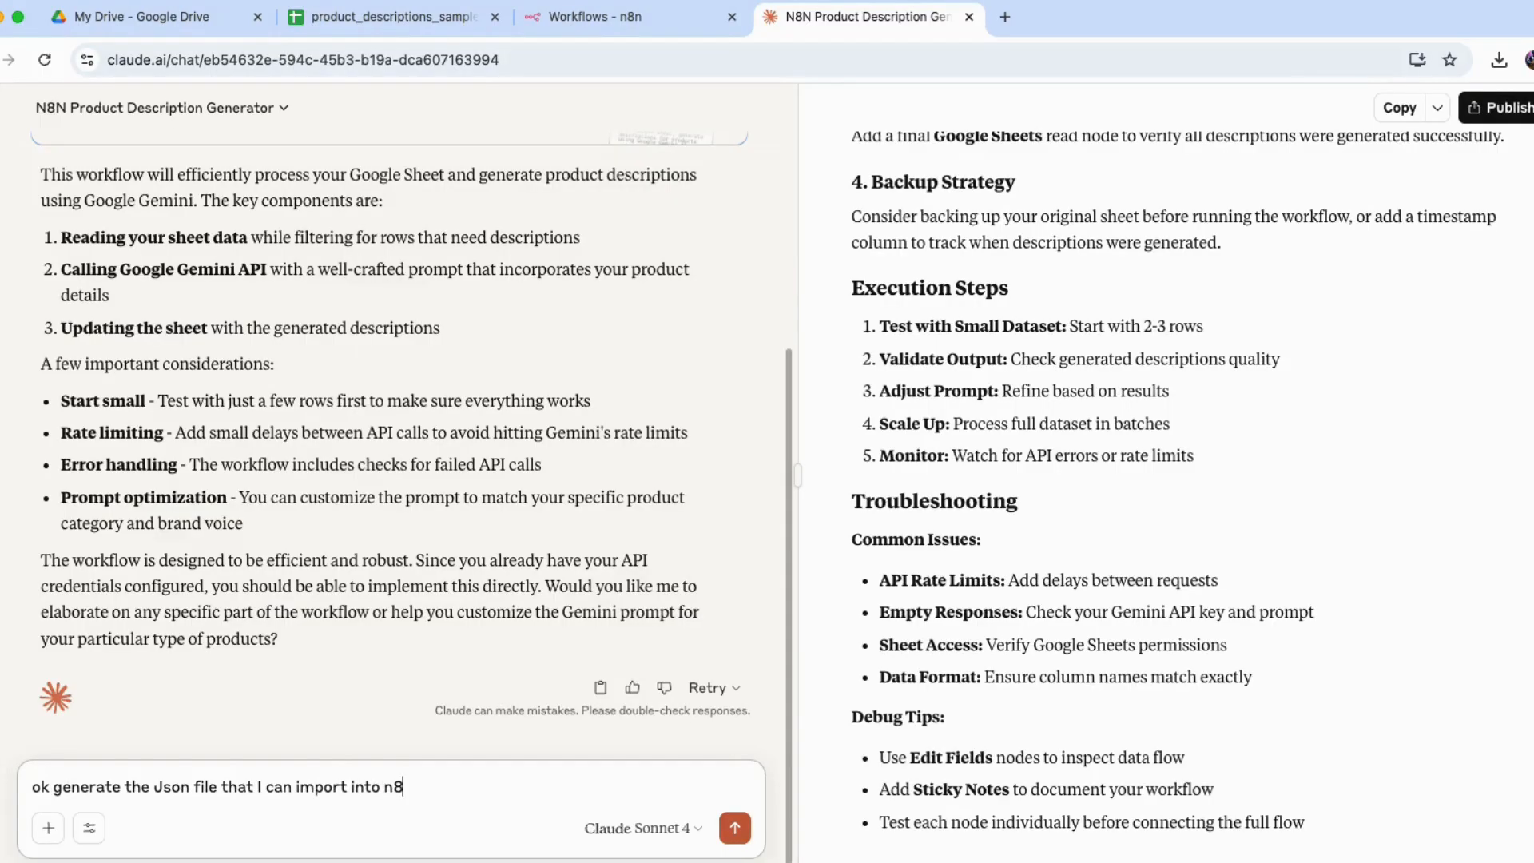
- Switch to n8n, open its About information and copy the version number 1.98.1
left_click(589, 23)
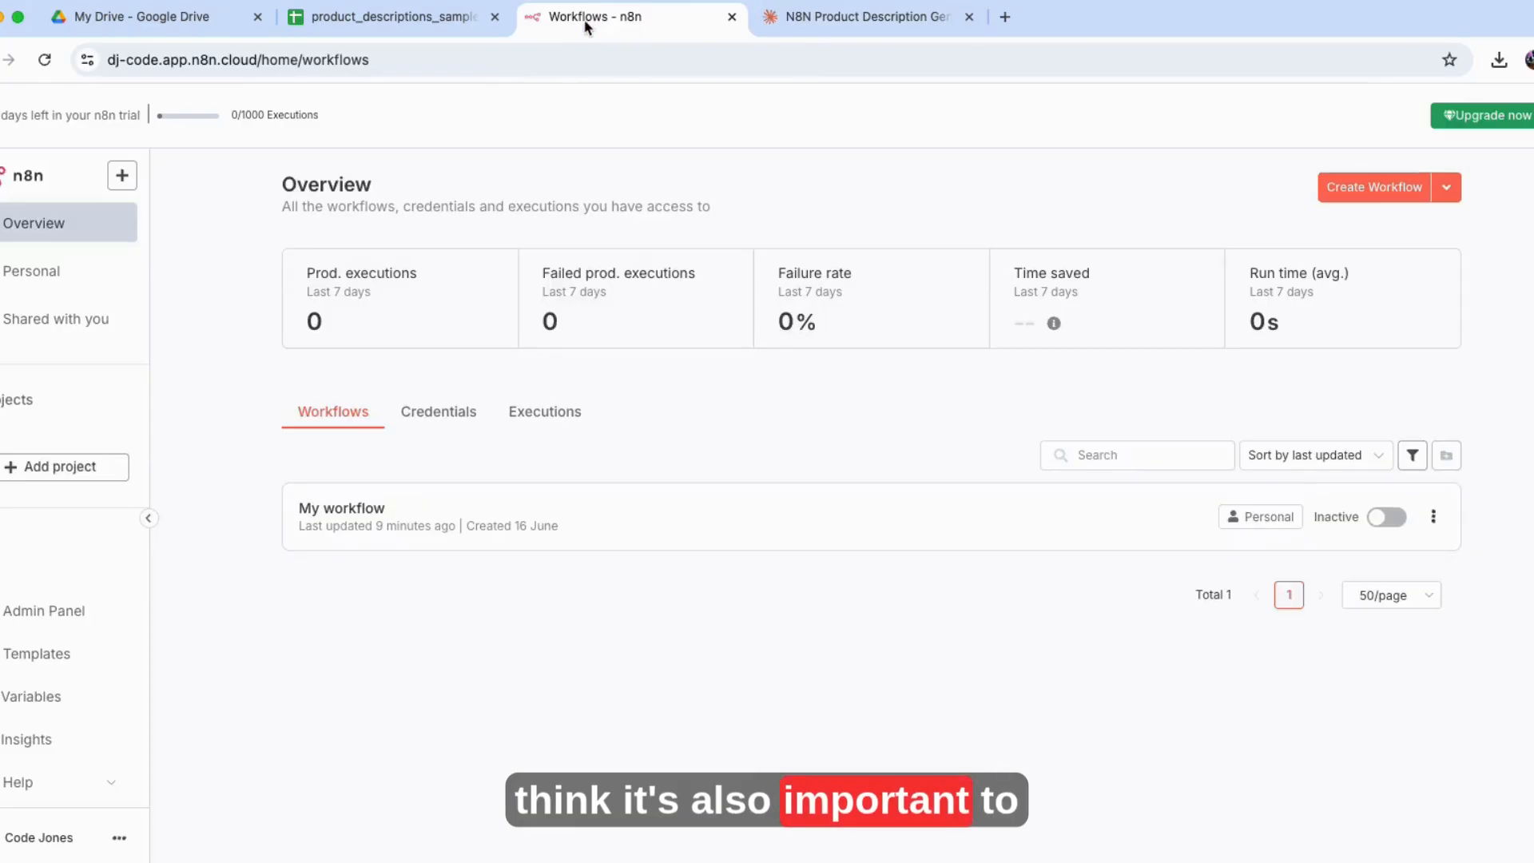
left_click(111, 791)
left_click(73, 779)
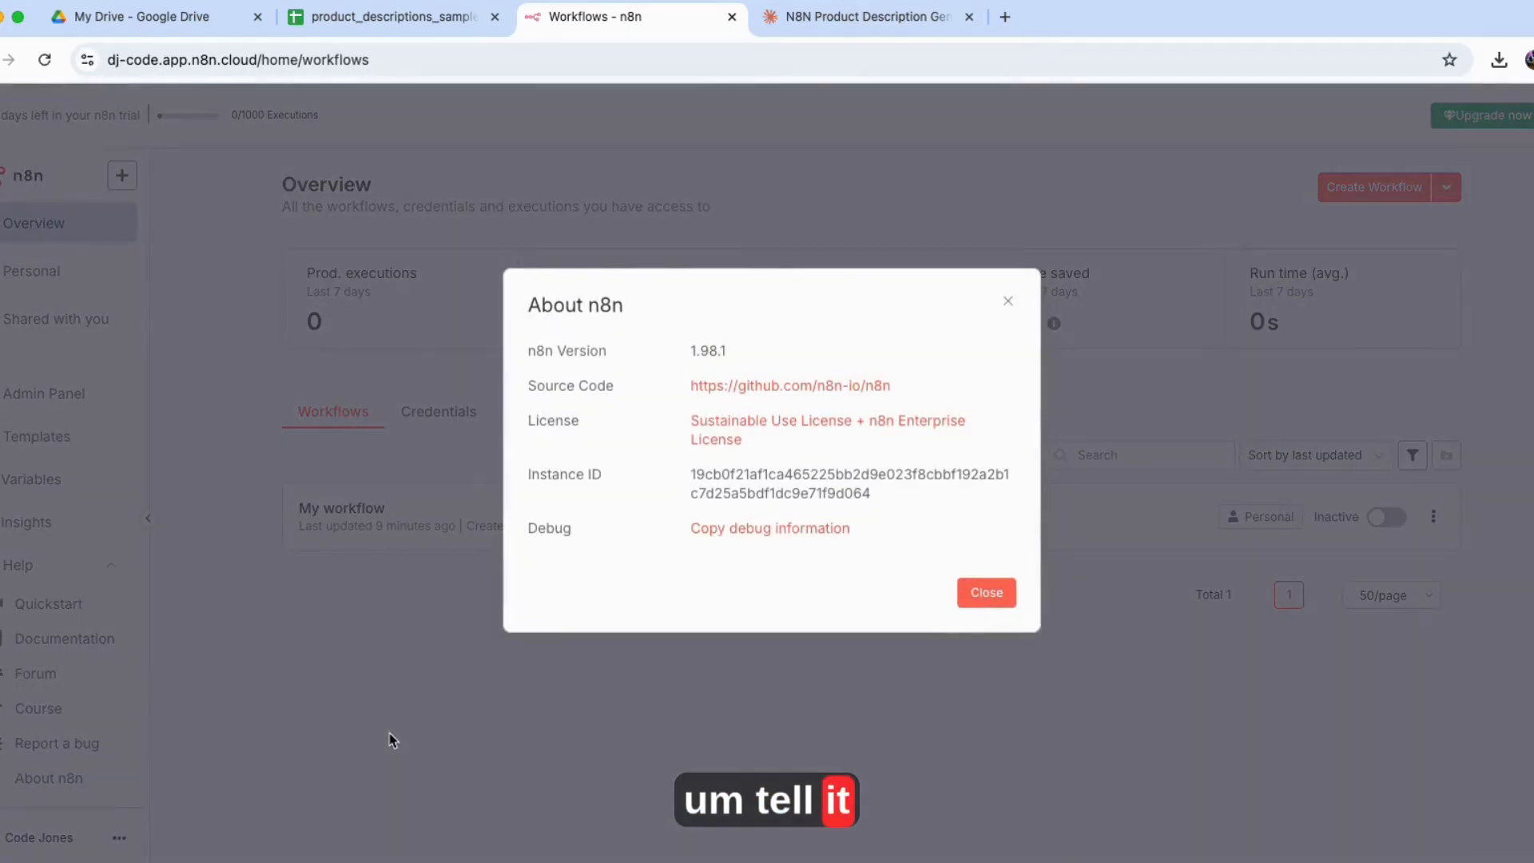
double_click(708, 351)
right_click(711, 350)
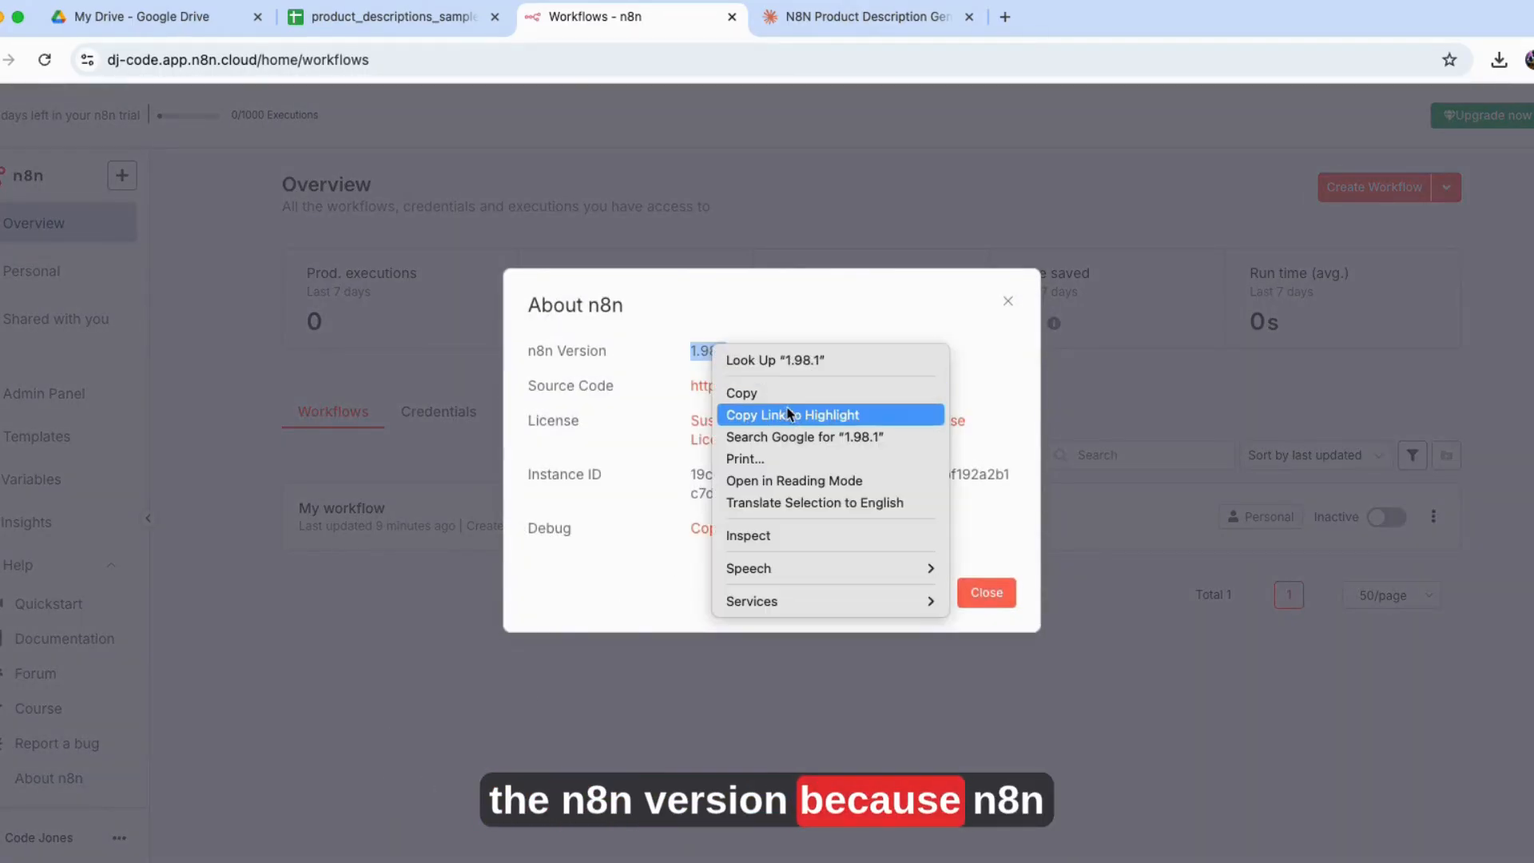
left_click(786, 393)
- Return to the Claude chat, complete the drafted reply with "version 1.98.1." and send it
left_click(858, 16)
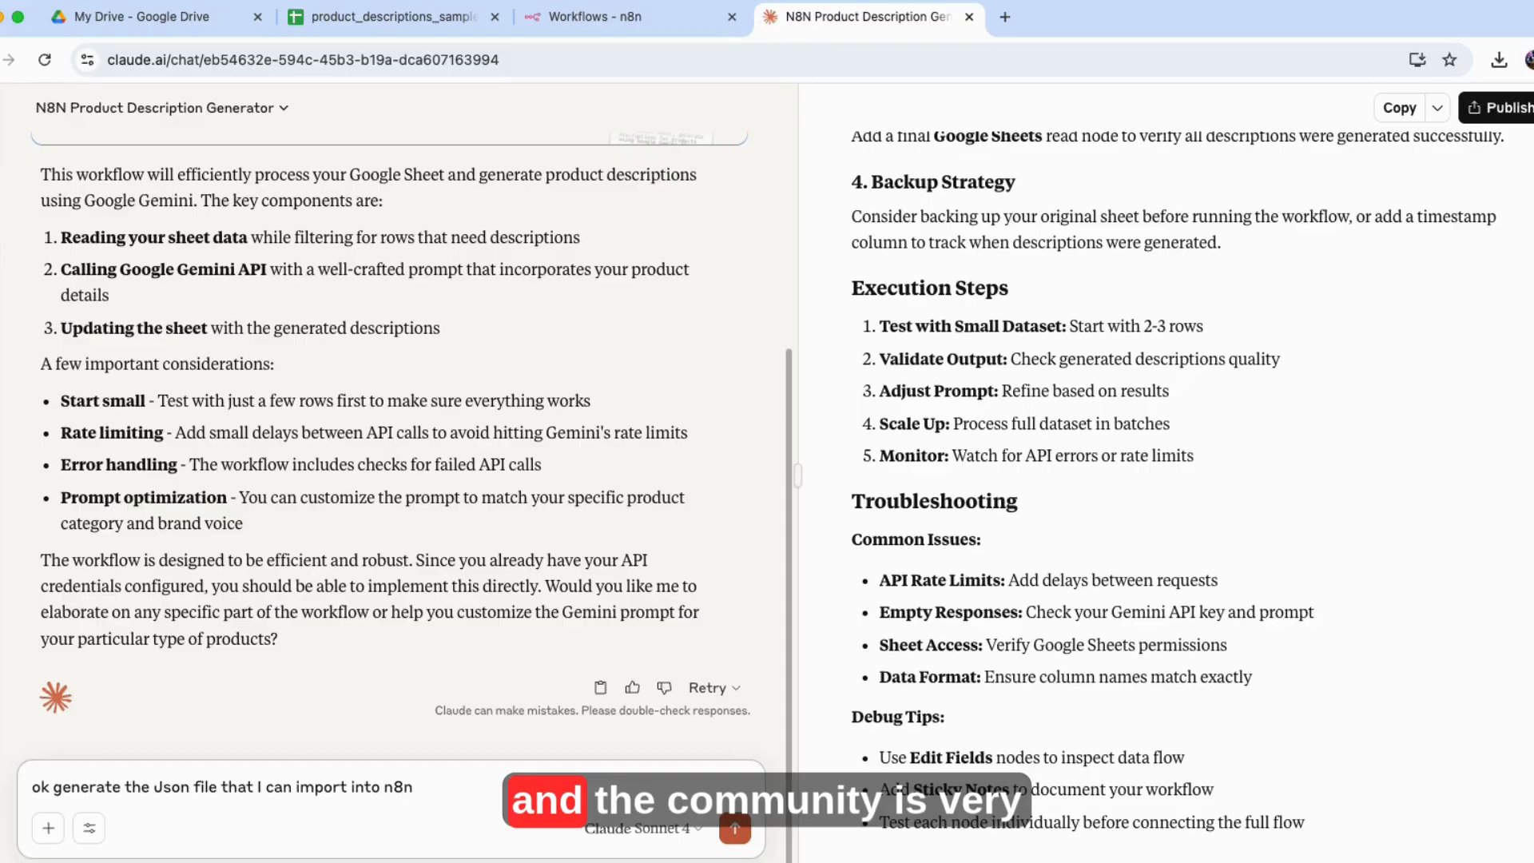
type("very 1.98.1")
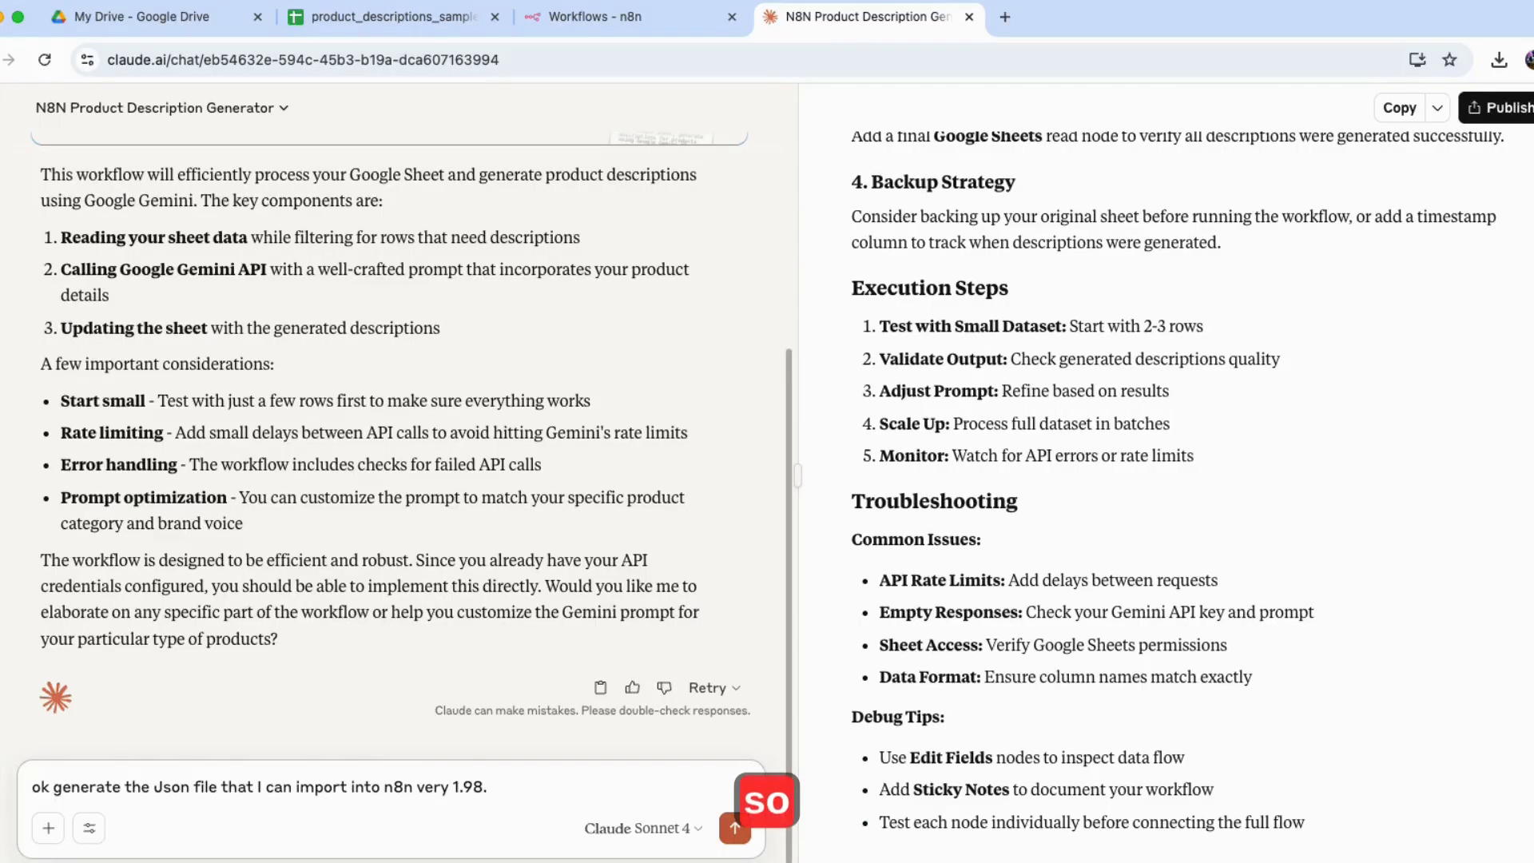
key("BackSpace")
key("BackSpace")
key("BackSpace")
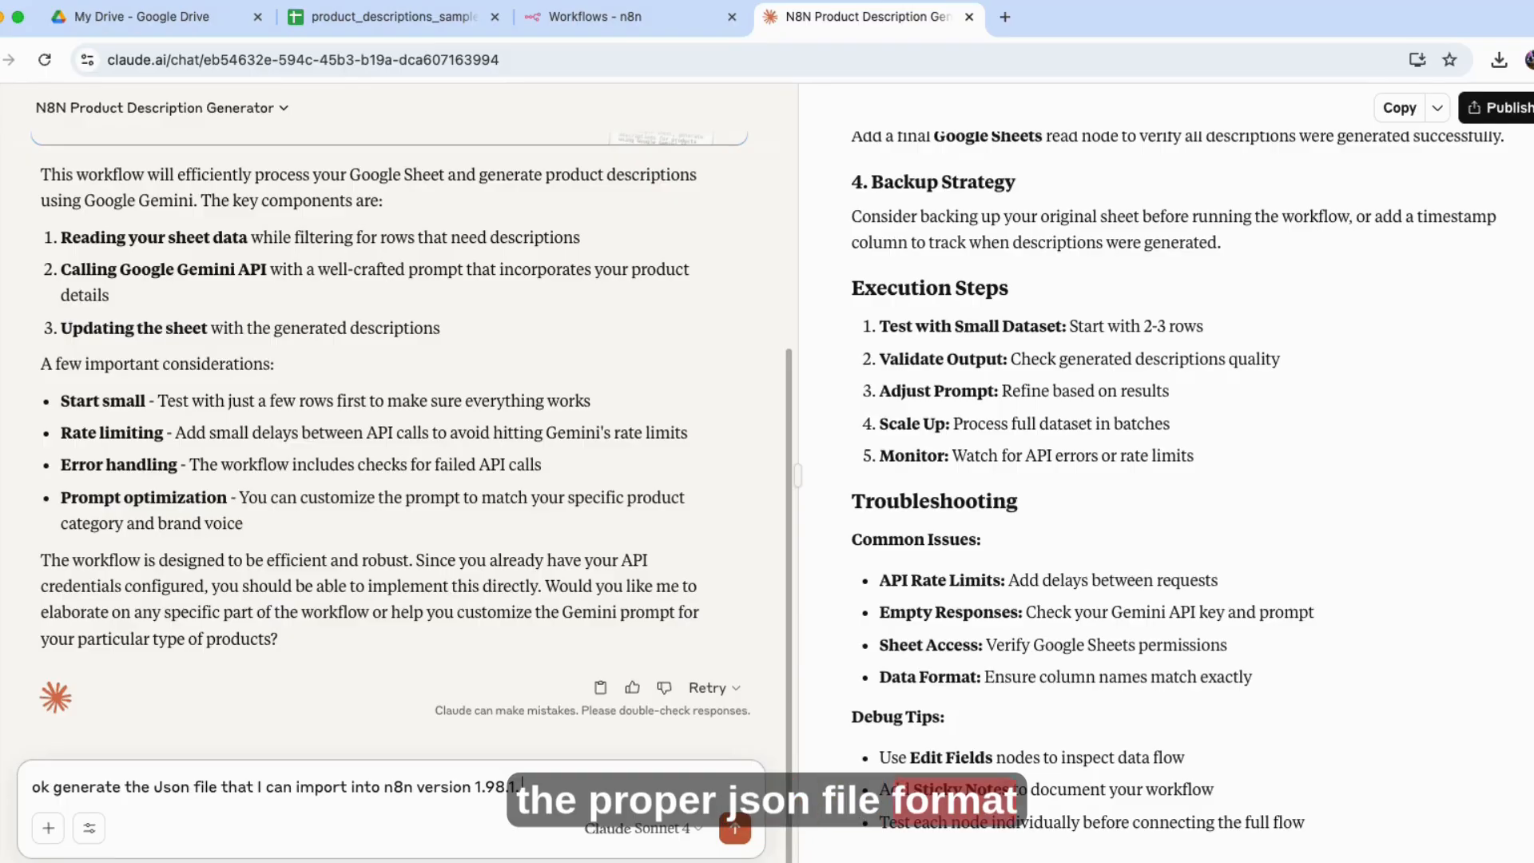
key("Return")
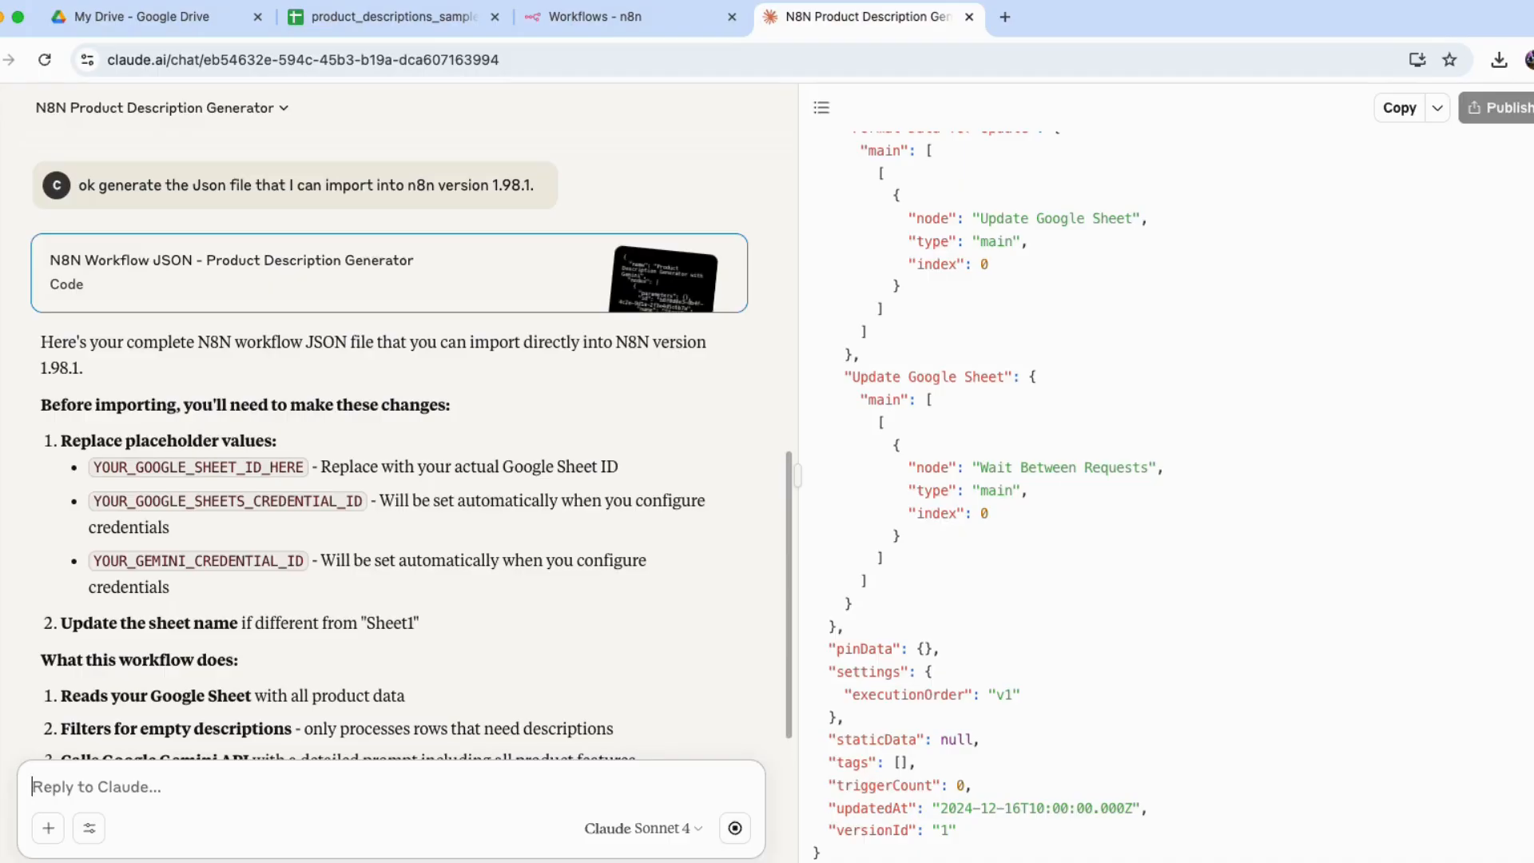
- Examine the import instructions in Claude's answer and the generated workflow JSON code
scroll(380, 505, "down", 7)
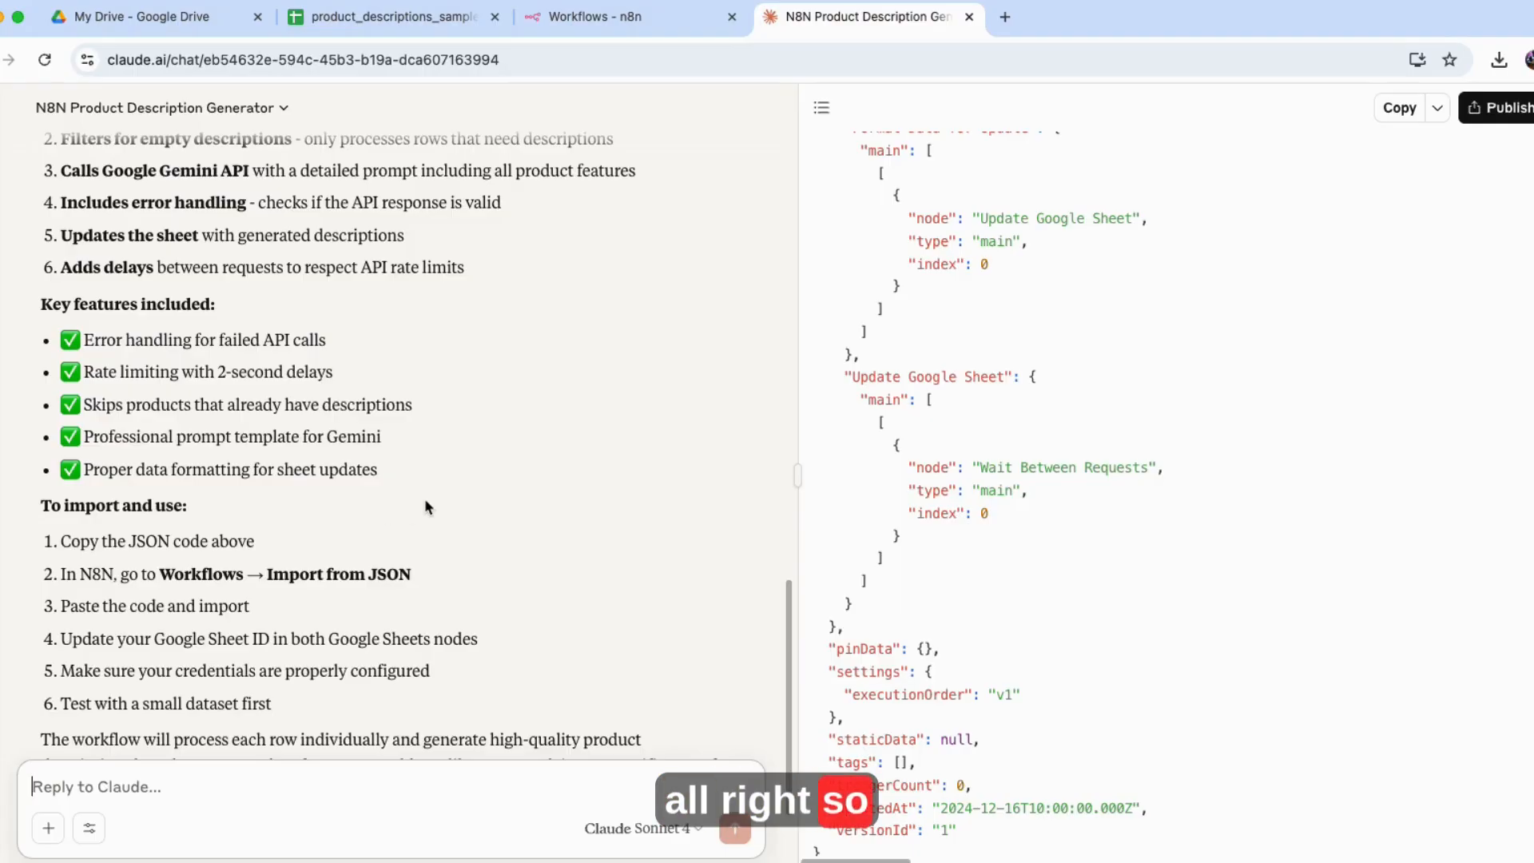
scroll(1087, 436, "up", 15)
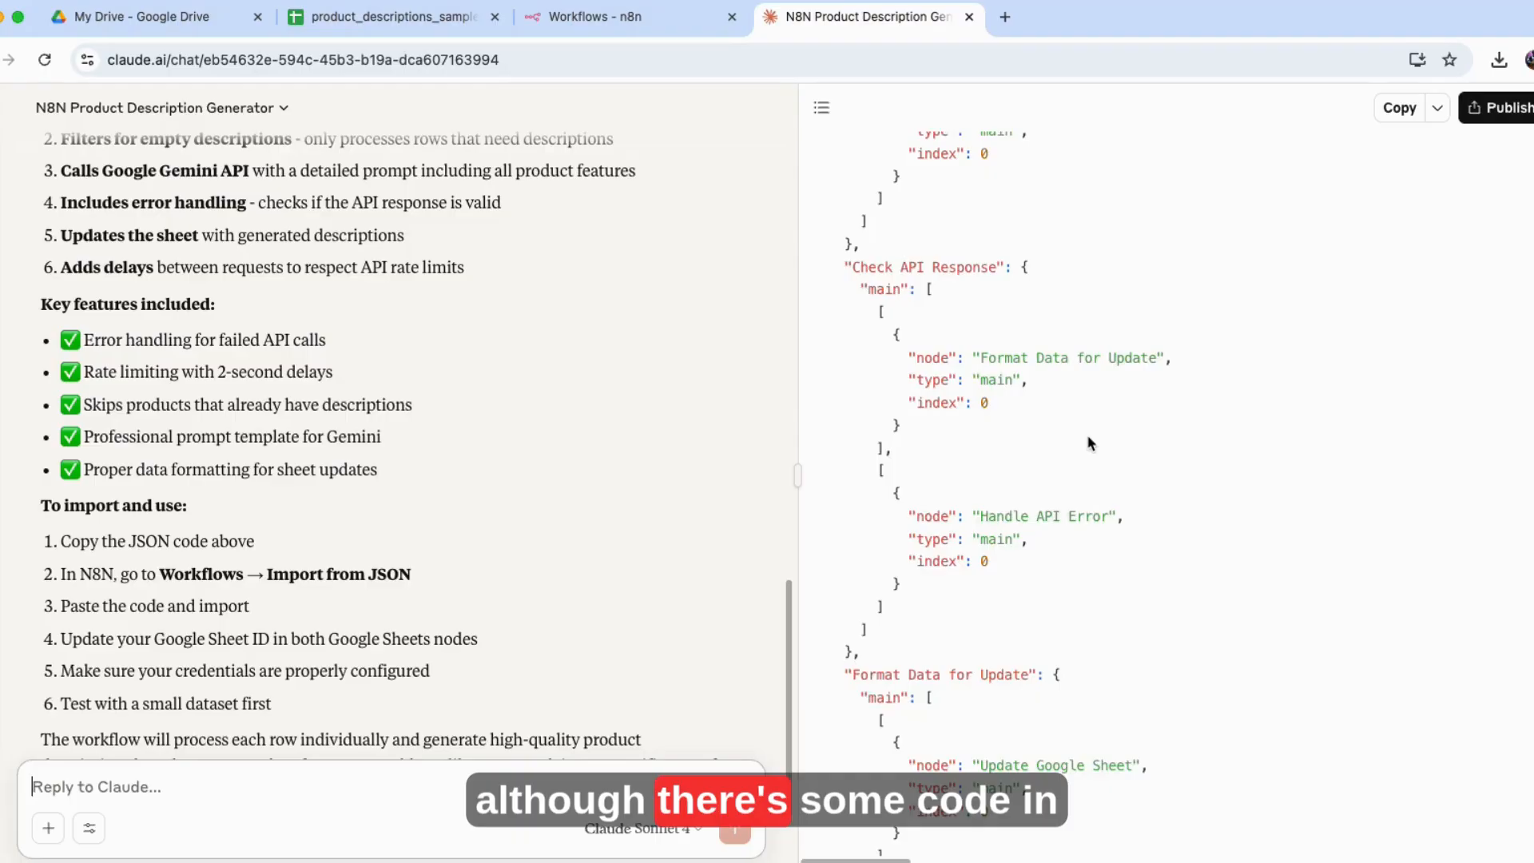
scroll(1090, 445, "up", 12)
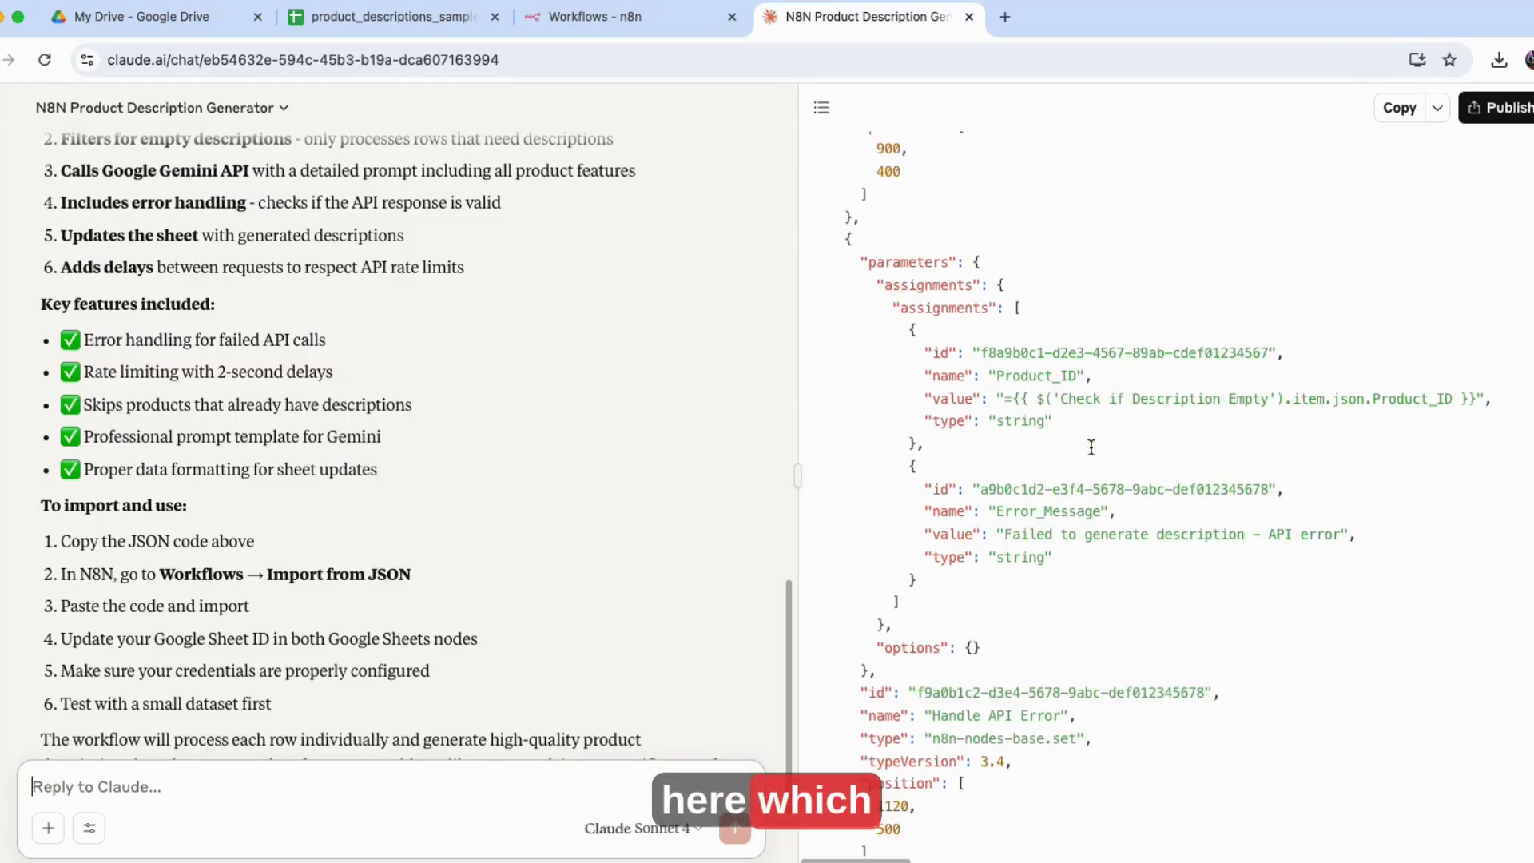
- Look through the generated workflow code in Claude and download it as a JSON file
scroll(1092, 453, "down", 15)
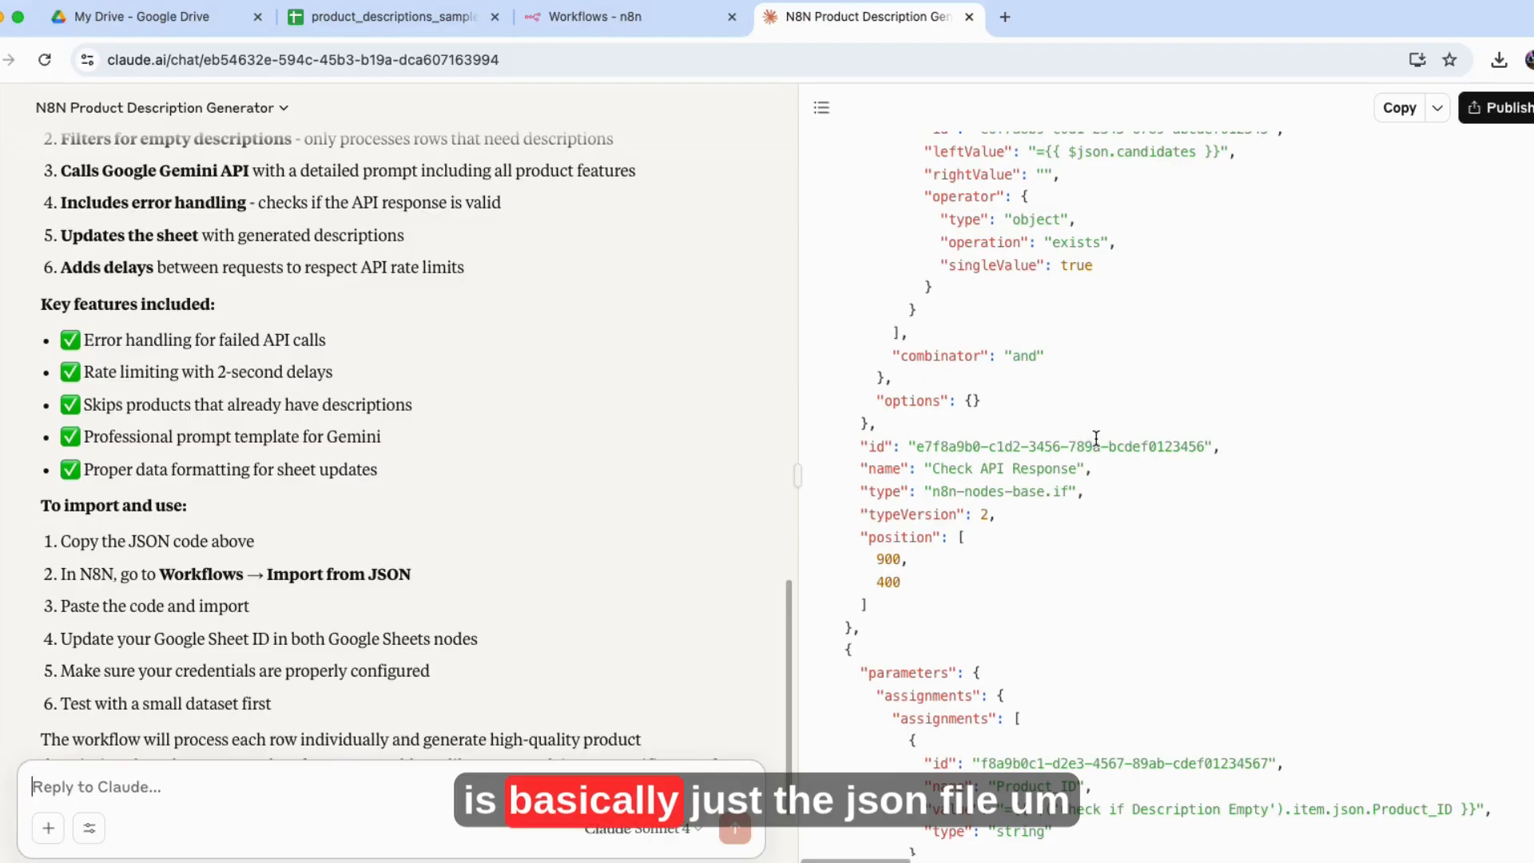
scroll(1109, 409, "up", 10)
scroll(1111, 417, "up", 20)
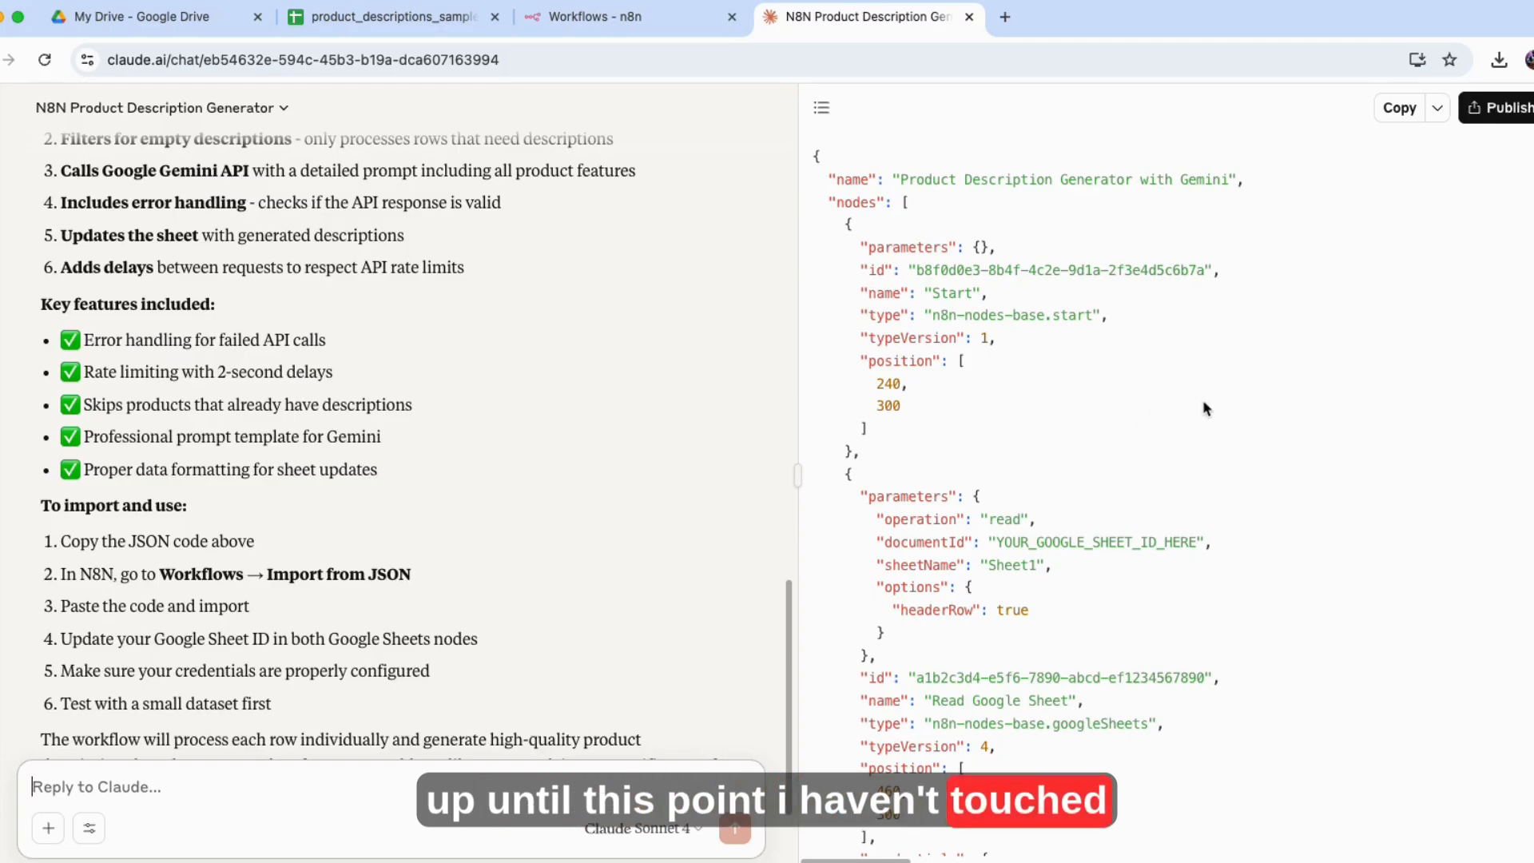
scroll(1203, 401, "down", 8)
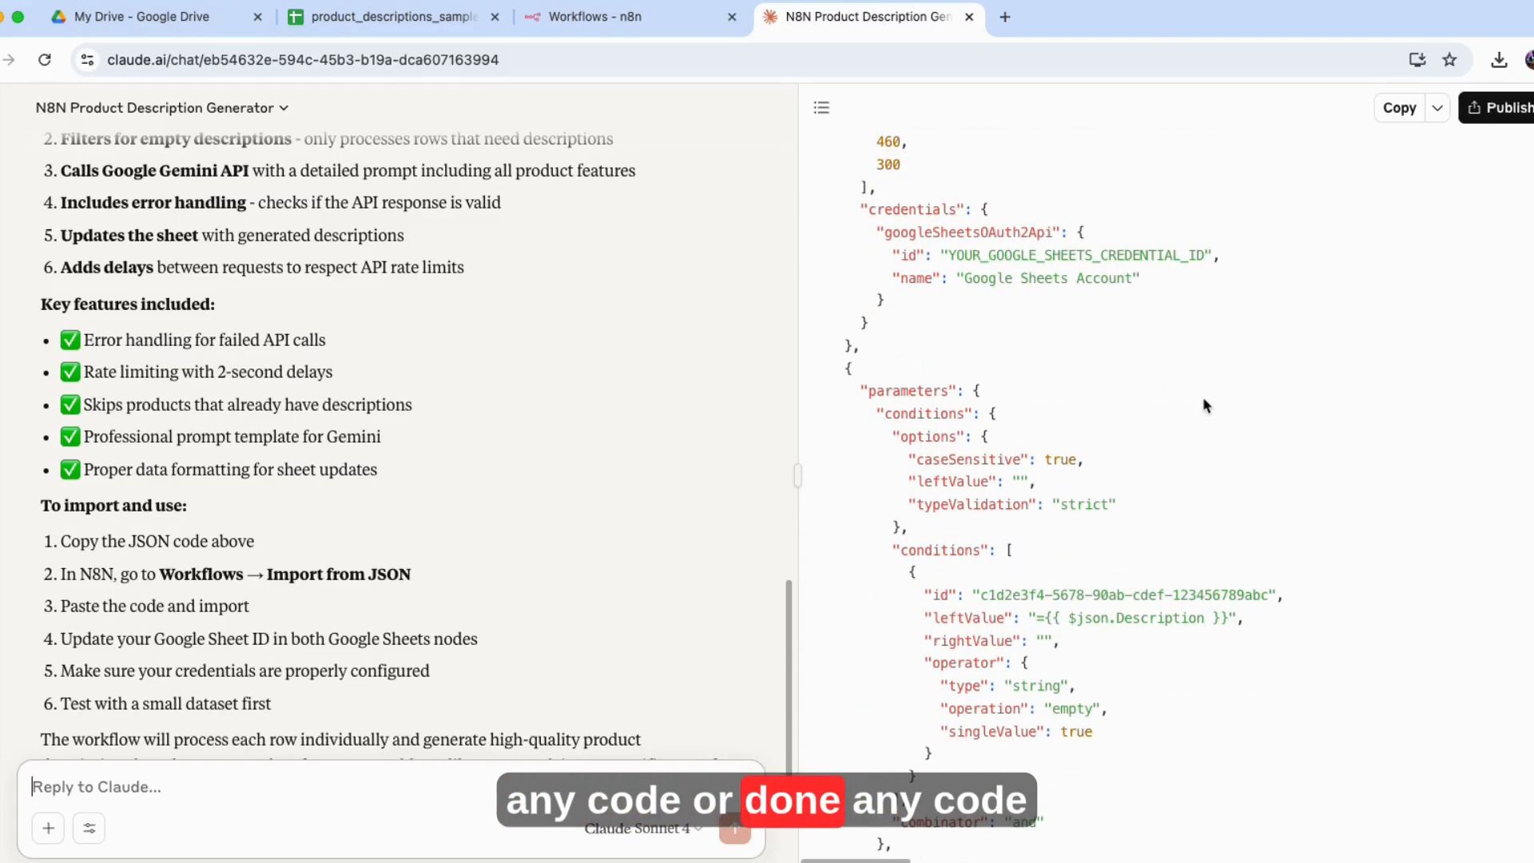
scroll(1203, 402, "up", 8)
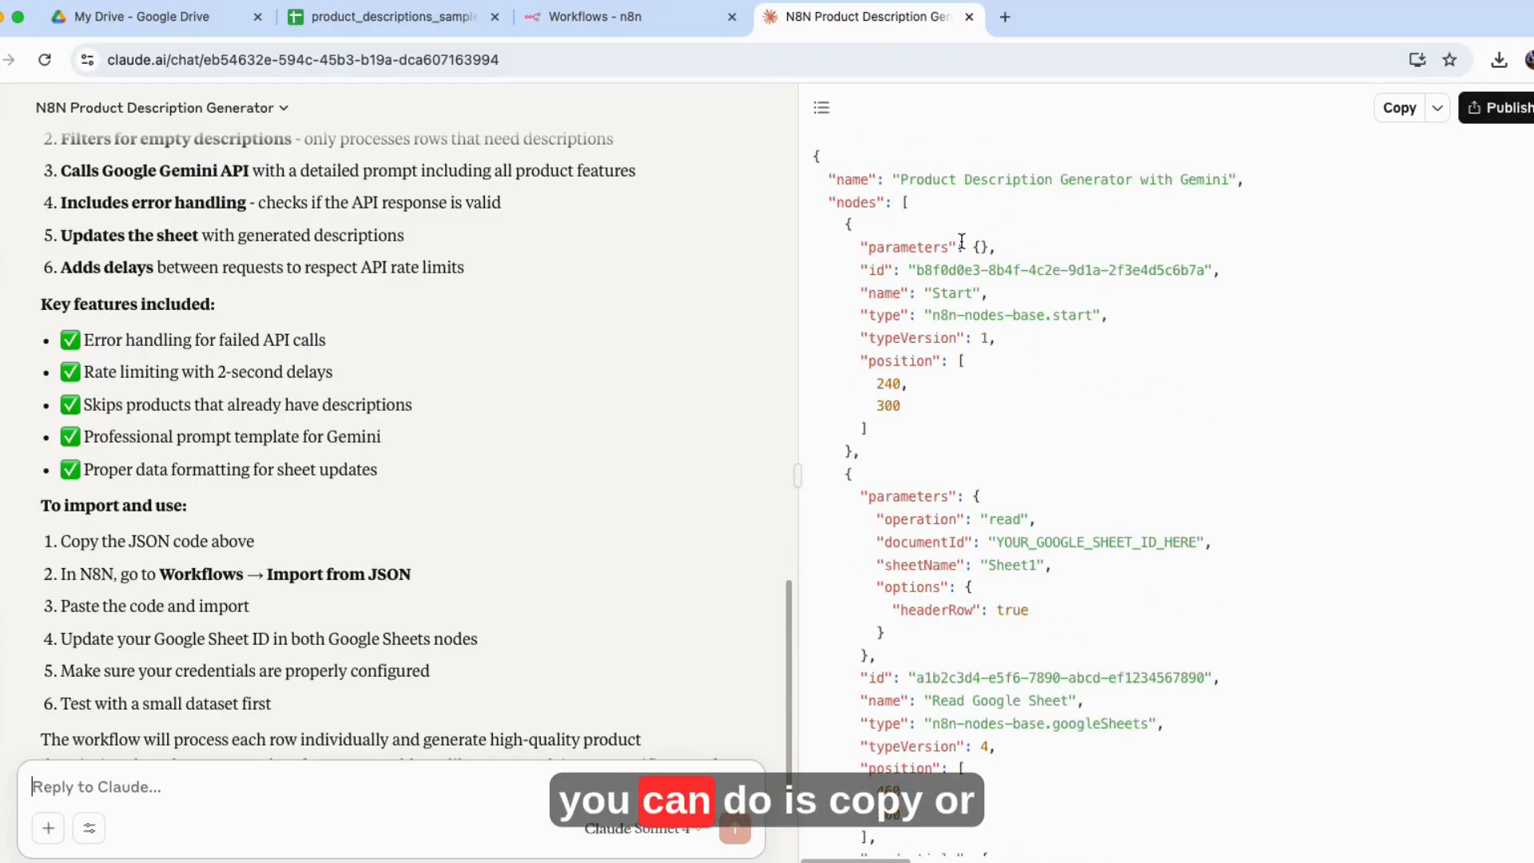
left_click(1437, 110)
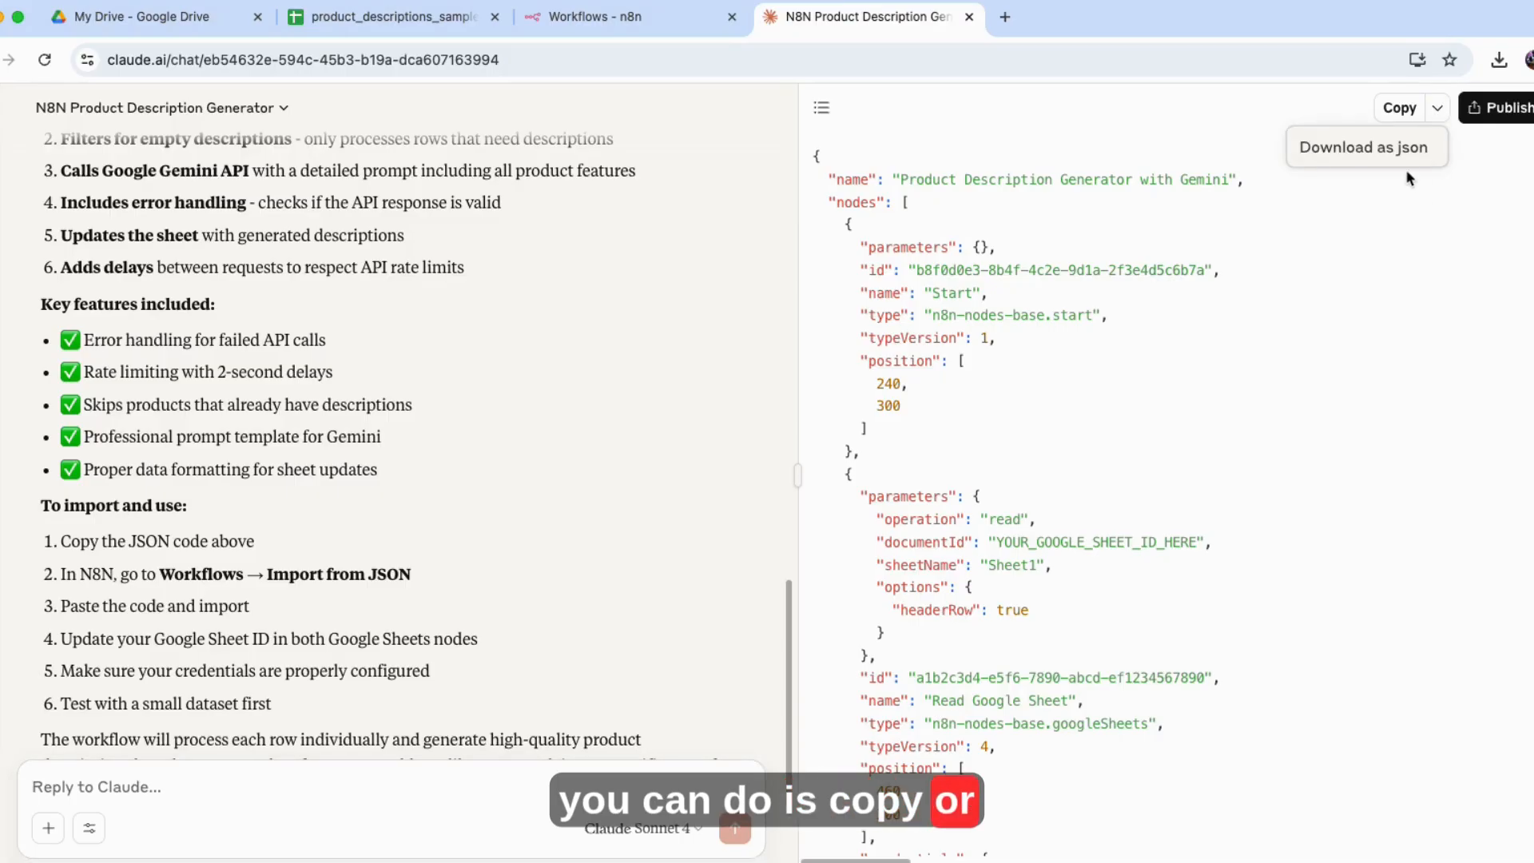
left_click(1403, 147)
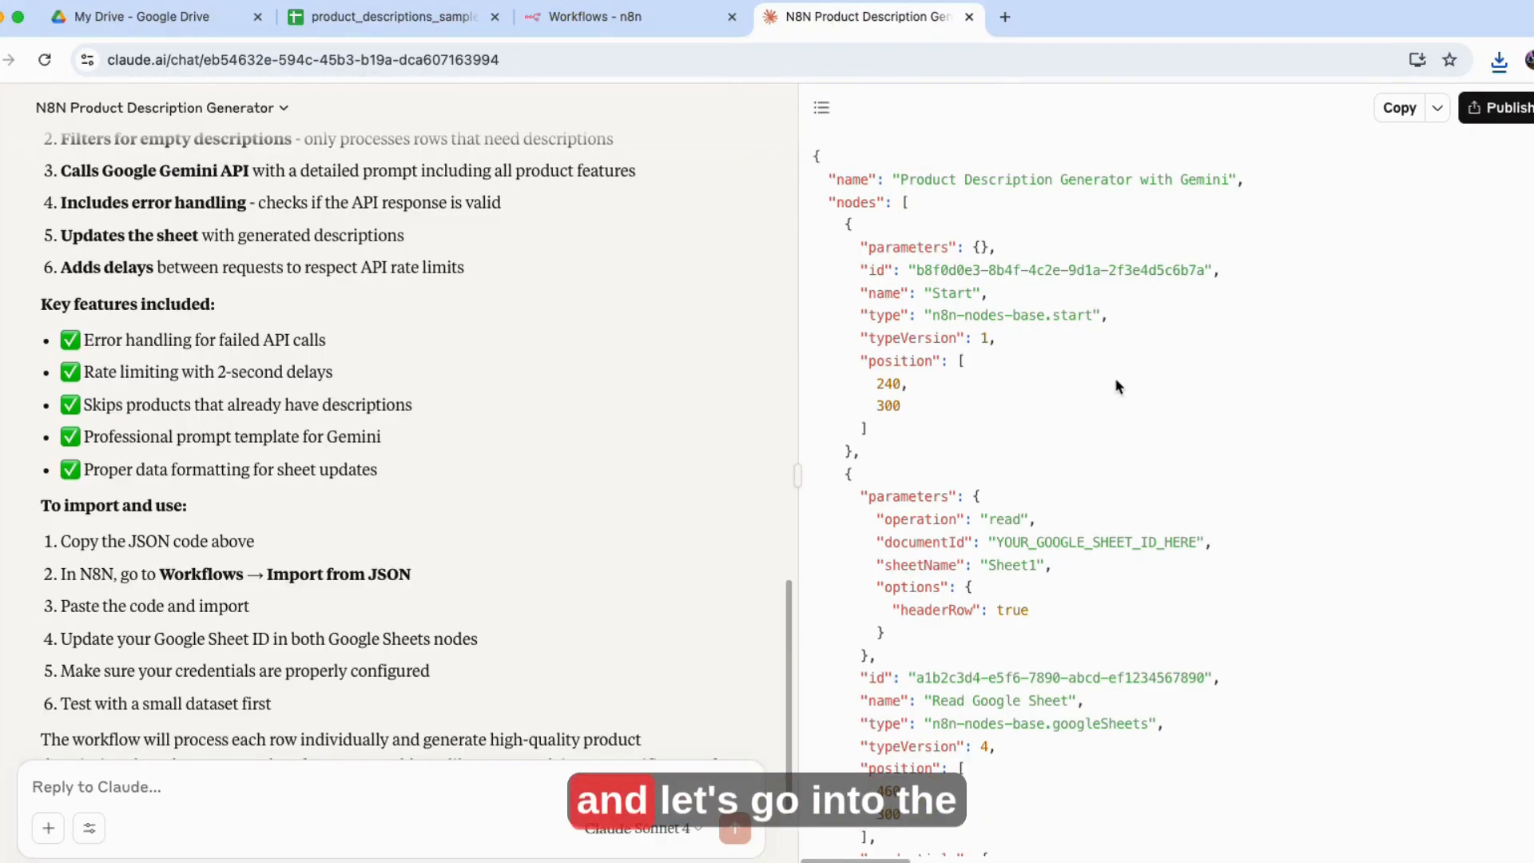
- Switch to n8n, close the About information and view the credentials stored in the Personal project
left_click(617, 18)
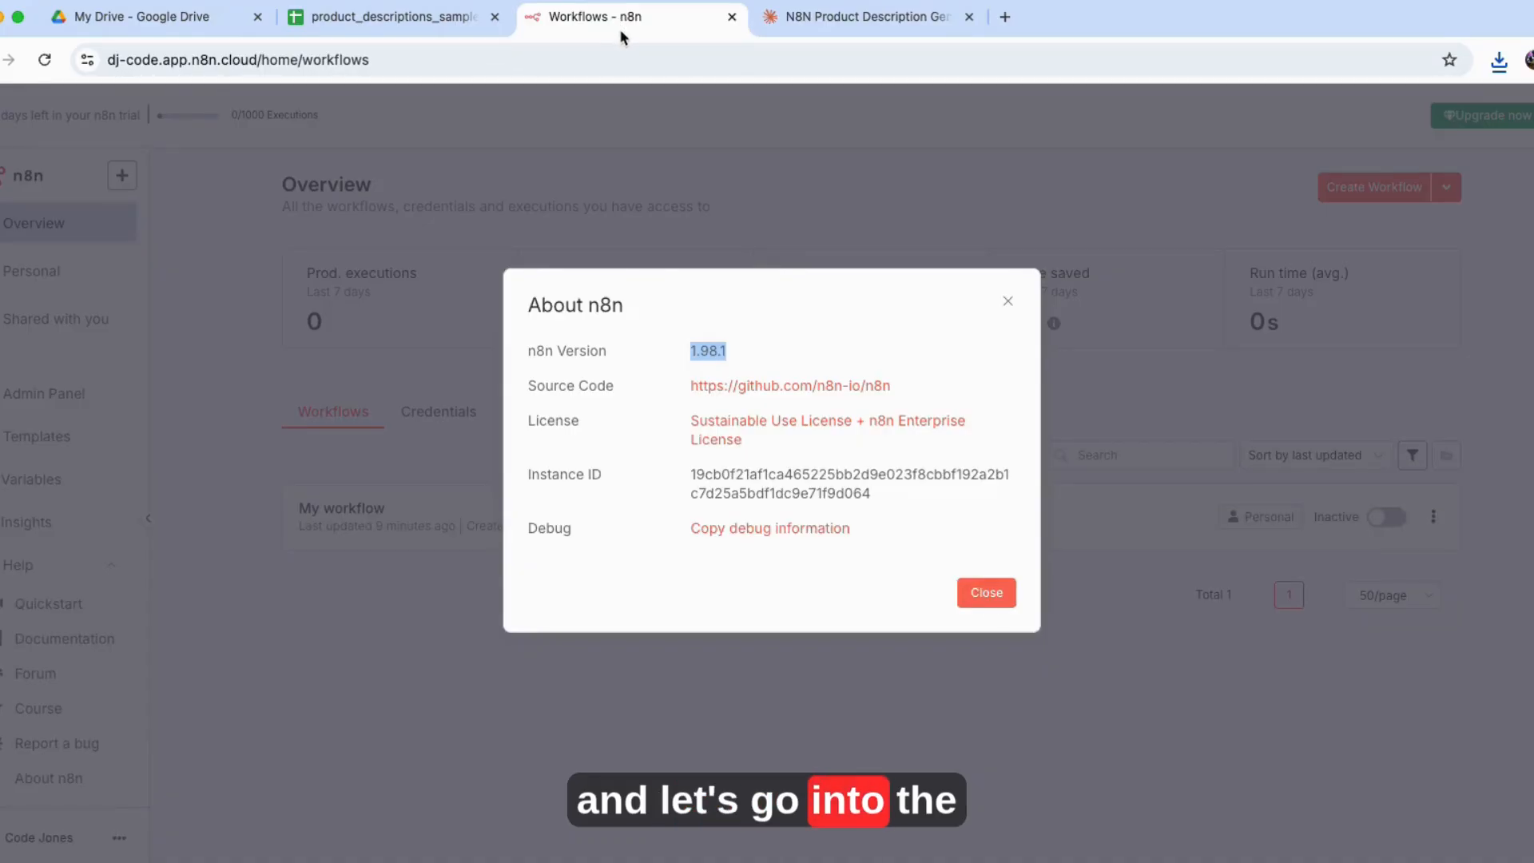
left_click(1008, 303)
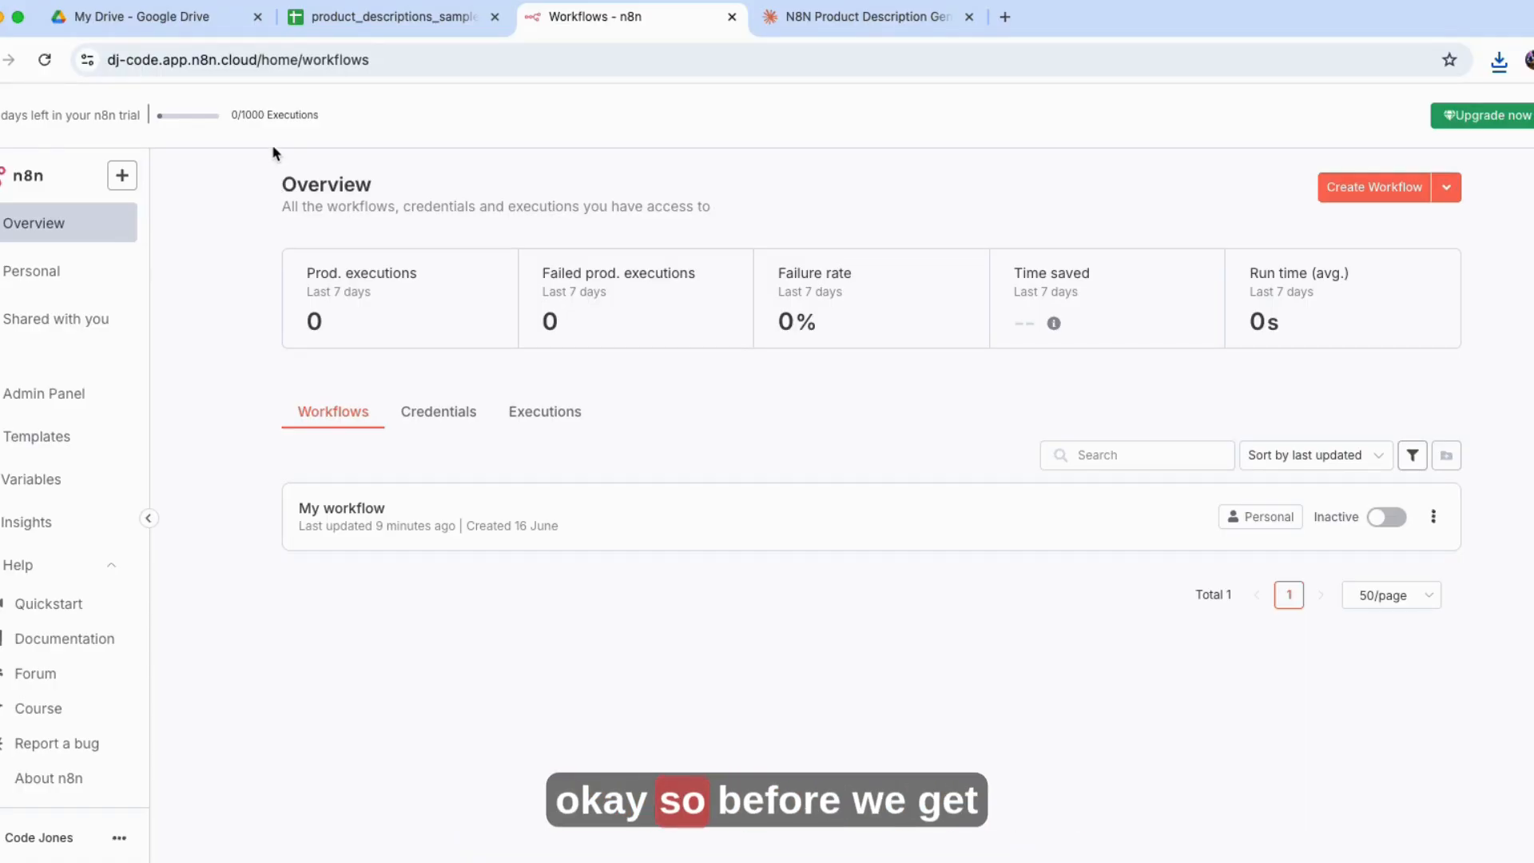
left_click(30, 286)
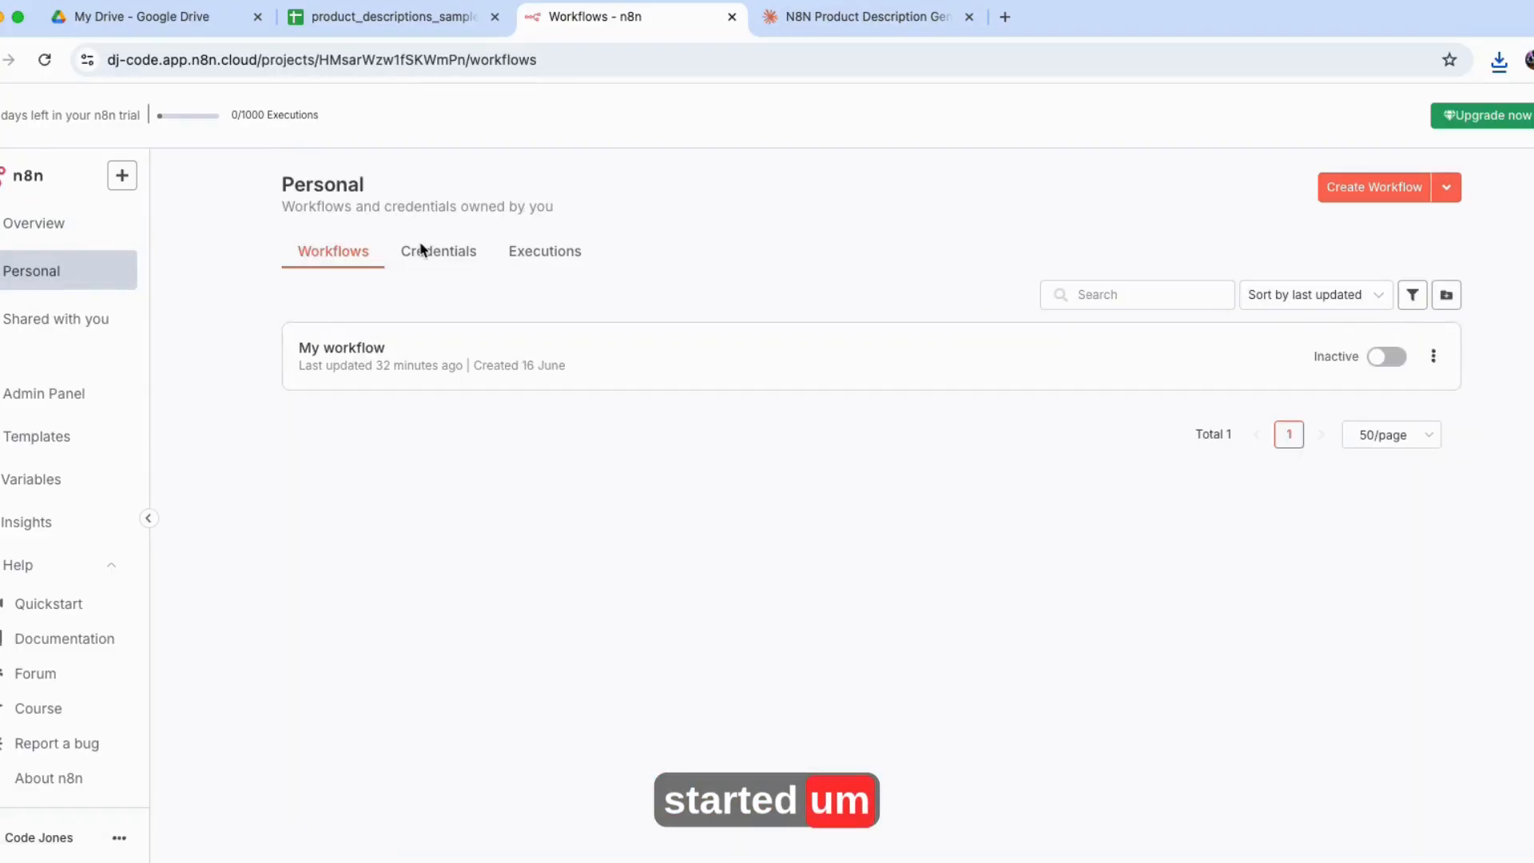
left_click(424, 267)
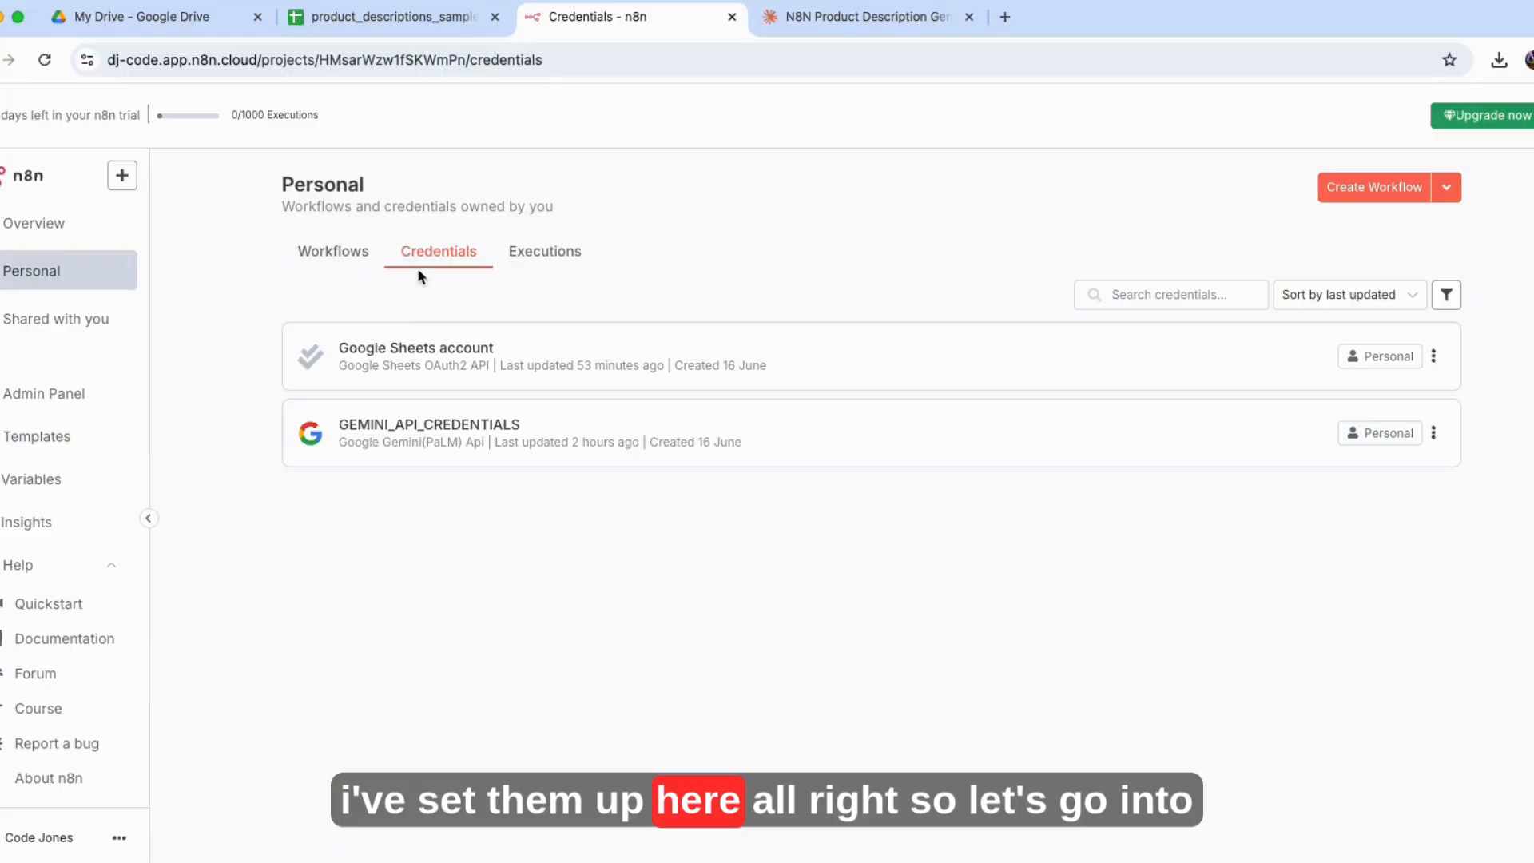
- Create a new workflow in the Personal project
left_click(345, 264)
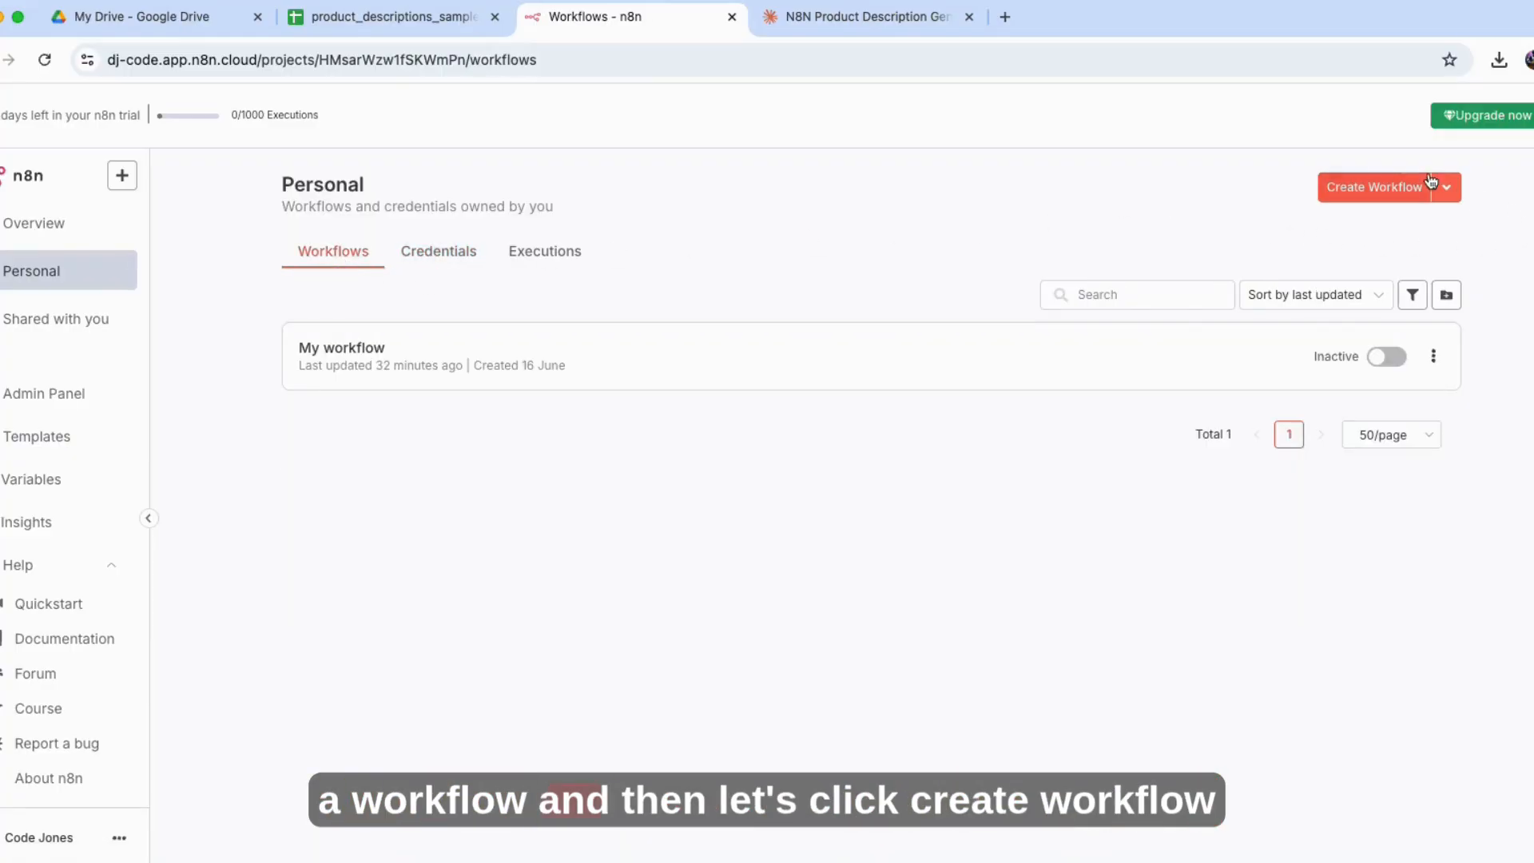
left_click(1390, 187)
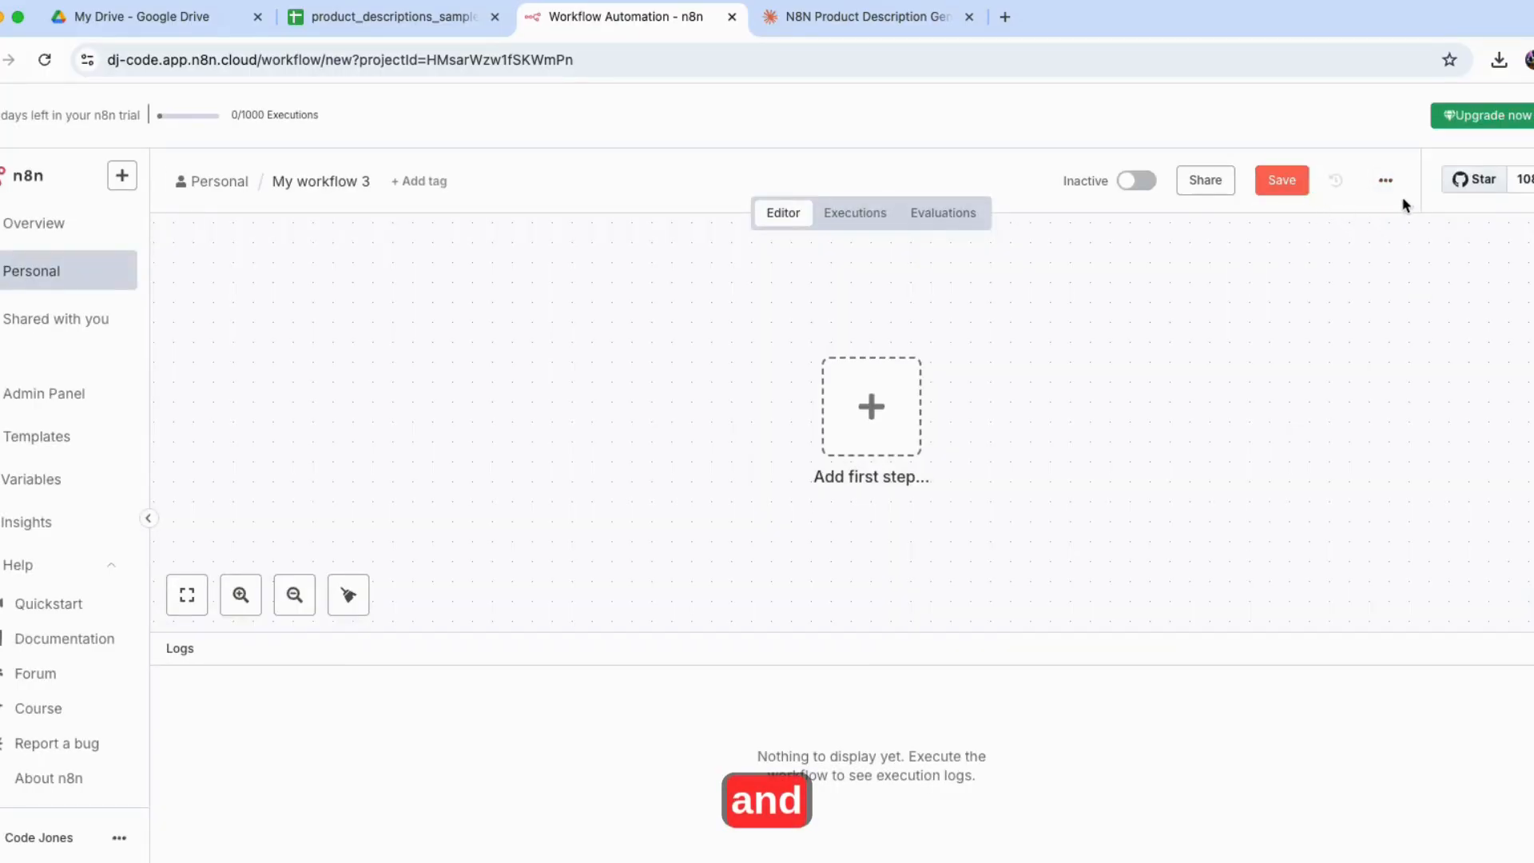
left_click(1386, 181)
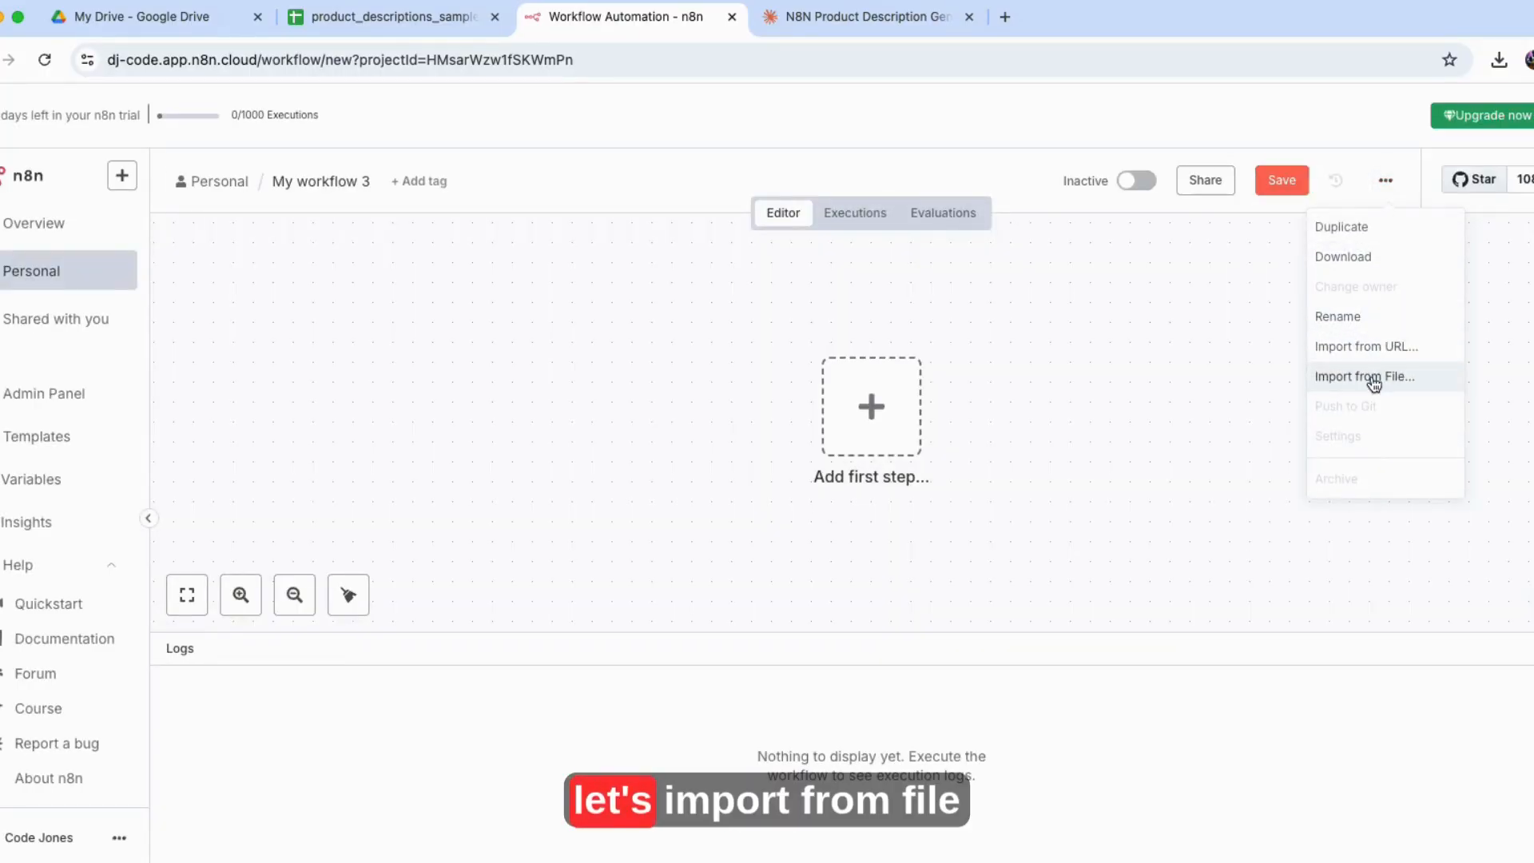
left_click(1373, 384)
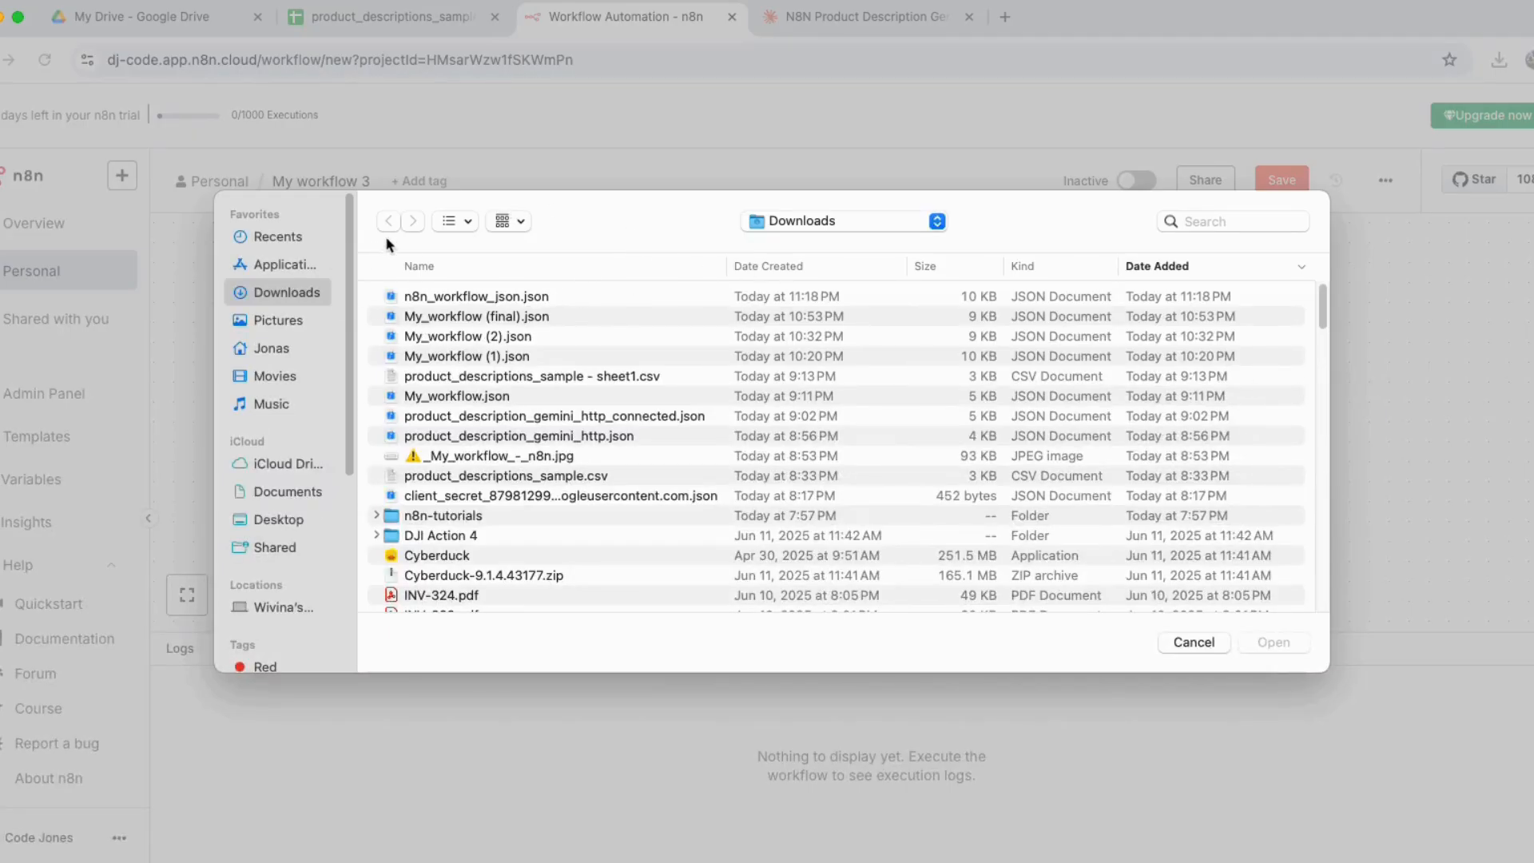
left_click(1192, 644)
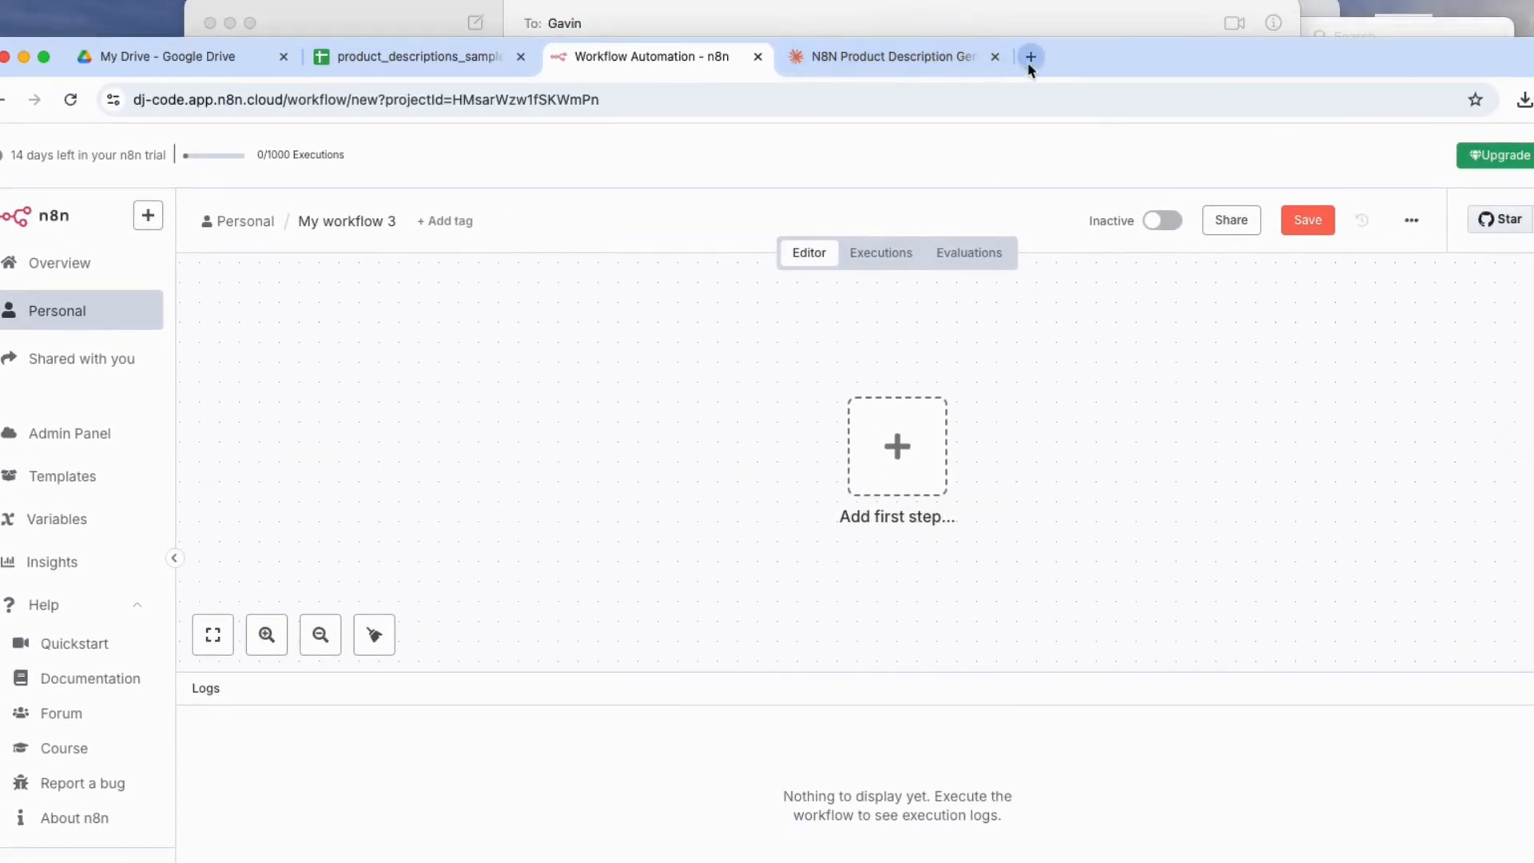
left_click(1031, 57)
left_click_drag(1027, 57, 1027, 862)
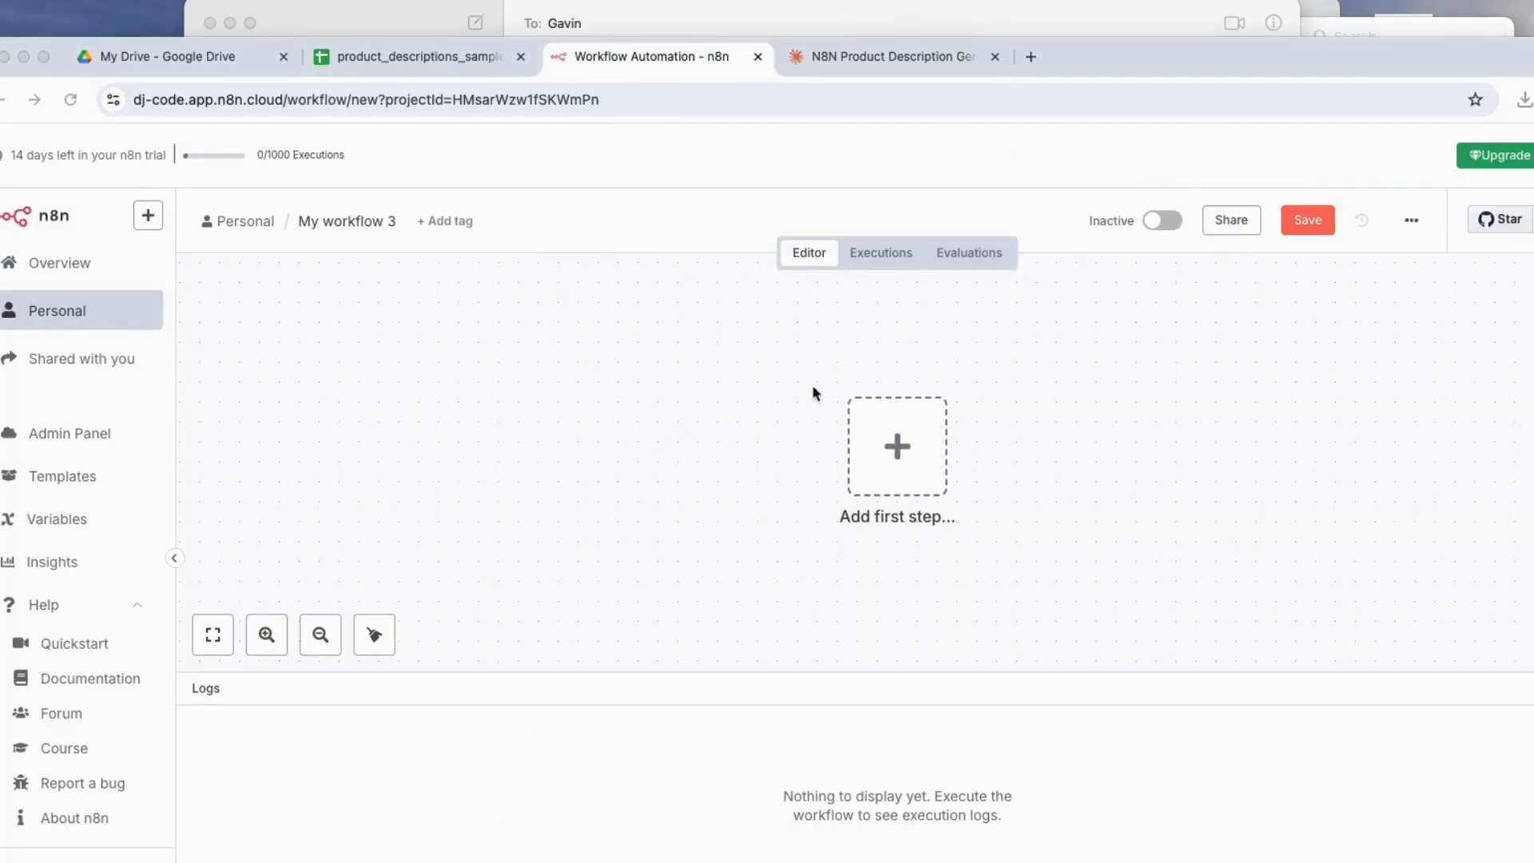
- Import the product description workflow from its downloaded JSON file into the empty workflow
left_click(1421, 226)
left_click(1410, 224)
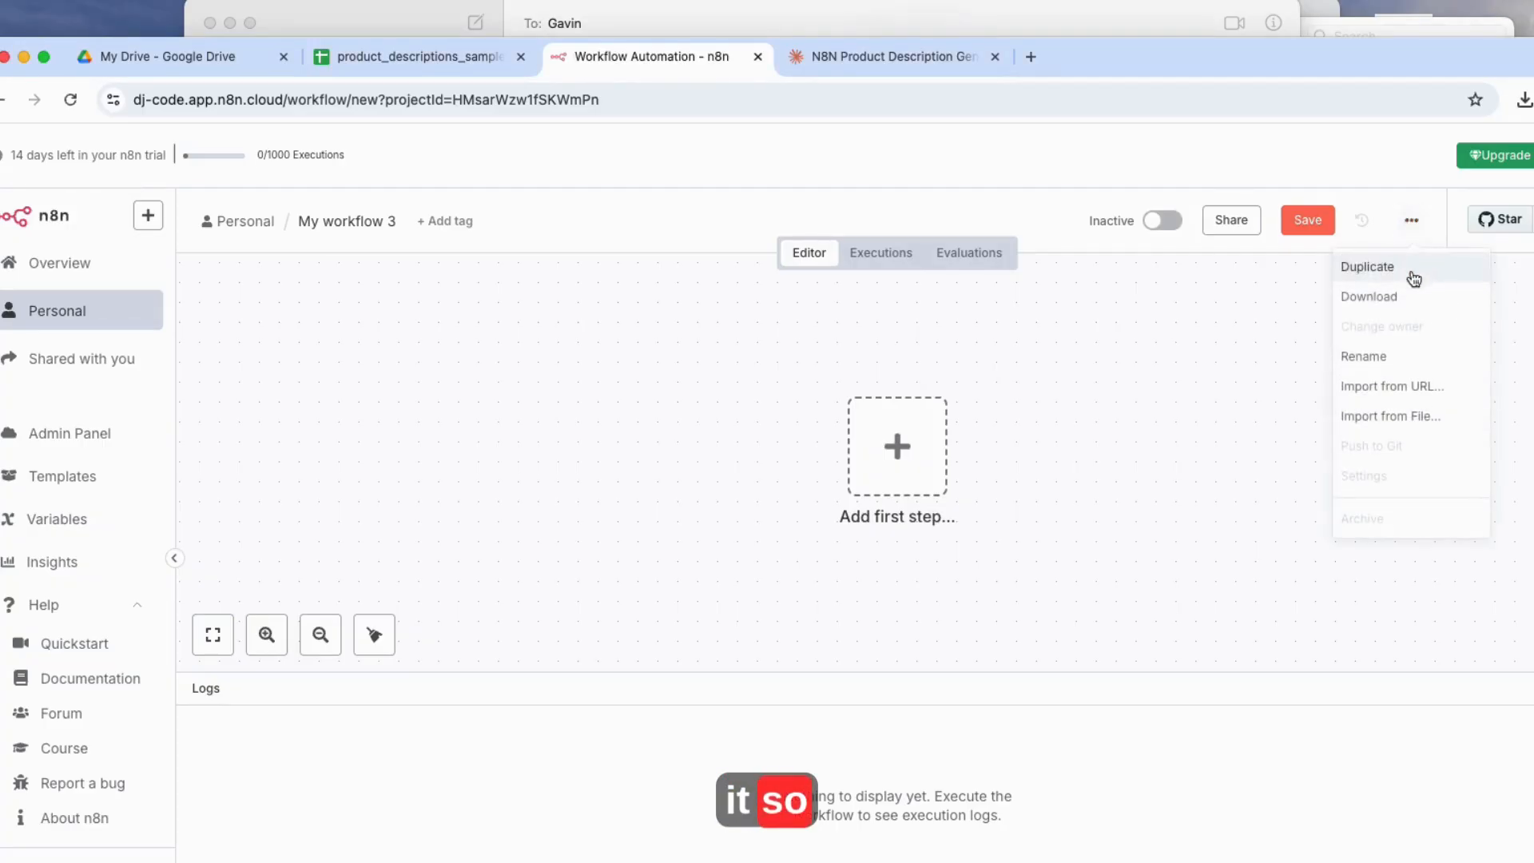
left_click(1374, 417)
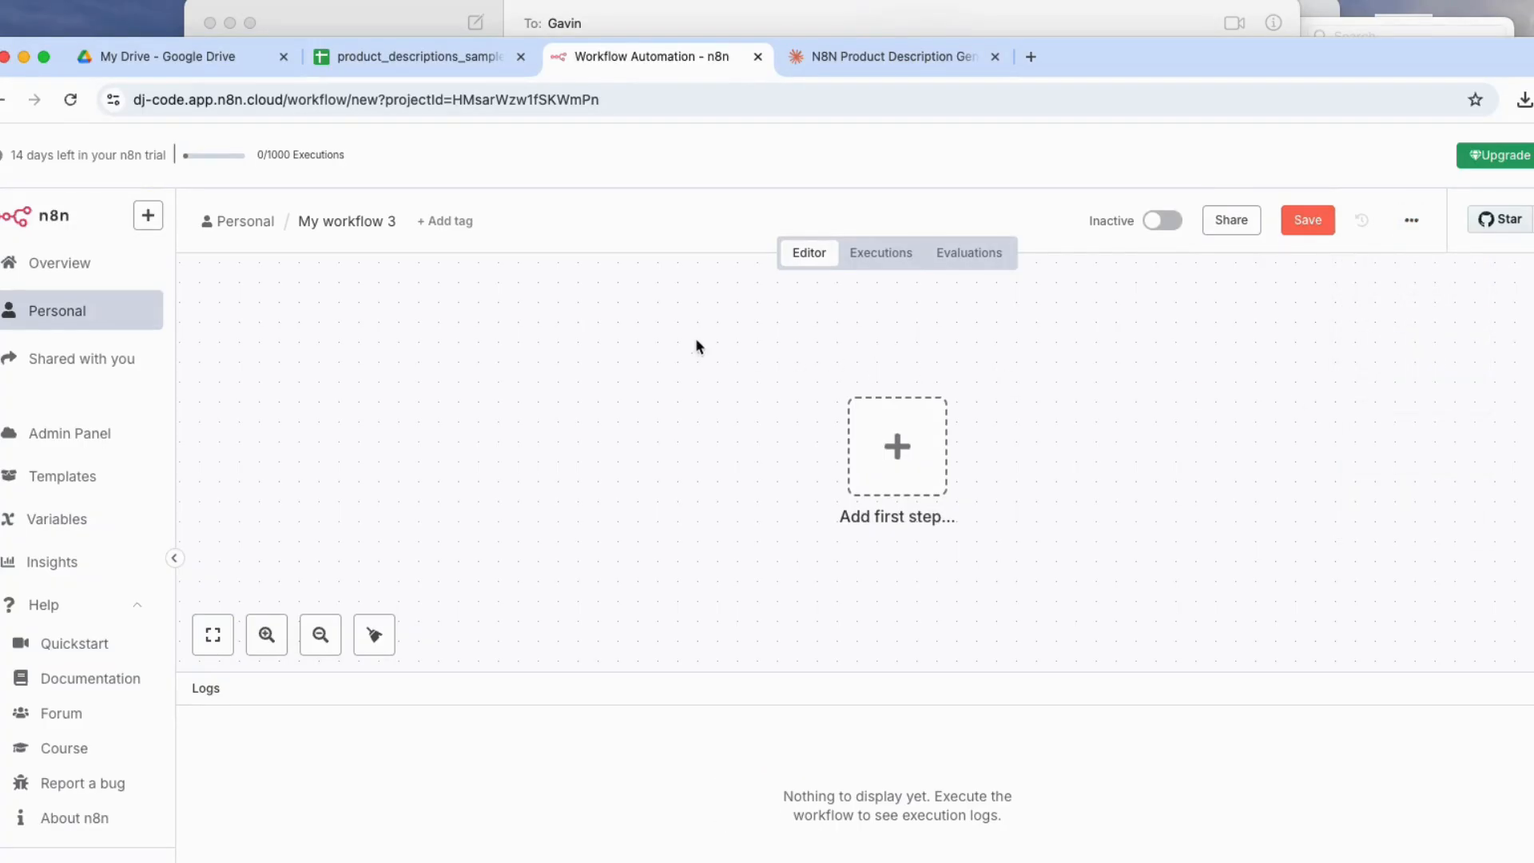
double_click(472, 555)
double_click(480, 339)
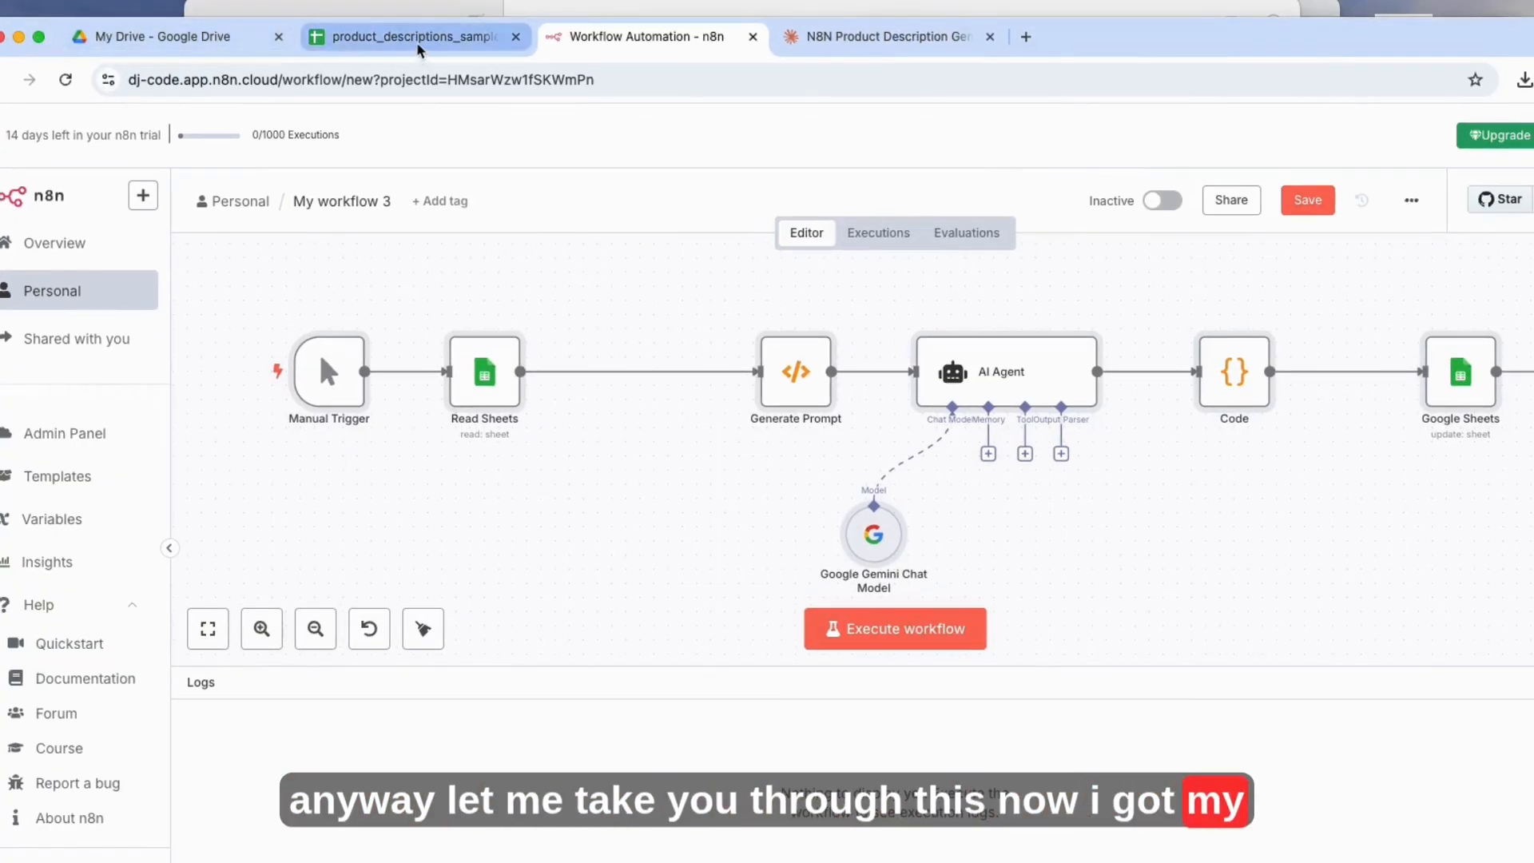
- Check the product rows and column headers in the product_descriptions_sample spreadsheet and return to the n8n workflow
left_click(336, 50)
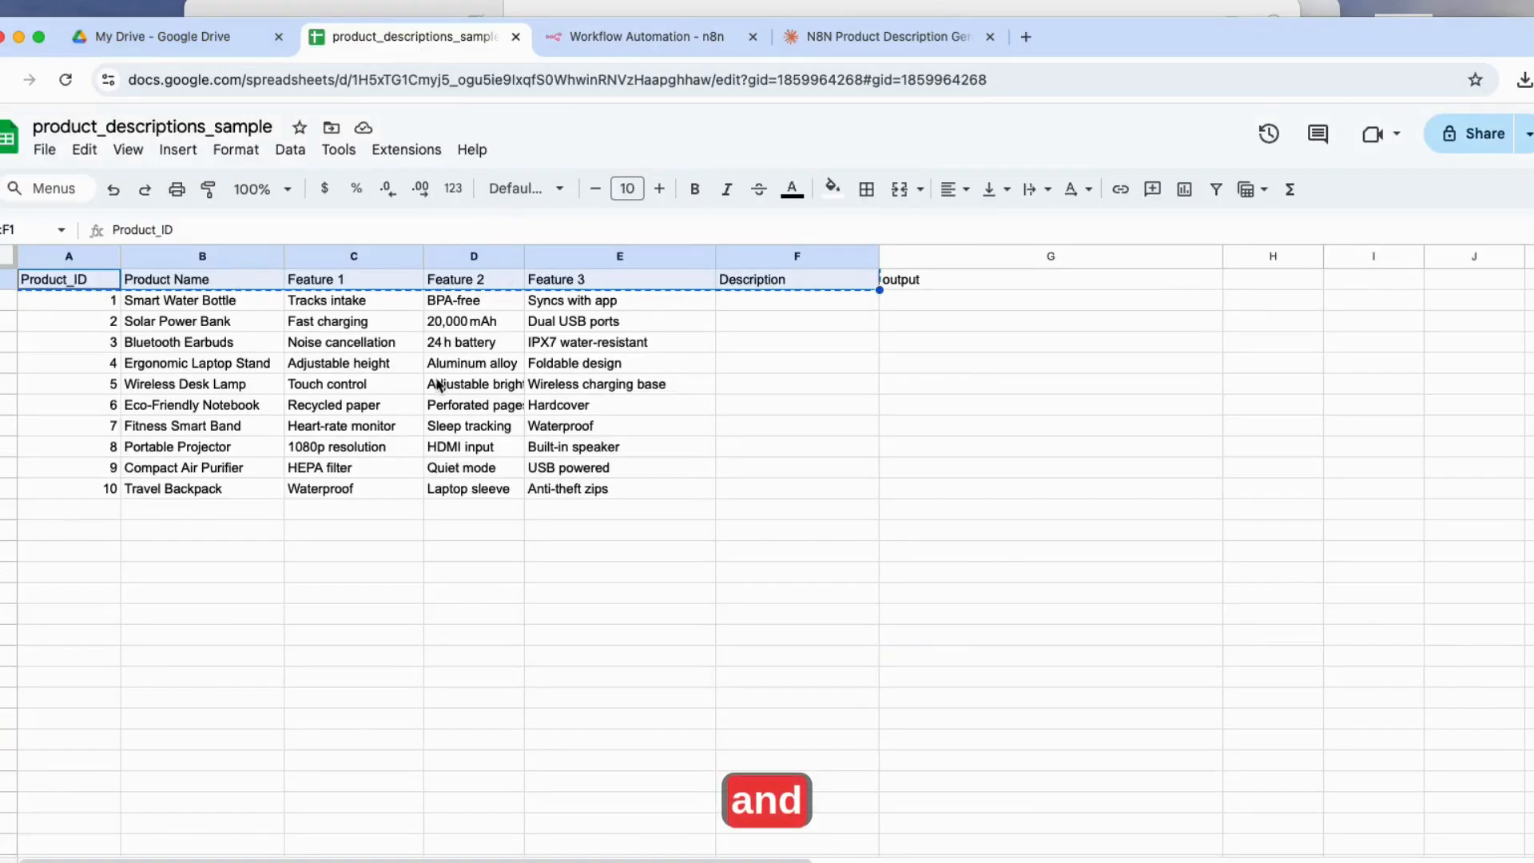
left_click(543, 34)
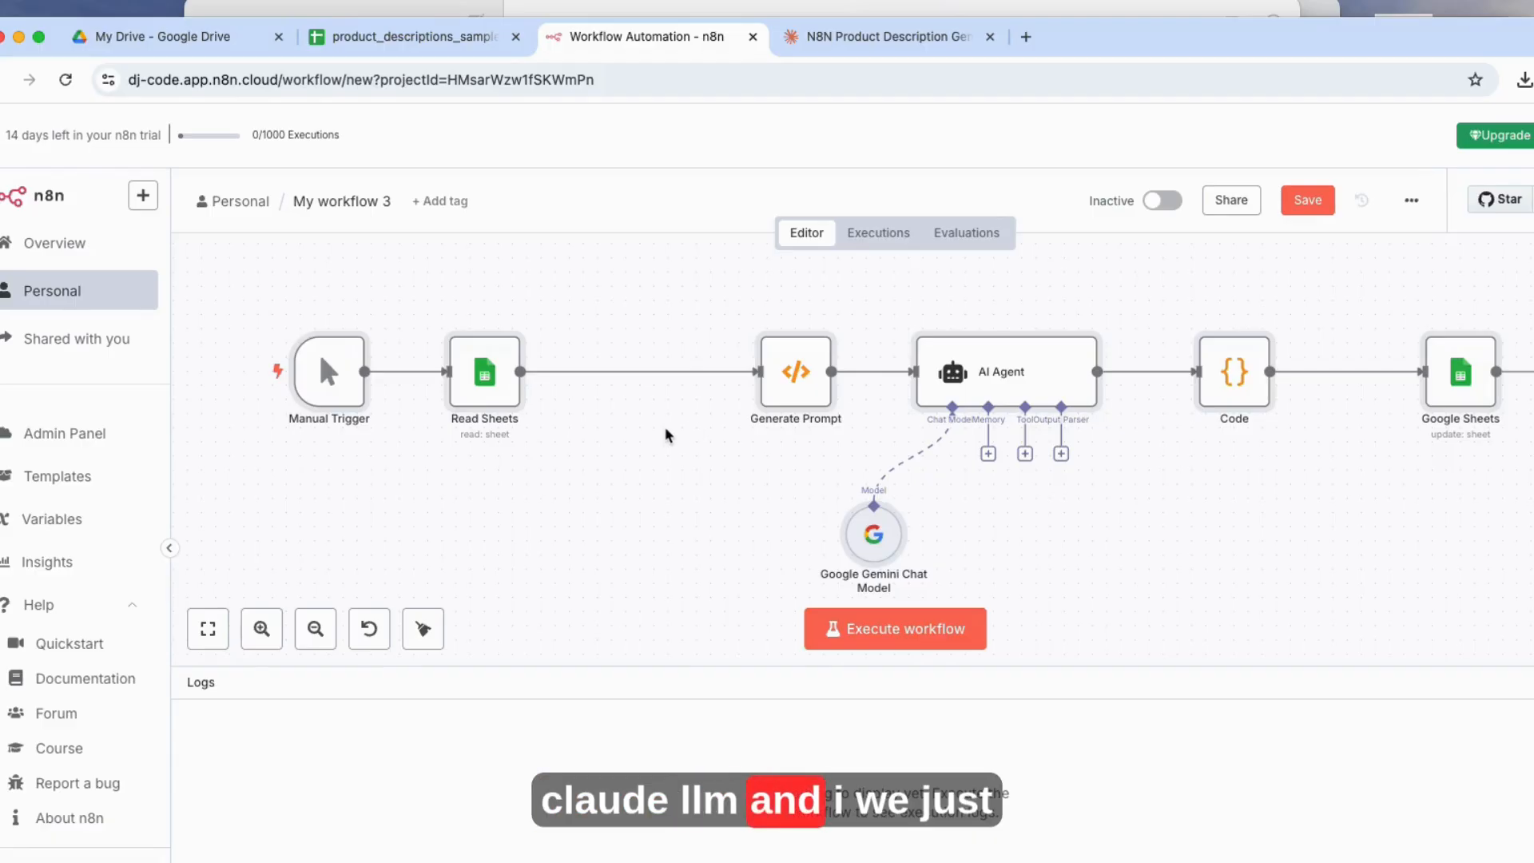
mouse_move(327, 369)
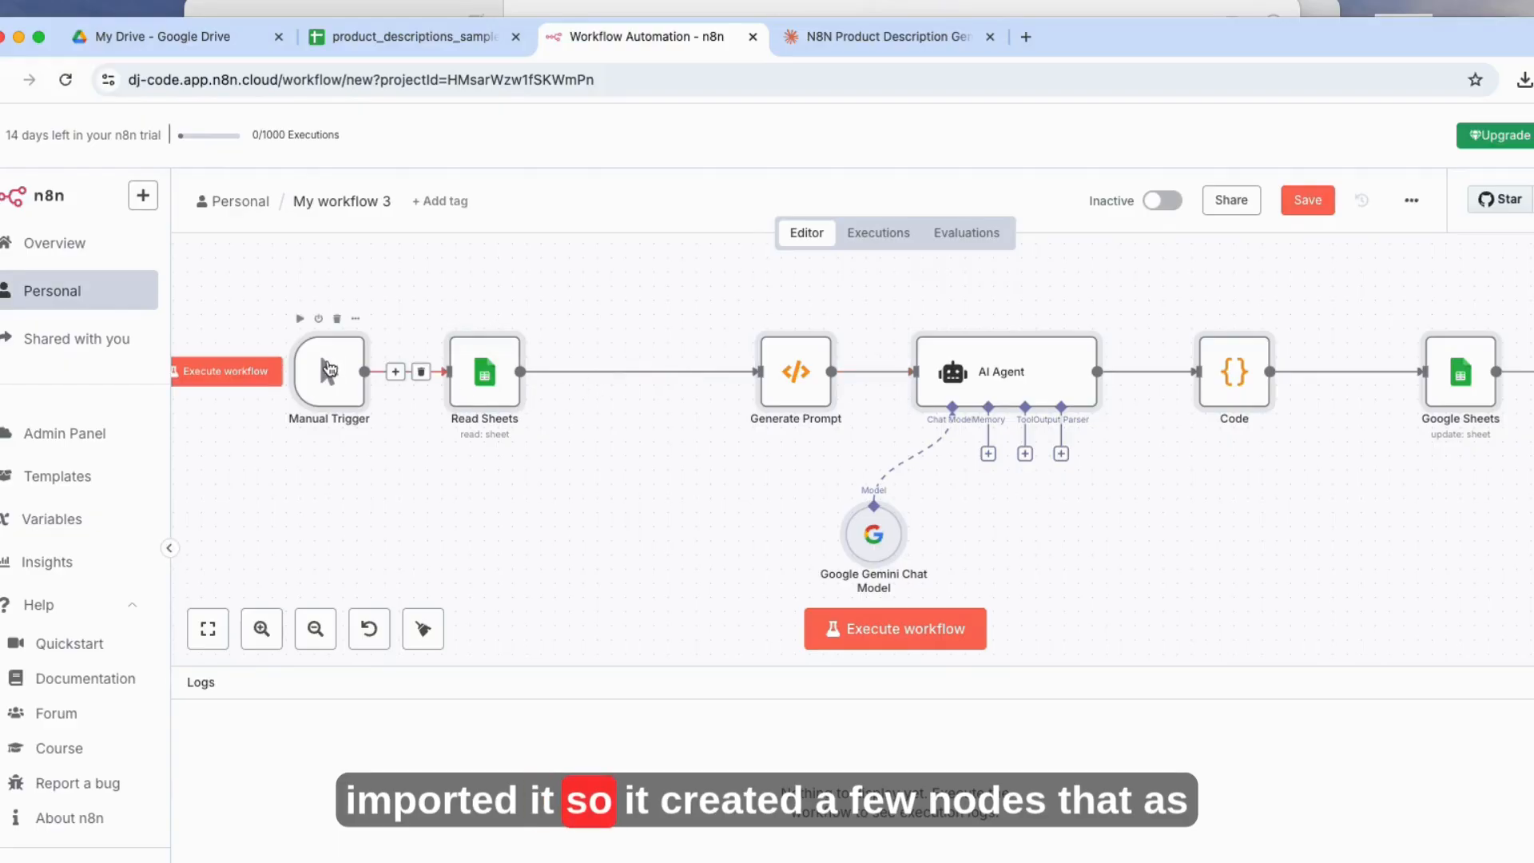
- Tidy up the layout of the imported workflow's nodes on the canvas
scroll(766, 367, "right", 2)
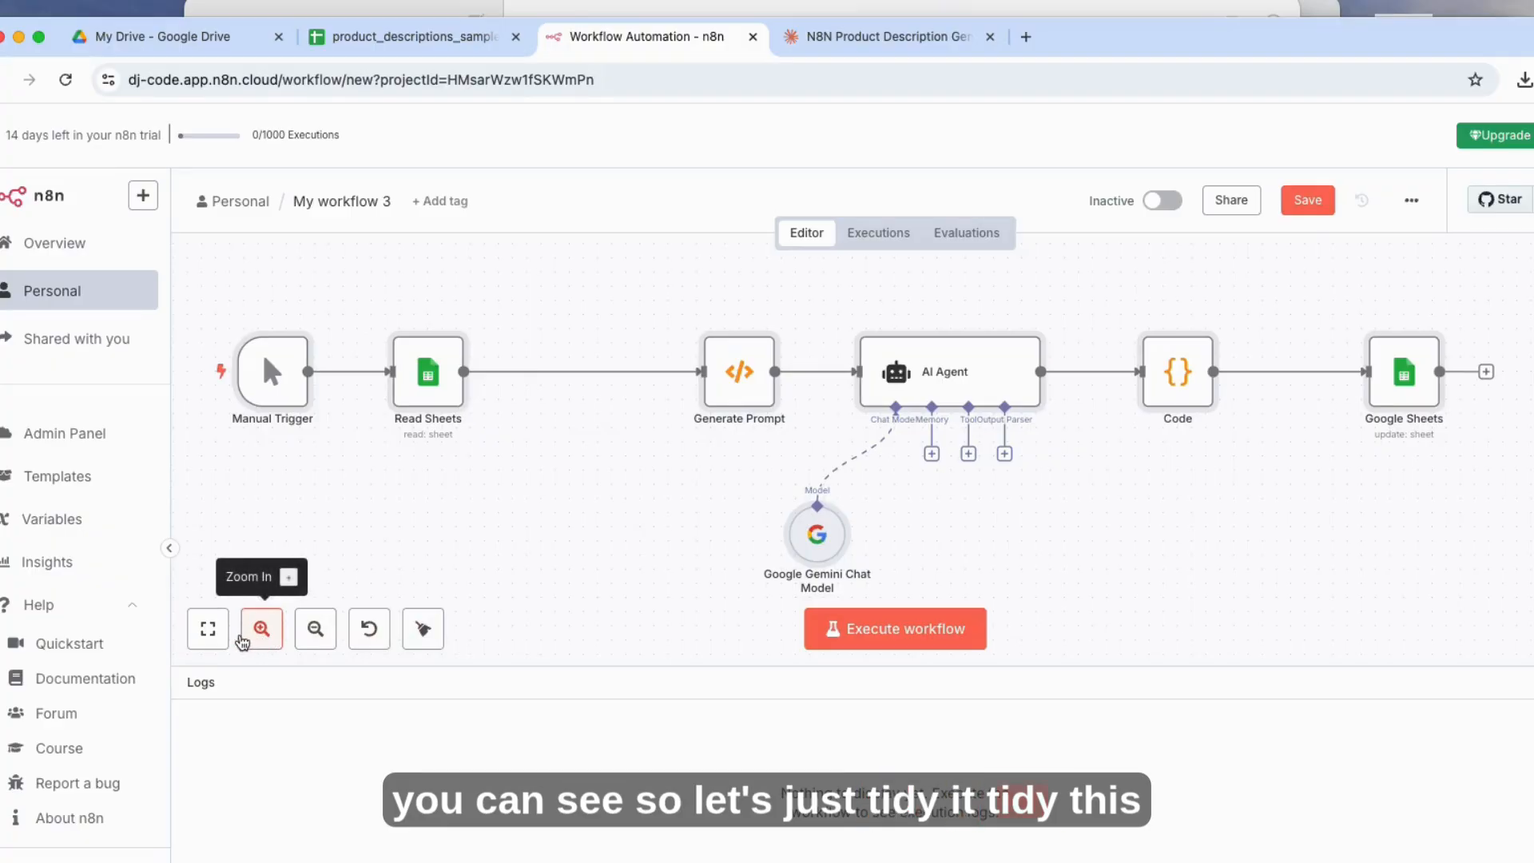
left_click(422, 631)
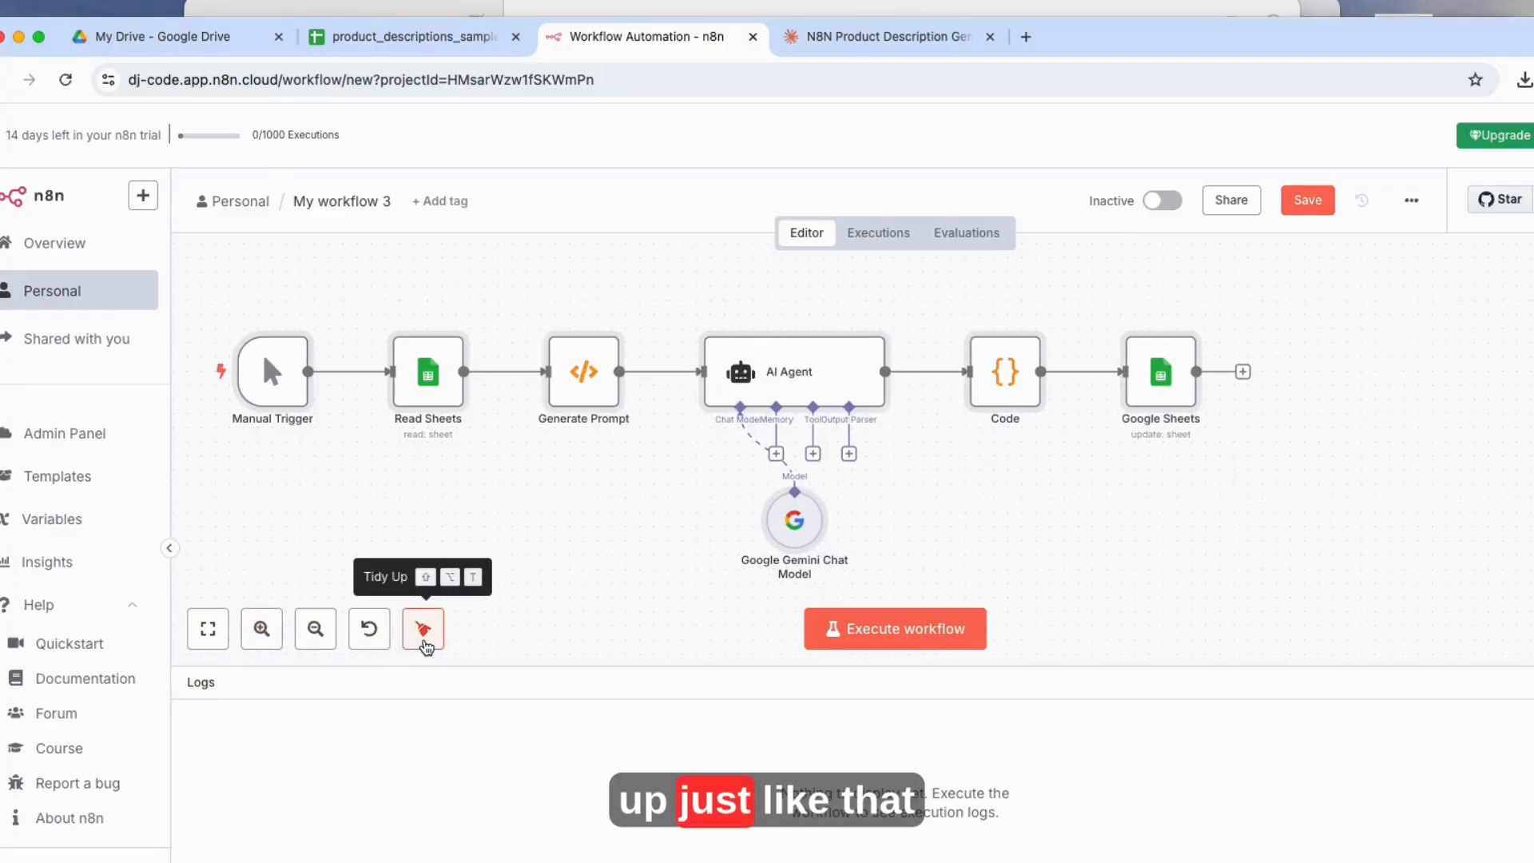
scroll(767, 544, "right", 3)
scroll(829, 540, "left", 4)
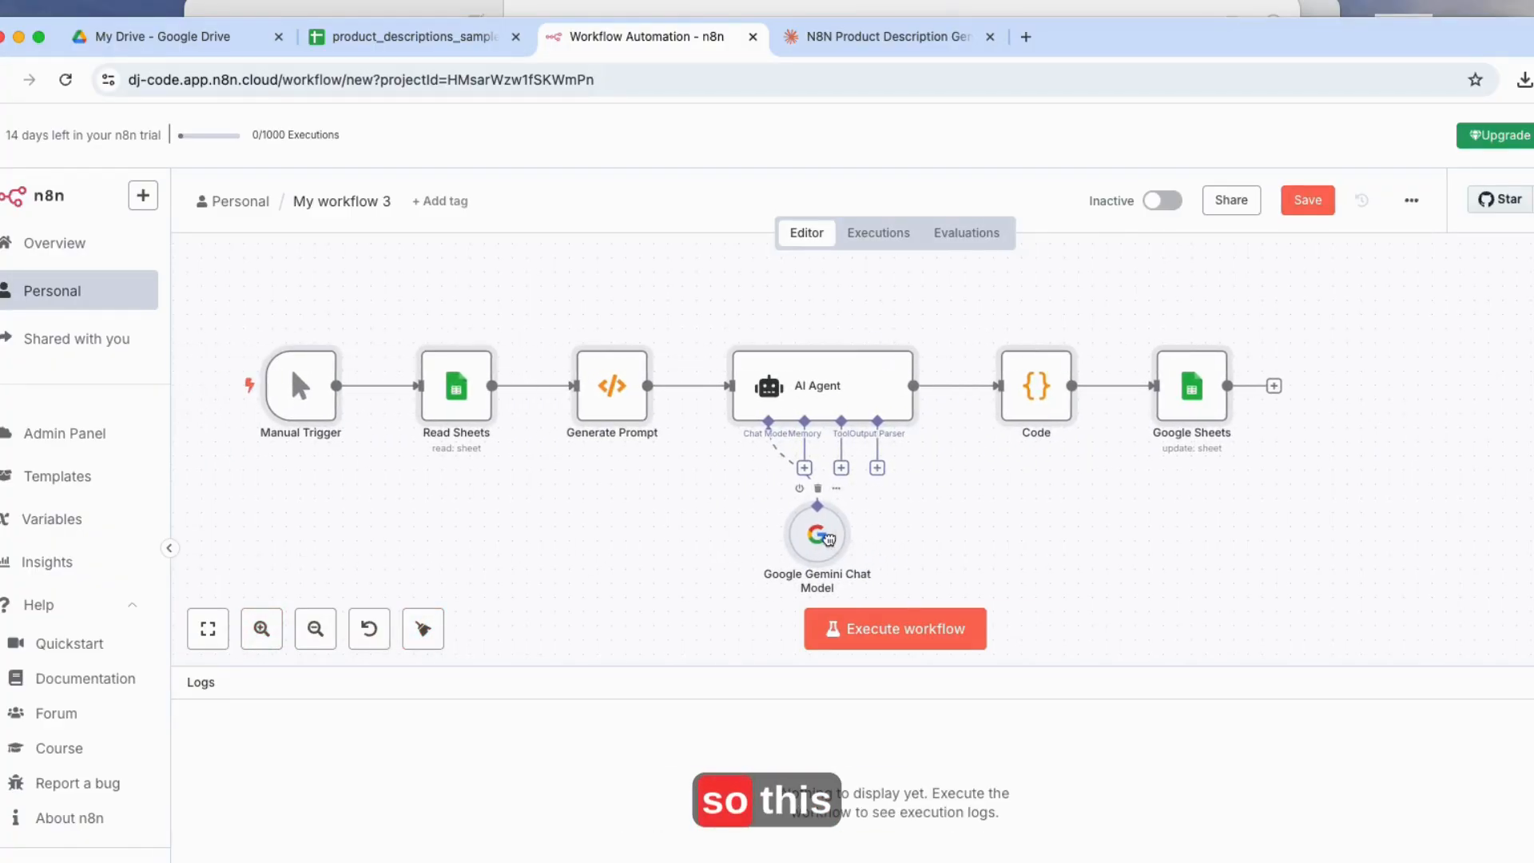
- Review the Read Sheets node's parameters, and search the node library for "google s" to view the available Google Sheets actions
double_click(465, 399)
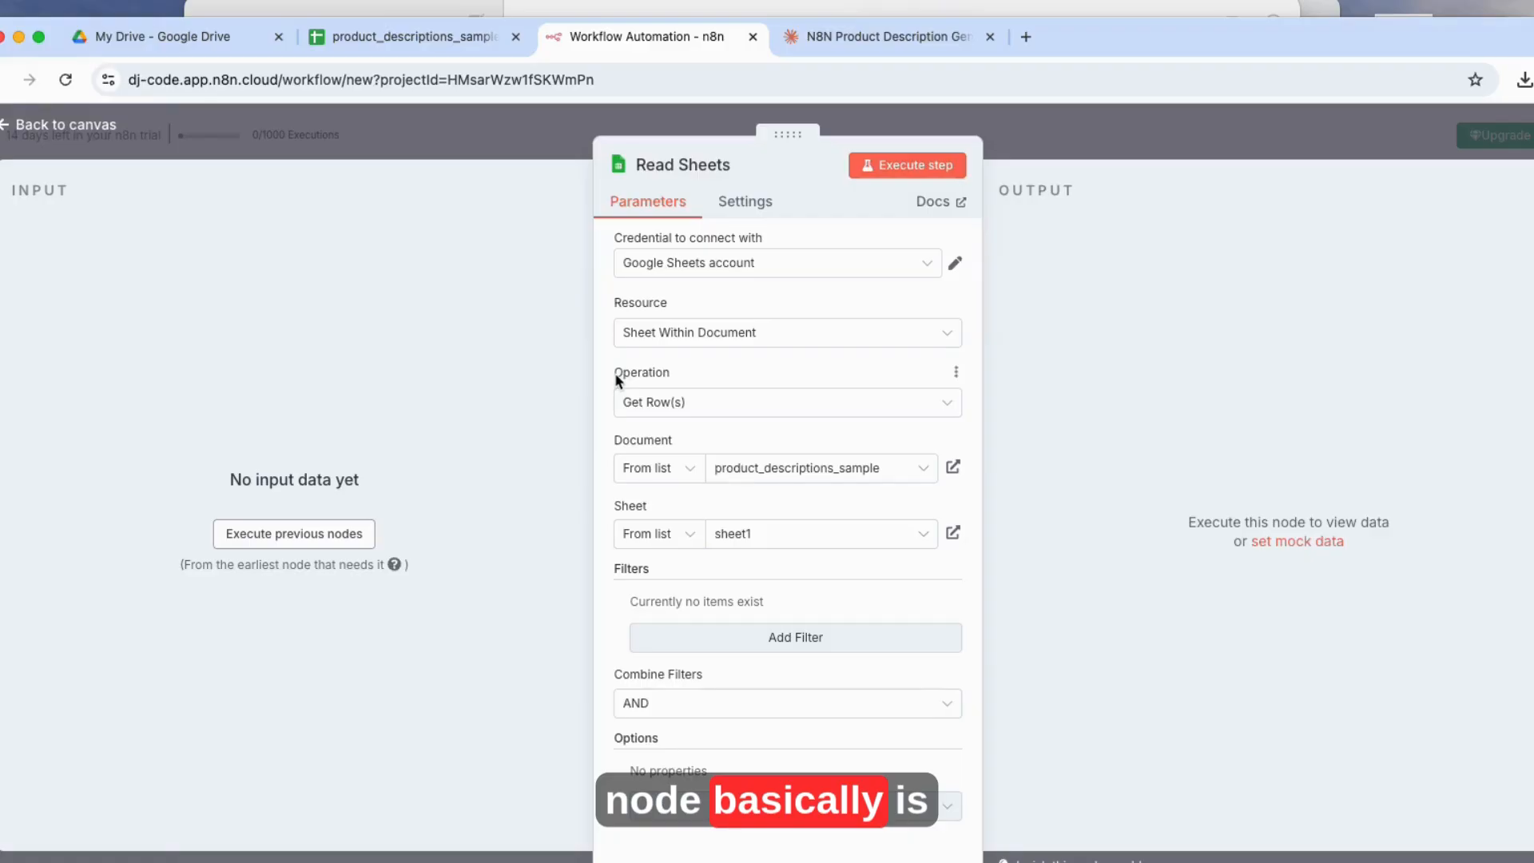
left_click(50, 160)
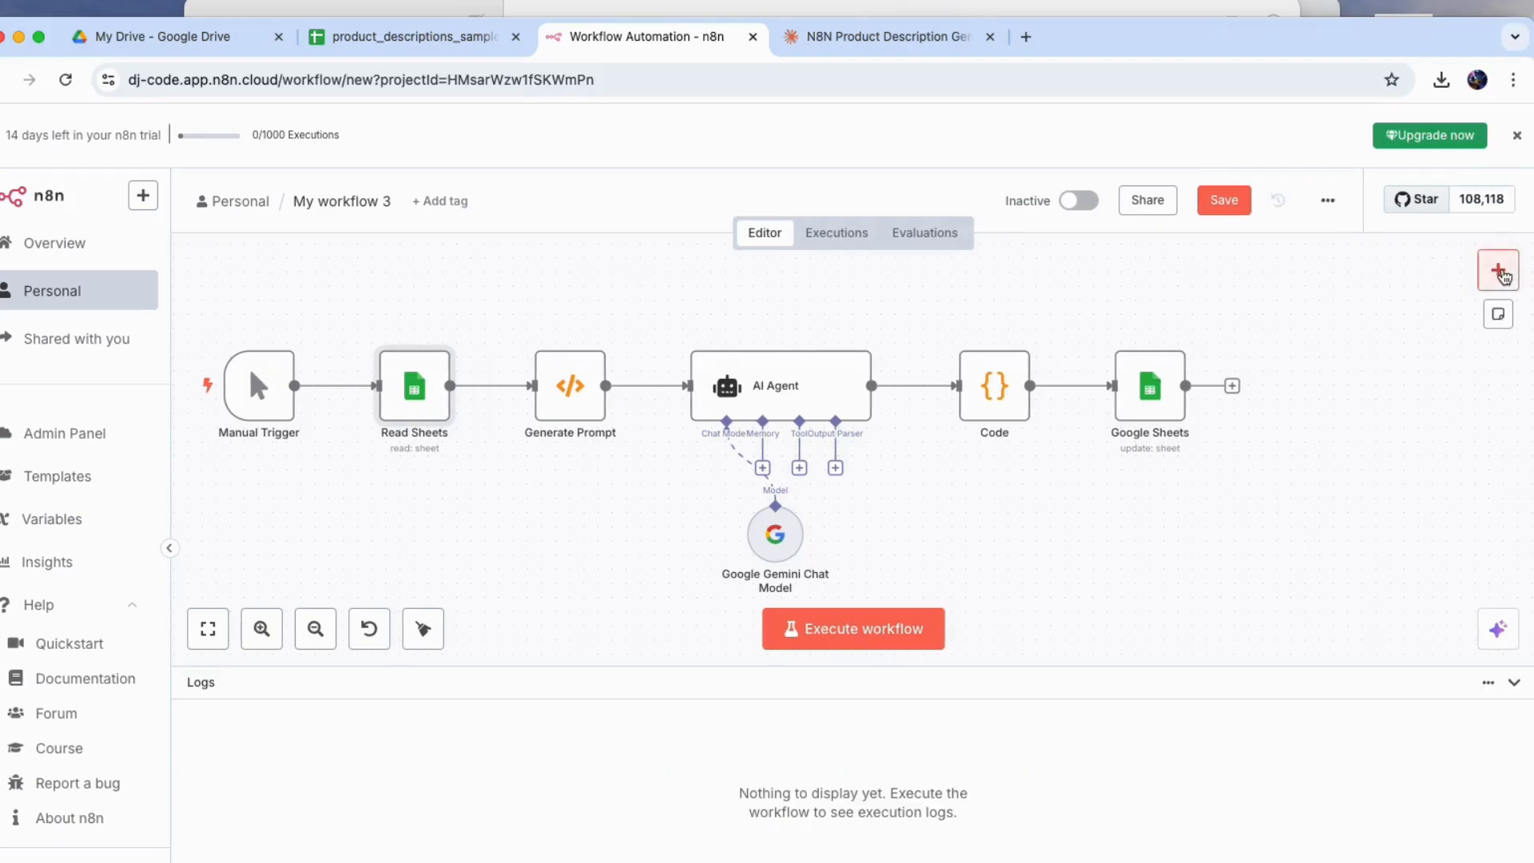
left_click(1497, 270)
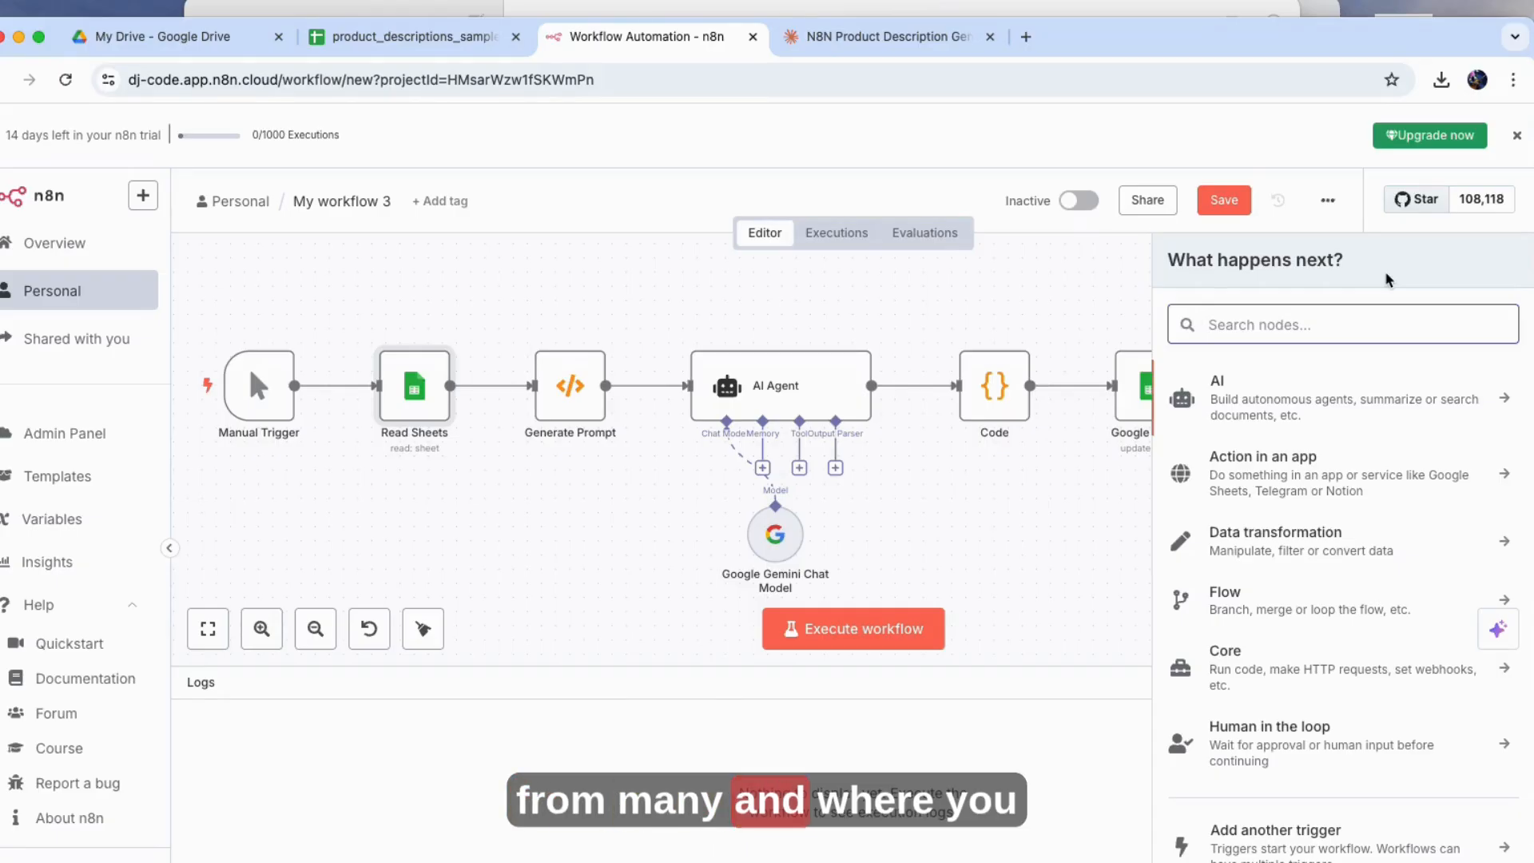
type("goog")
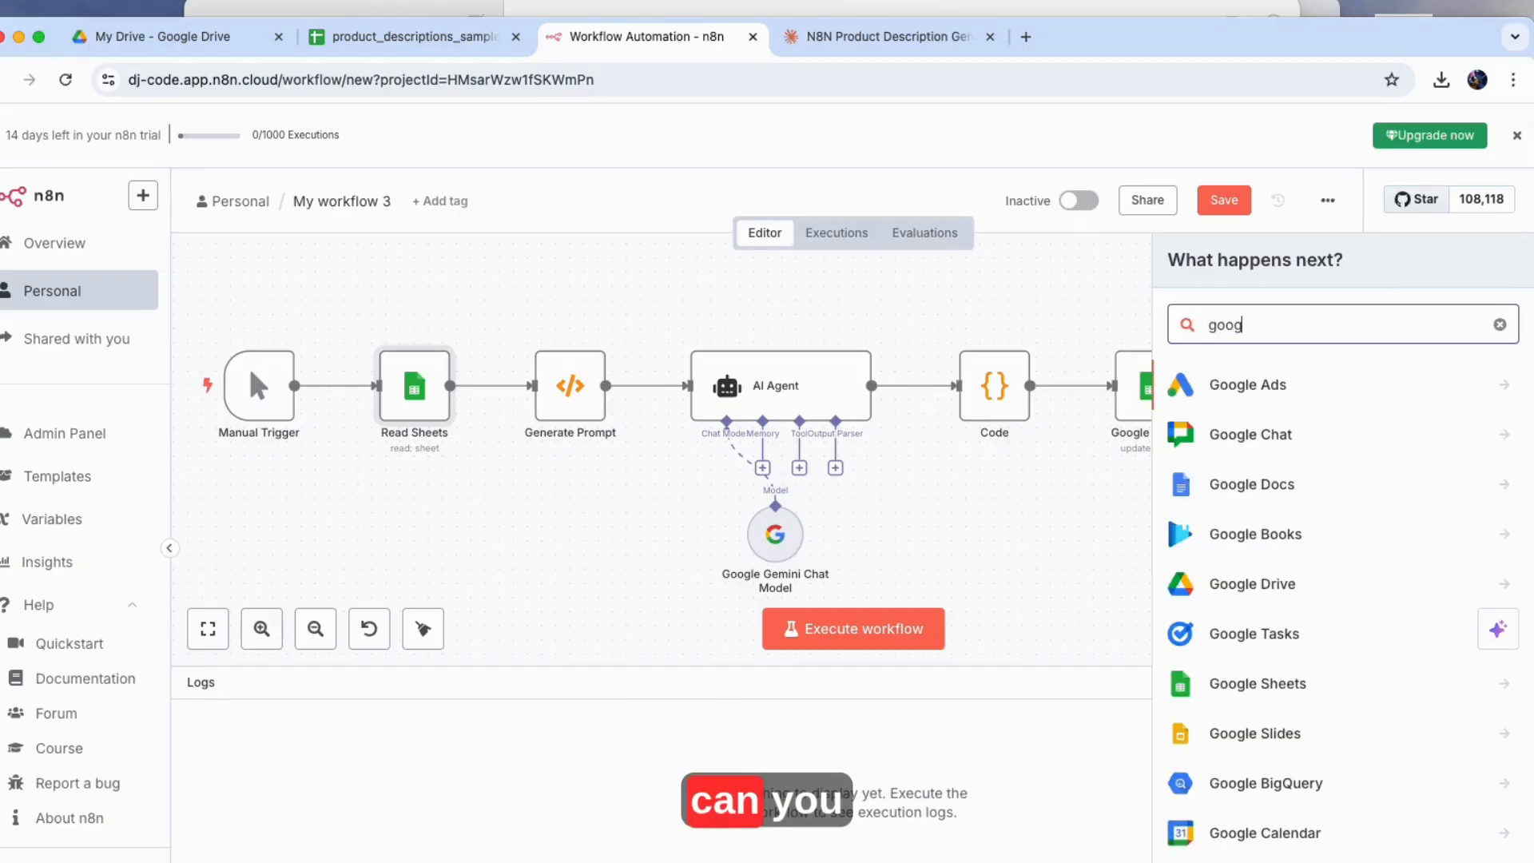
type("le spe")
key("BackSpace")
key("BackSpace")
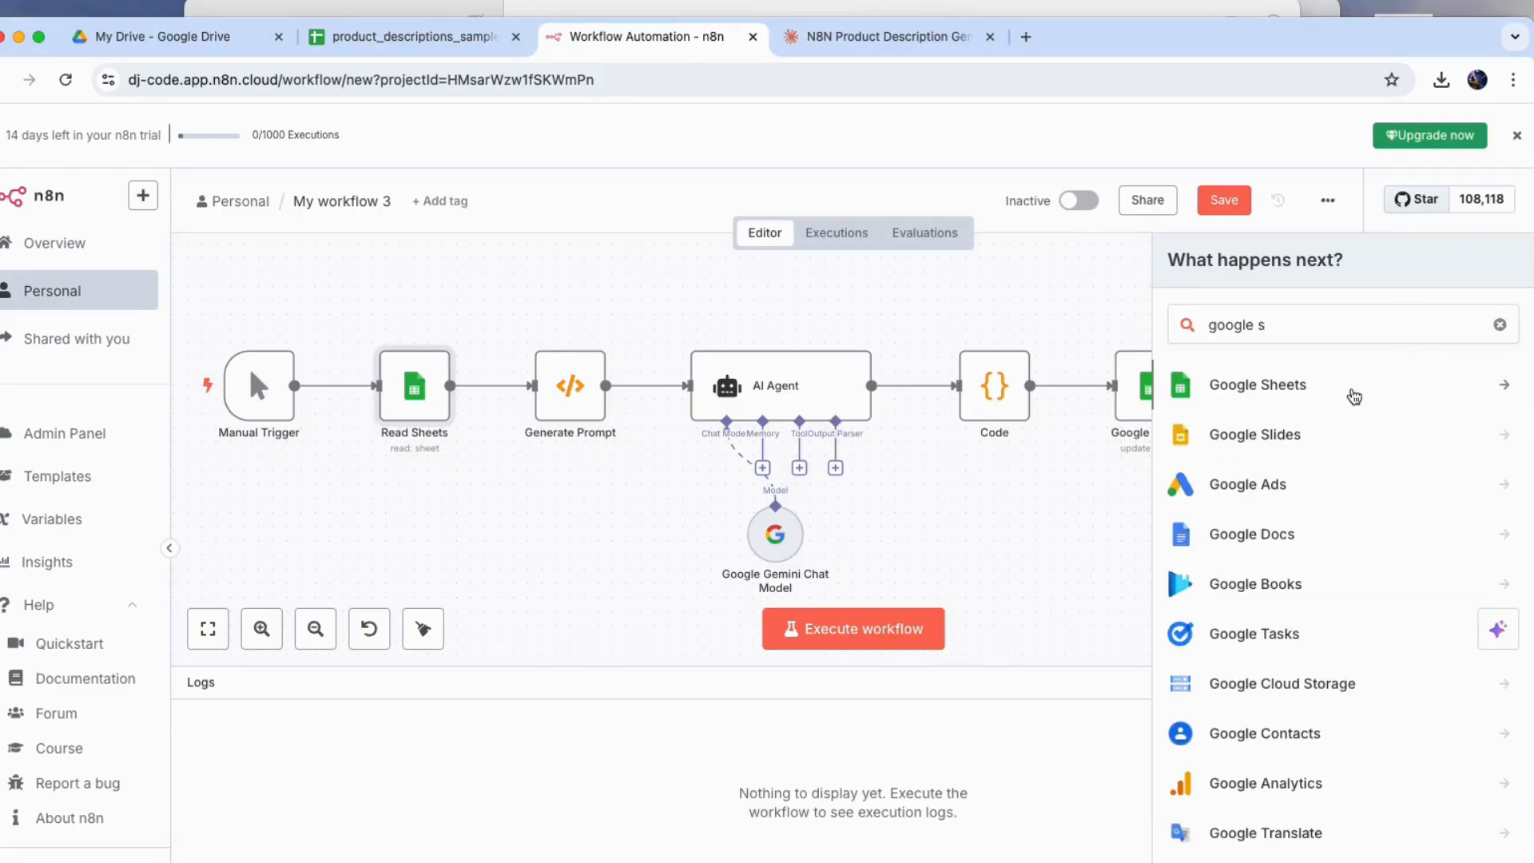
left_click(1354, 397)
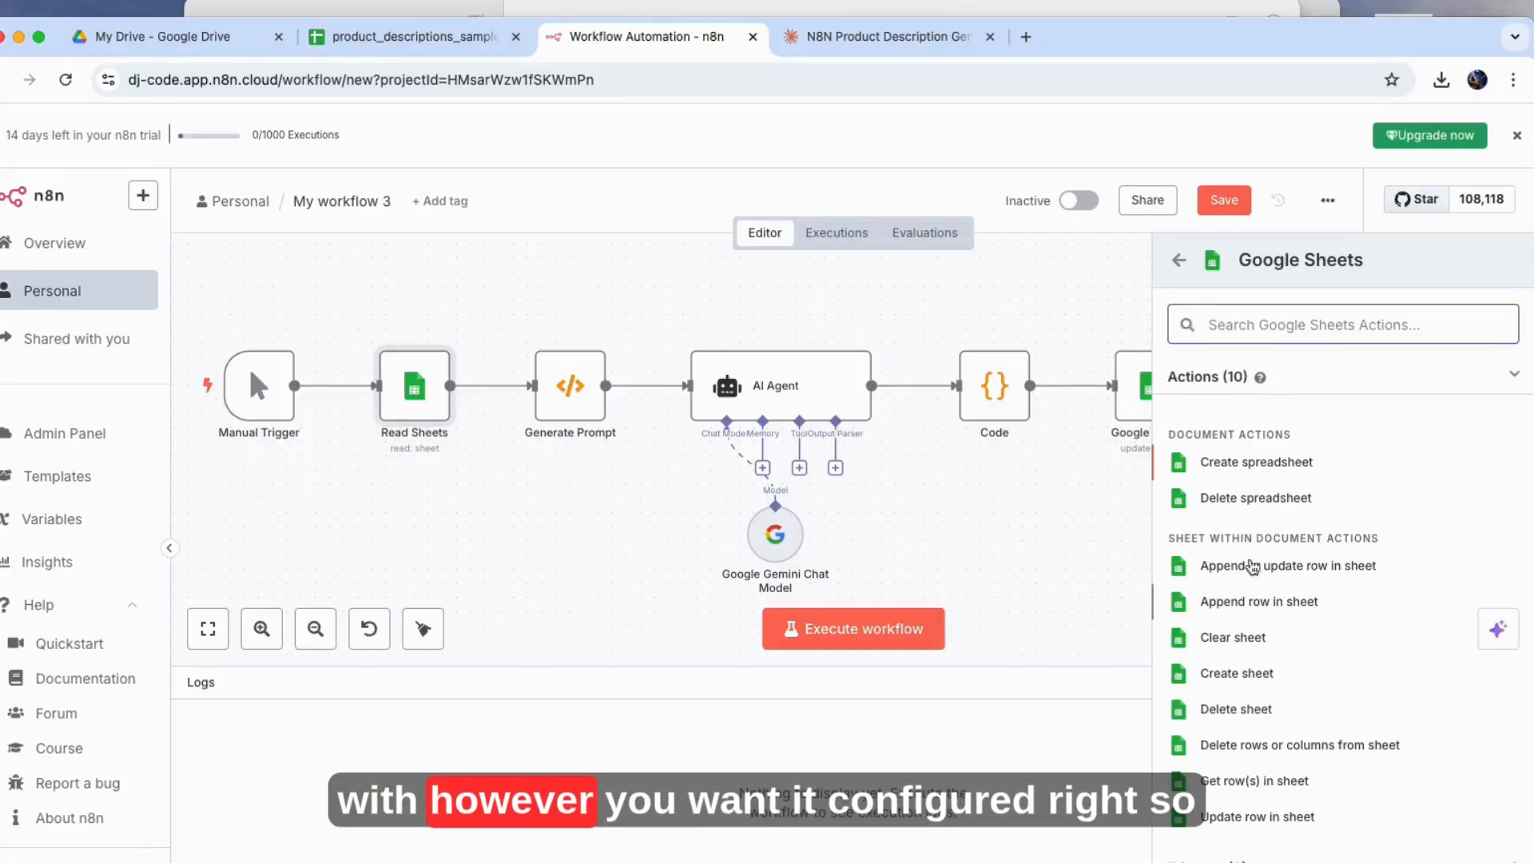
left_click(1063, 275)
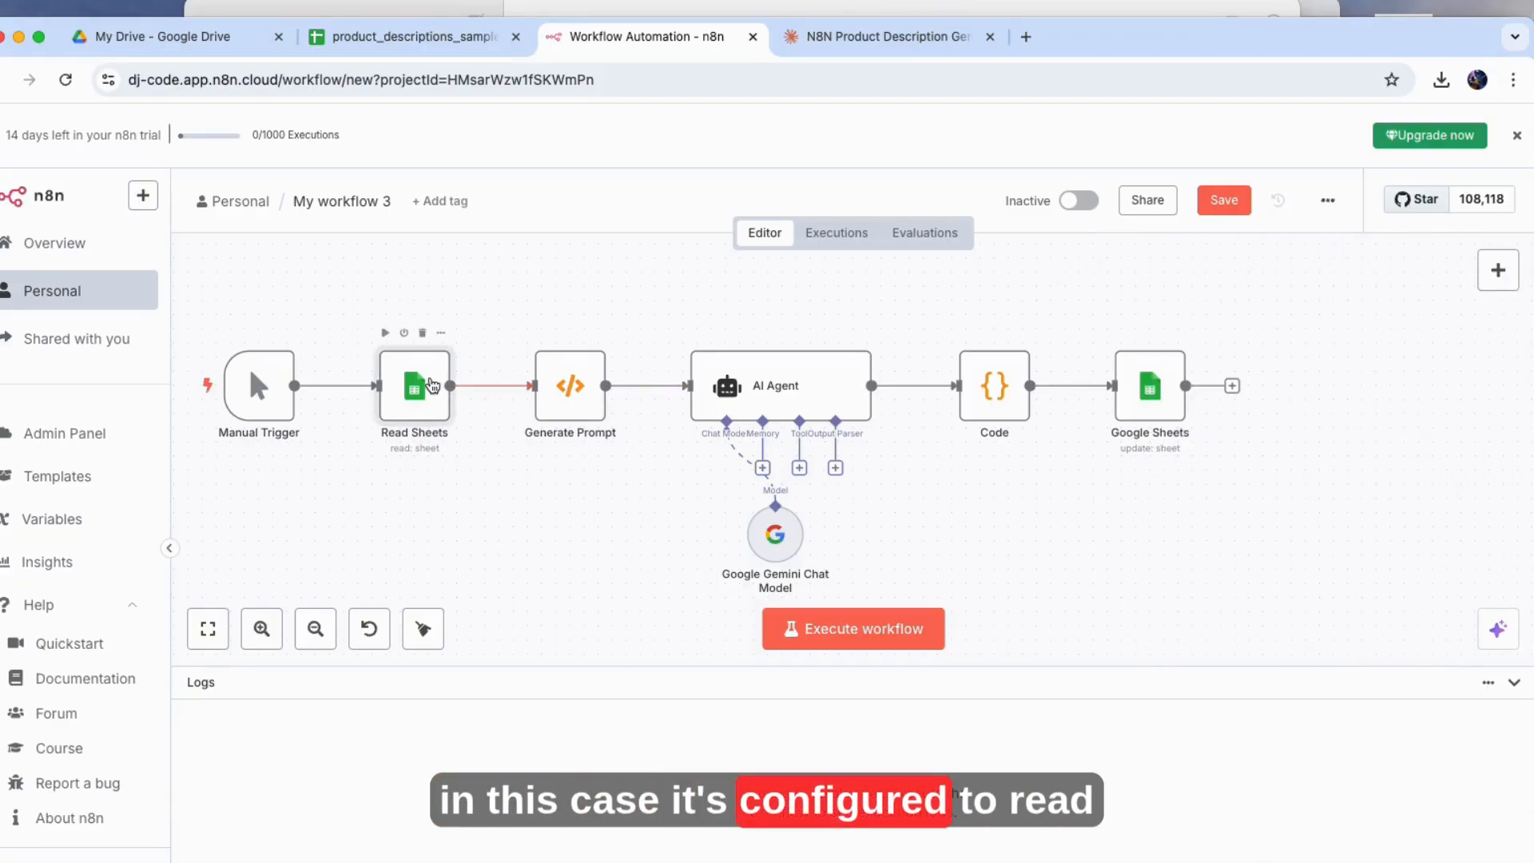
- Open the Read Sheets node and select the Google Sheets account as its credential
double_click(431, 385)
left_click(675, 163)
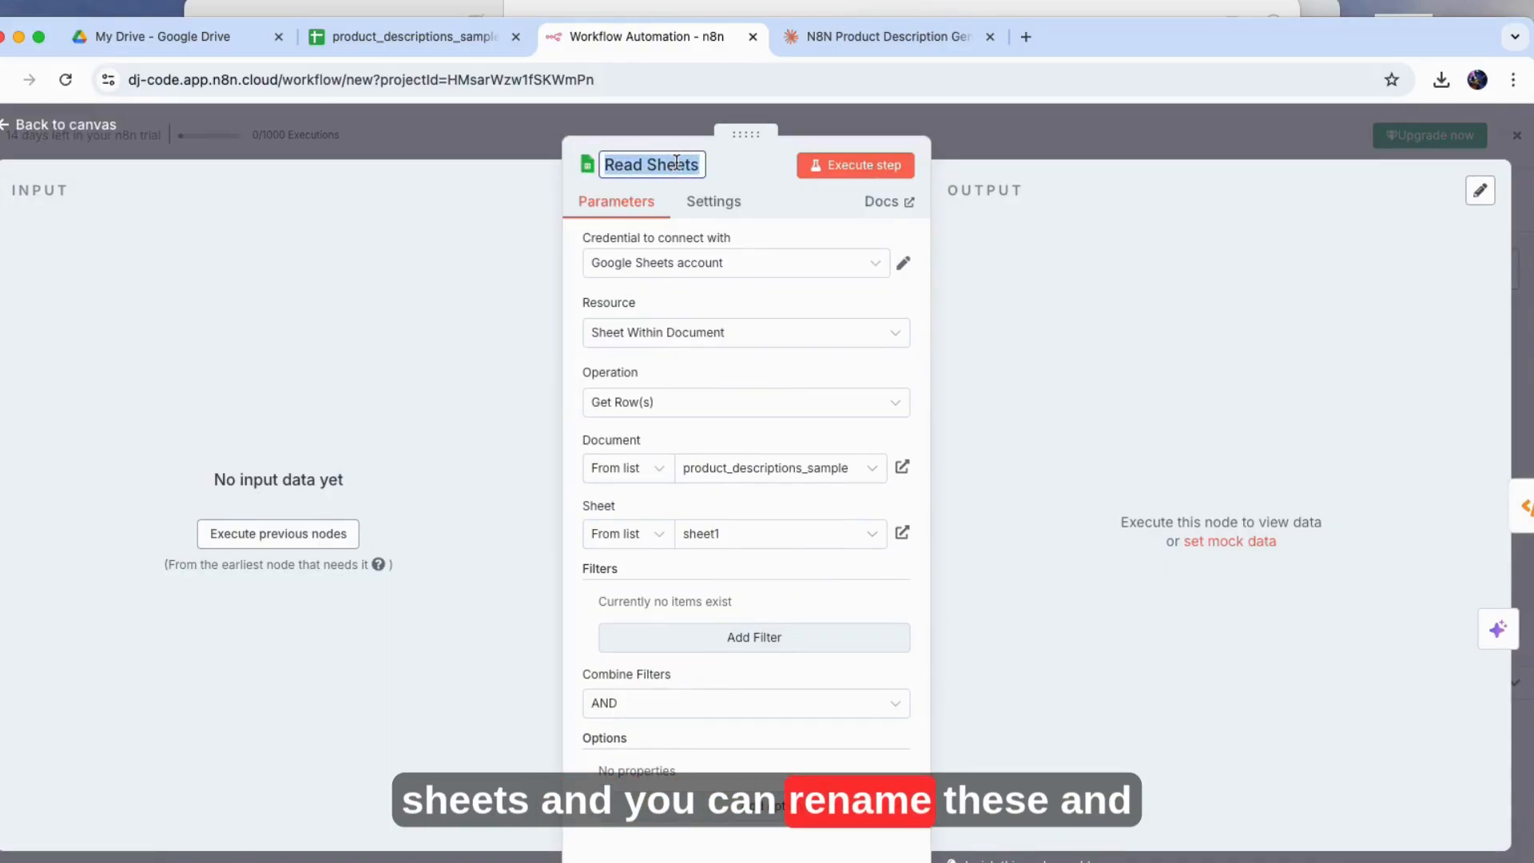
left_click(764, 170)
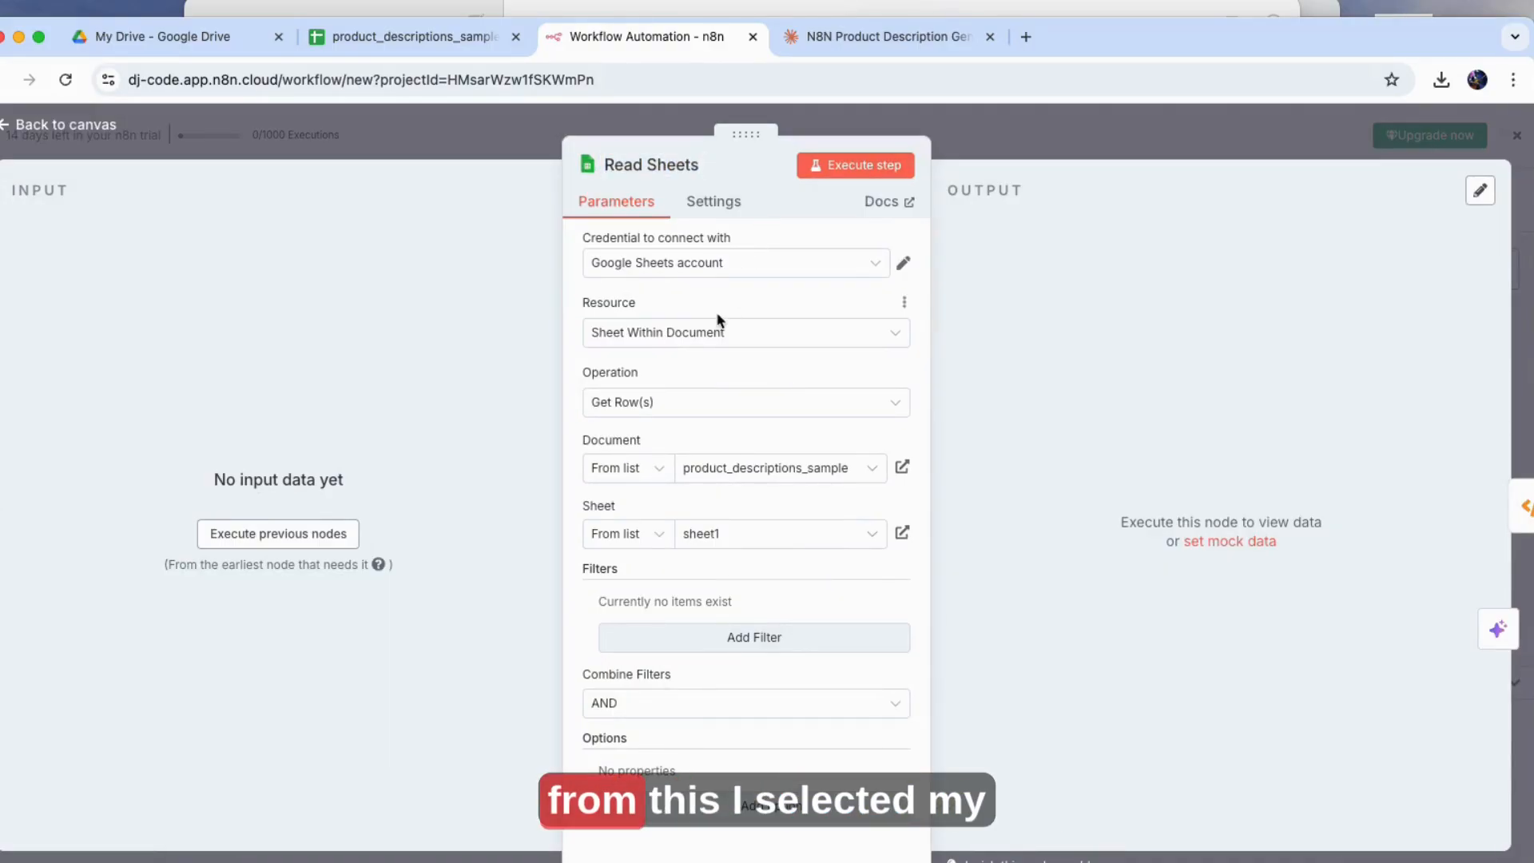
left_click(723, 266)
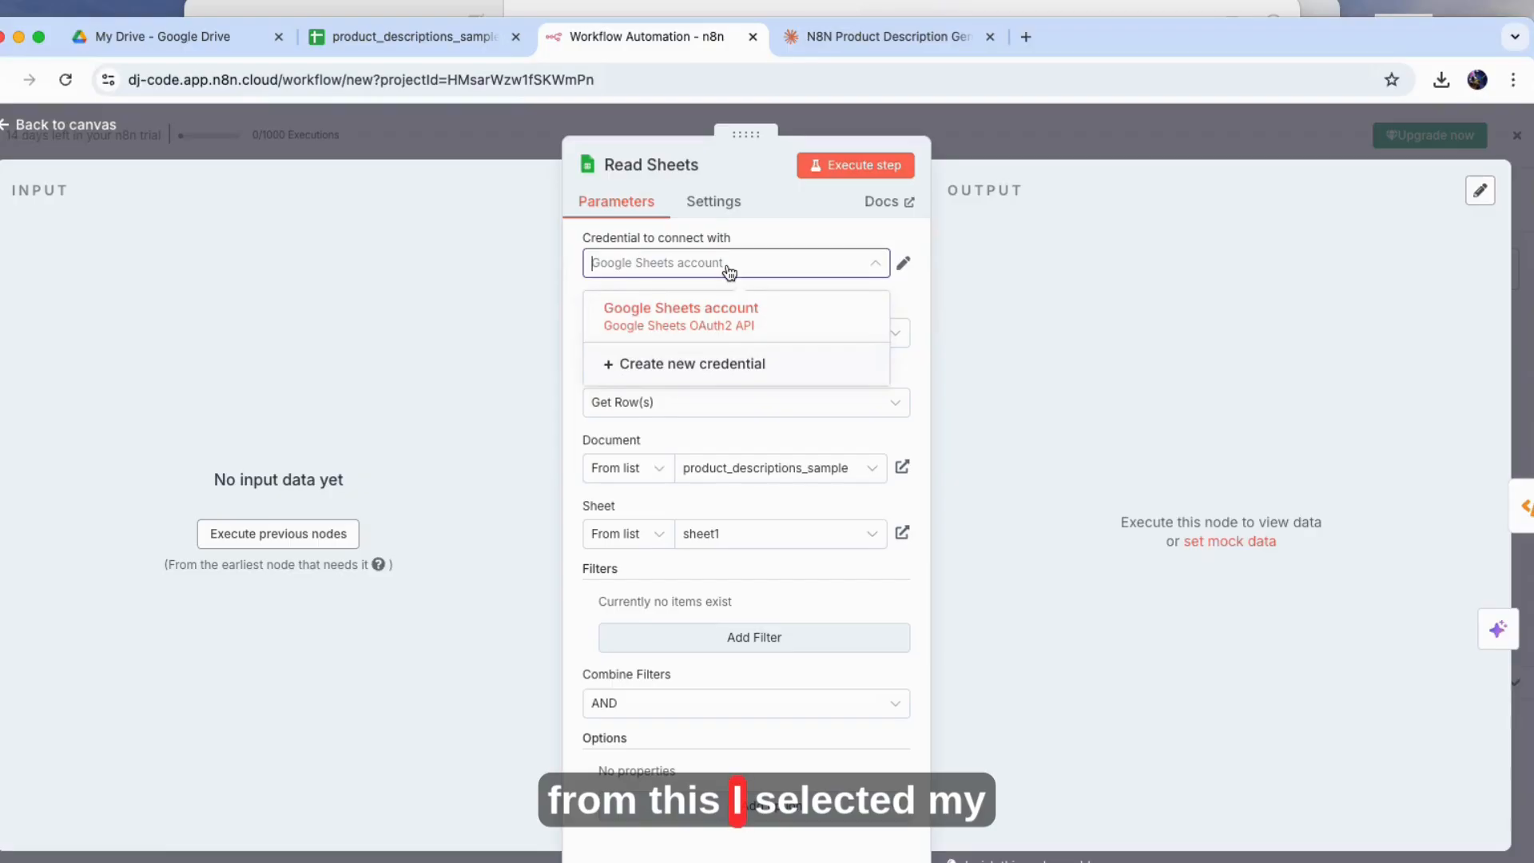
left_click(733, 328)
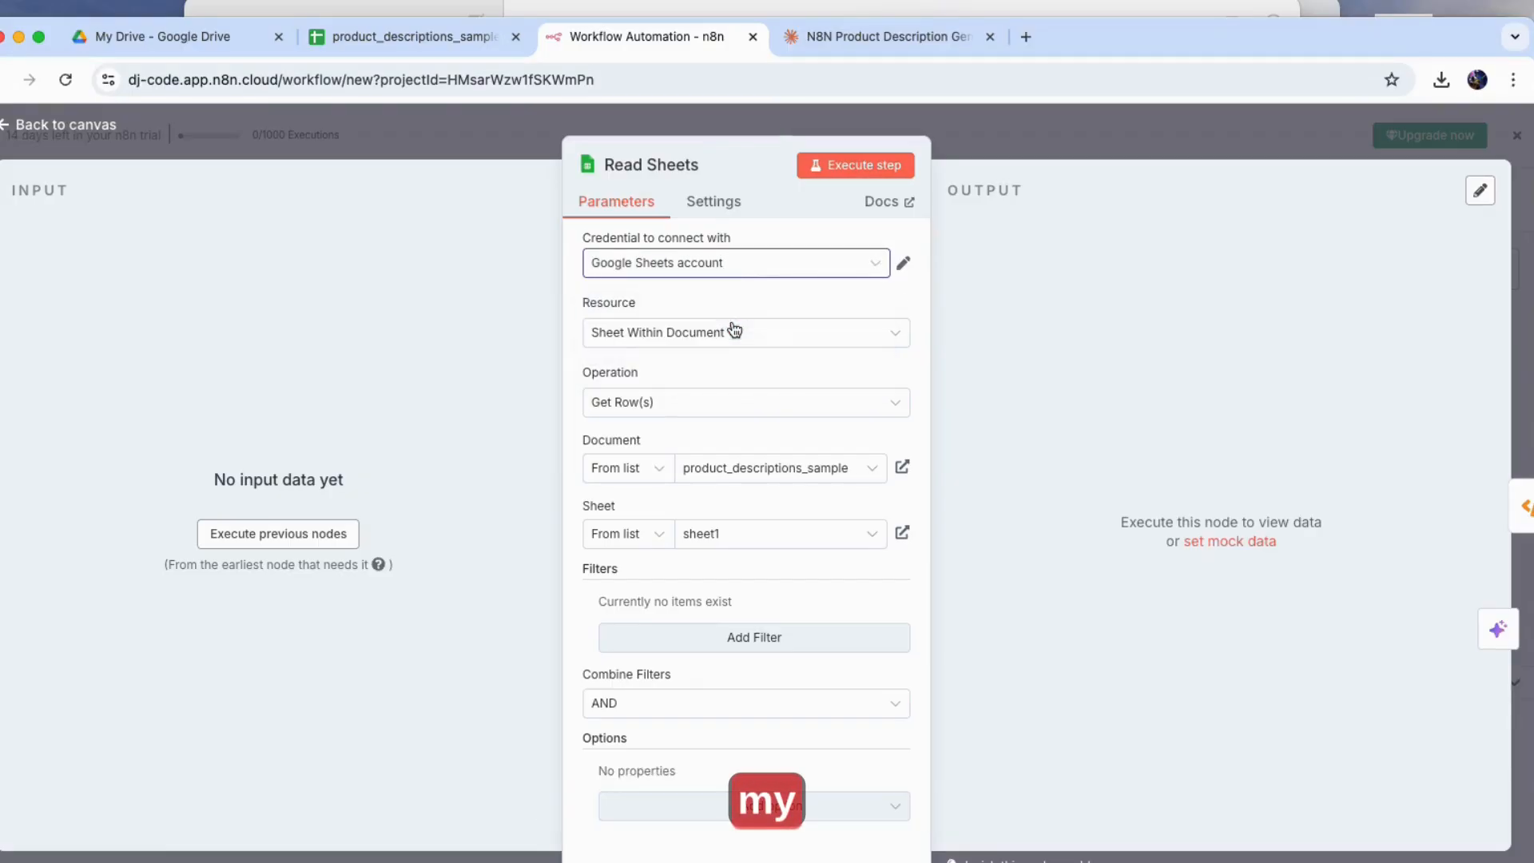
left_click(735, 270)
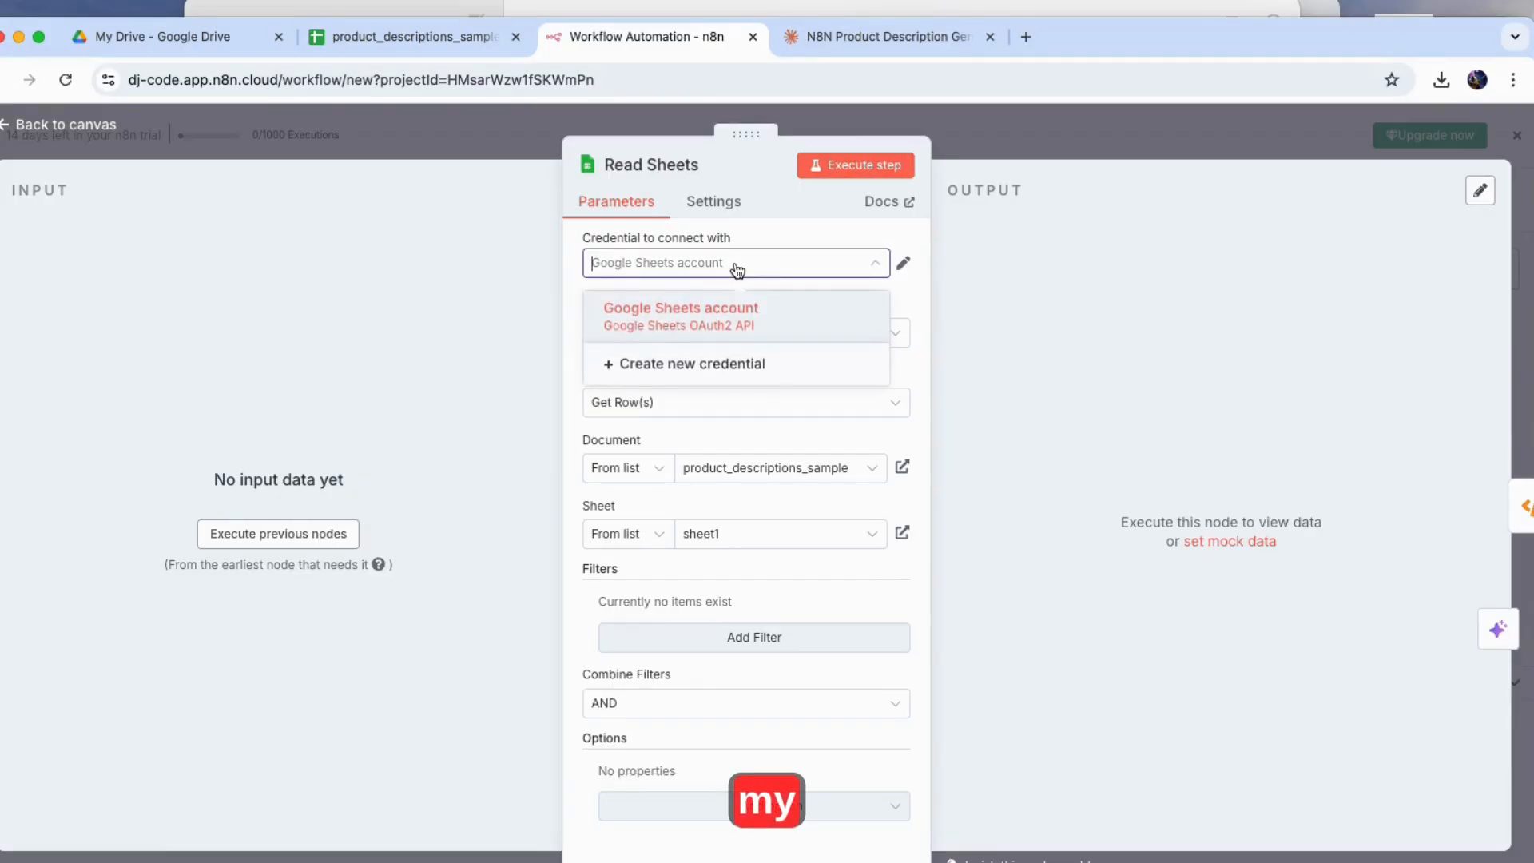
left_click(727, 317)
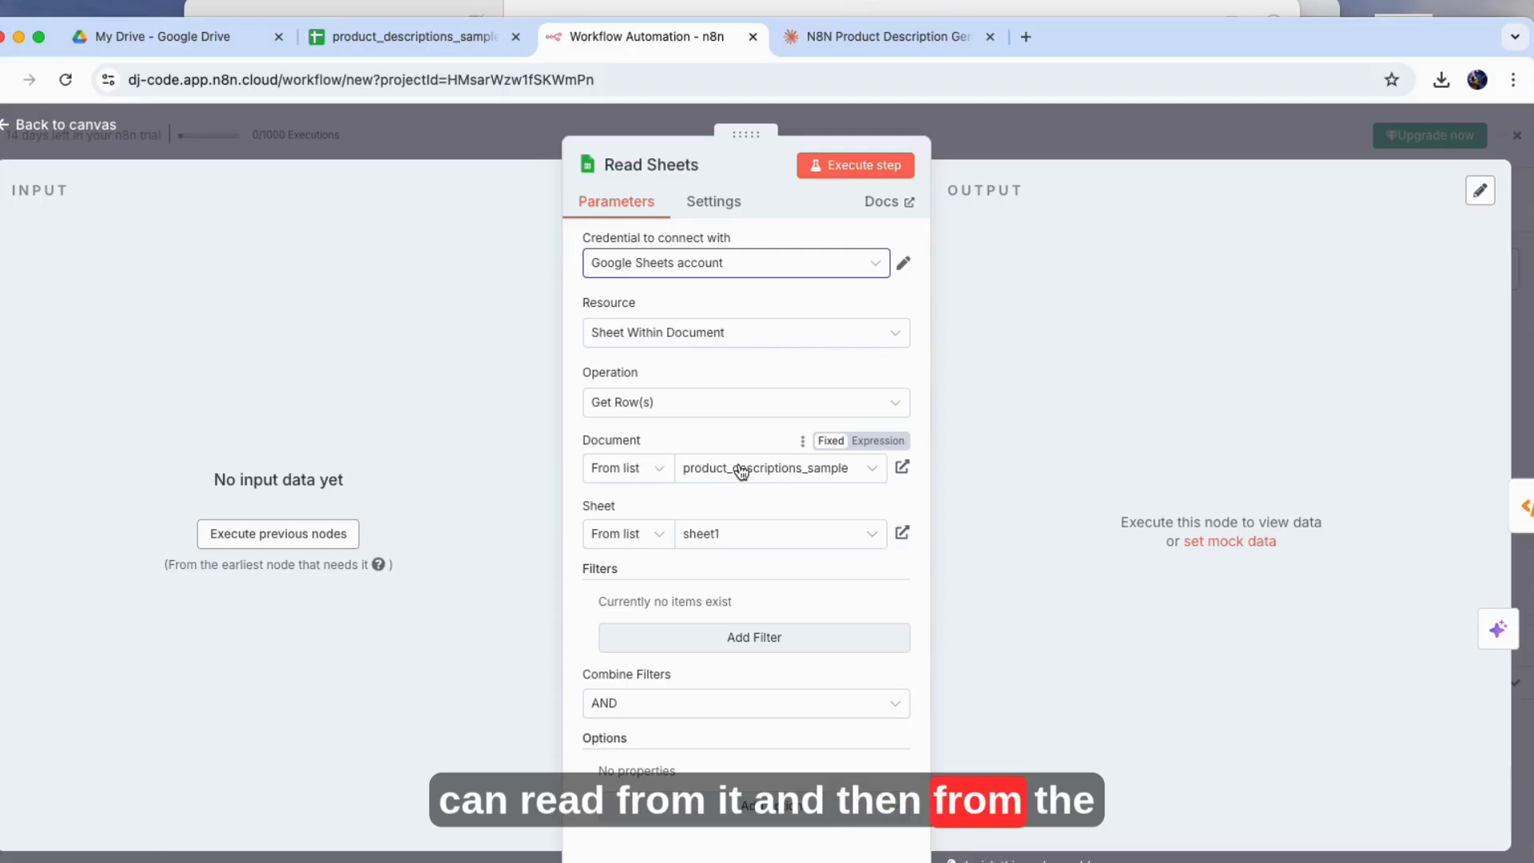
- Set the Read Sheets node's document to product_descriptions_sample, and check that file in Google Drive and Google Sheets before returning to n8n
left_click(776, 471)
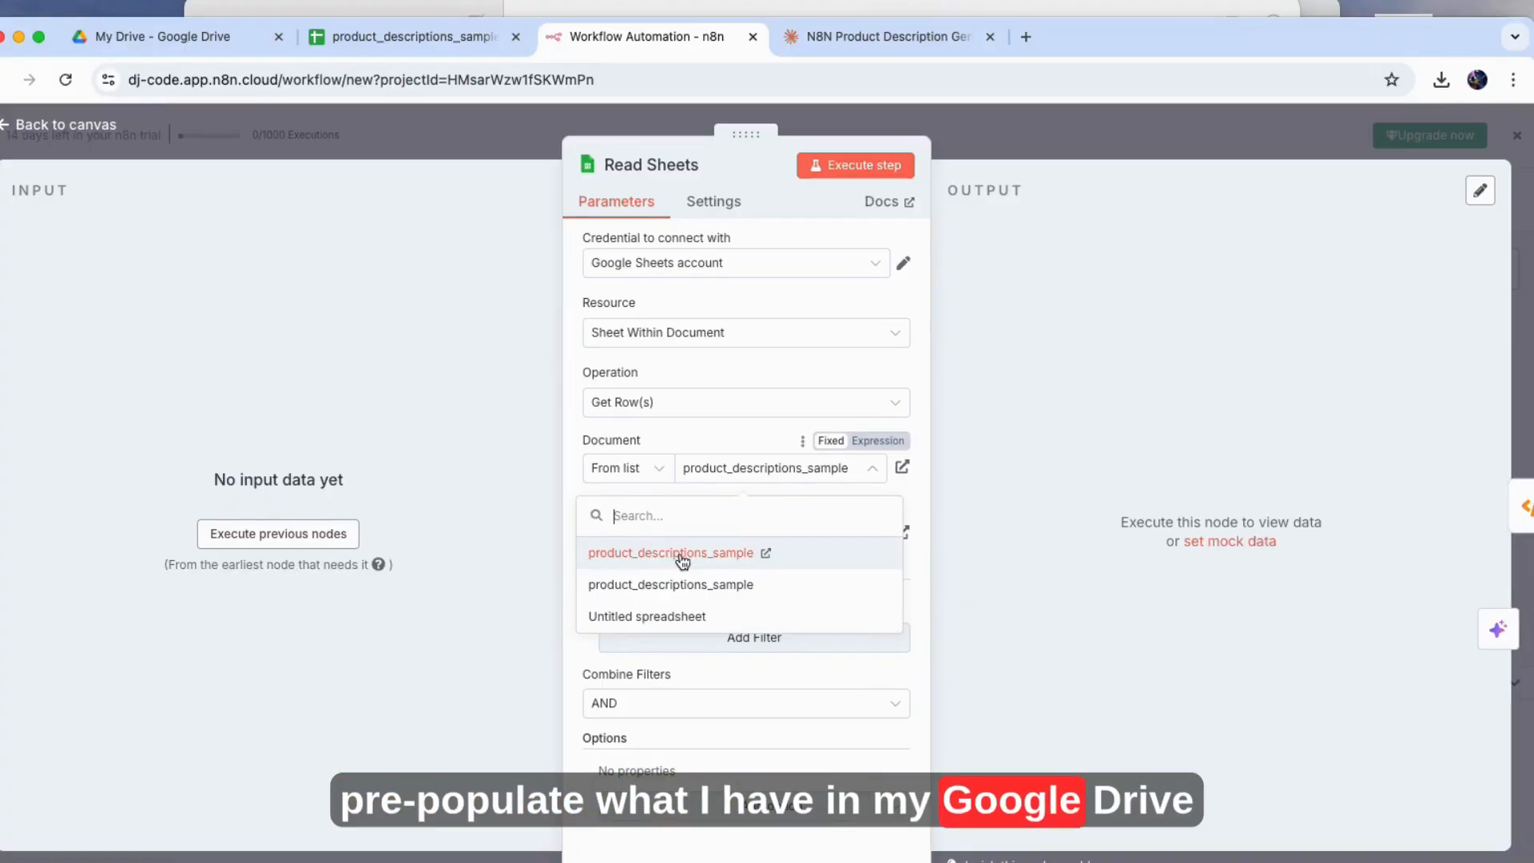
left_click(682, 562)
left_click(152, 36)
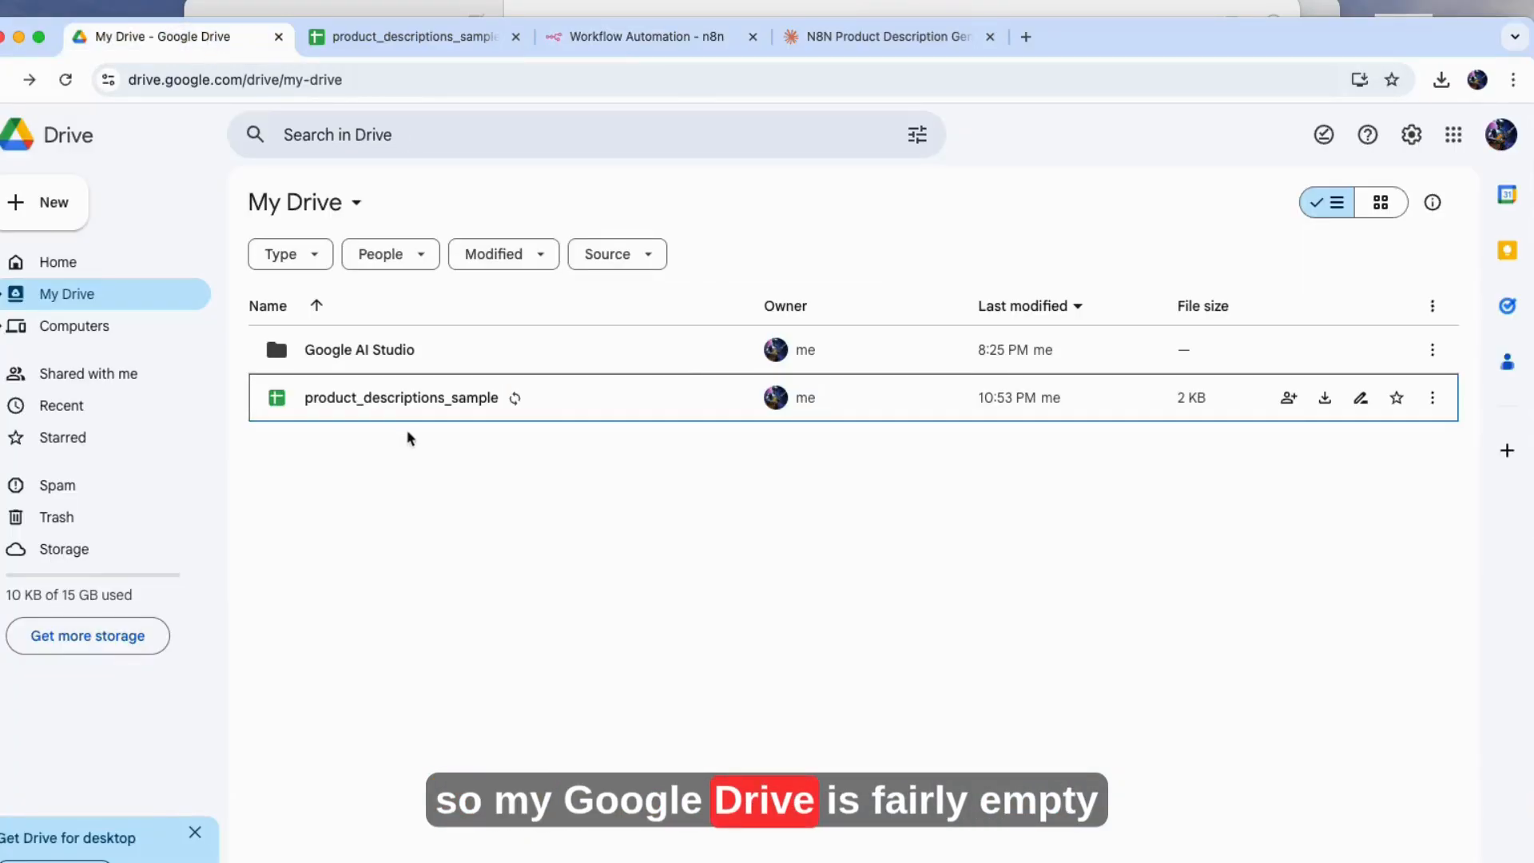
left_click(432, 40)
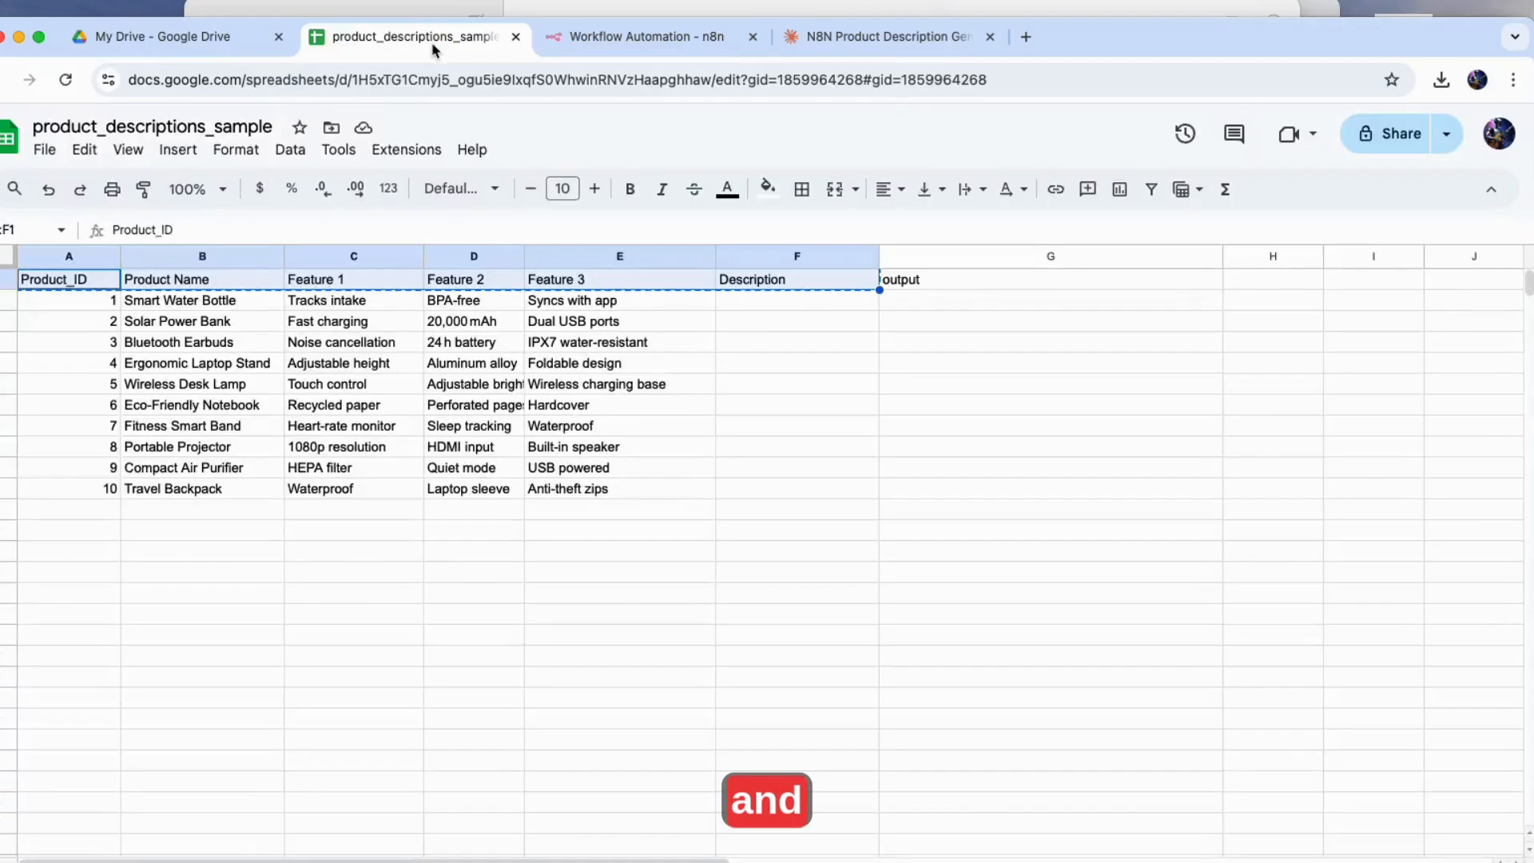
left_click(600, 45)
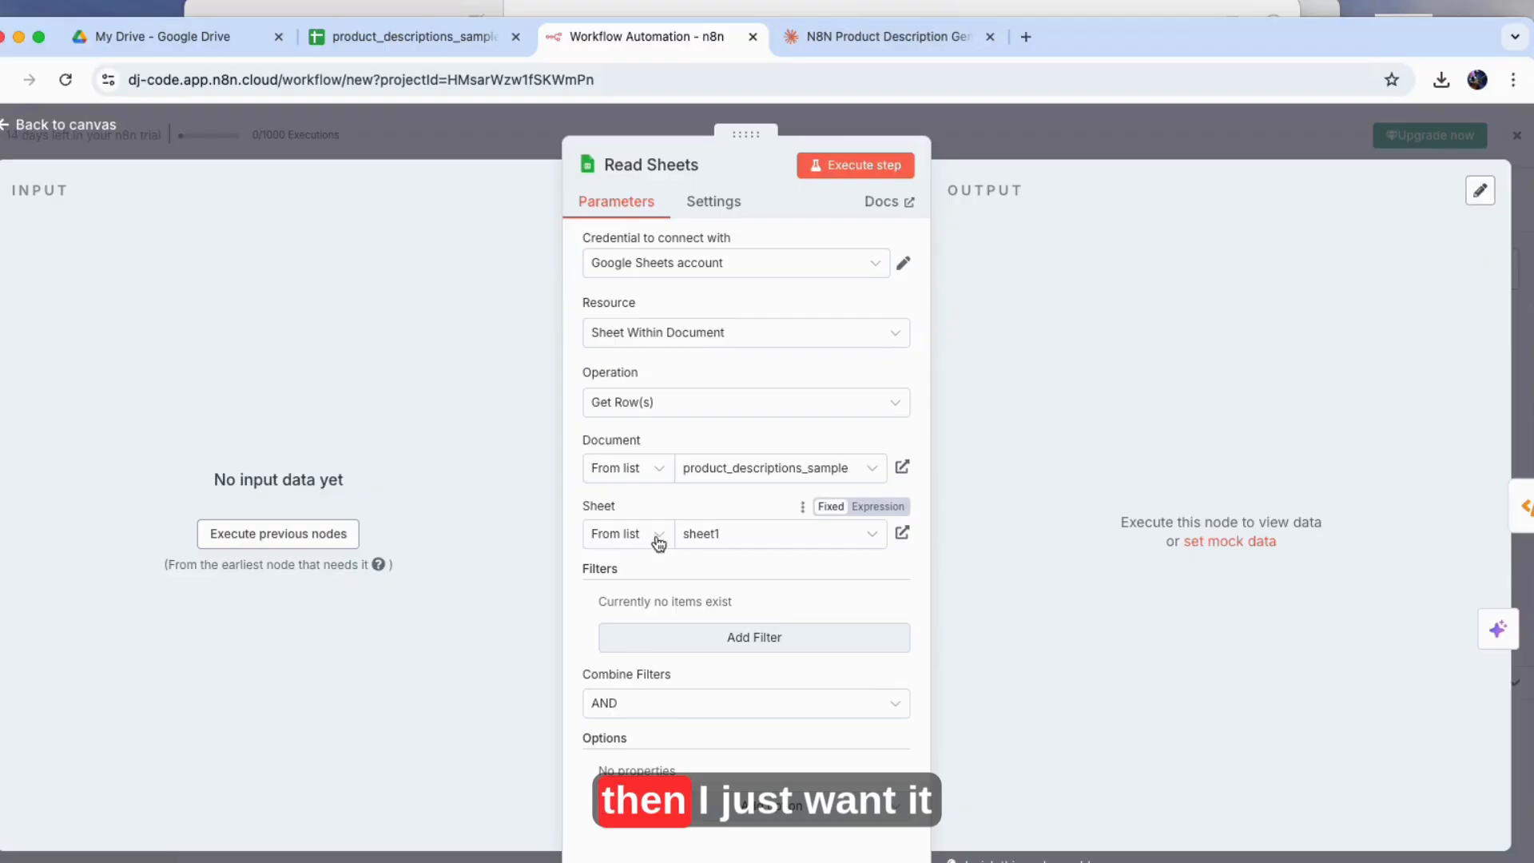
- Check the sheet name in the spreadsheet, choose sheet1 as the Read Sheets node's sheet, and return to the canvas
left_click(420, 37)
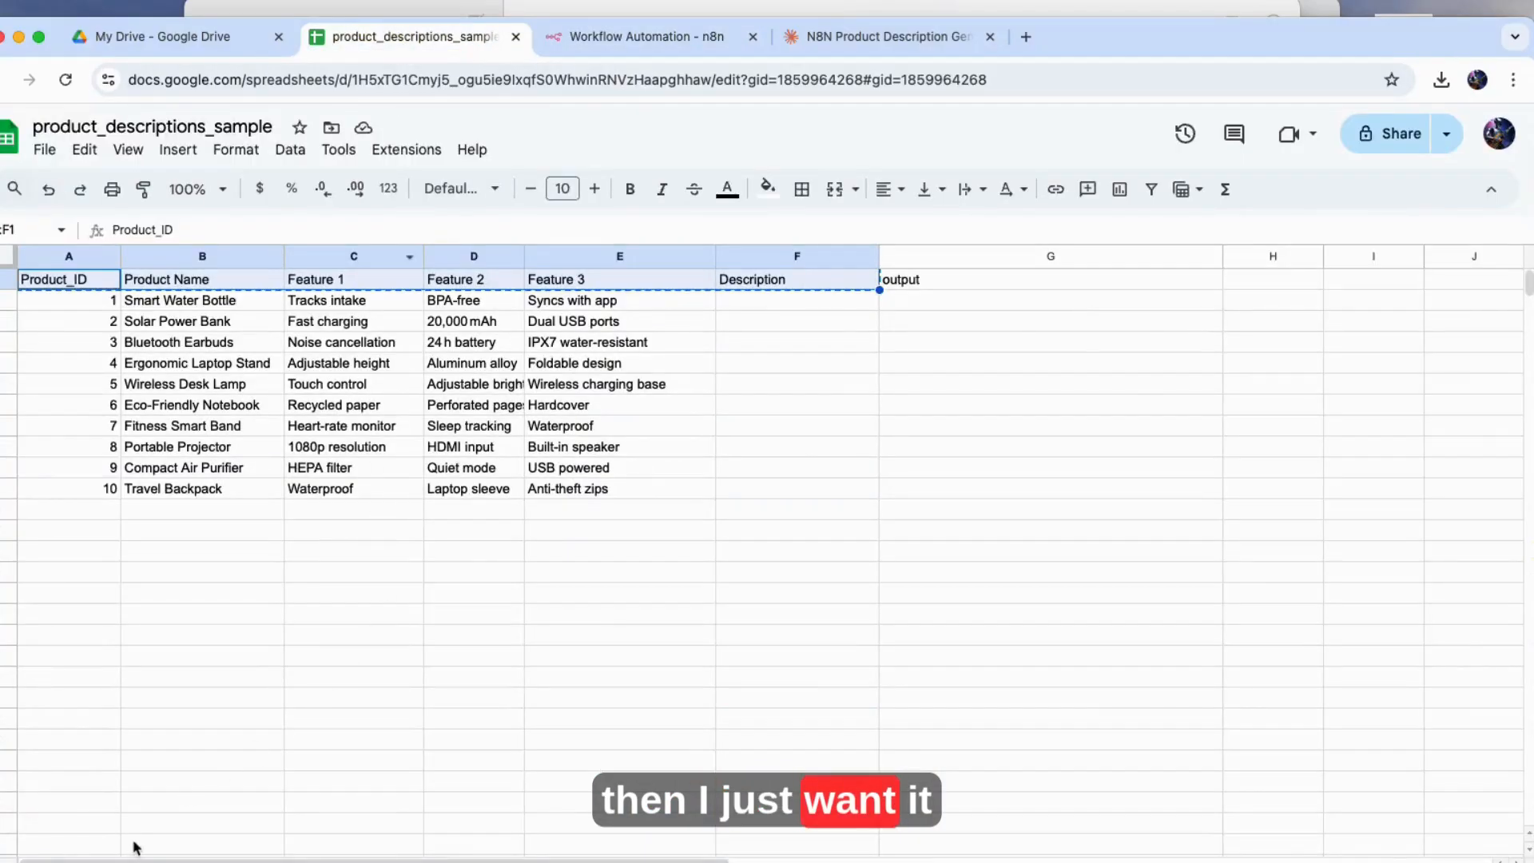
left_click_drag(184, 862, 185, 854)
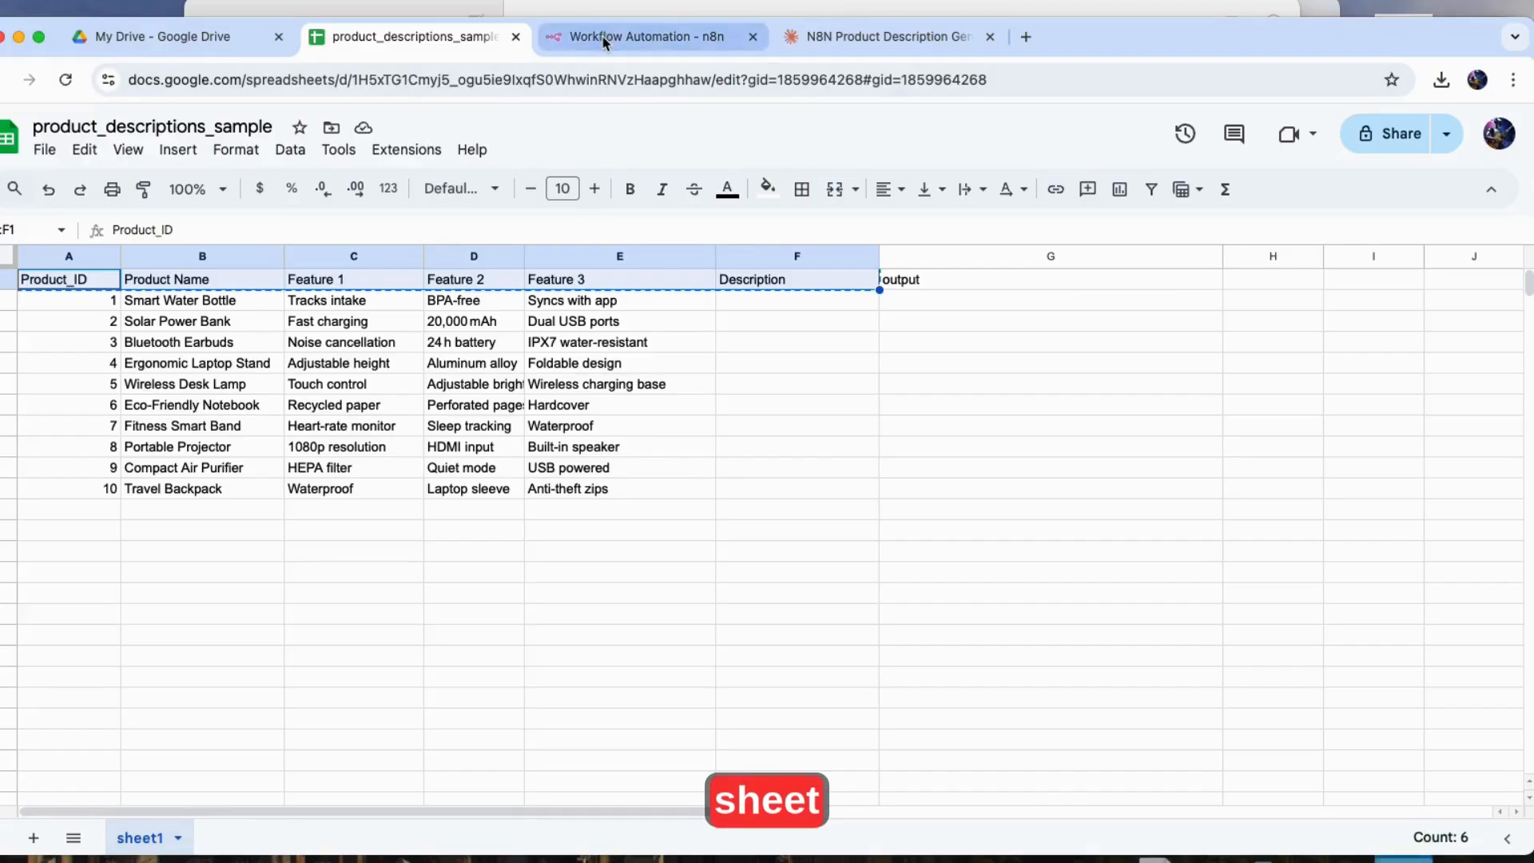
left_click(639, 37)
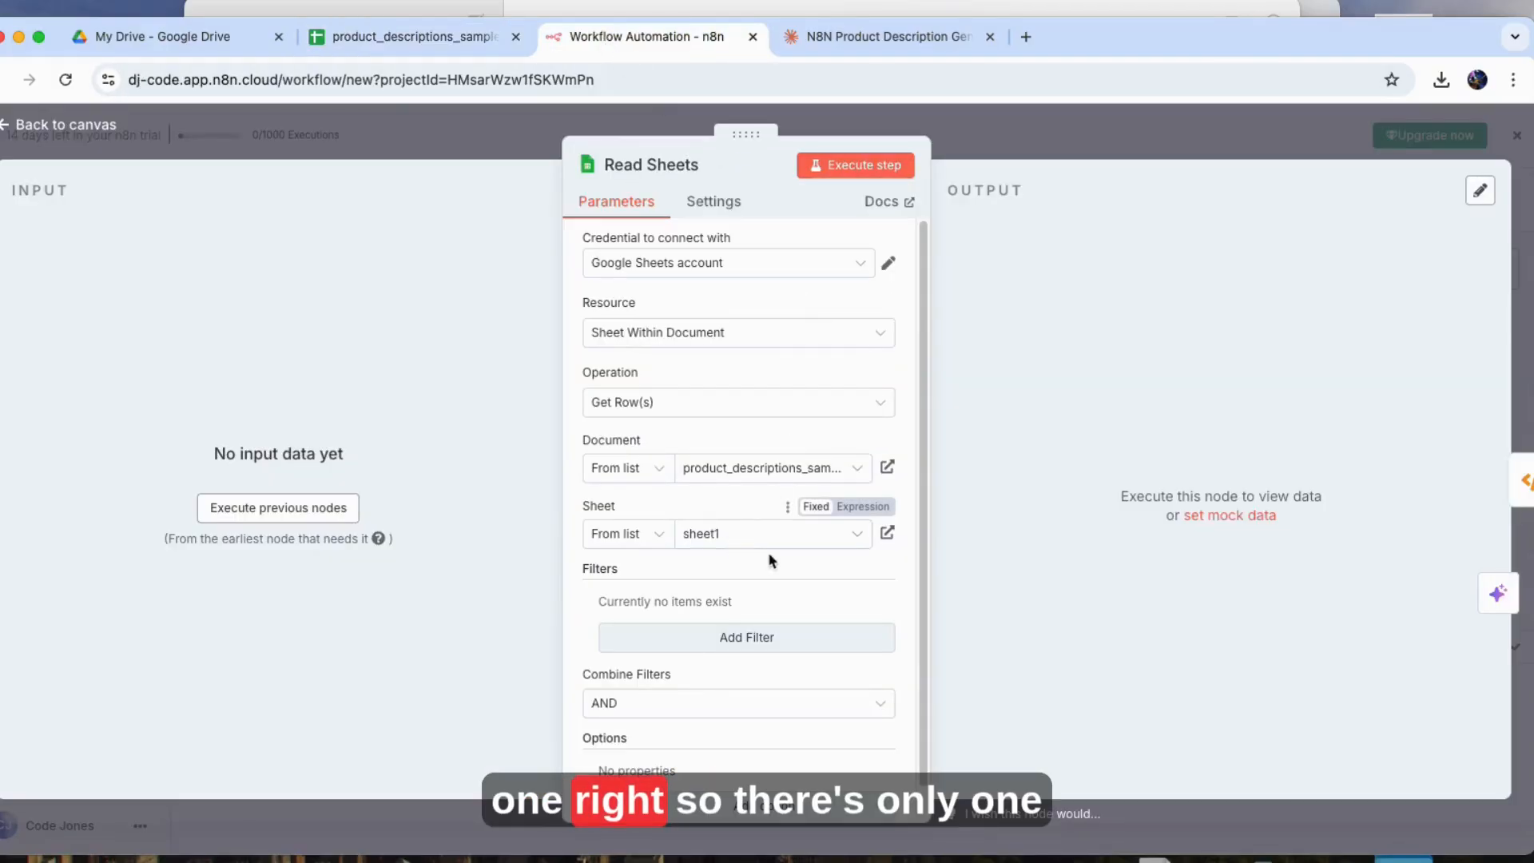
left_click(746, 535)
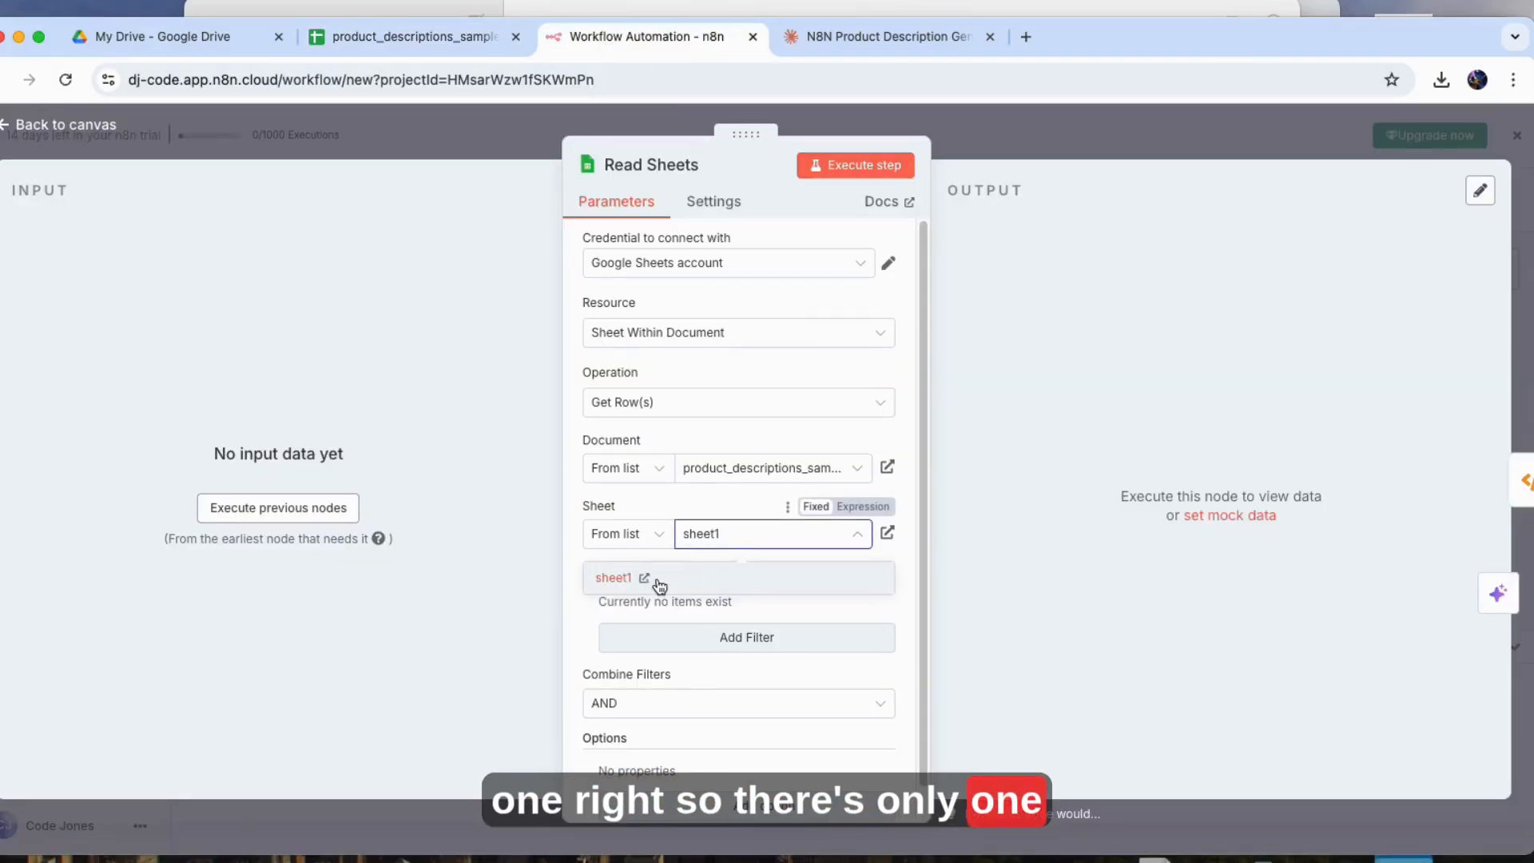
left_click(657, 577)
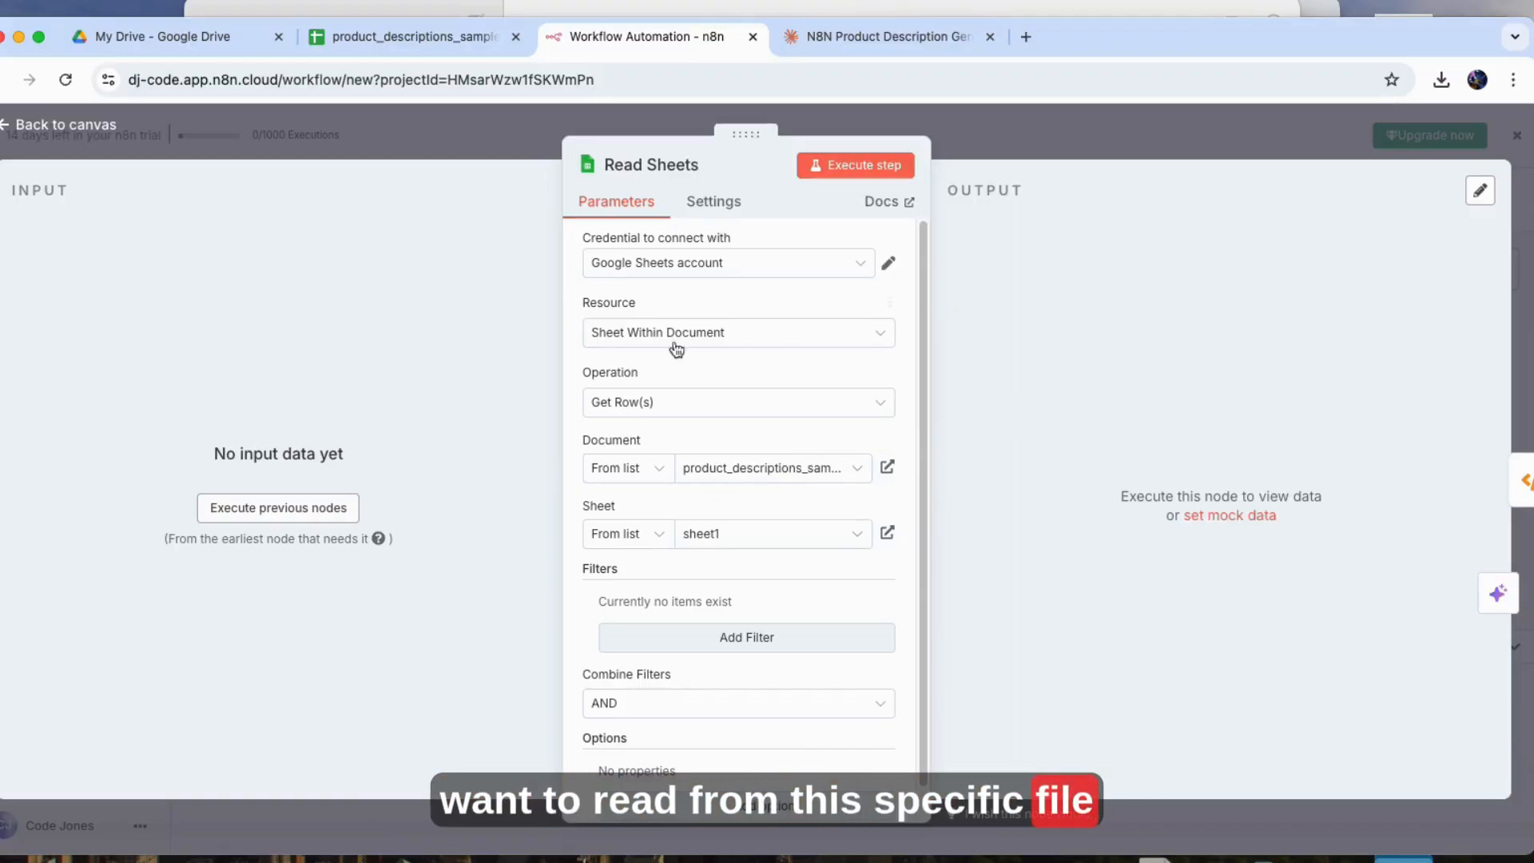
left_click(76, 125)
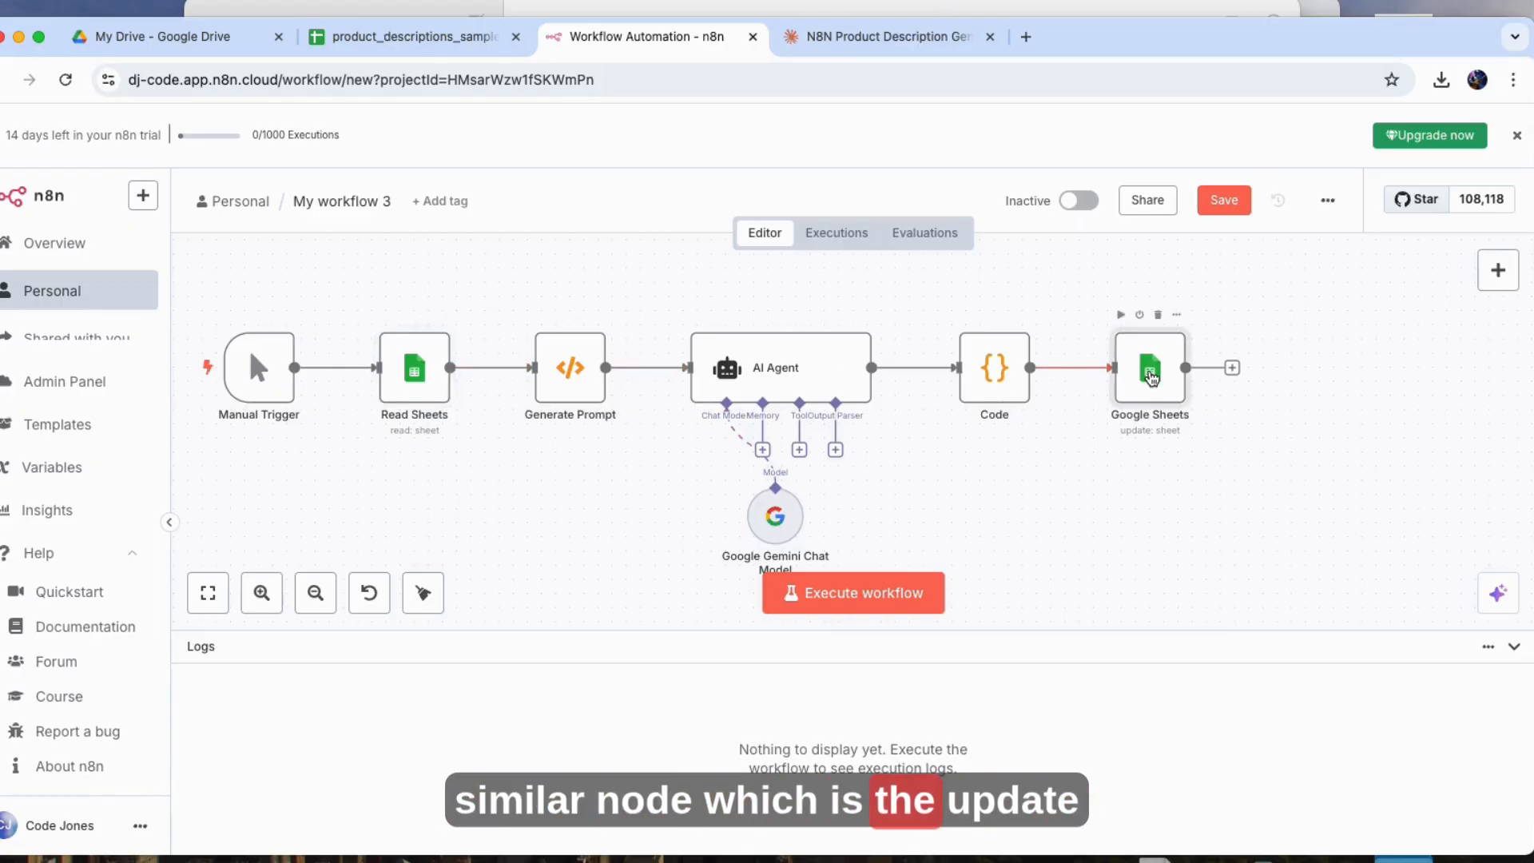
- Review the final Google Sheets node's Update Row parameters against the Description column of the product_descriptions_sample spreadsheet
double_click(1144, 373)
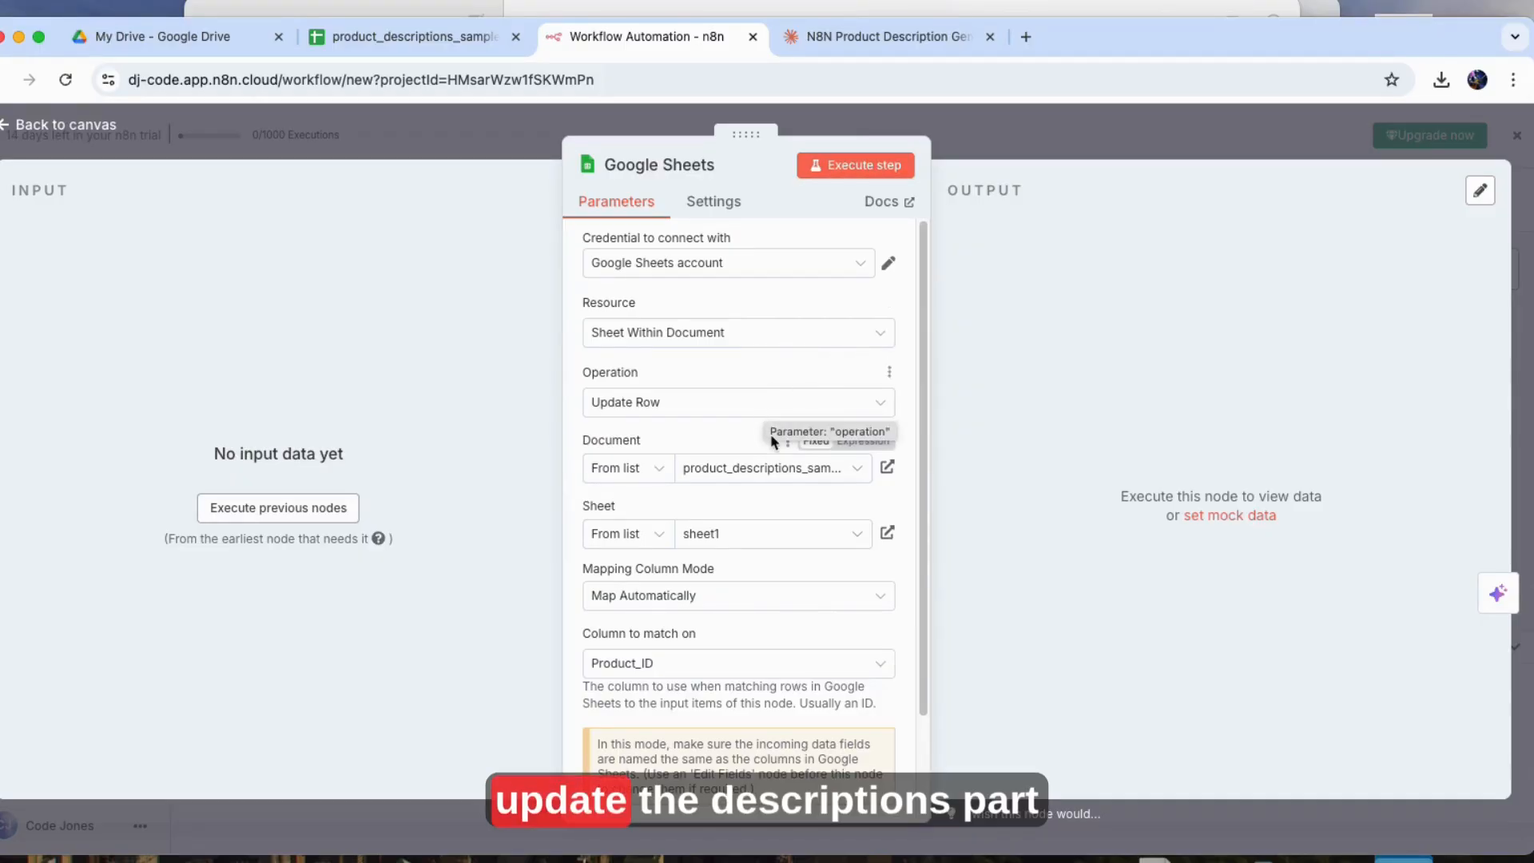
left_click(409, 40)
left_click_drag(789, 304, 821, 415)
left_click(648, 40)
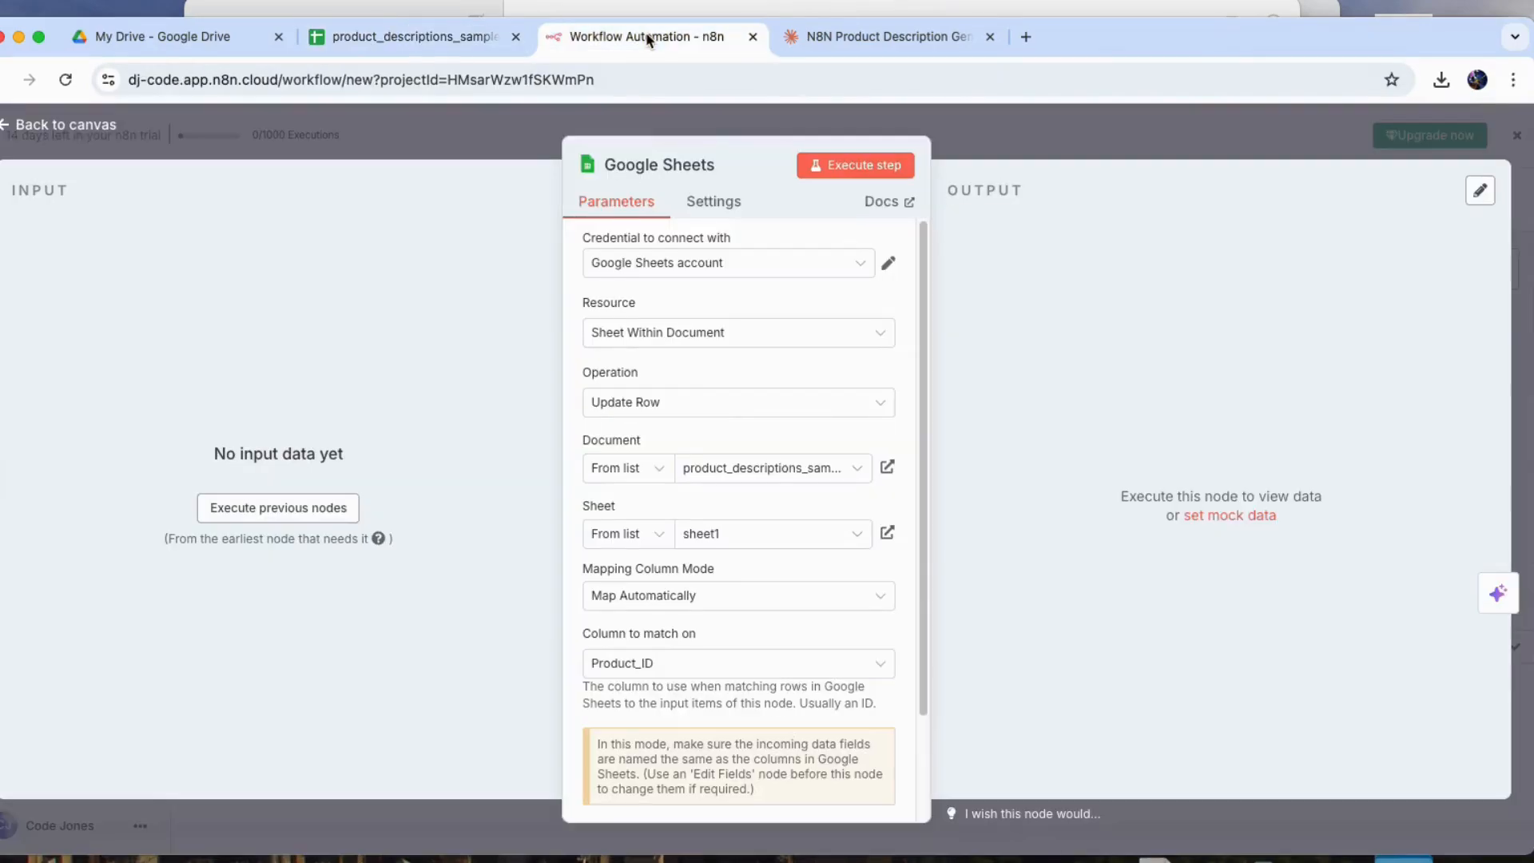
scroll(722, 421, "down", 2)
scroll(722, 421, "up", 2)
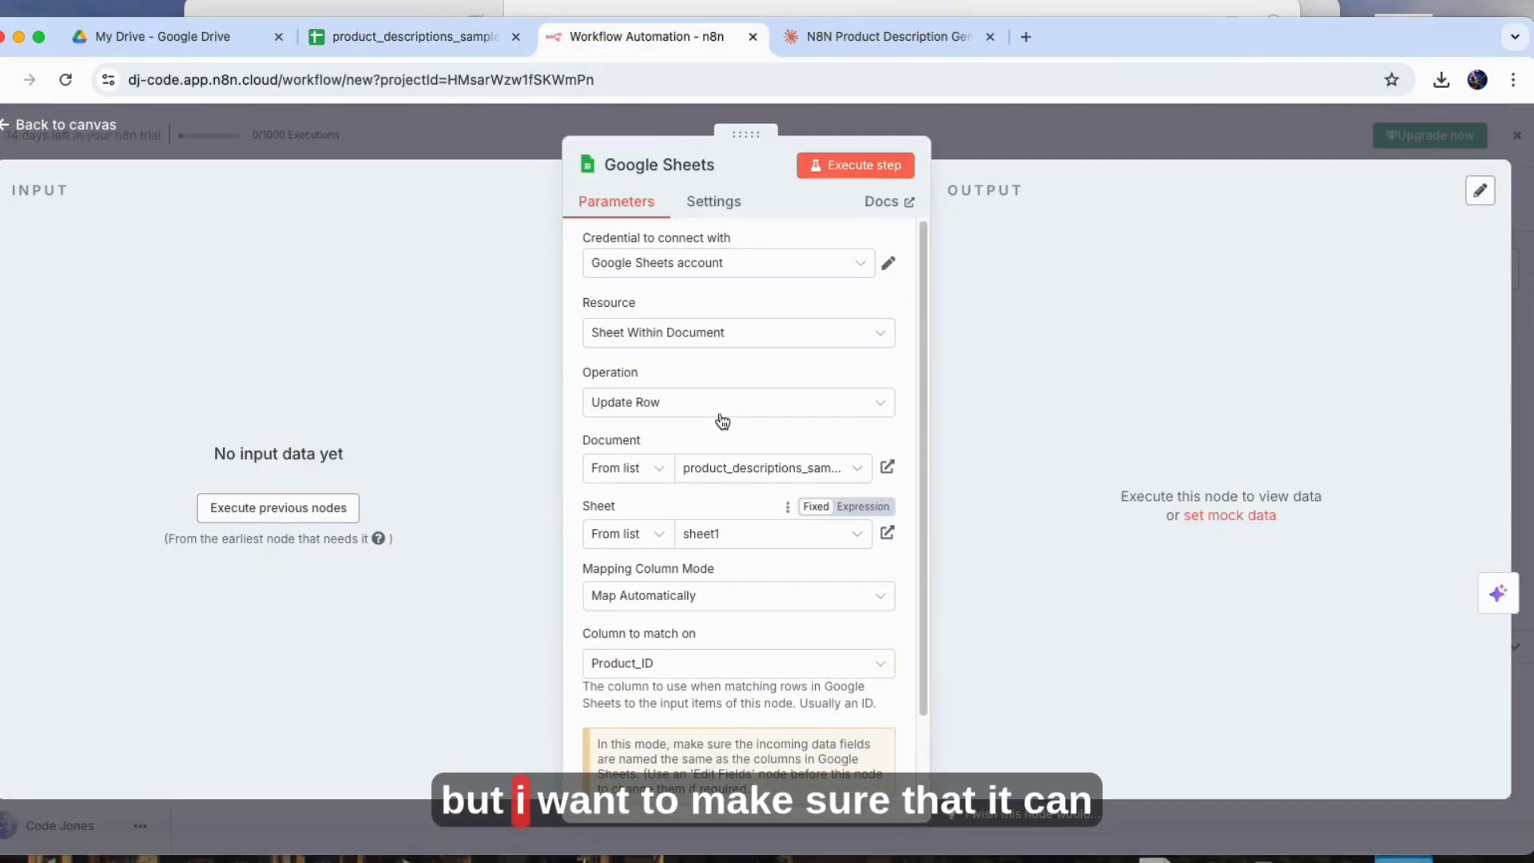
- Select the Google Sheets account as the update node's credential and return to the canvas
left_click(716, 270)
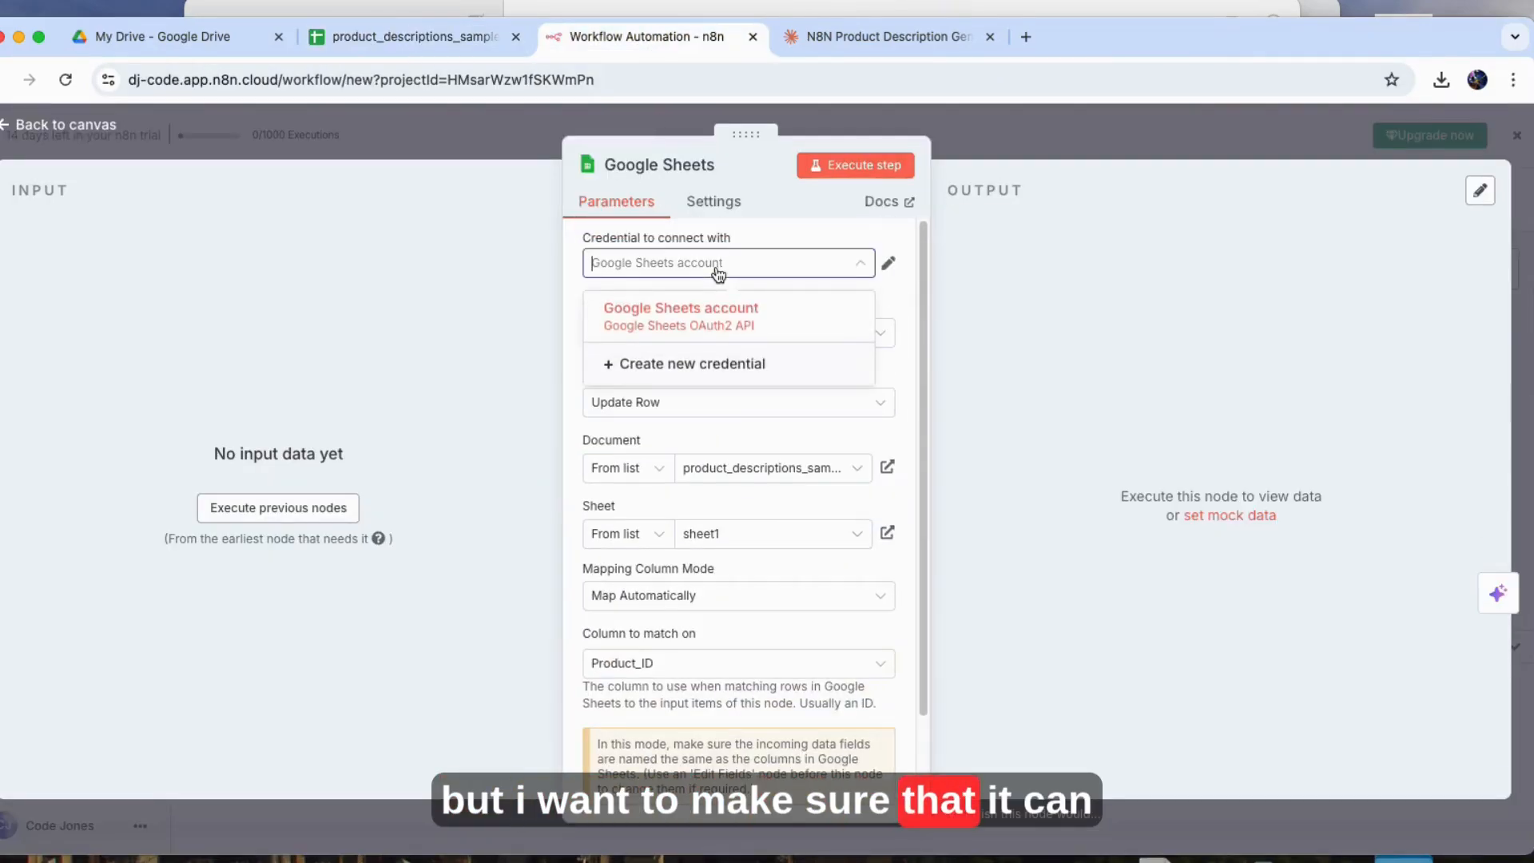
left_click(716, 324)
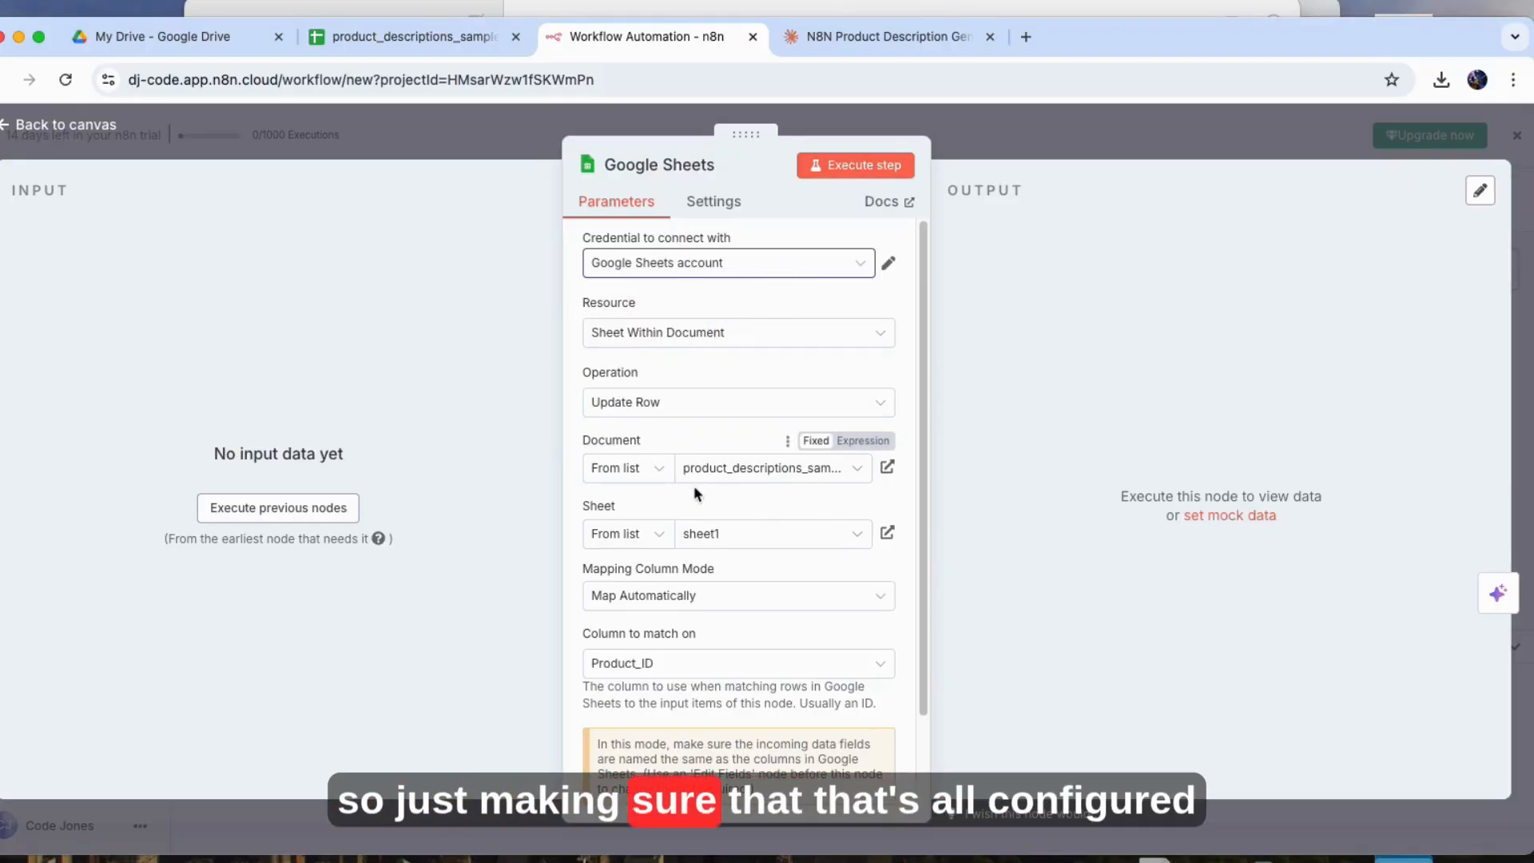
scroll(691, 491, "down", 2)
left_click(87, 128)
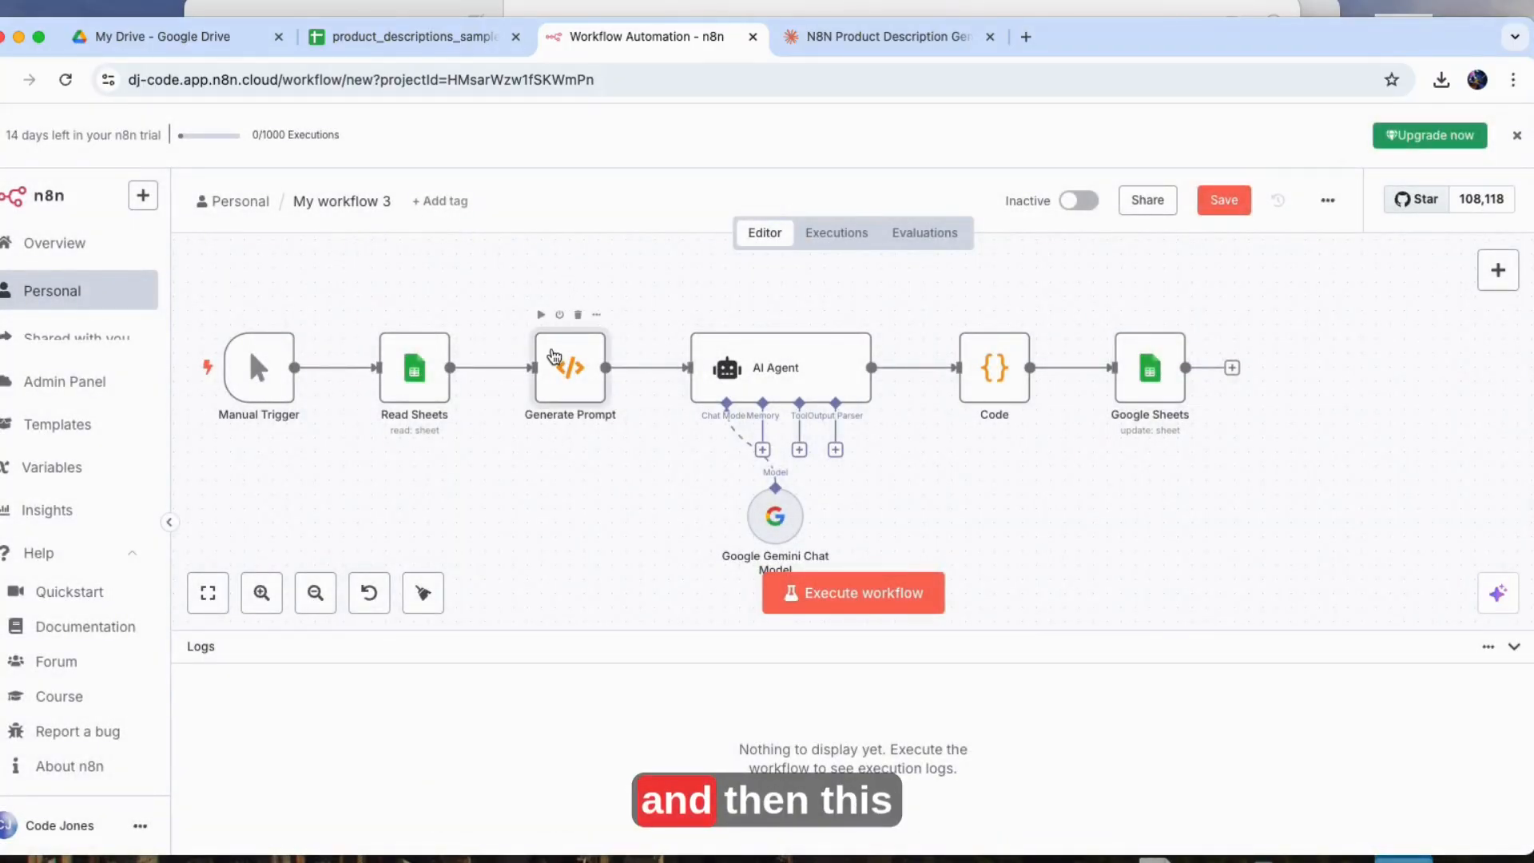
- Open the Generate Prompt node, widen its panel, and read its JavaScript prompt code in the expanded editor
double_click(553, 403)
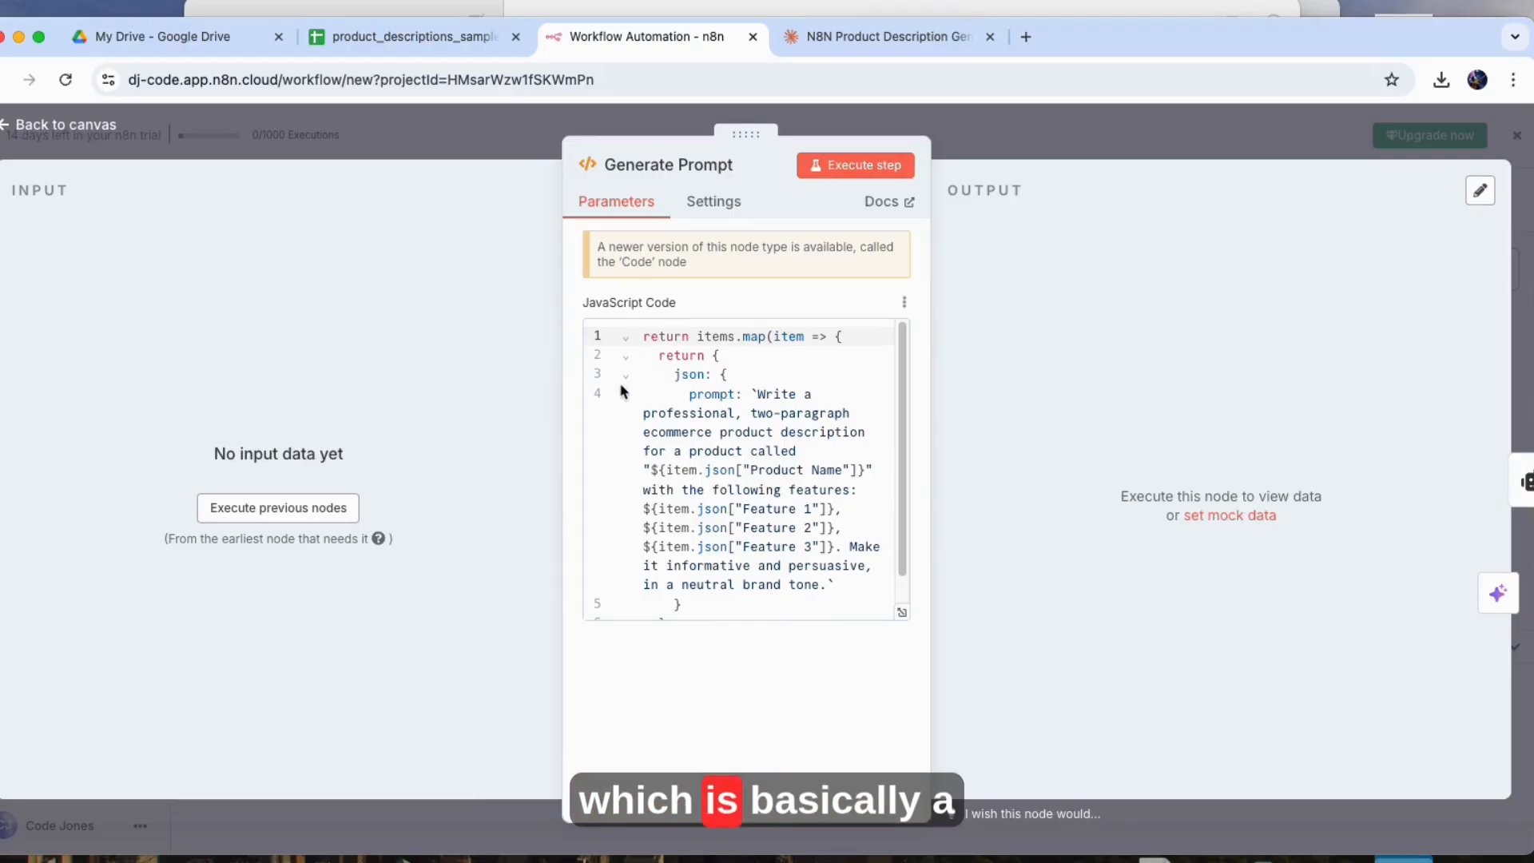
scroll(804, 405, "down", 1)
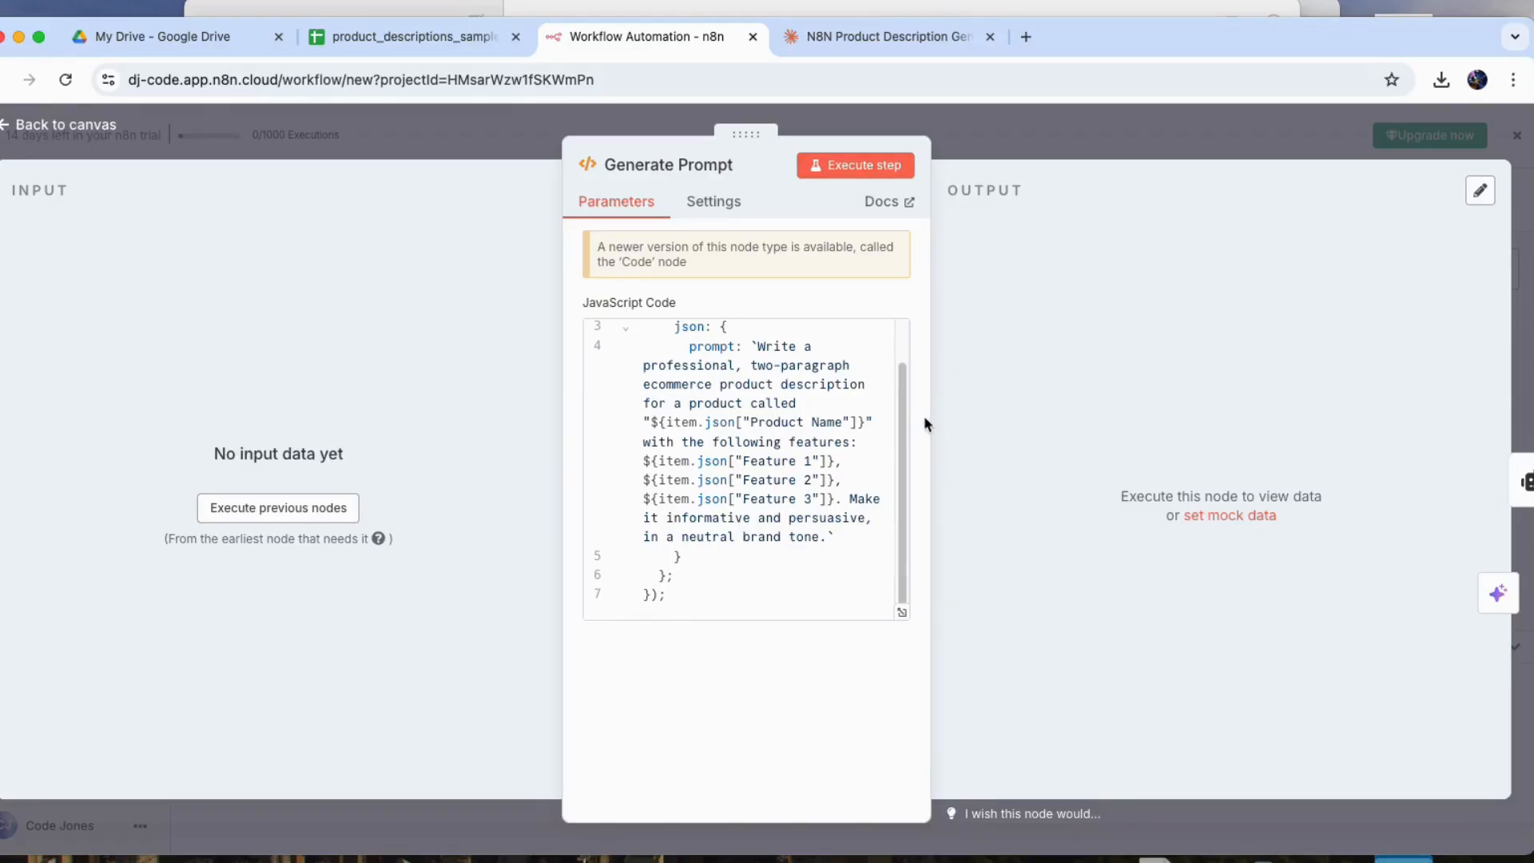
left_click_drag(930, 420, 1108, 429)
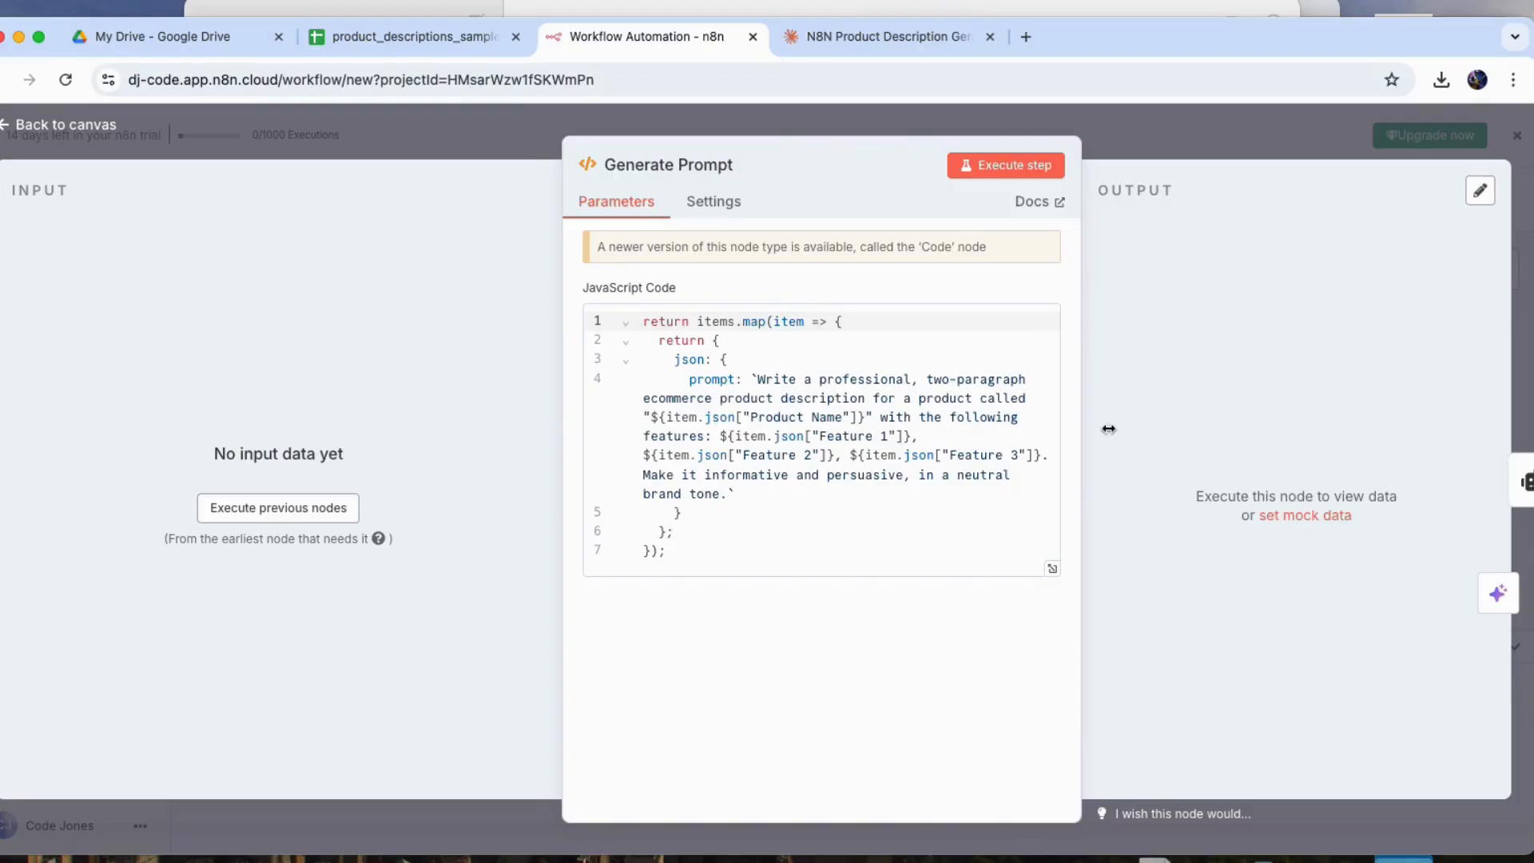
left_click(1055, 570)
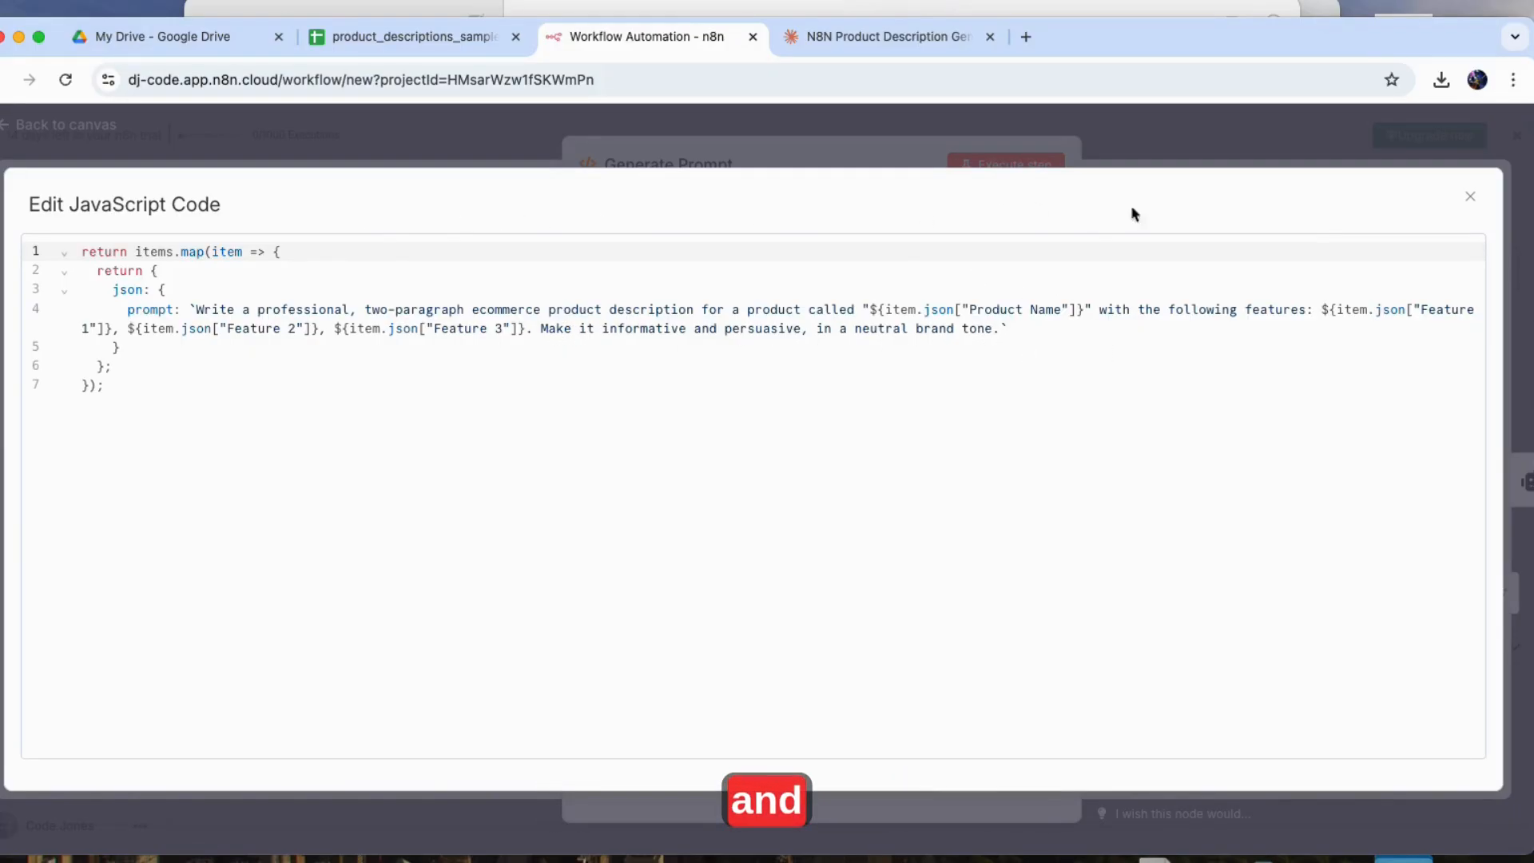
left_click(1470, 198)
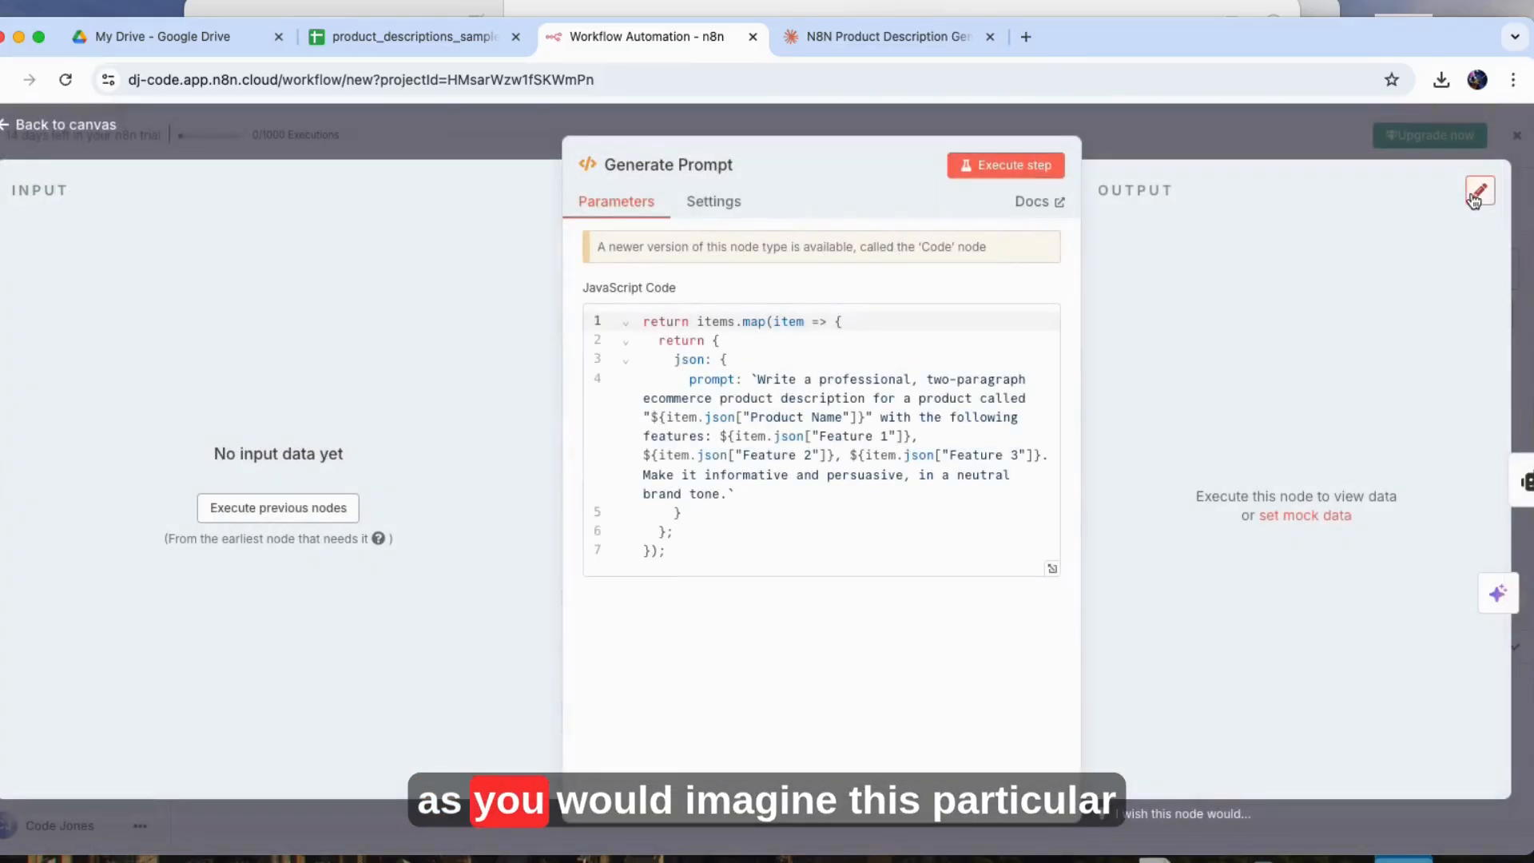
- Compare the spreadsheet's product rows with the Generate Prompt code, view that node's settings, and return to the canvas
left_click(402, 36)
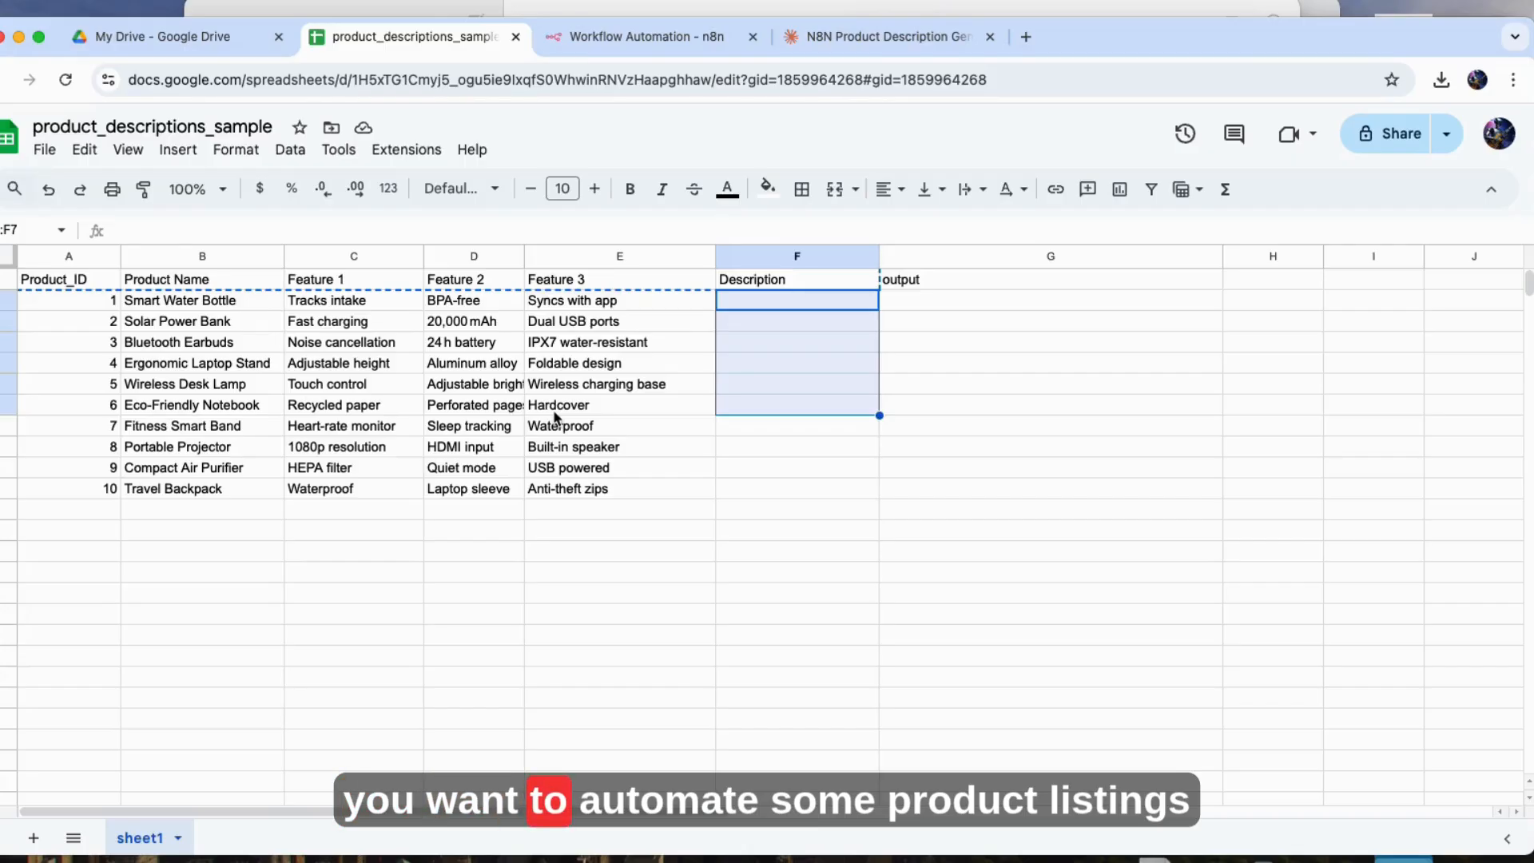
left_click(639, 41)
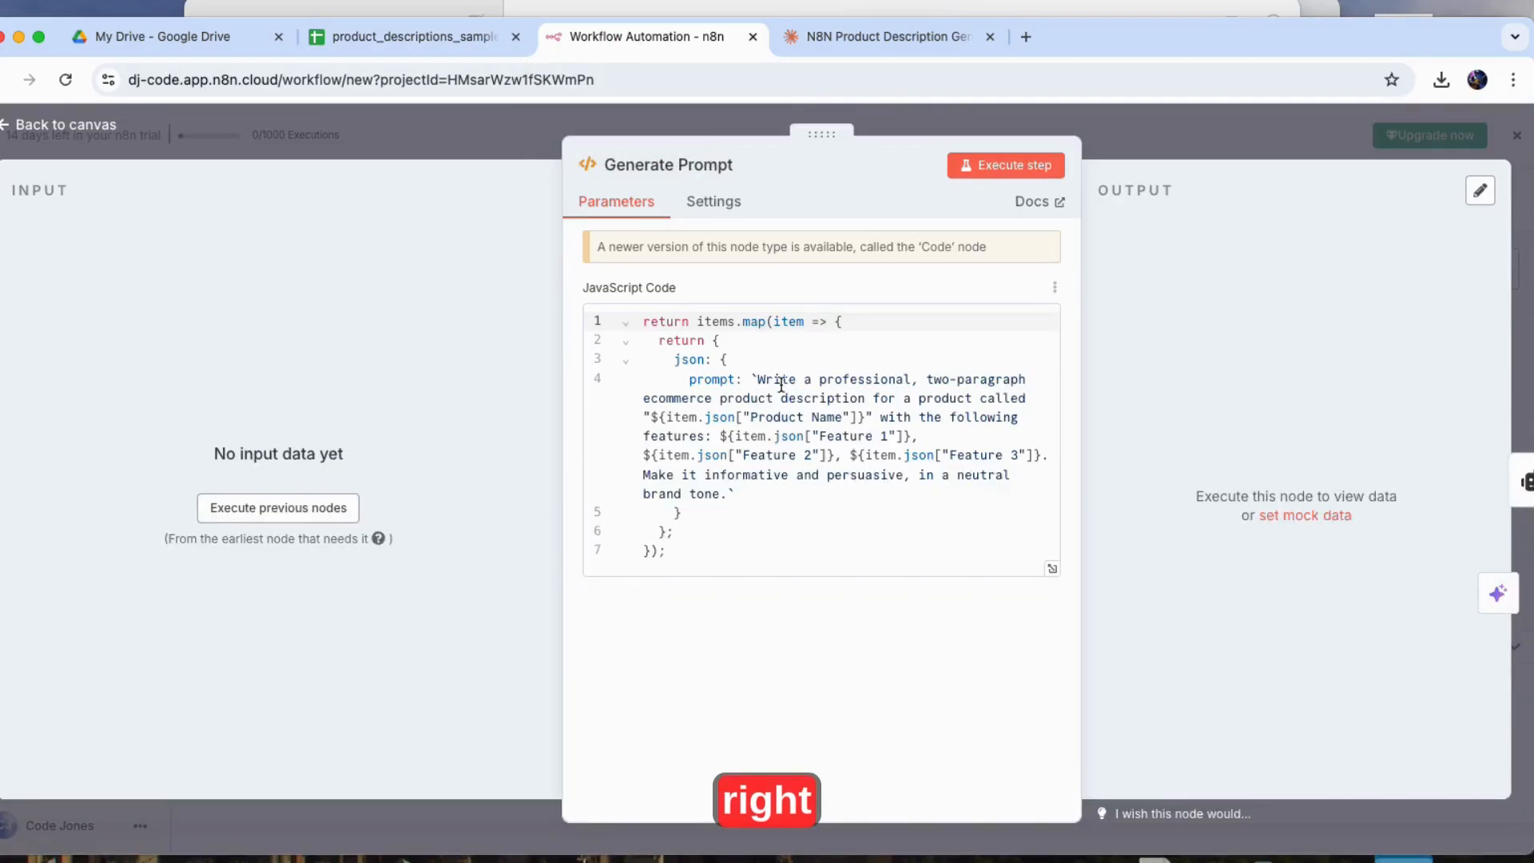
left_click_drag(741, 202, 703, 211)
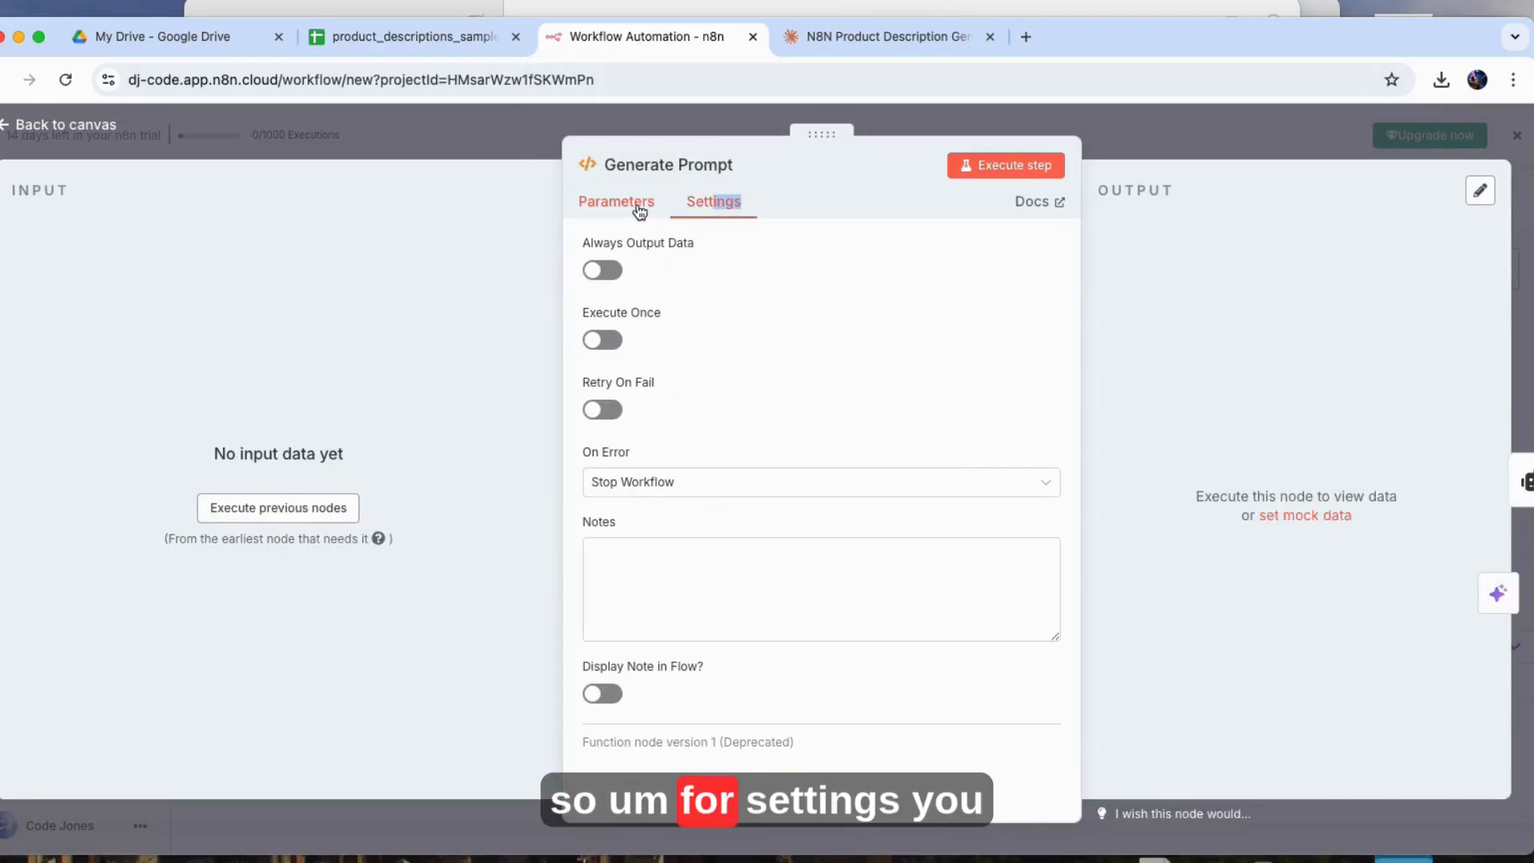
left_click(593, 203)
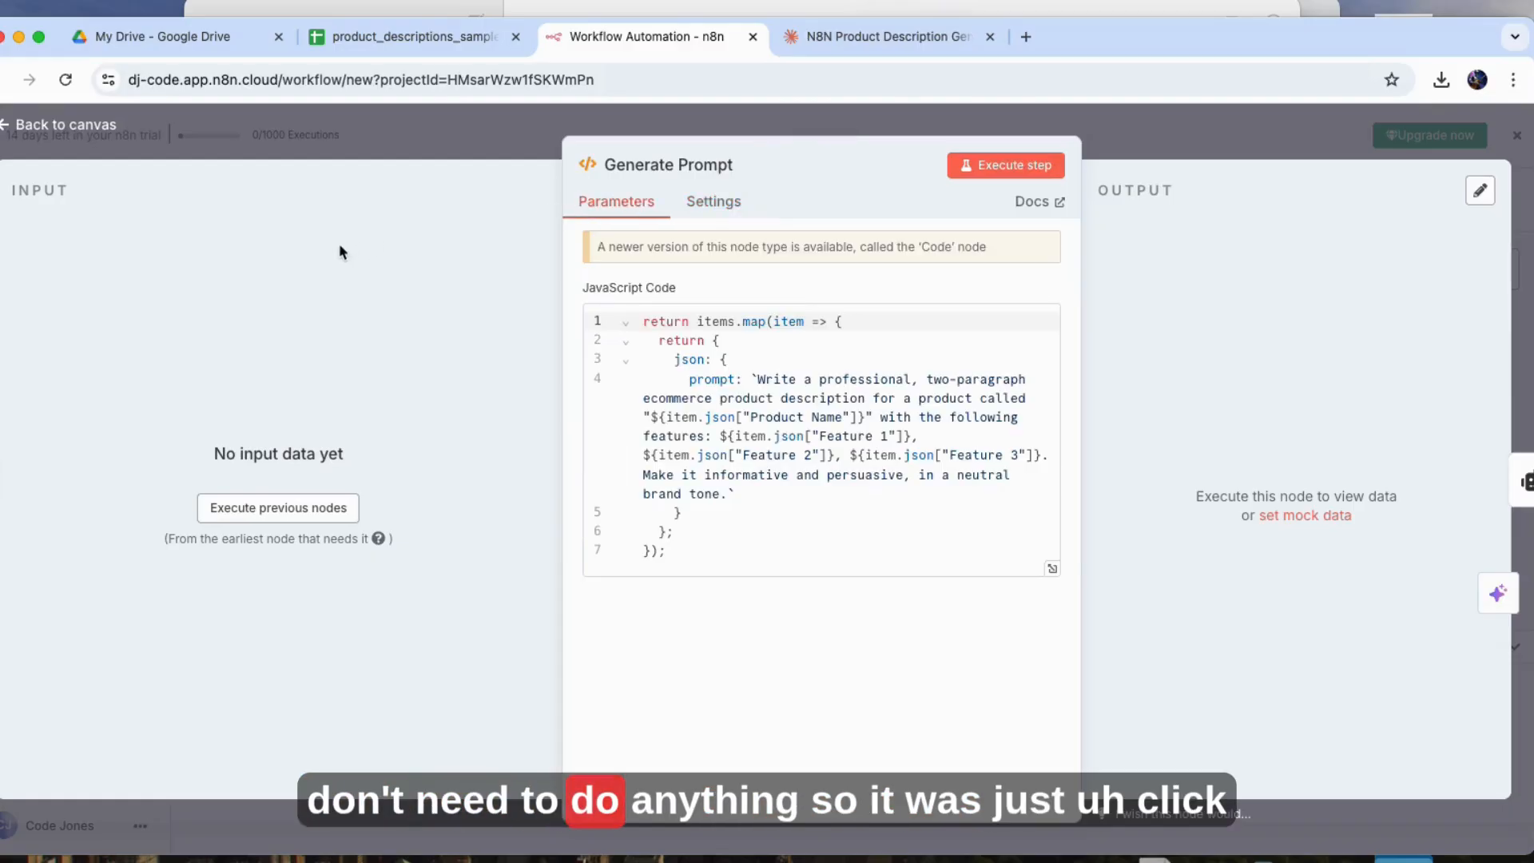
left_click(76, 126)
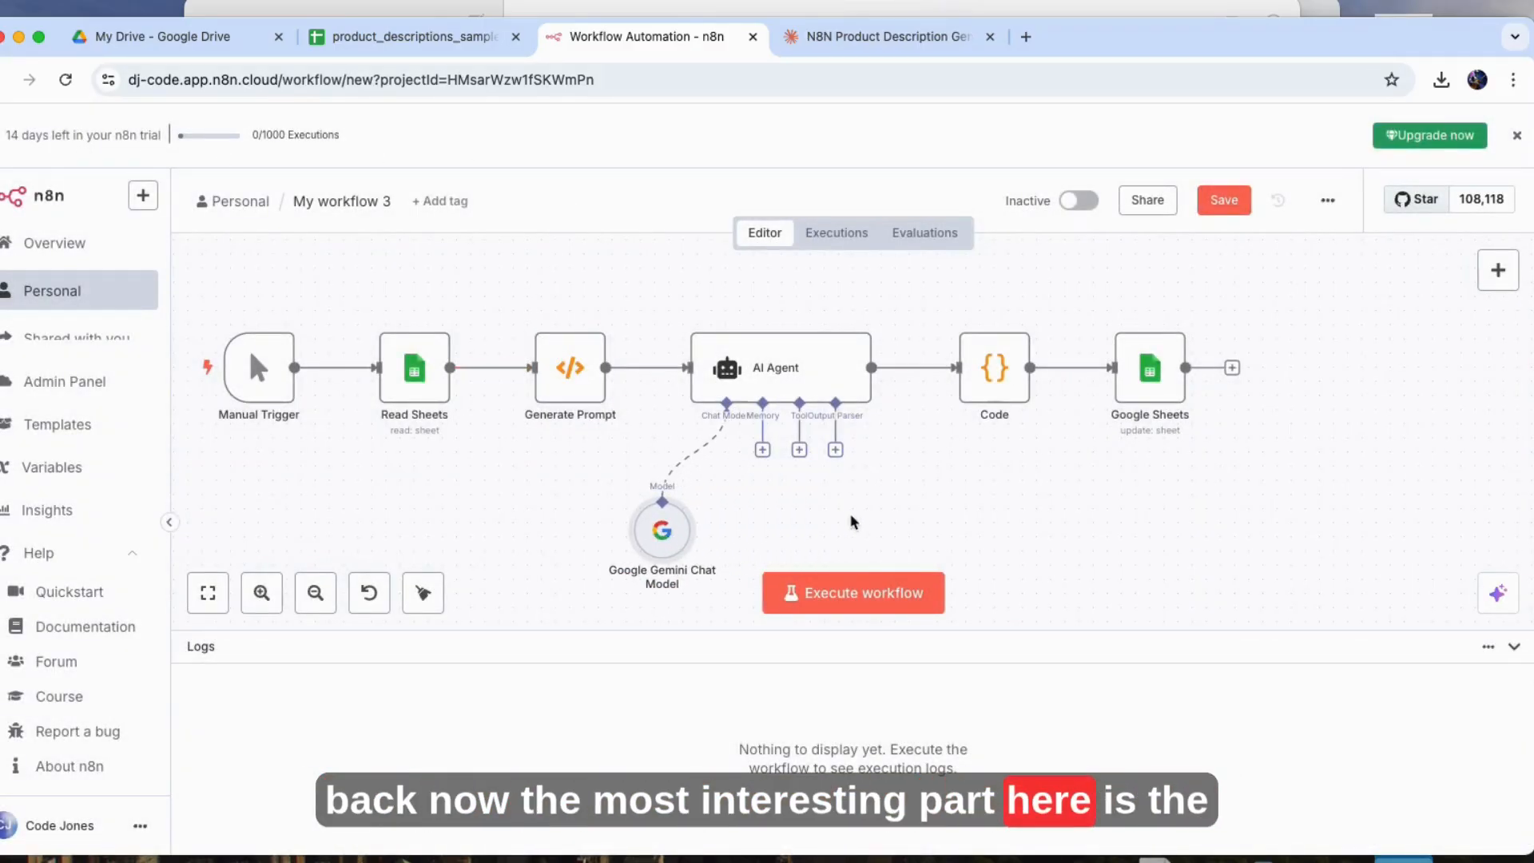
- Open the AI Agent node and set its Source for Prompt (User Message) to Define below
double_click(783, 369)
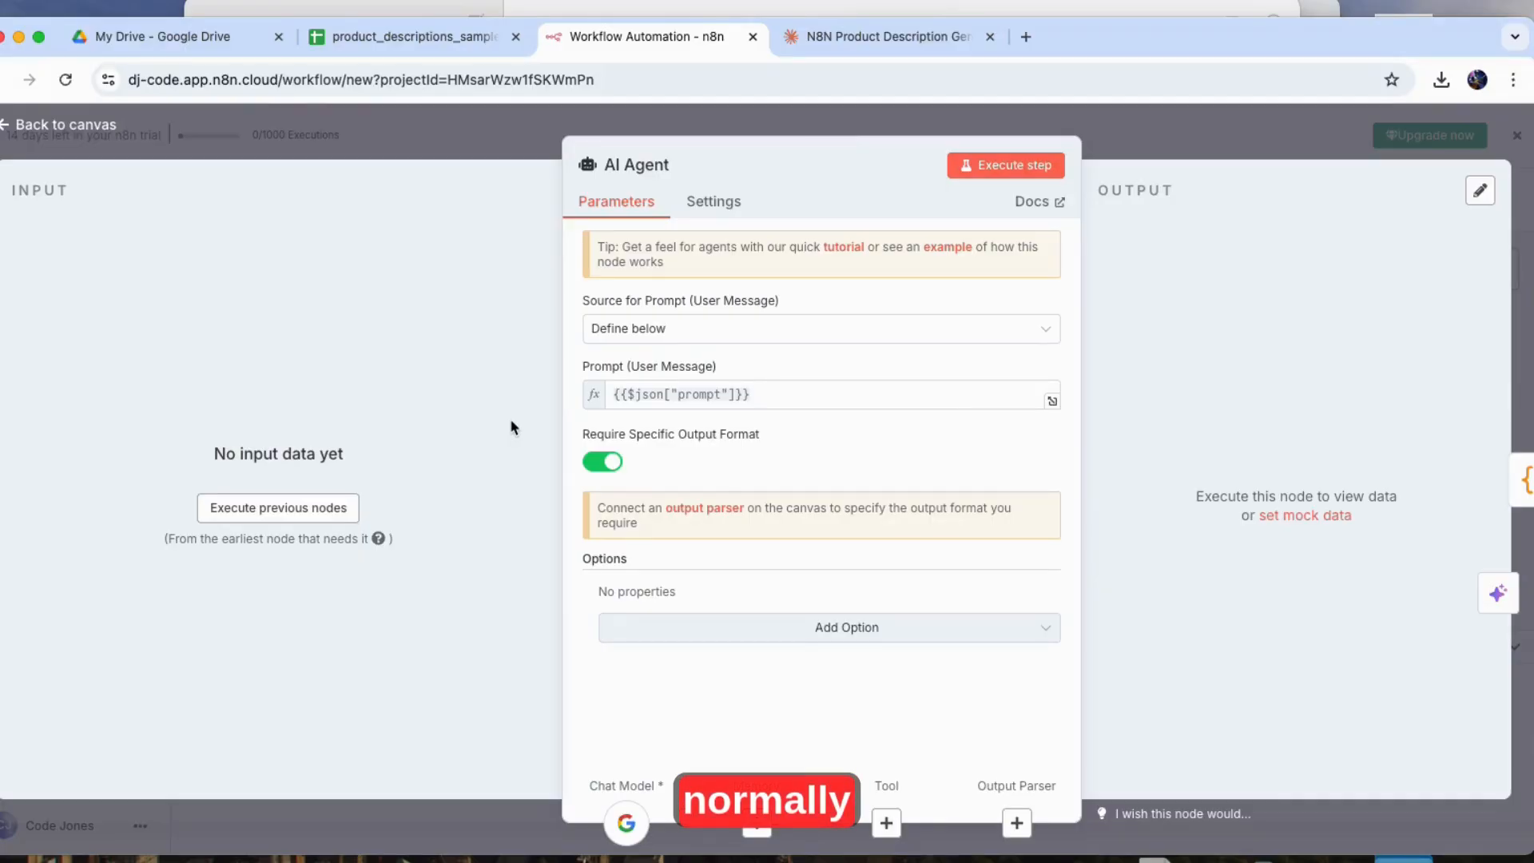
left_click(752, 329)
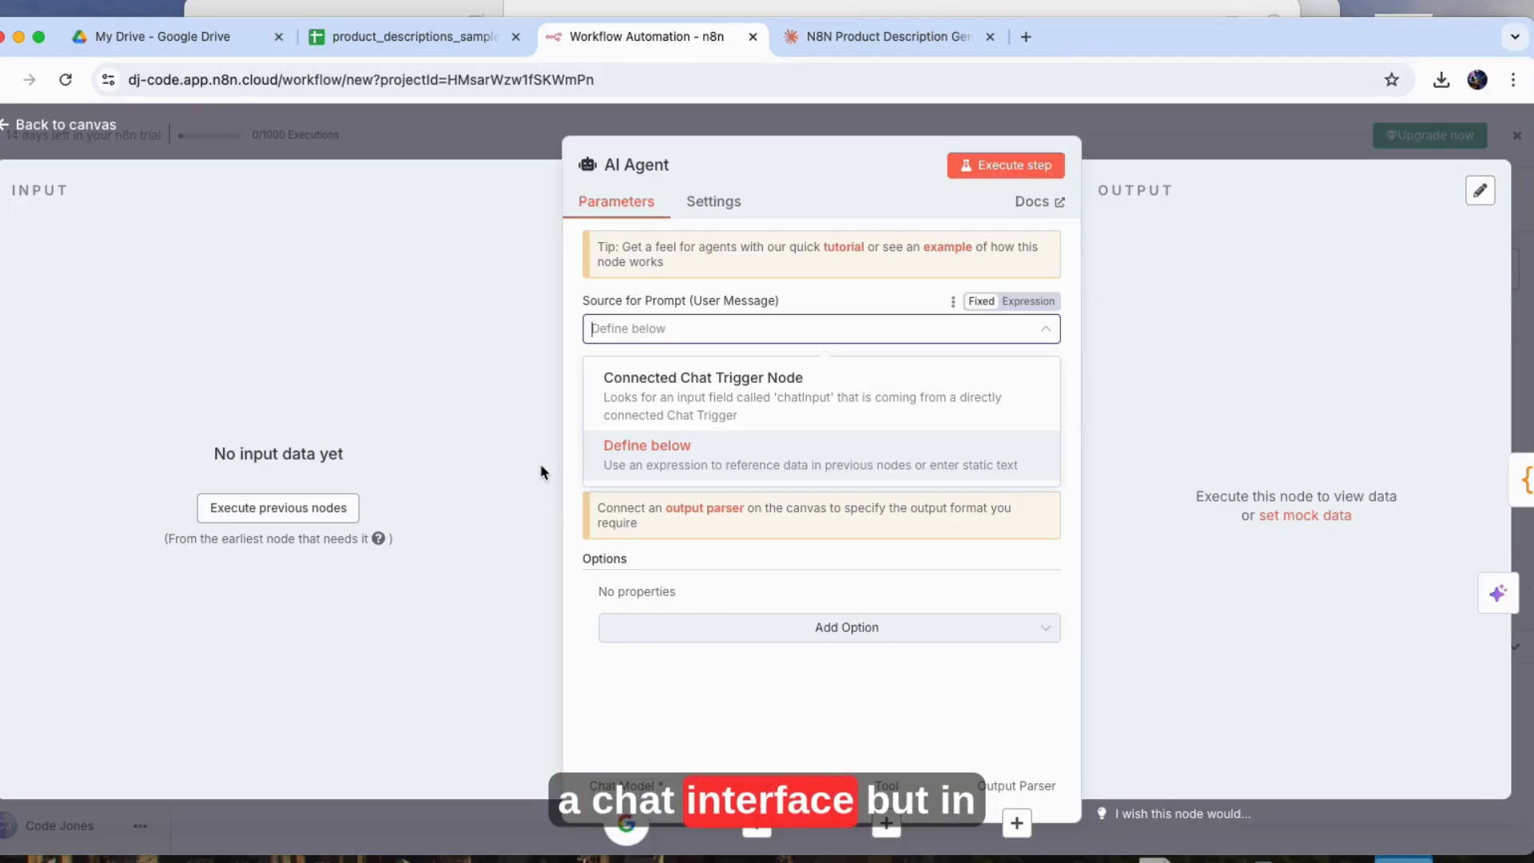
left_click(680, 468)
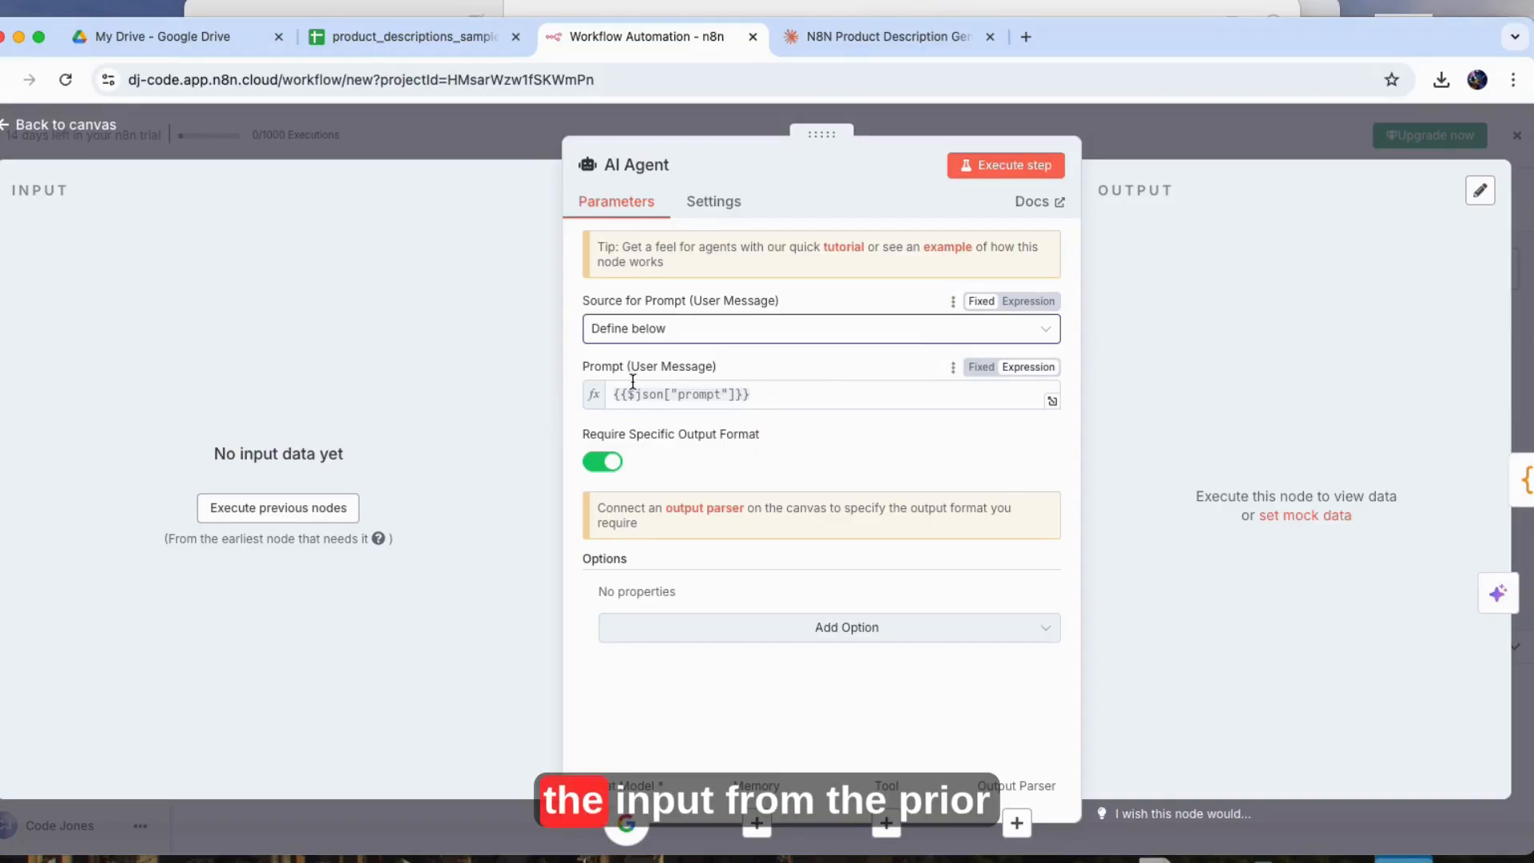
- Close the AI Agent node, open the Google Gemini Chat Model node, and select GEMINI_API_CREDENTIALS as its credential
left_click(93, 130)
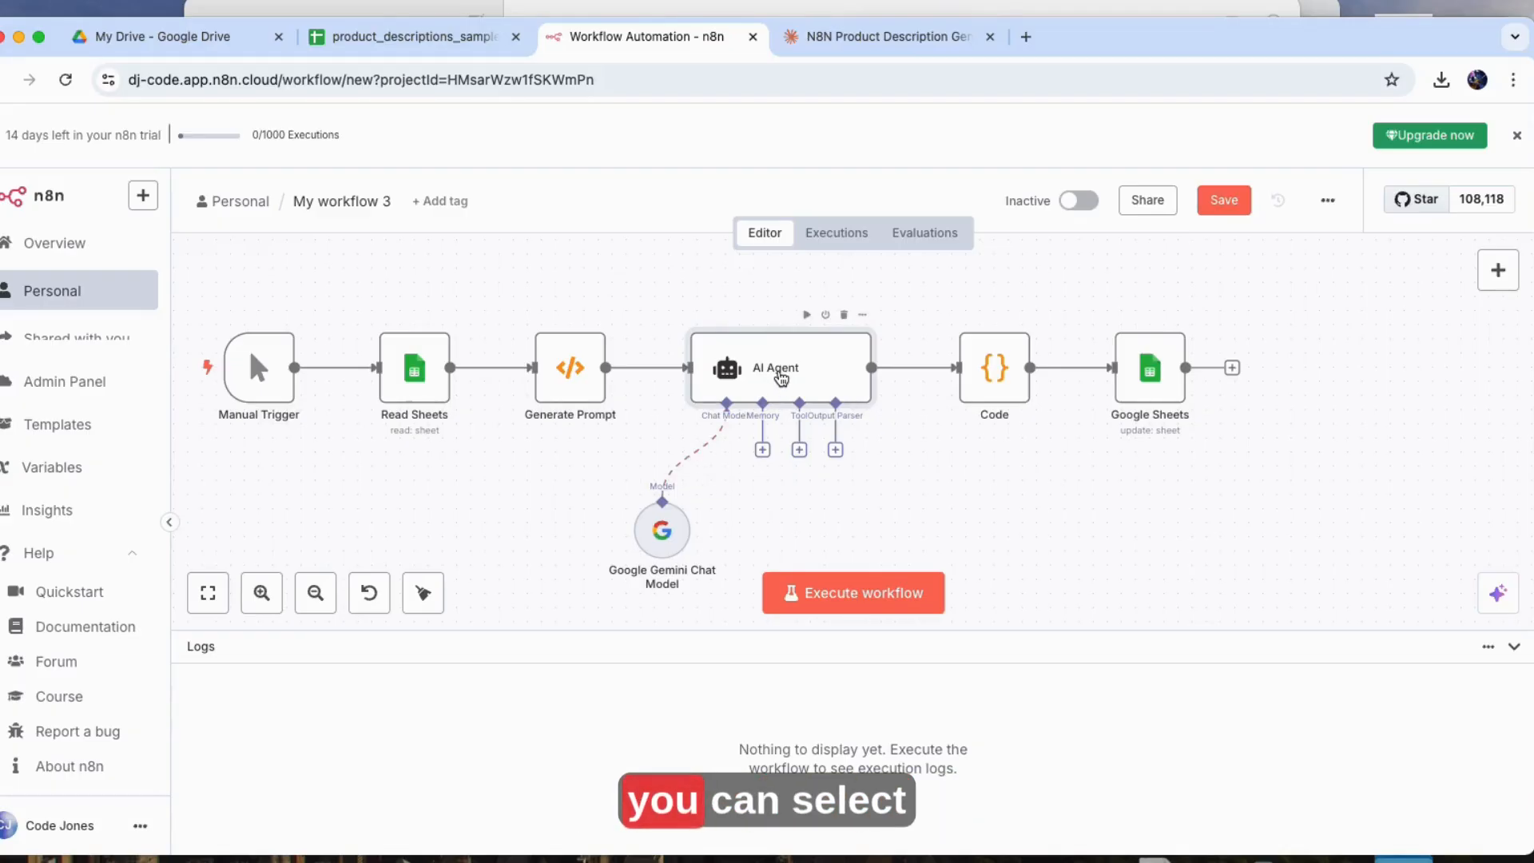
double_click(661, 530)
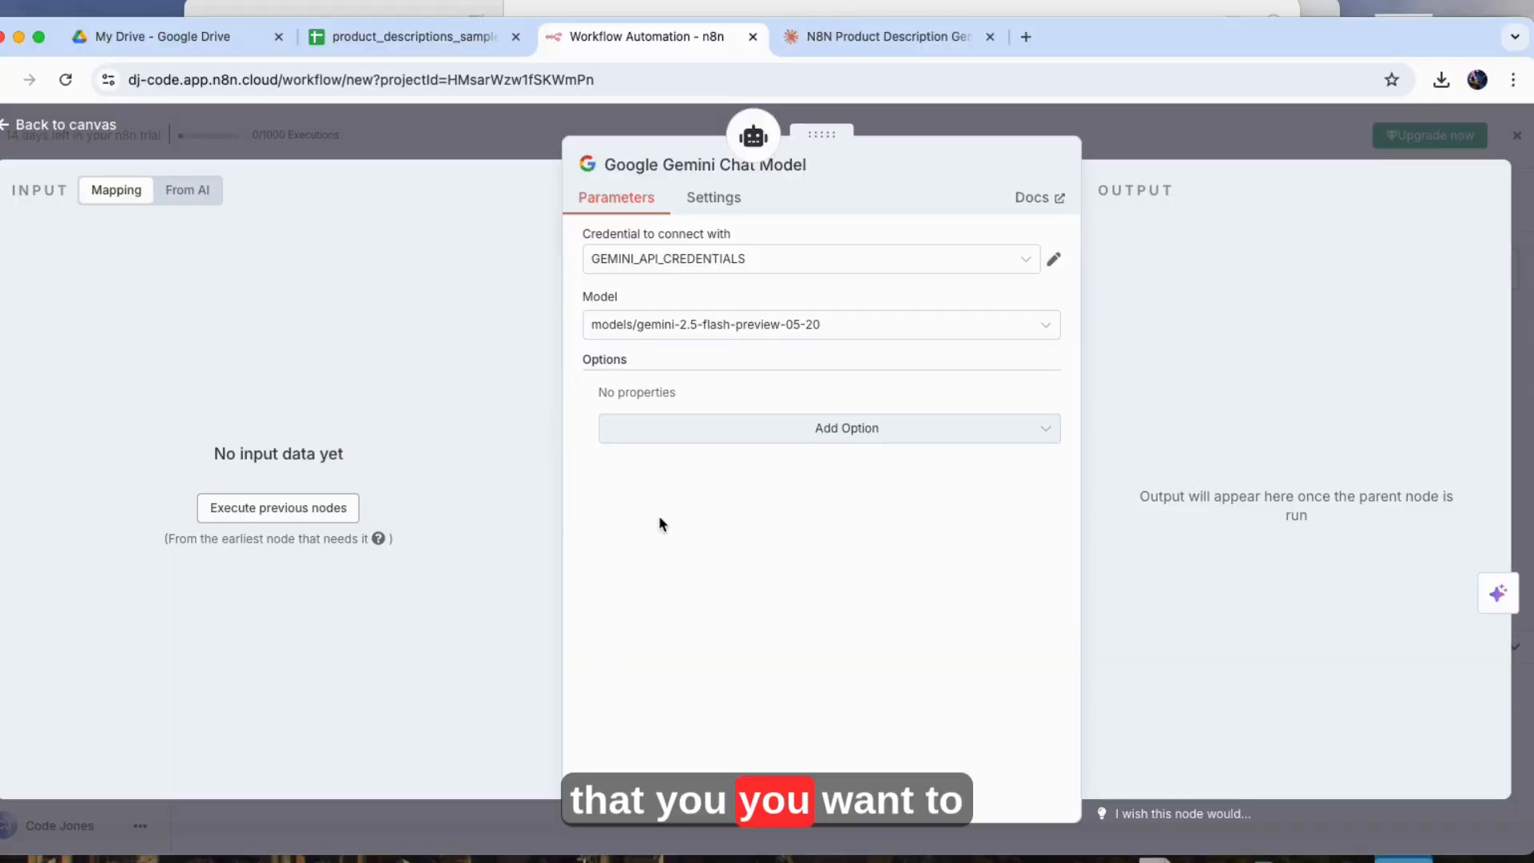
left_click(753, 260)
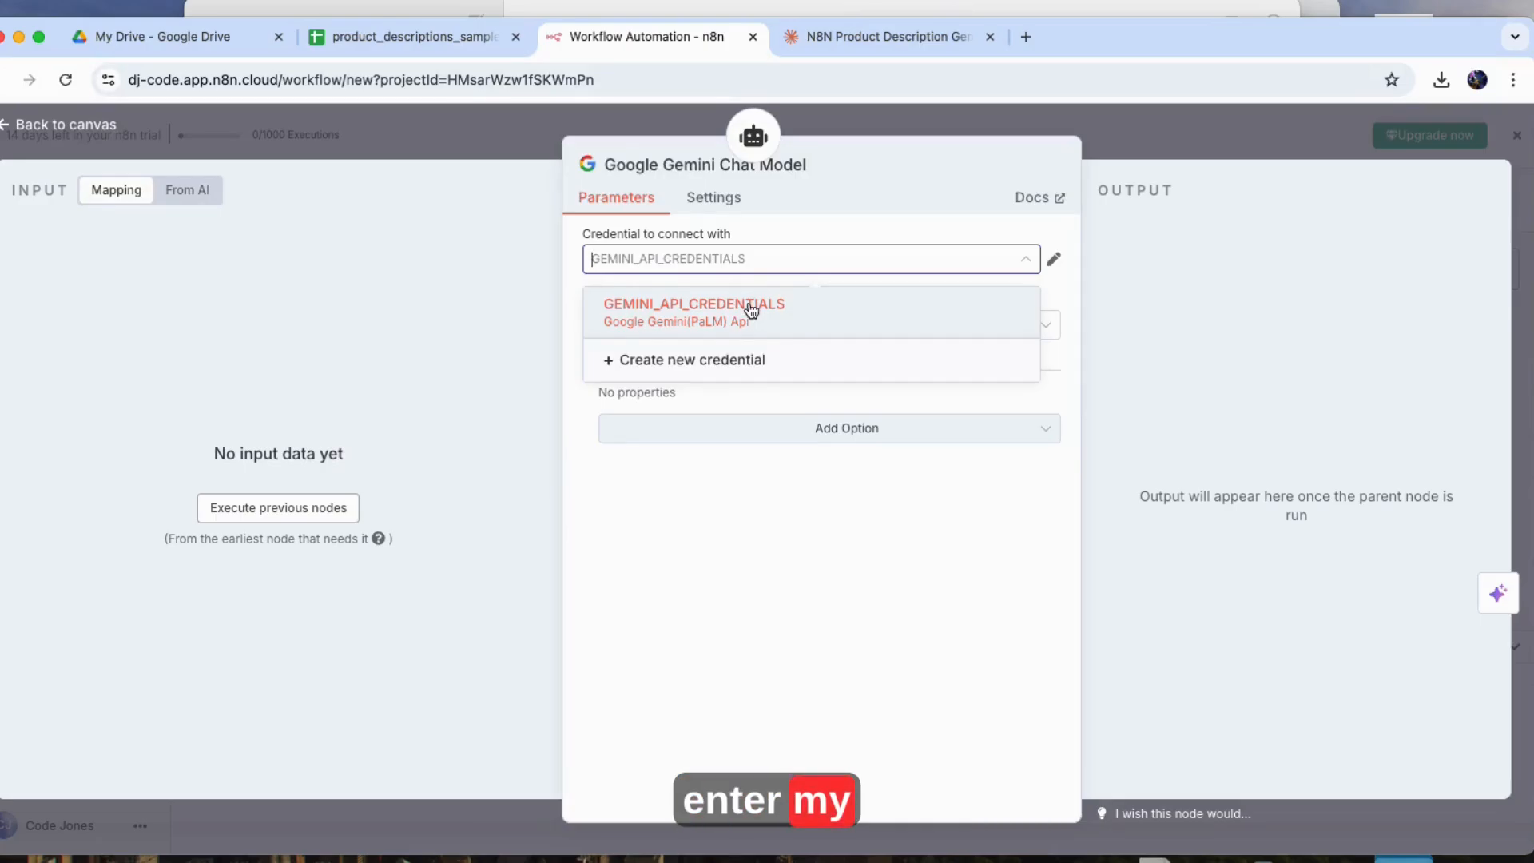
left_click(751, 310)
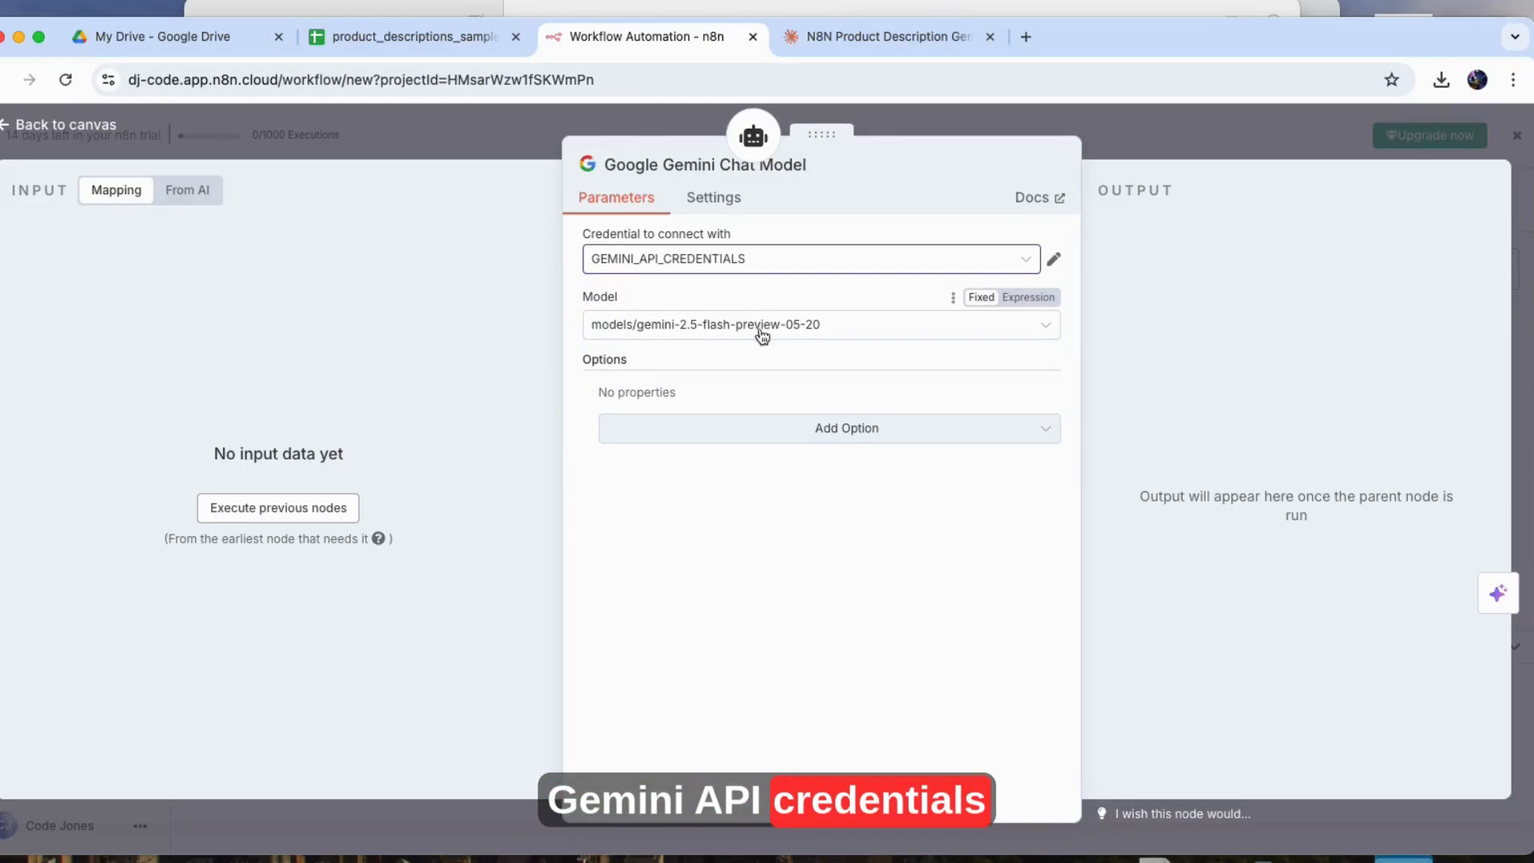
- Browse the available Gemini models, choose models/gemini-2.5-flash-preview-05-20, and return to the canvas
left_click(763, 331)
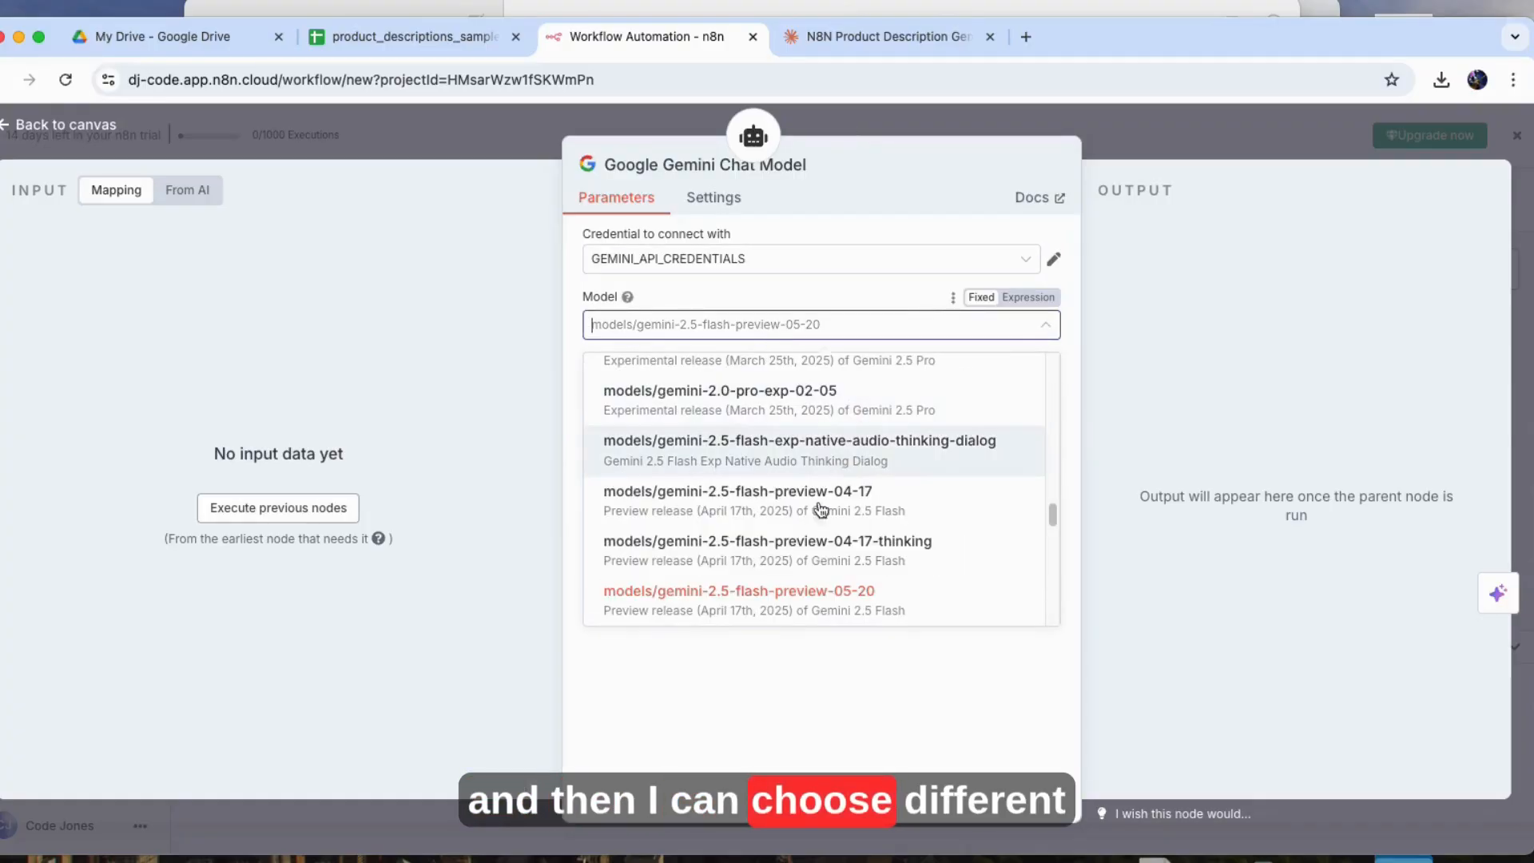
scroll(807, 527, "down", 2)
scroll(850, 557, "up", 10)
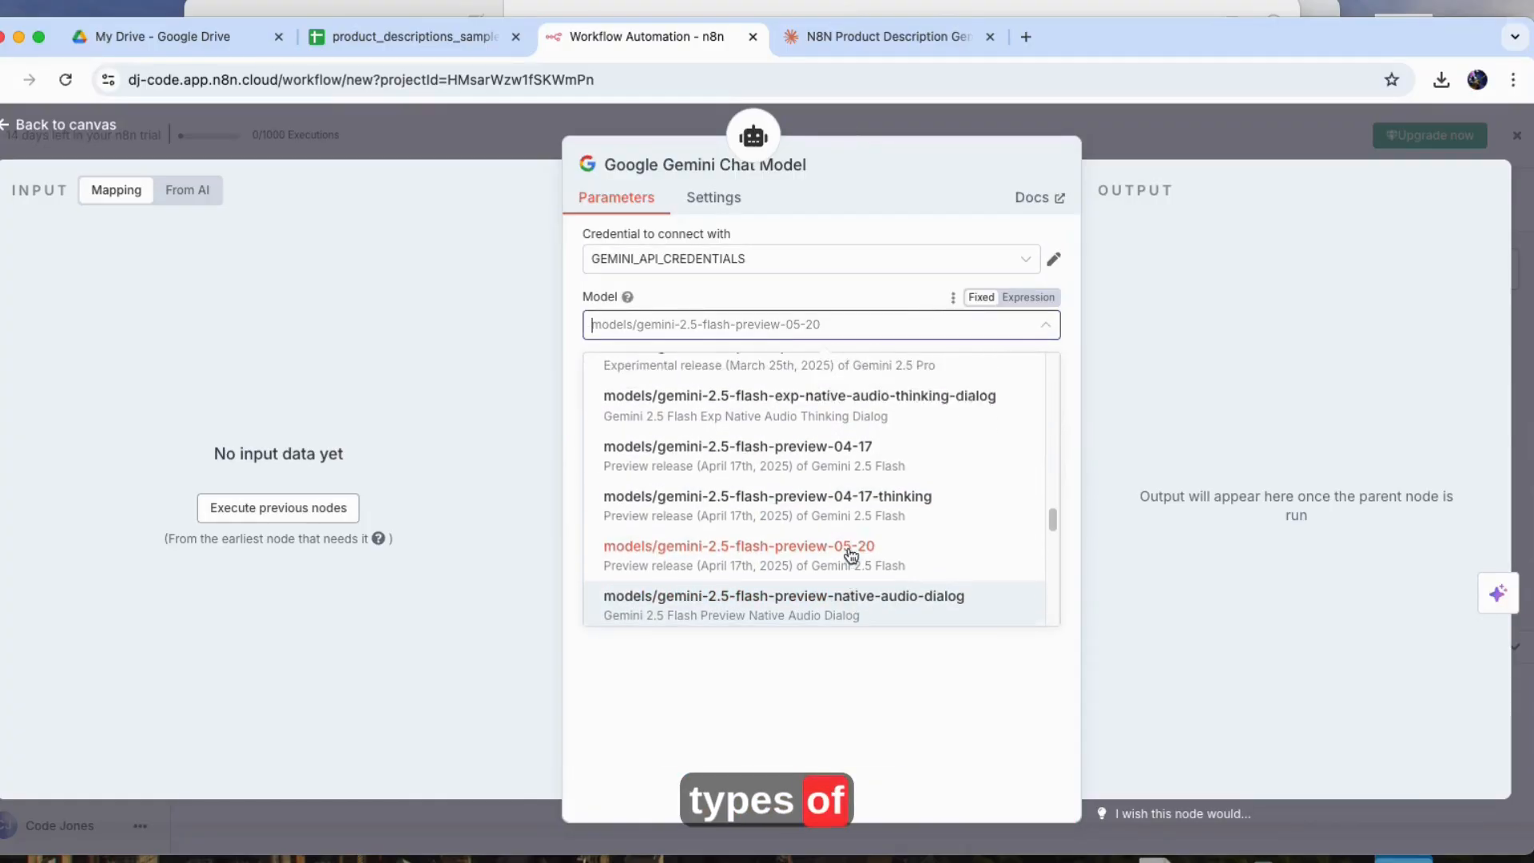
scroll(850, 559, "up", 2)
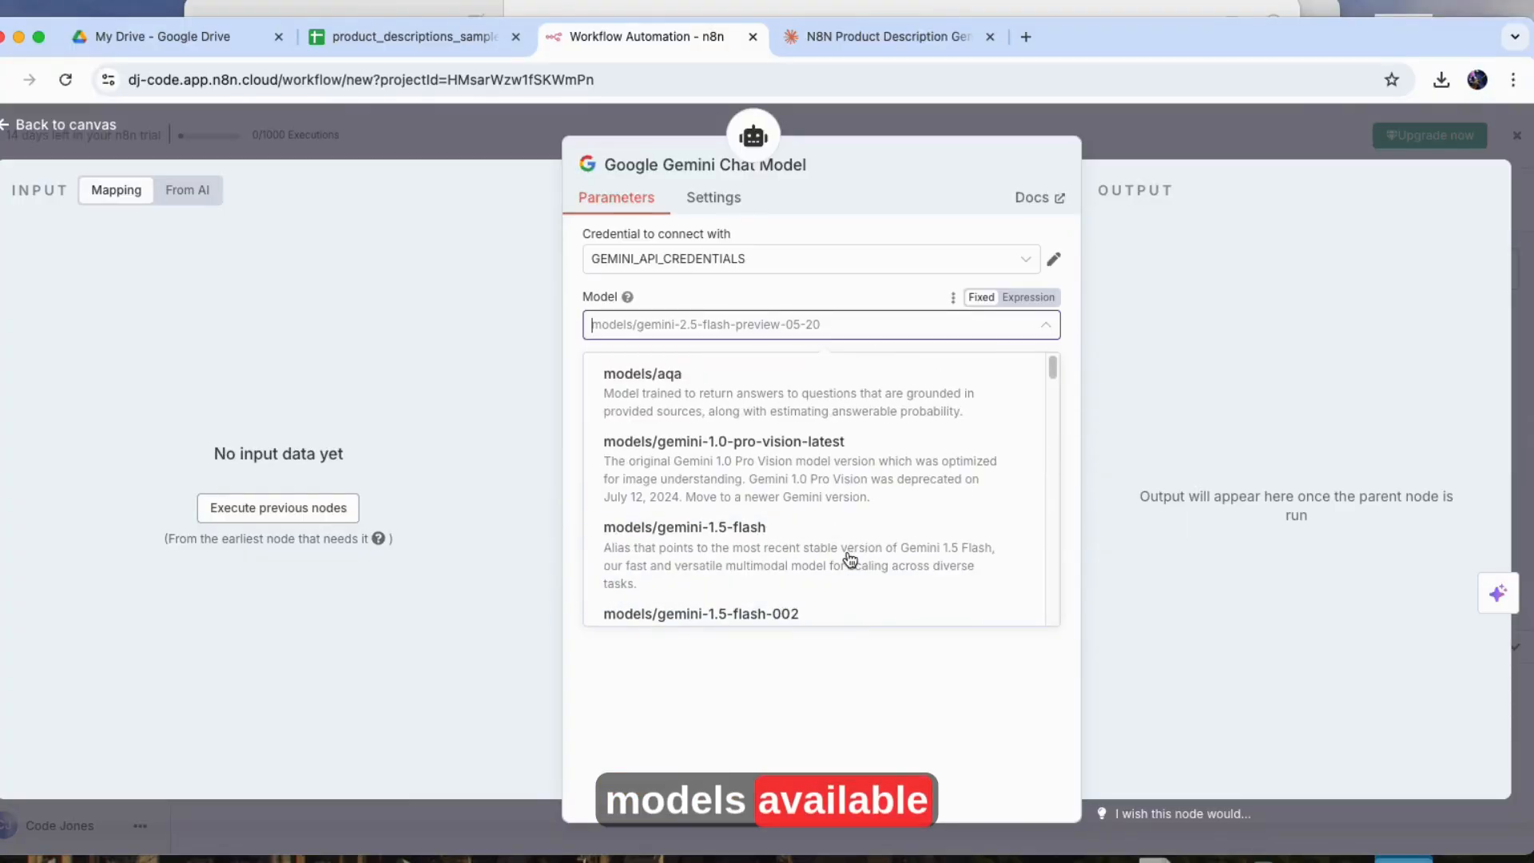
scroll(850, 558, "down", 12)
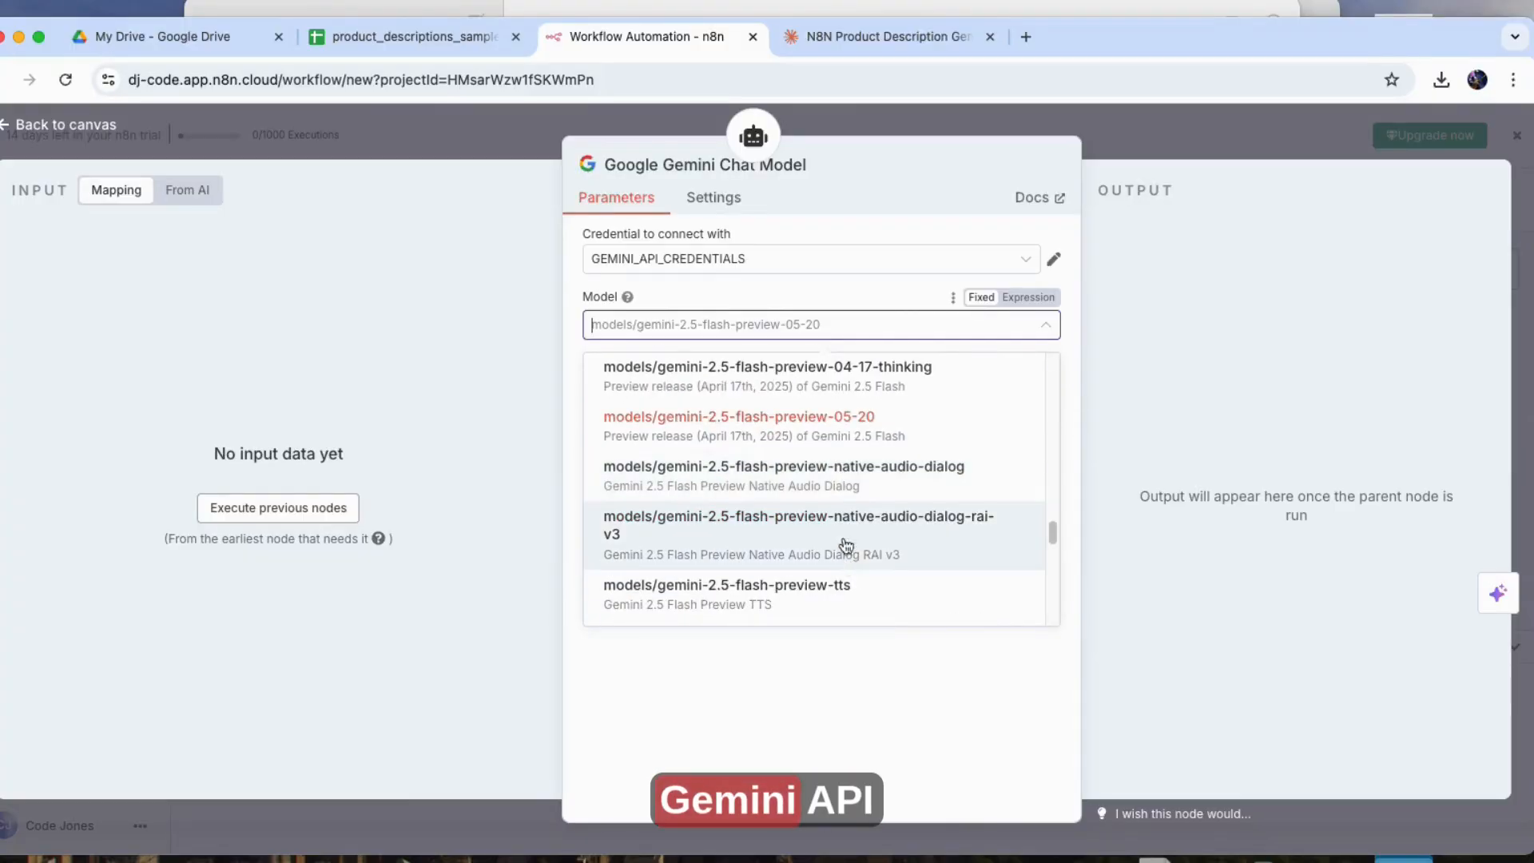
left_click(884, 429)
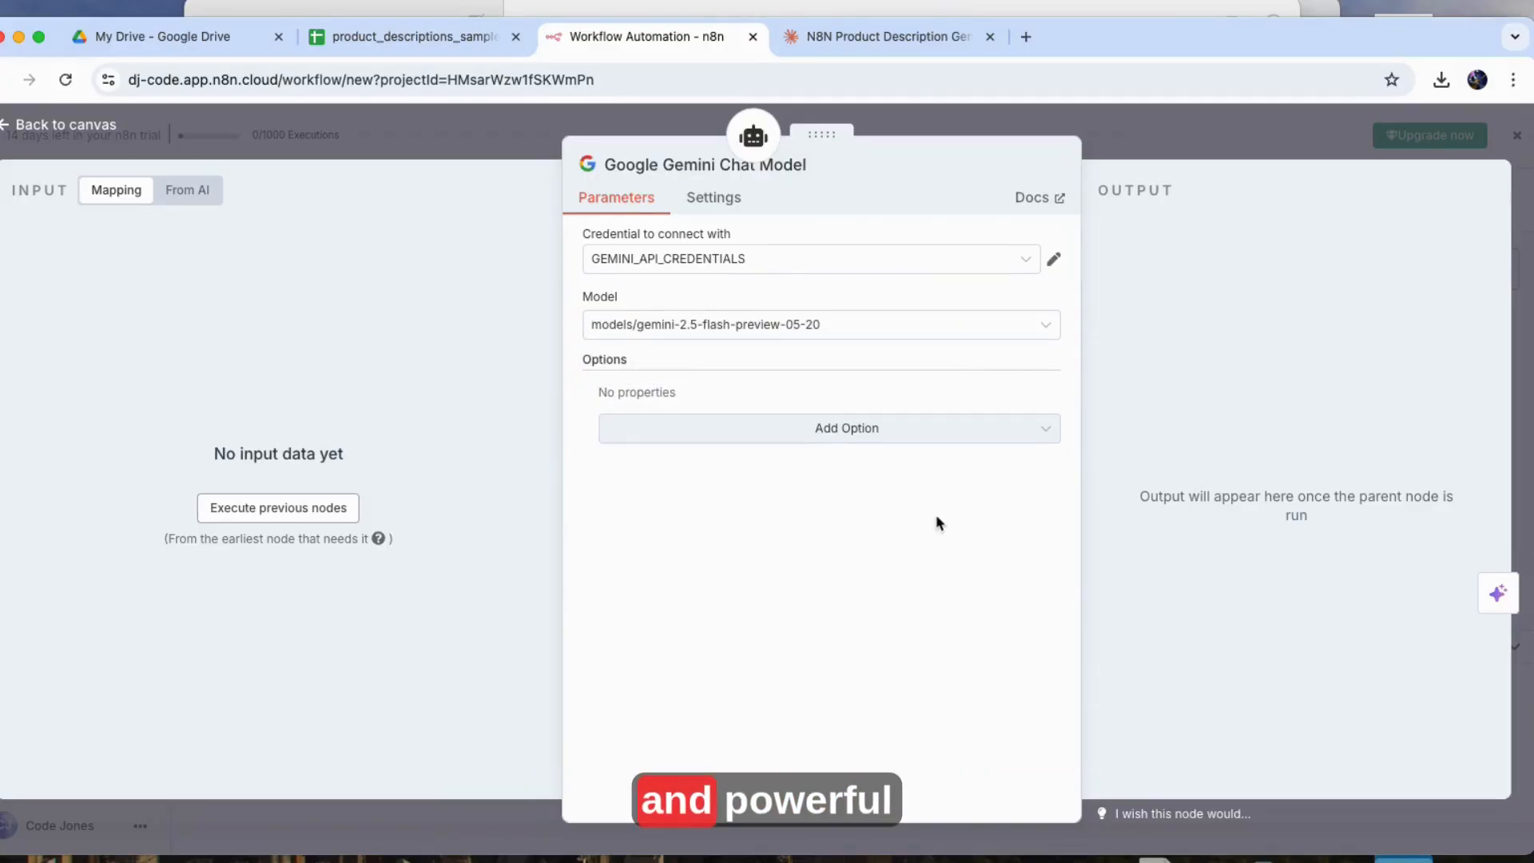
left_click(63, 132)
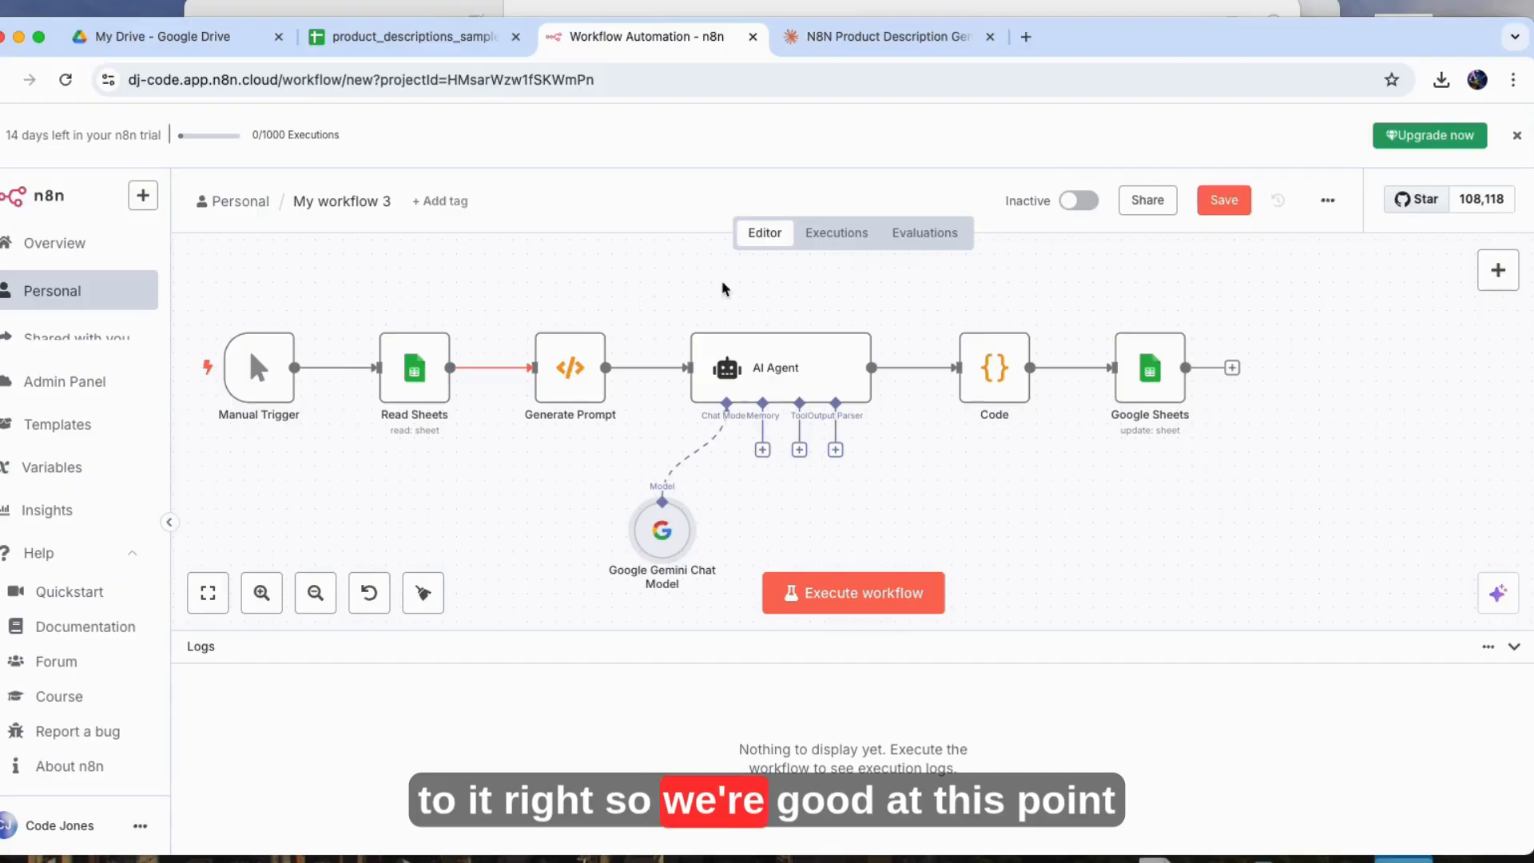
- Open the Code node, examine how its JavaScript adds Product_ID to the AI Agent output, and return to the canvas
double_click(976, 381)
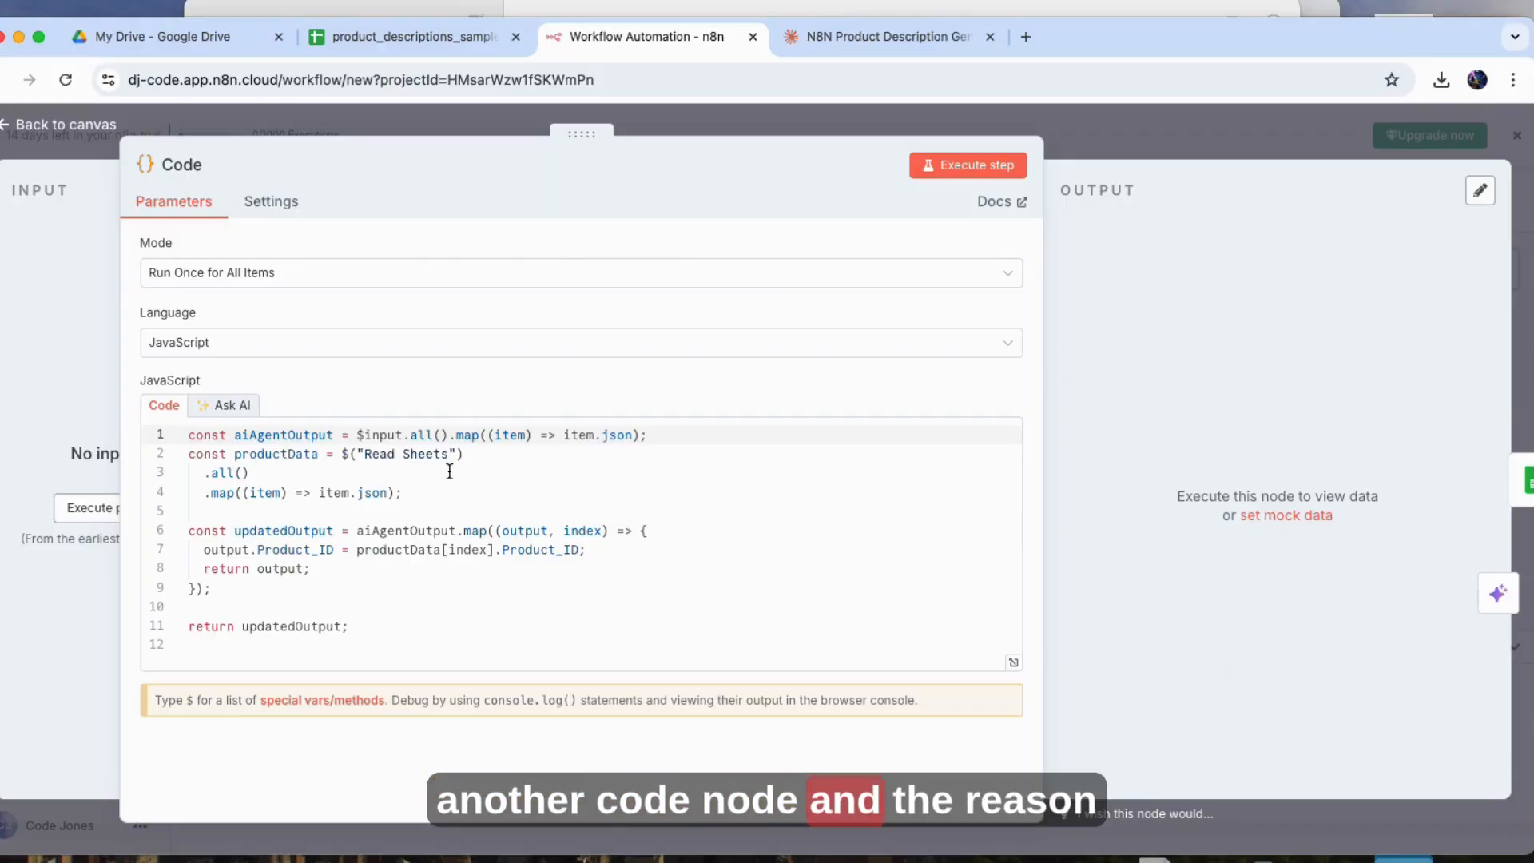
left_click(65, 128)
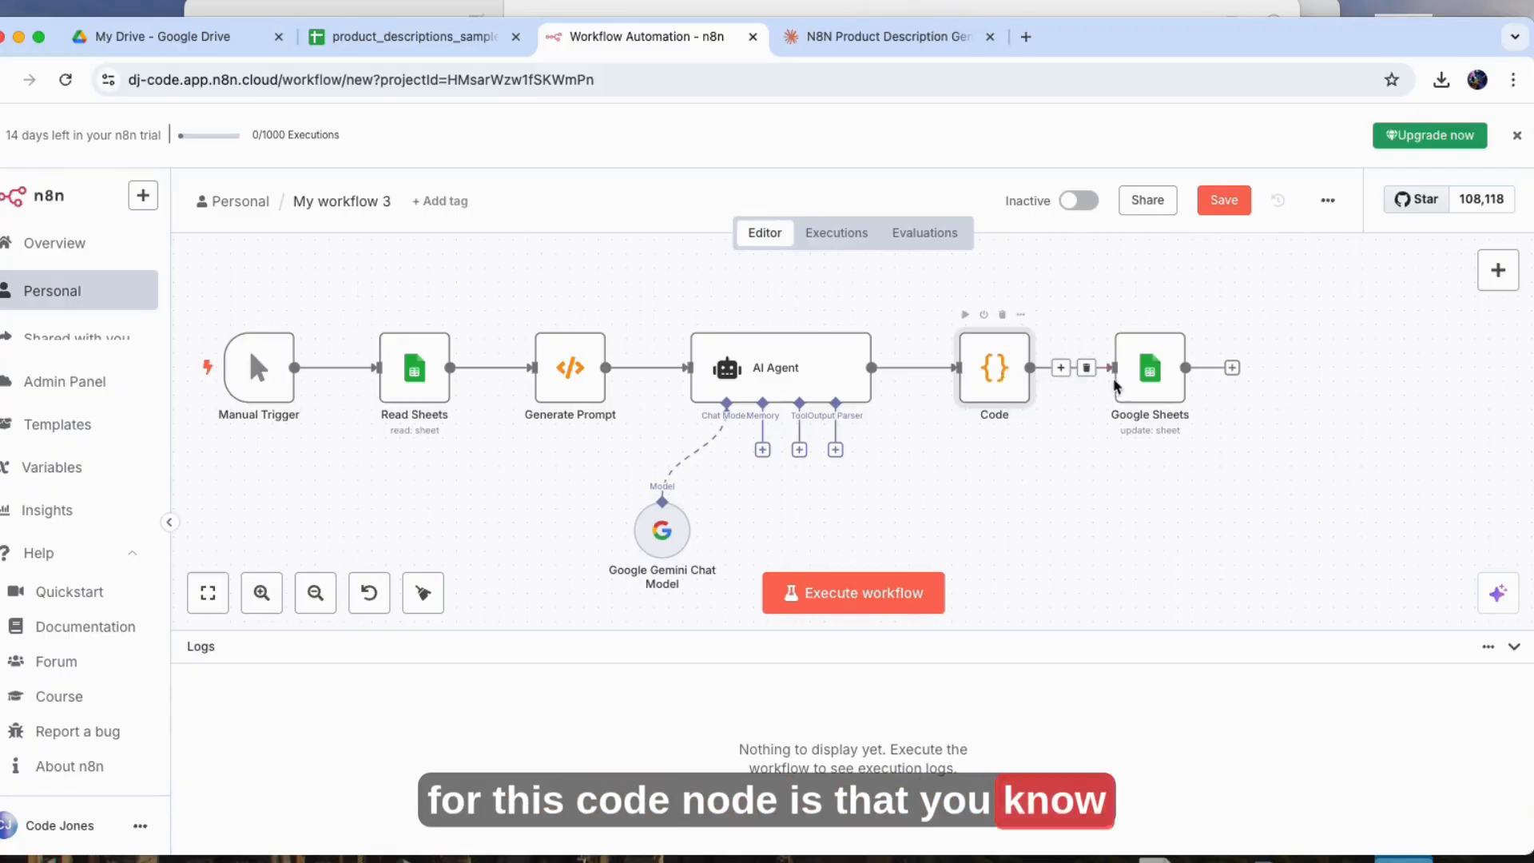
double_click(993, 370)
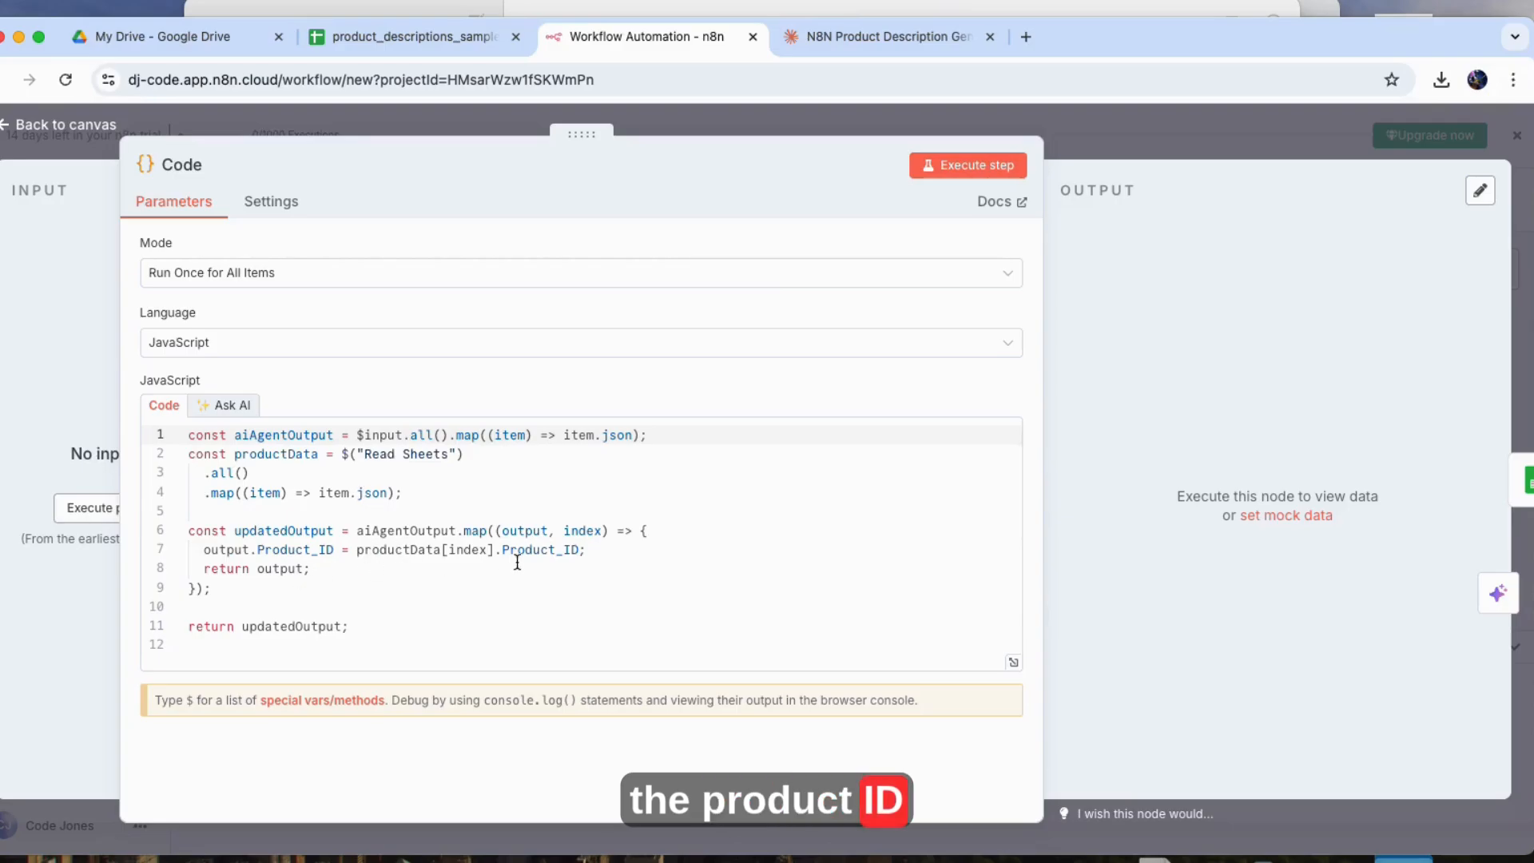
left_click_drag(504, 552, 574, 551)
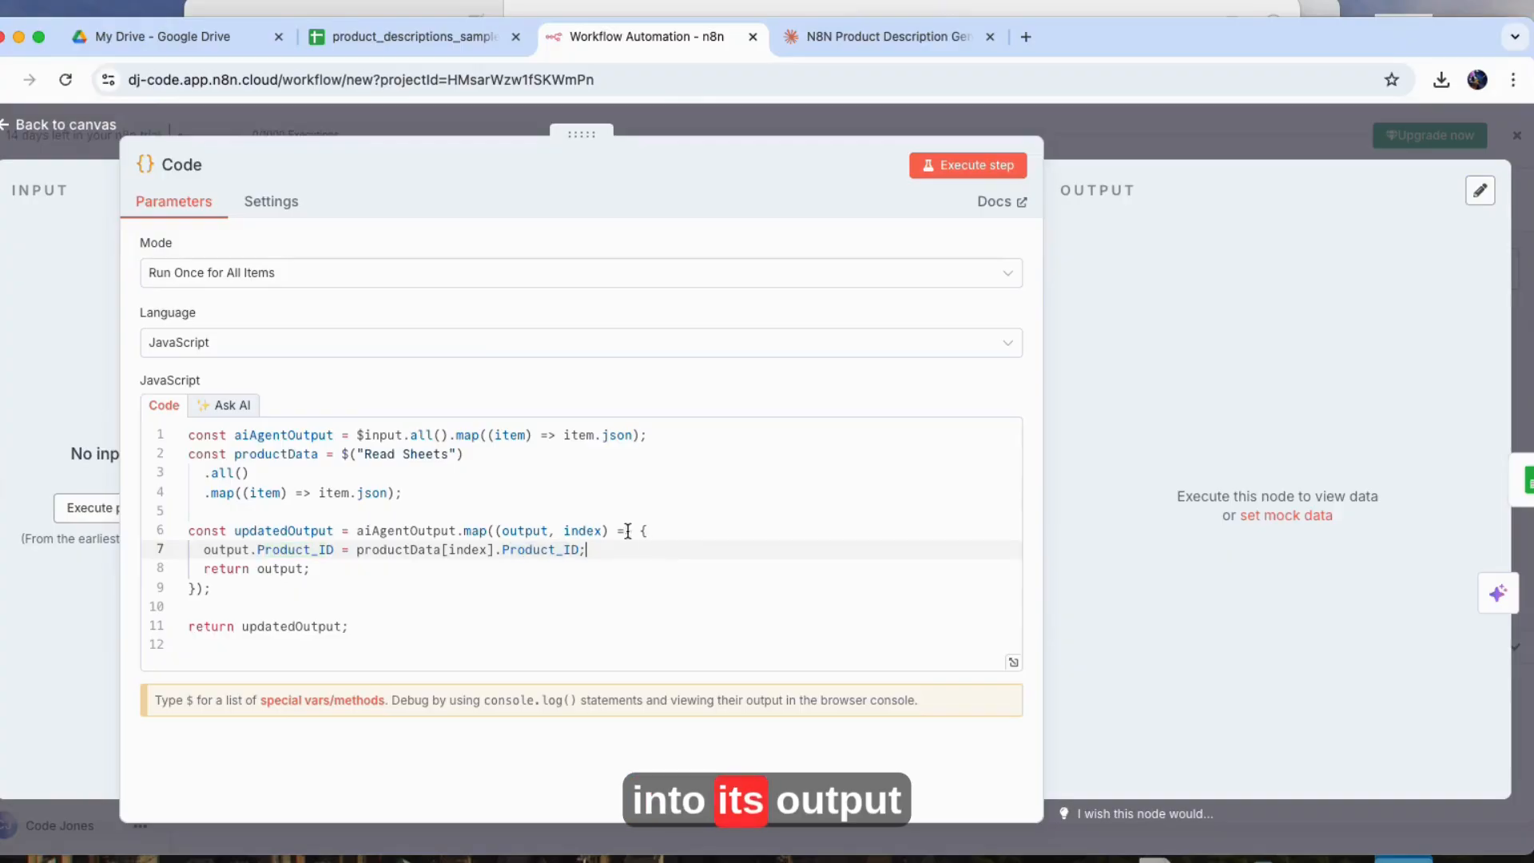
left_click(60, 125)
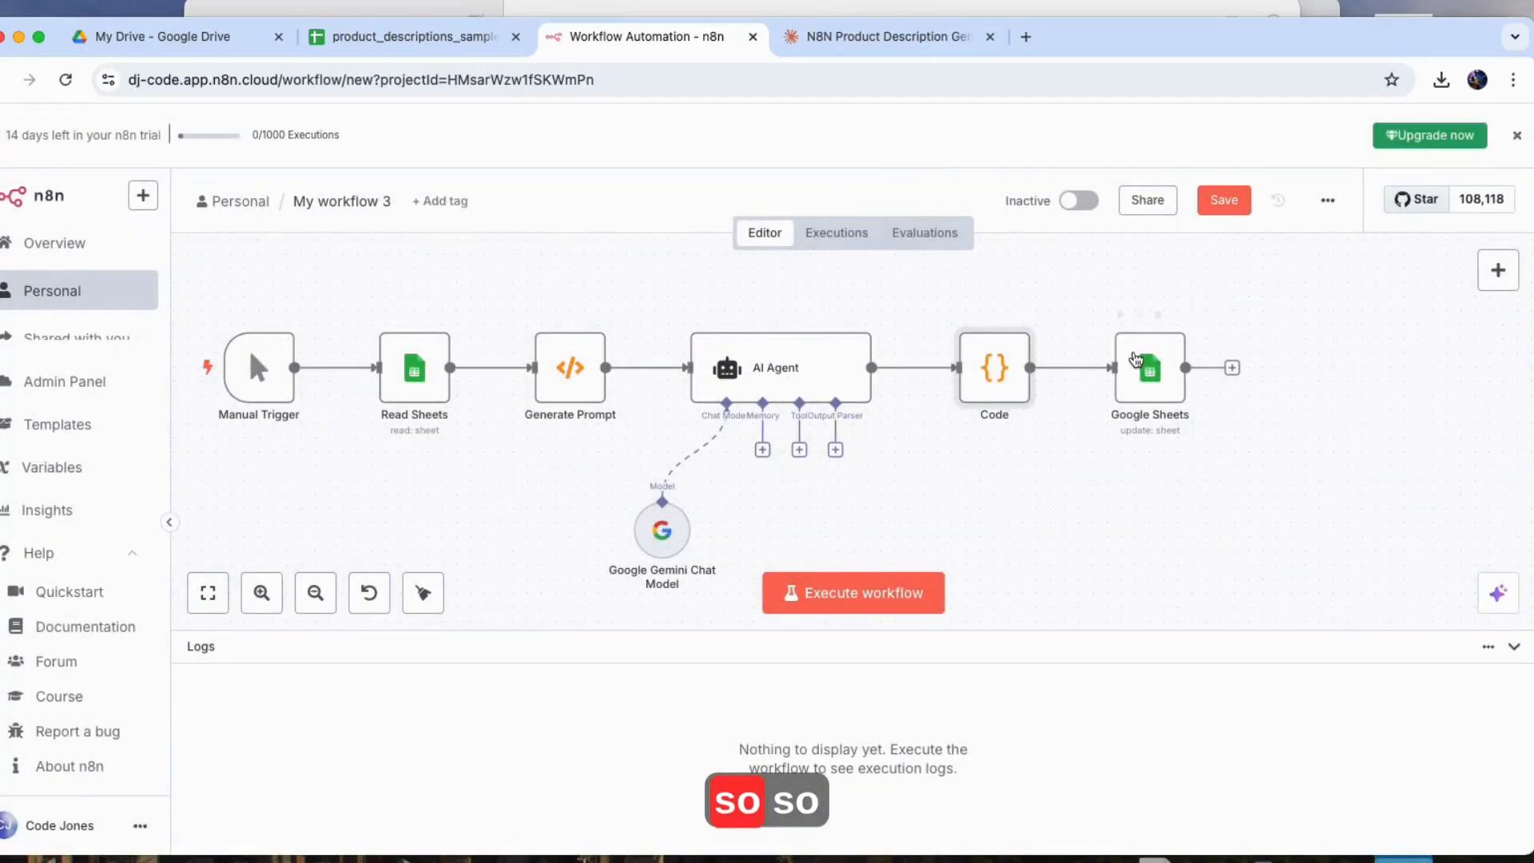
- Review the Google Sheets update node's document, sheet, mapping and match column settings, comparing the sheet name with the spreadsheet
double_click(1134, 356)
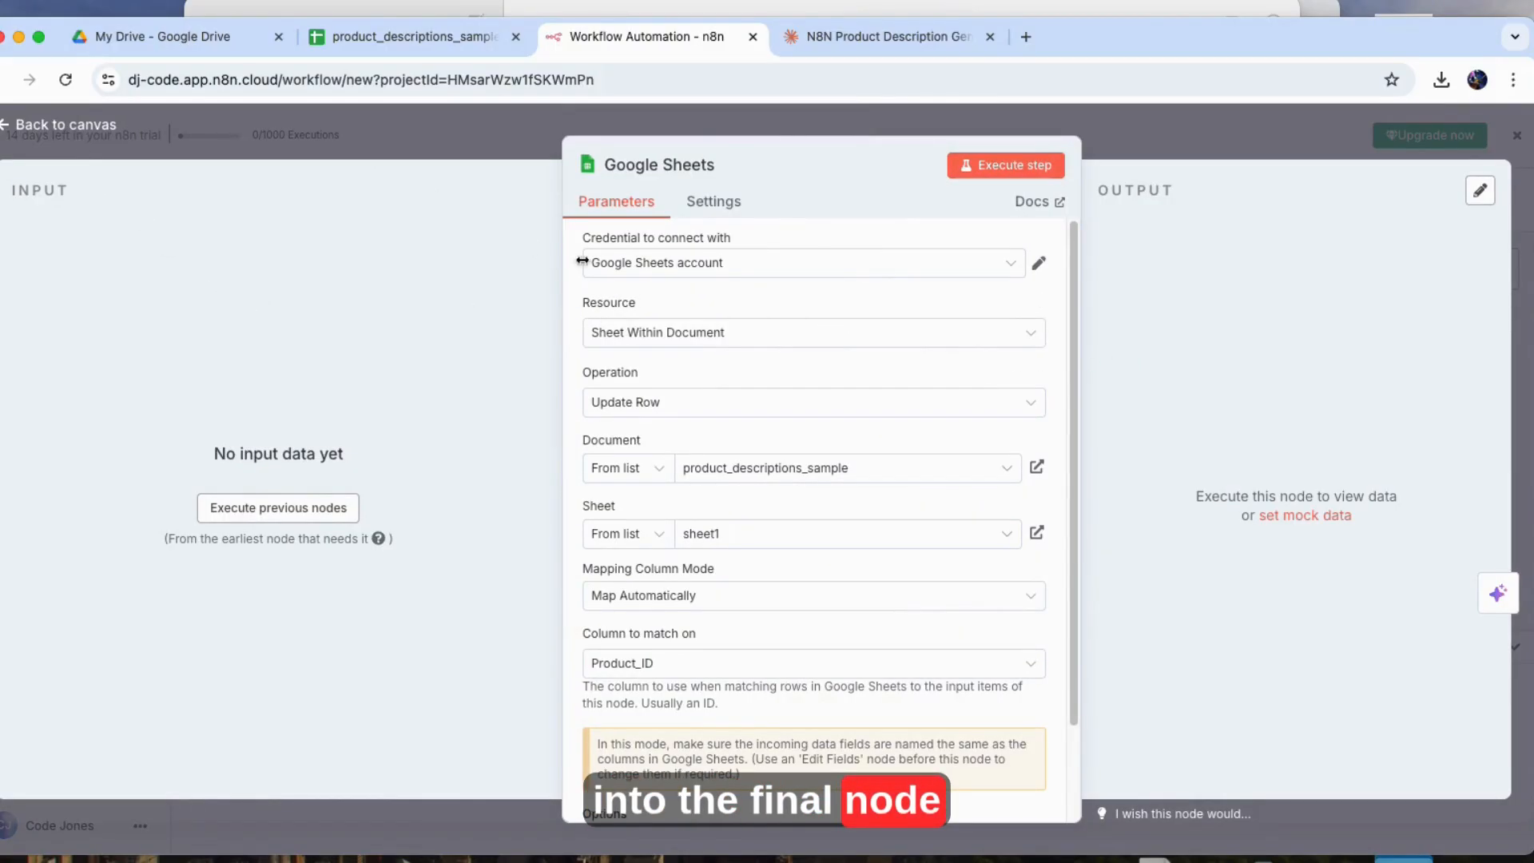
scroll(799, 491, "down", 2)
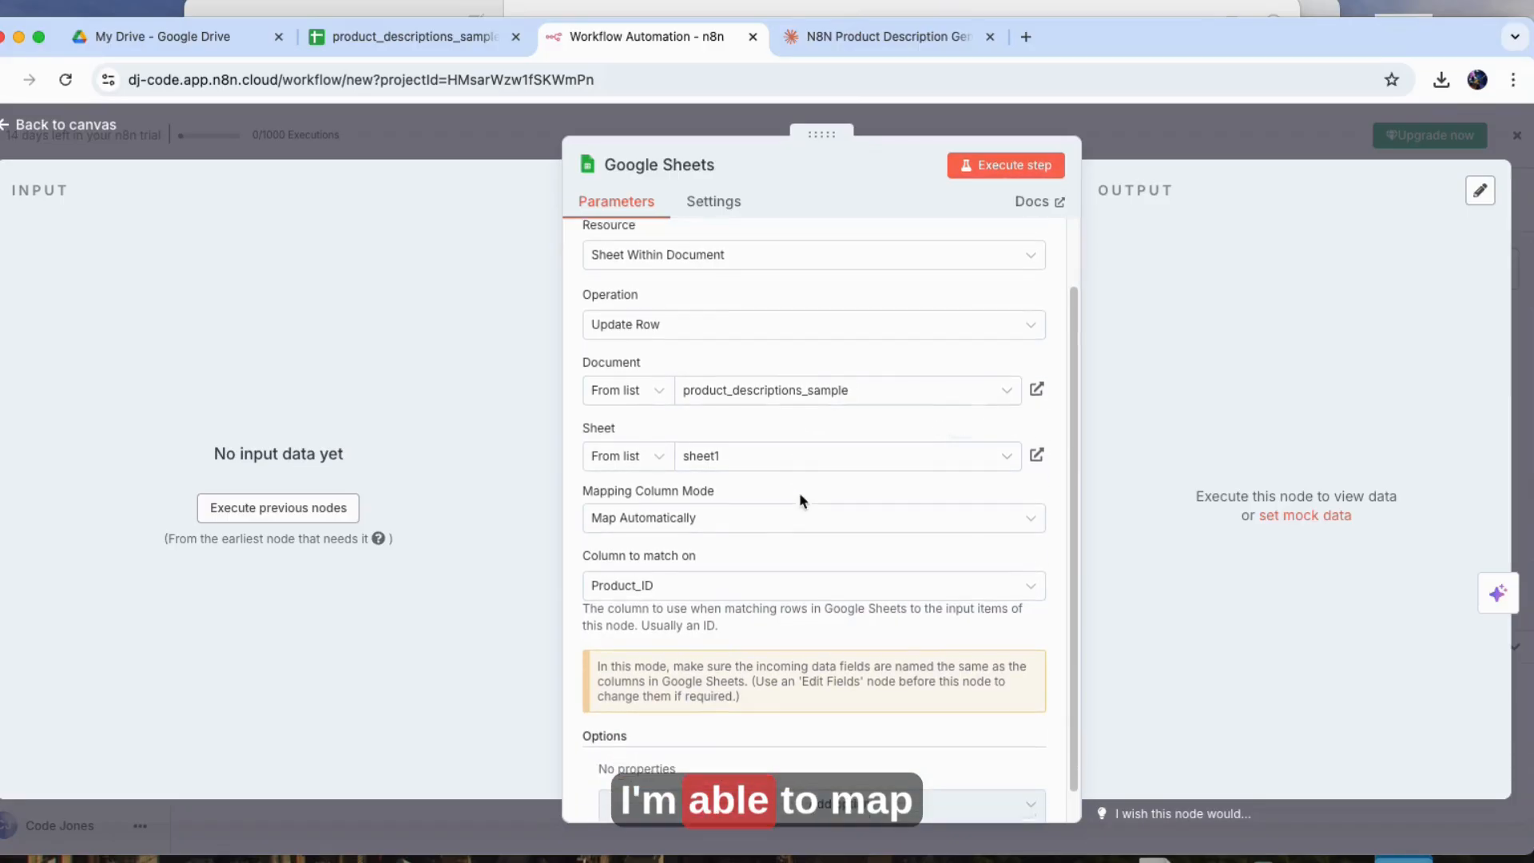
scroll(800, 495, "down", 1)
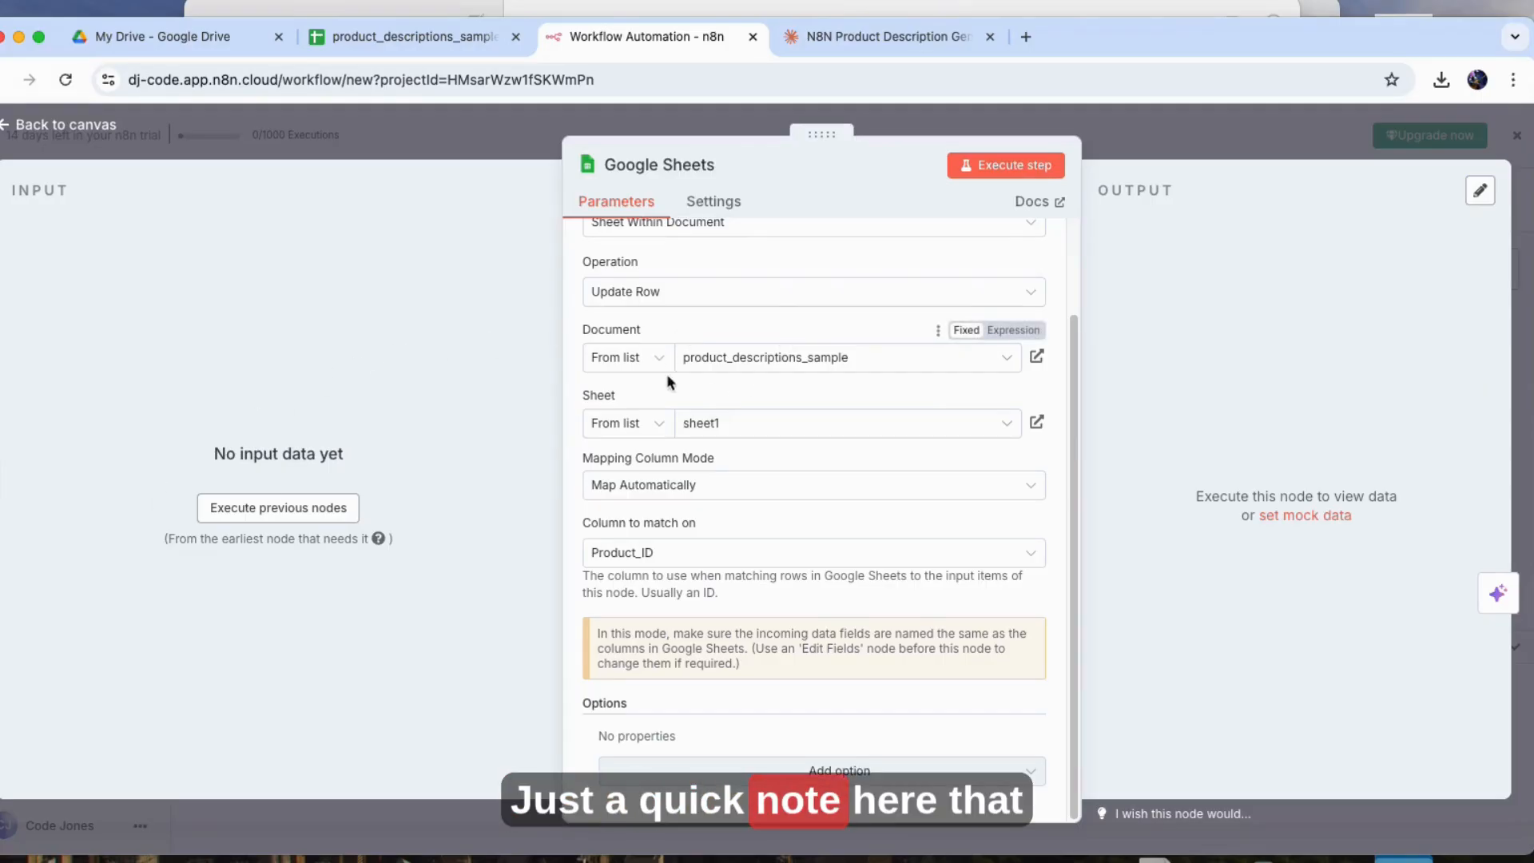
scroll(671, 372, "up", 3)
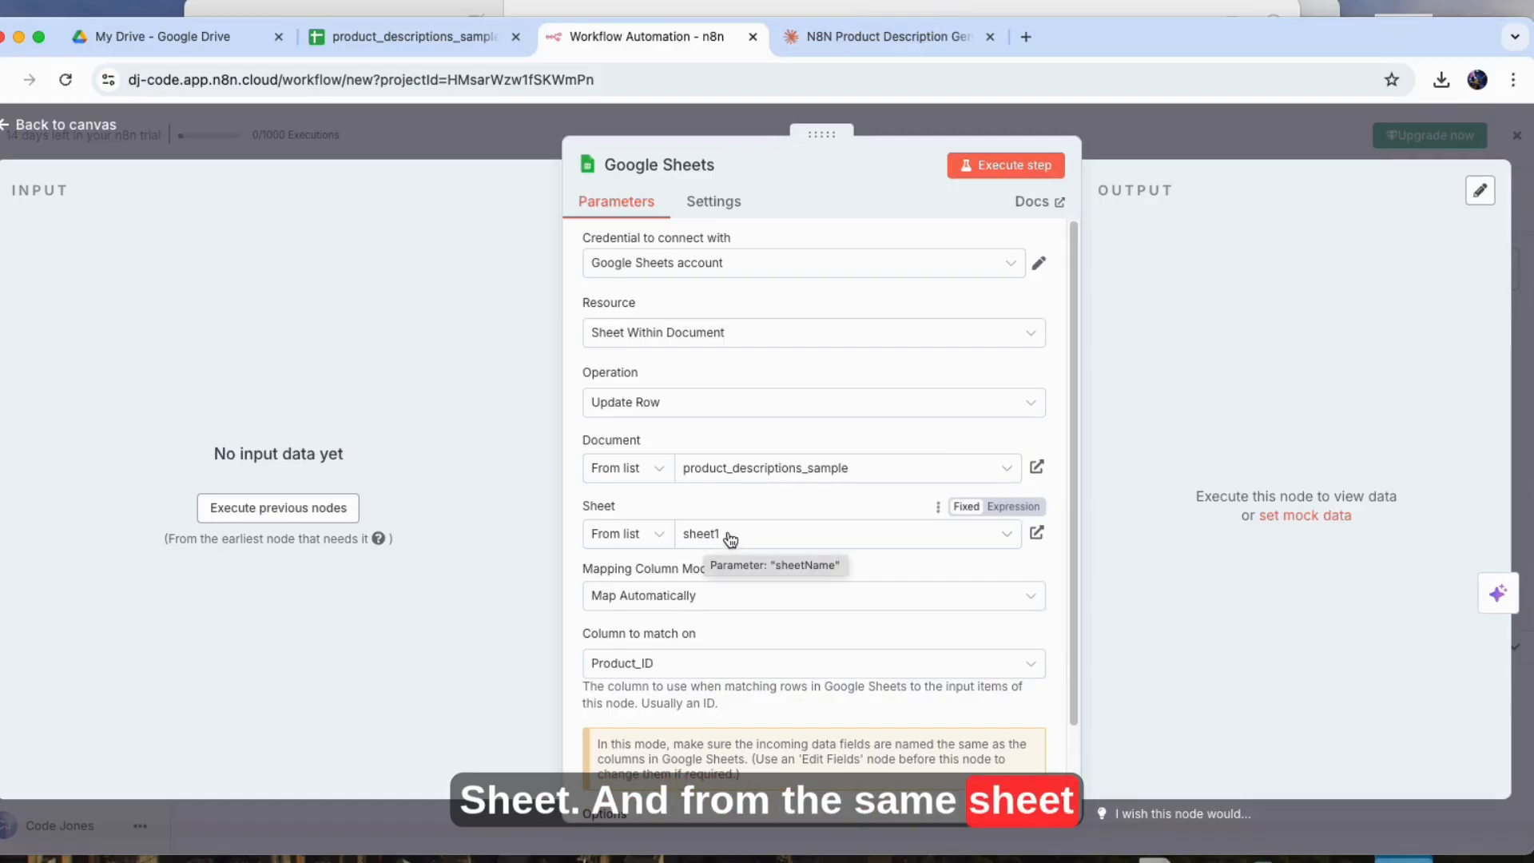
key("ctrl+shift+Tab")
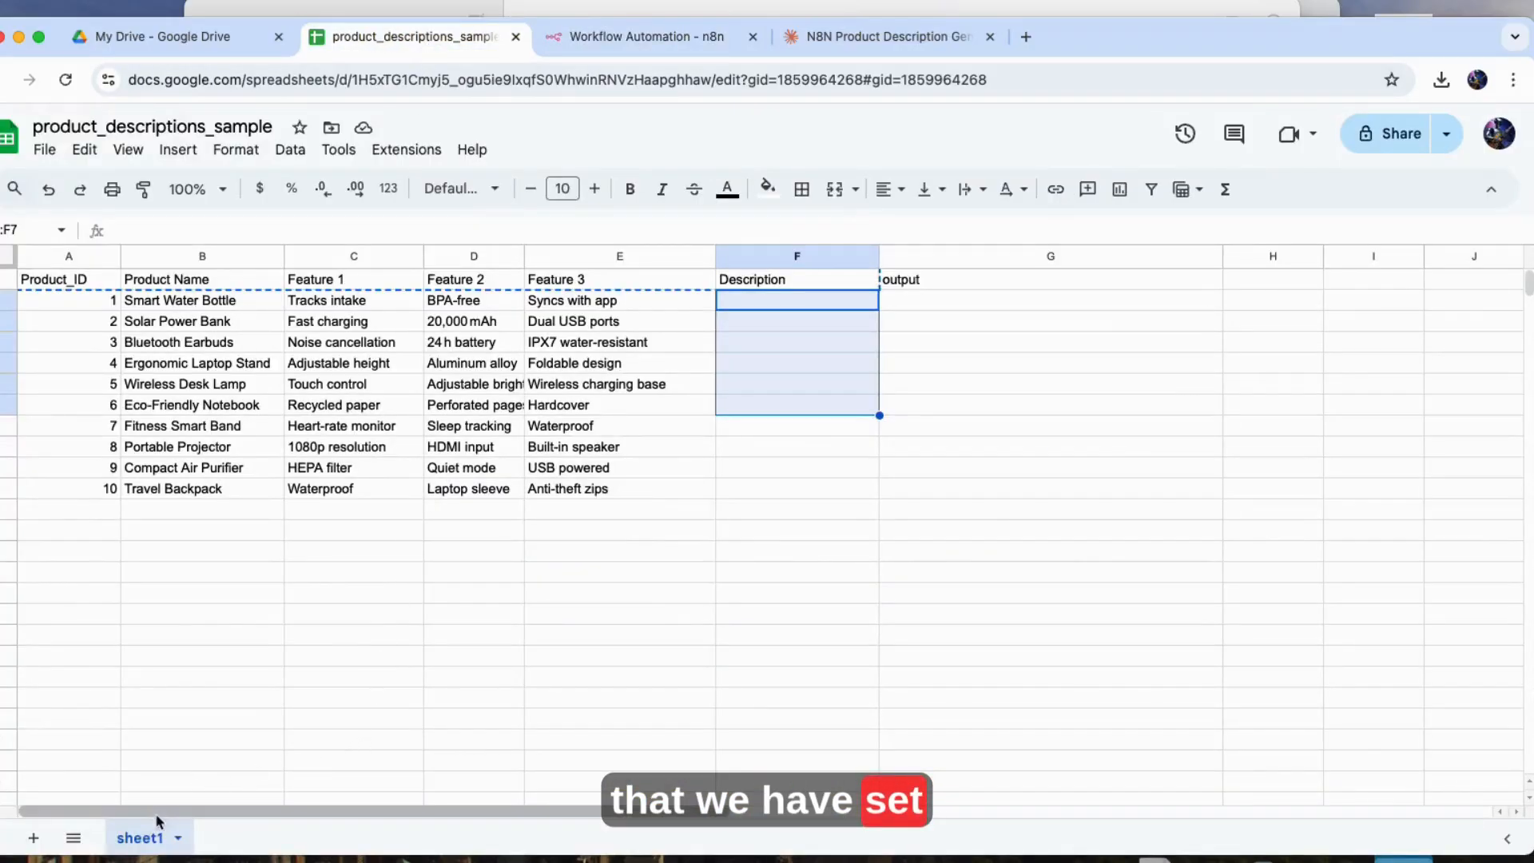
left_click(592, 40)
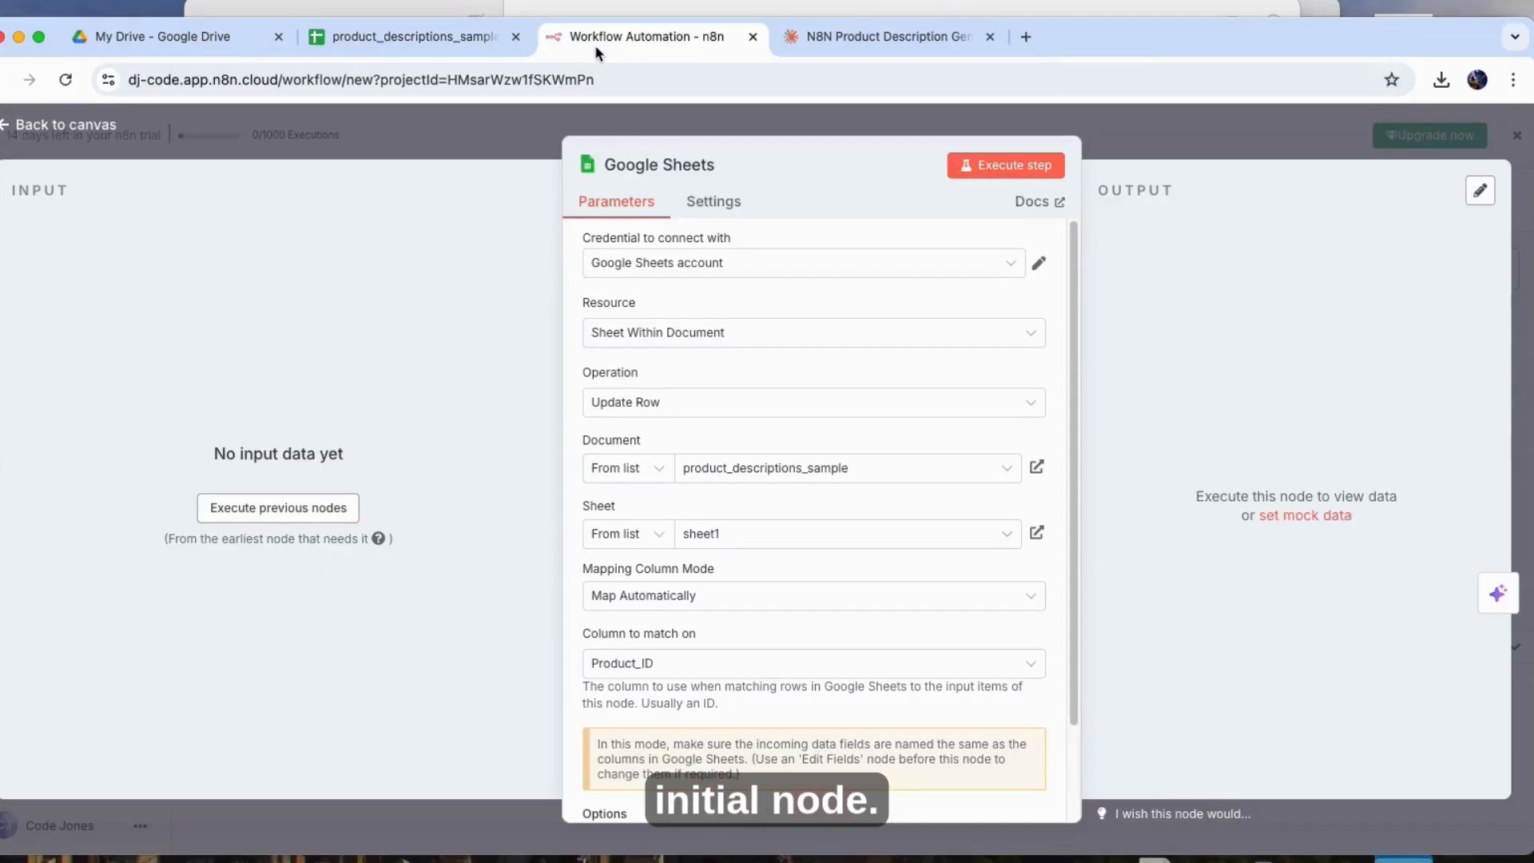
scroll(694, 379, "down", 1)
scroll(693, 378, "down", 2)
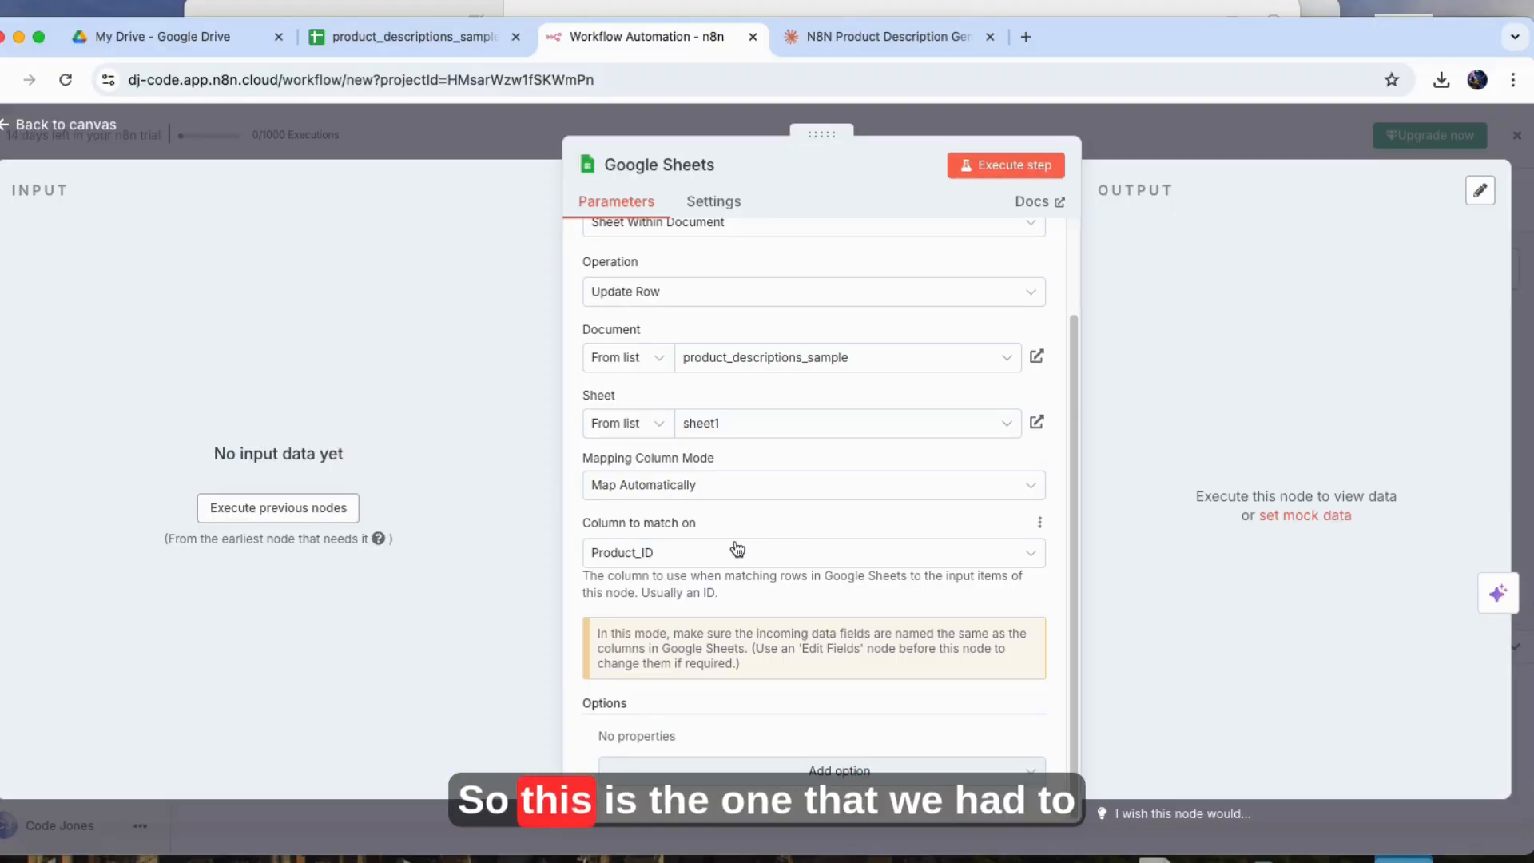
left_click(66, 126)
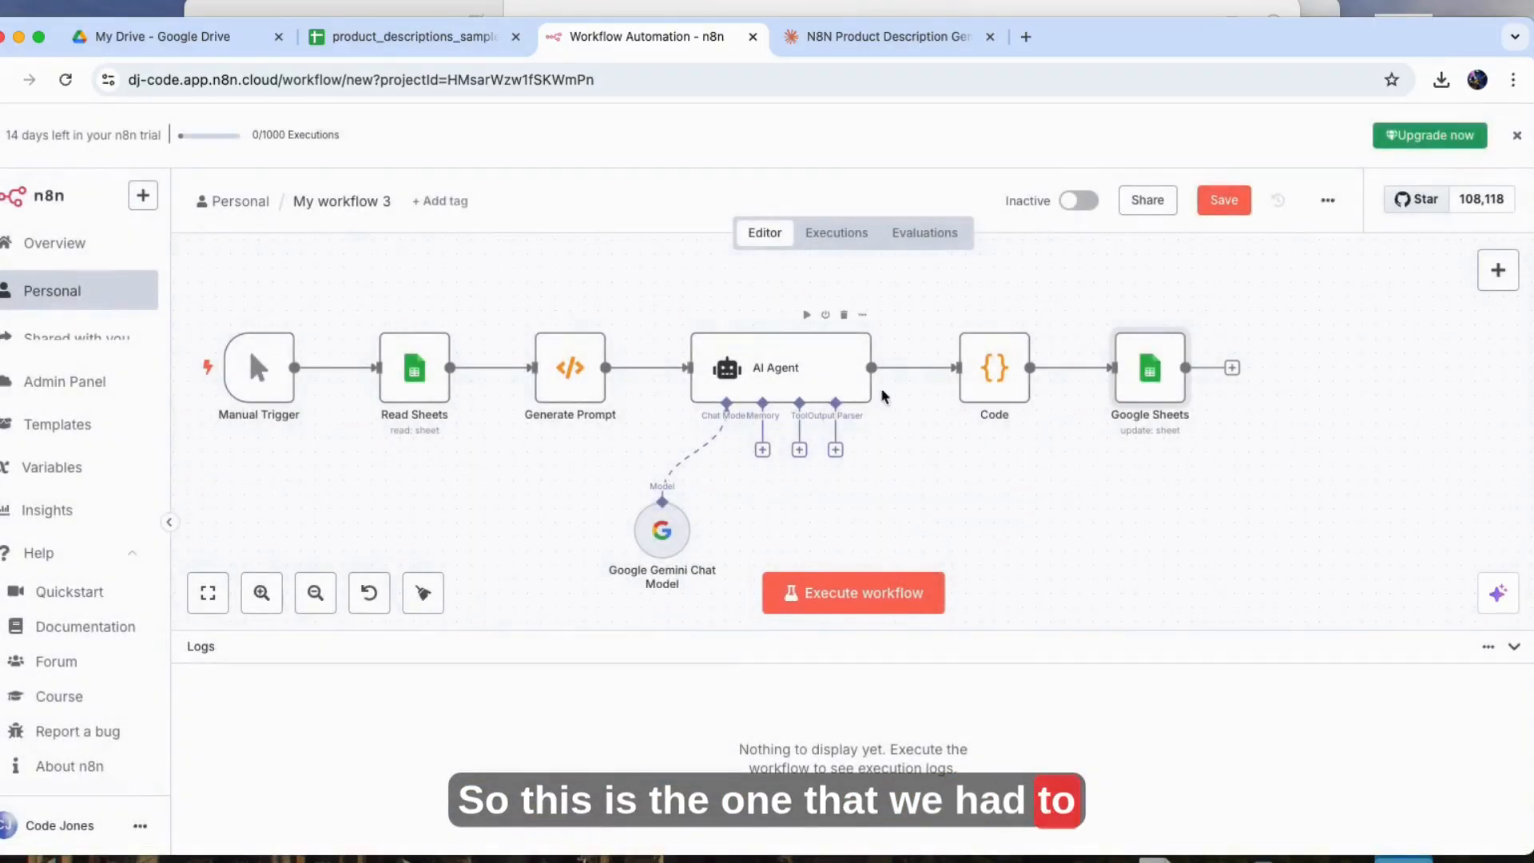
- Save My workflow 3 and execute the whole workflow
double_click(994, 369)
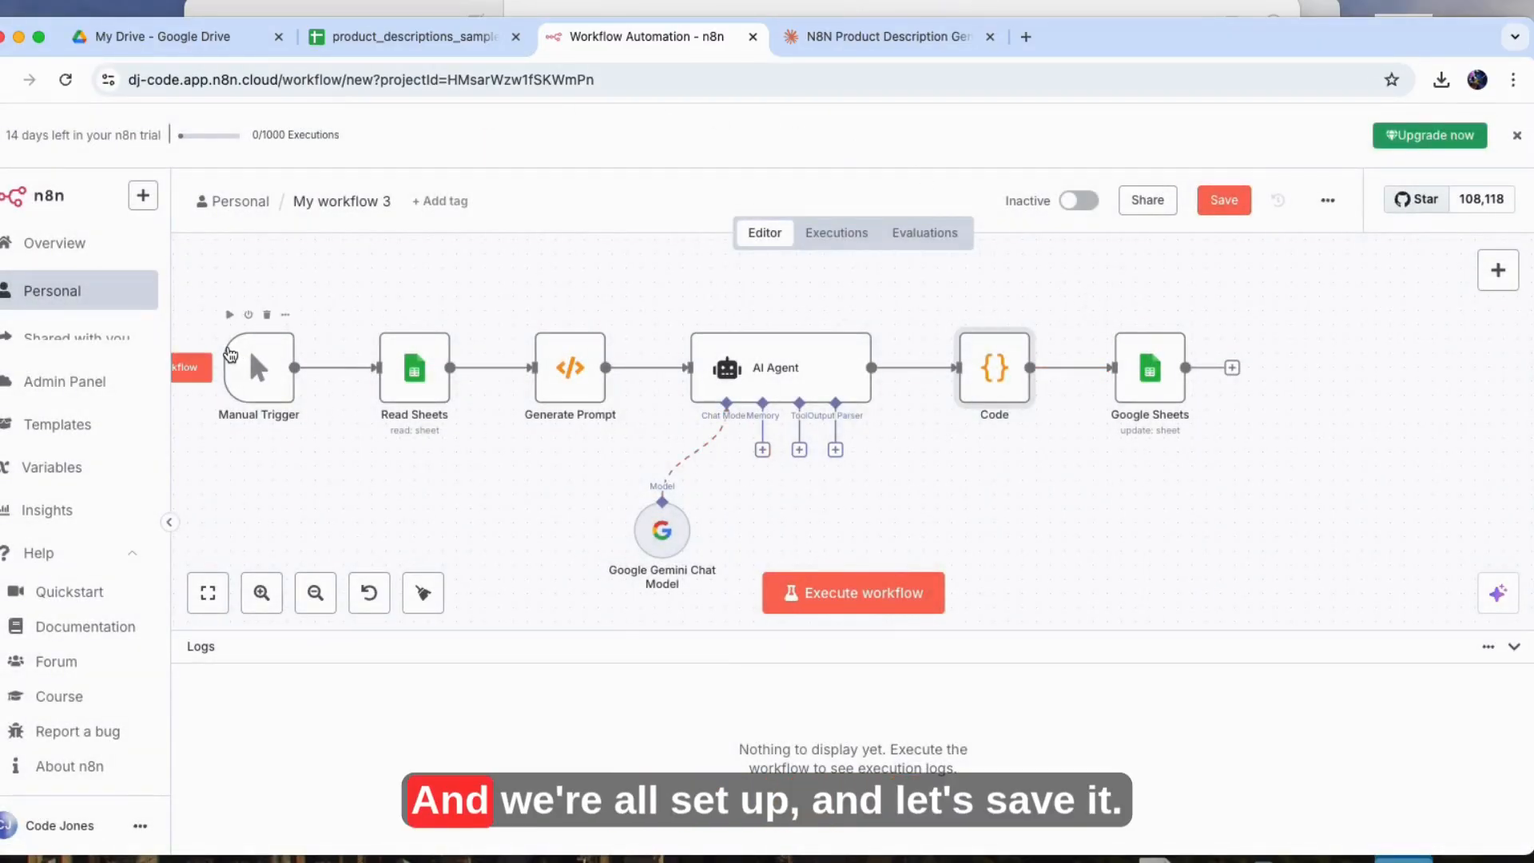
left_click(1208, 204)
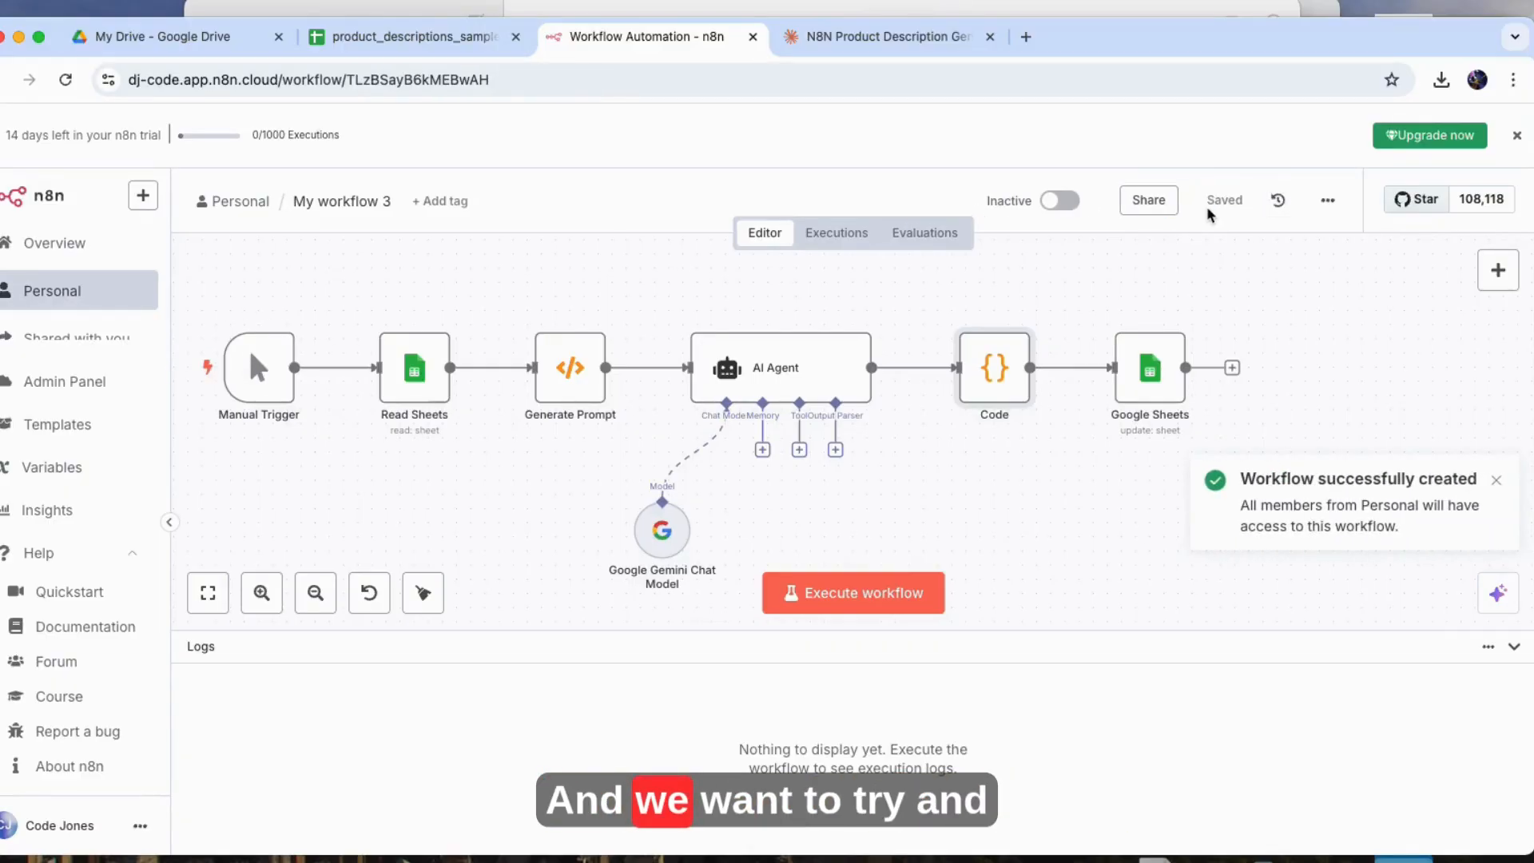
left_click(836, 599)
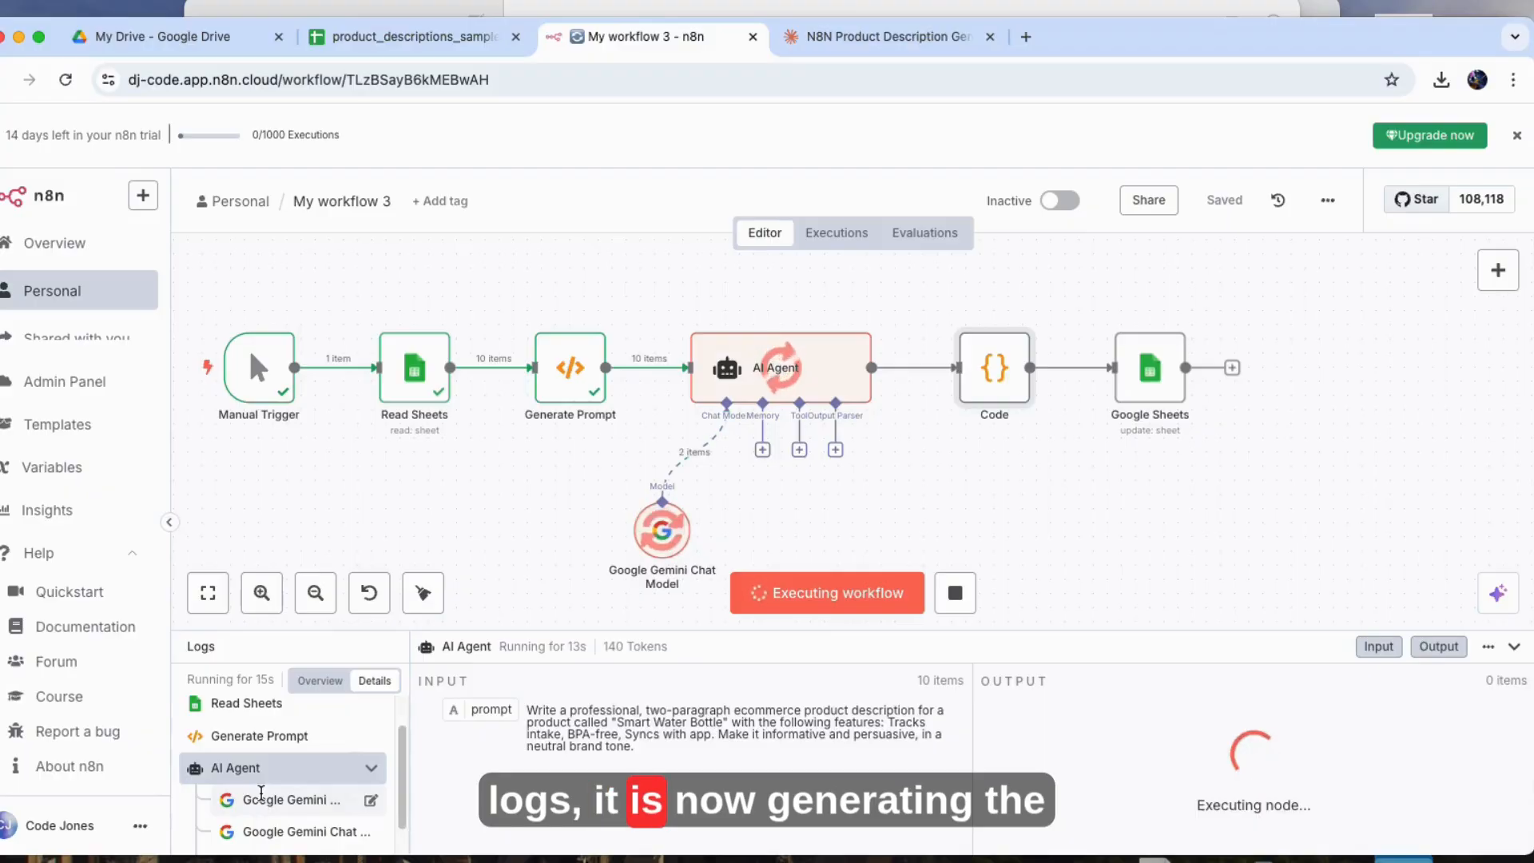
- Read the first Google Gemini Chat Model log entries, including the Smart Water Bottle and Solar Power Bank descriptions
left_click(261, 795)
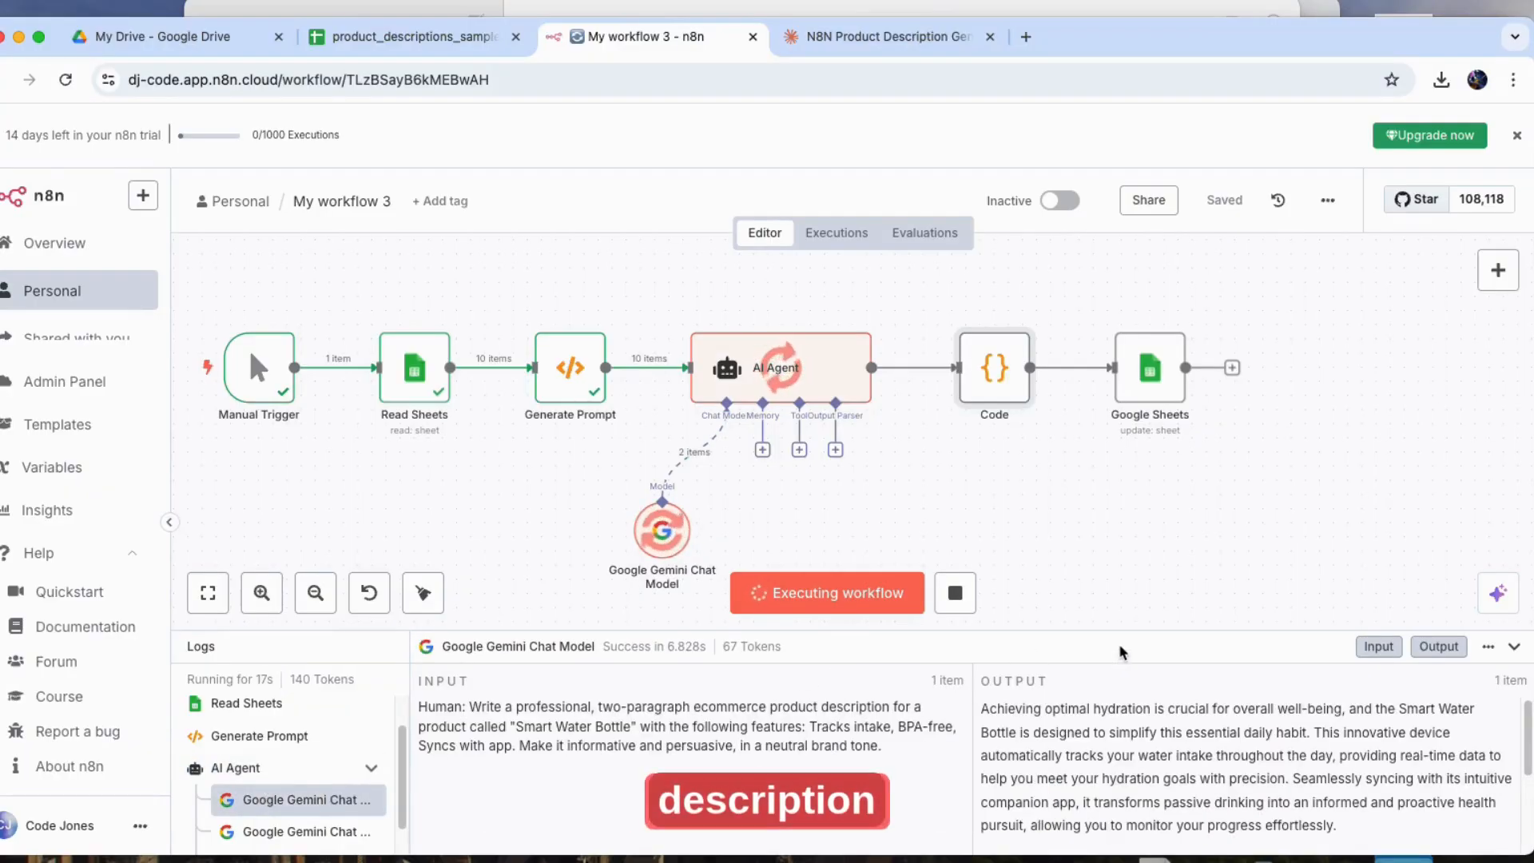
scroll(1114, 743, "down", 3)
scroll(1113, 747, "down", 4)
scroll(1113, 747, "down", 2)
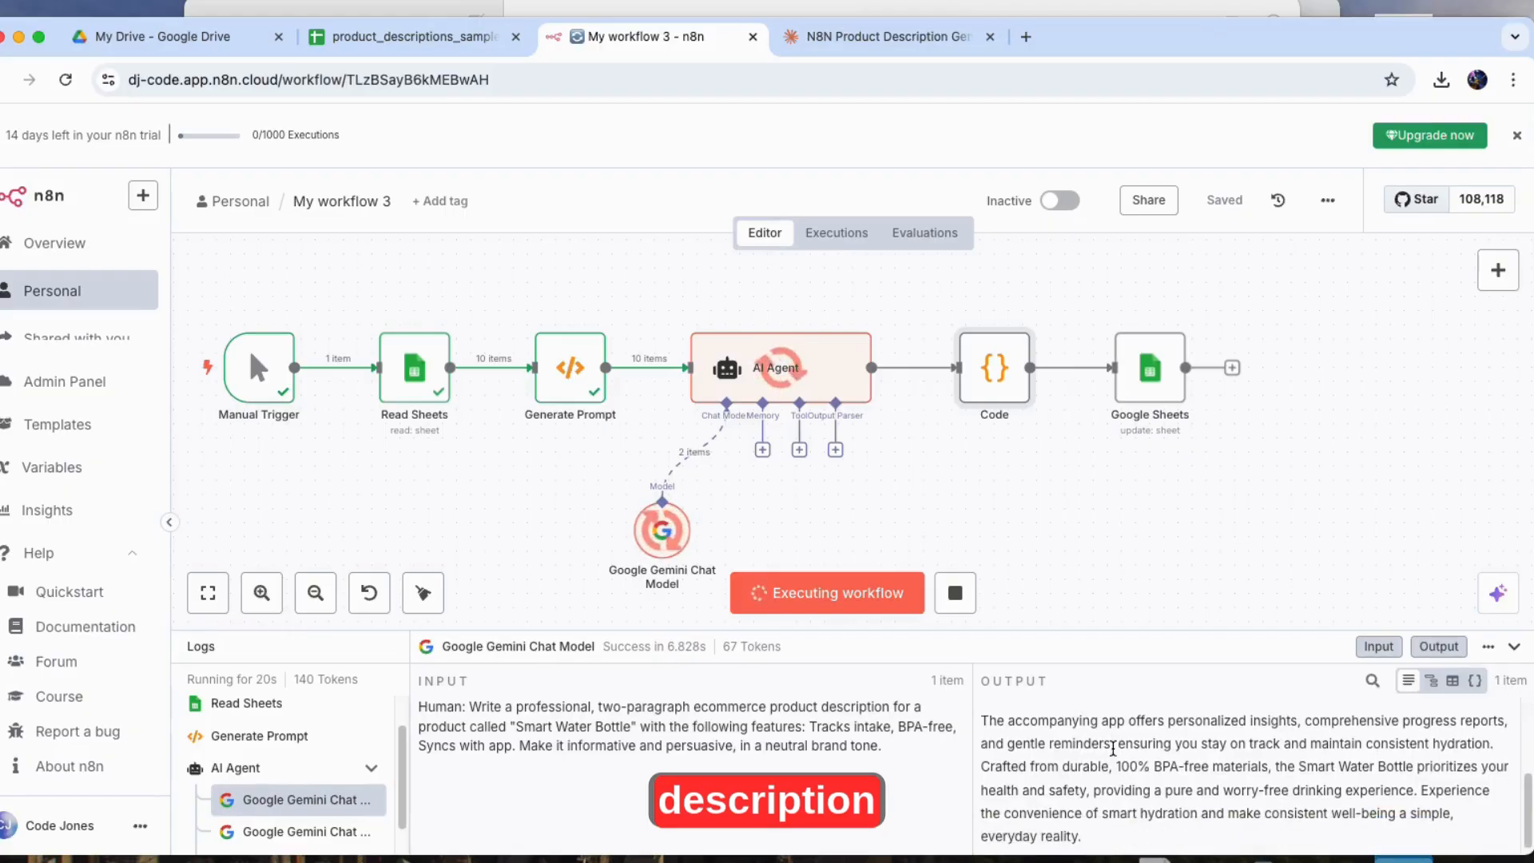
left_click(345, 841)
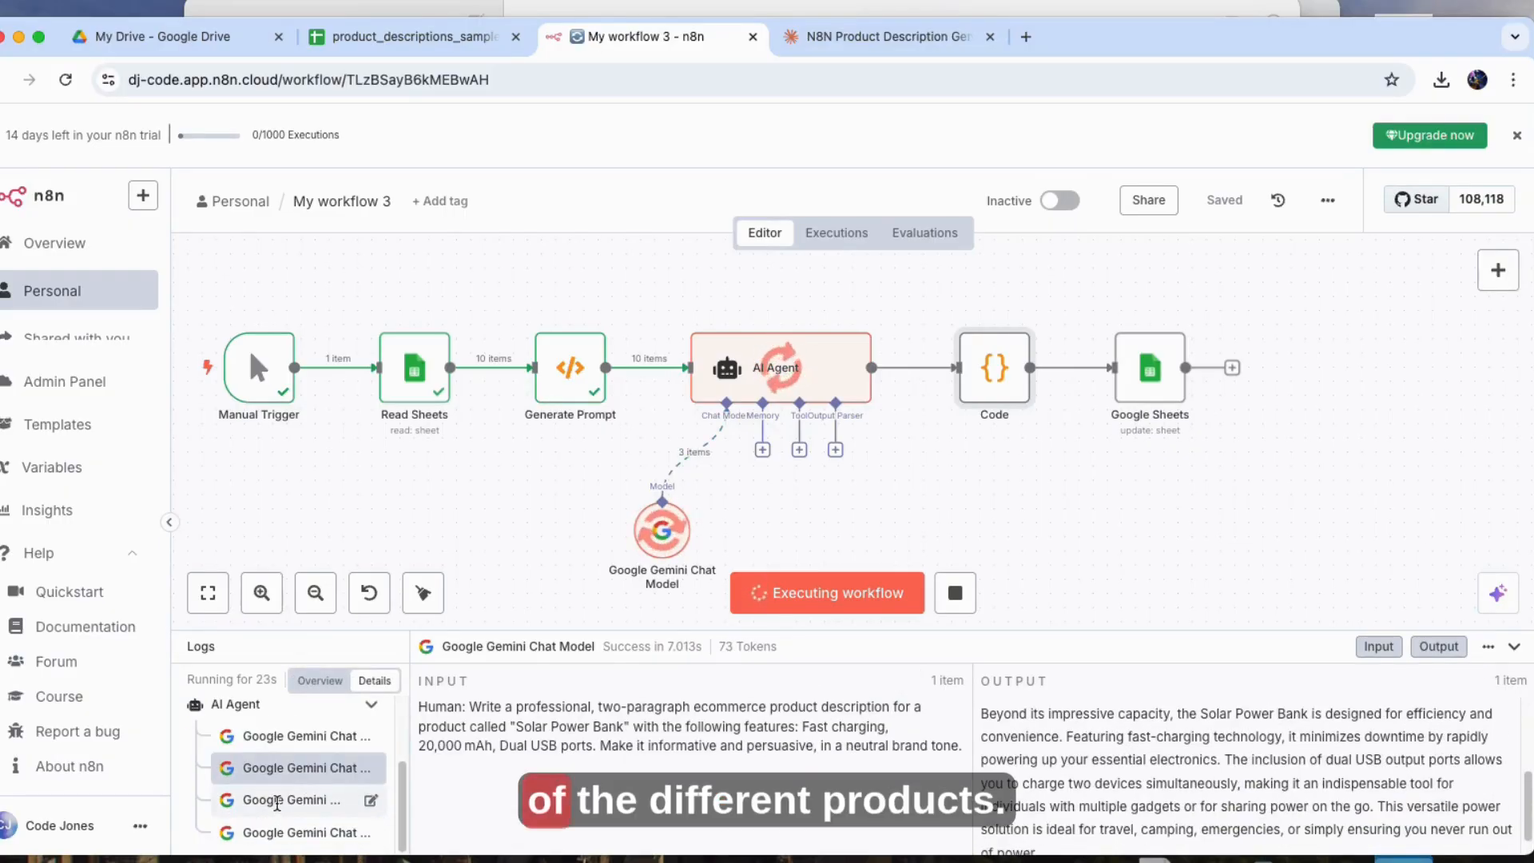
left_click(280, 799)
- Check the Description column in the product_descriptions_sample spreadsheet and return to the running workflow
left_click(403, 36)
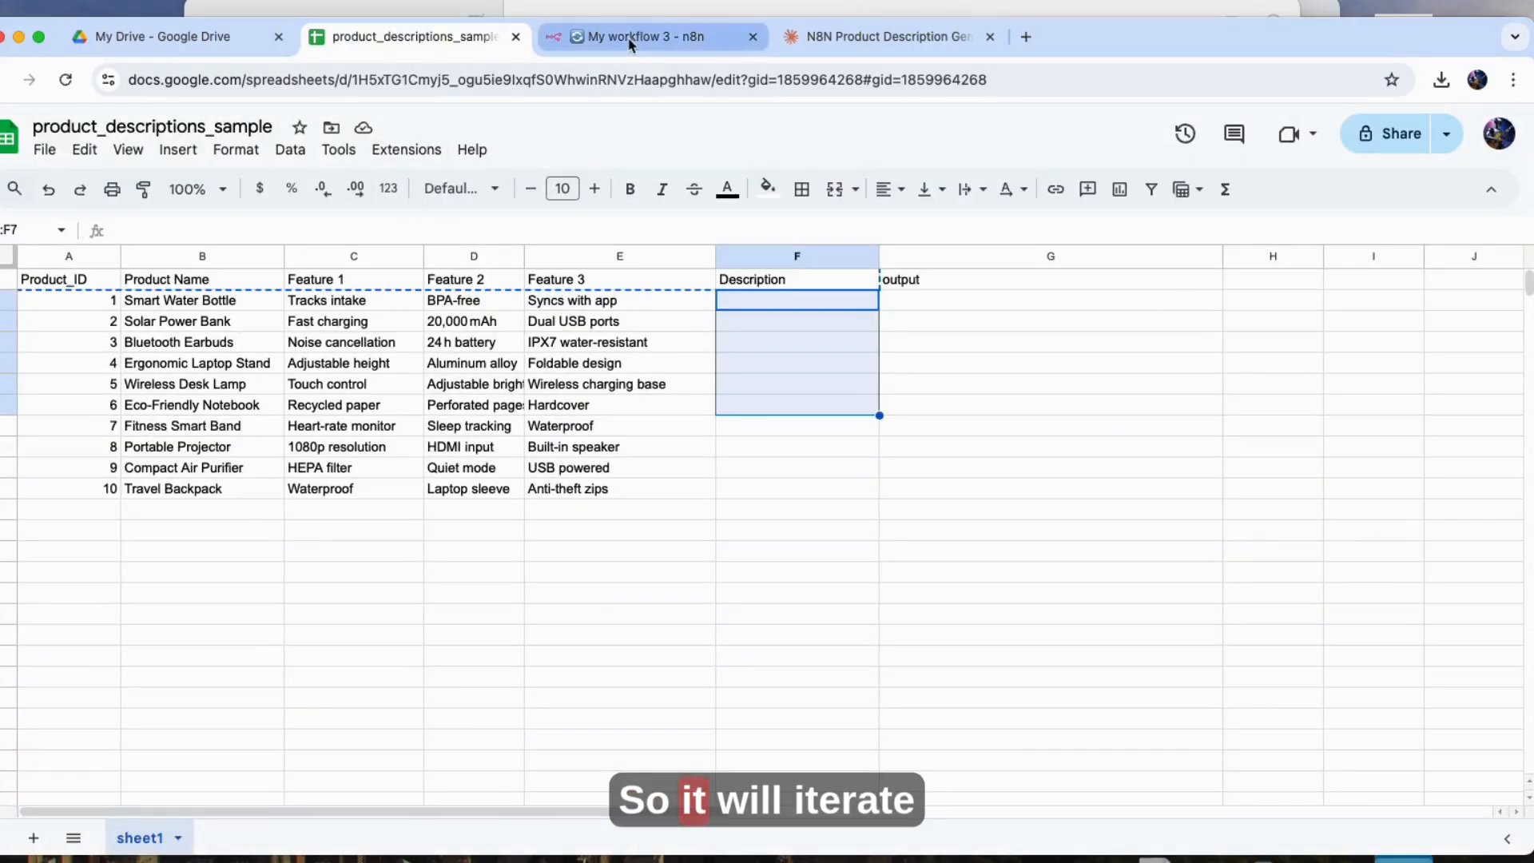
left_click(779, 344)
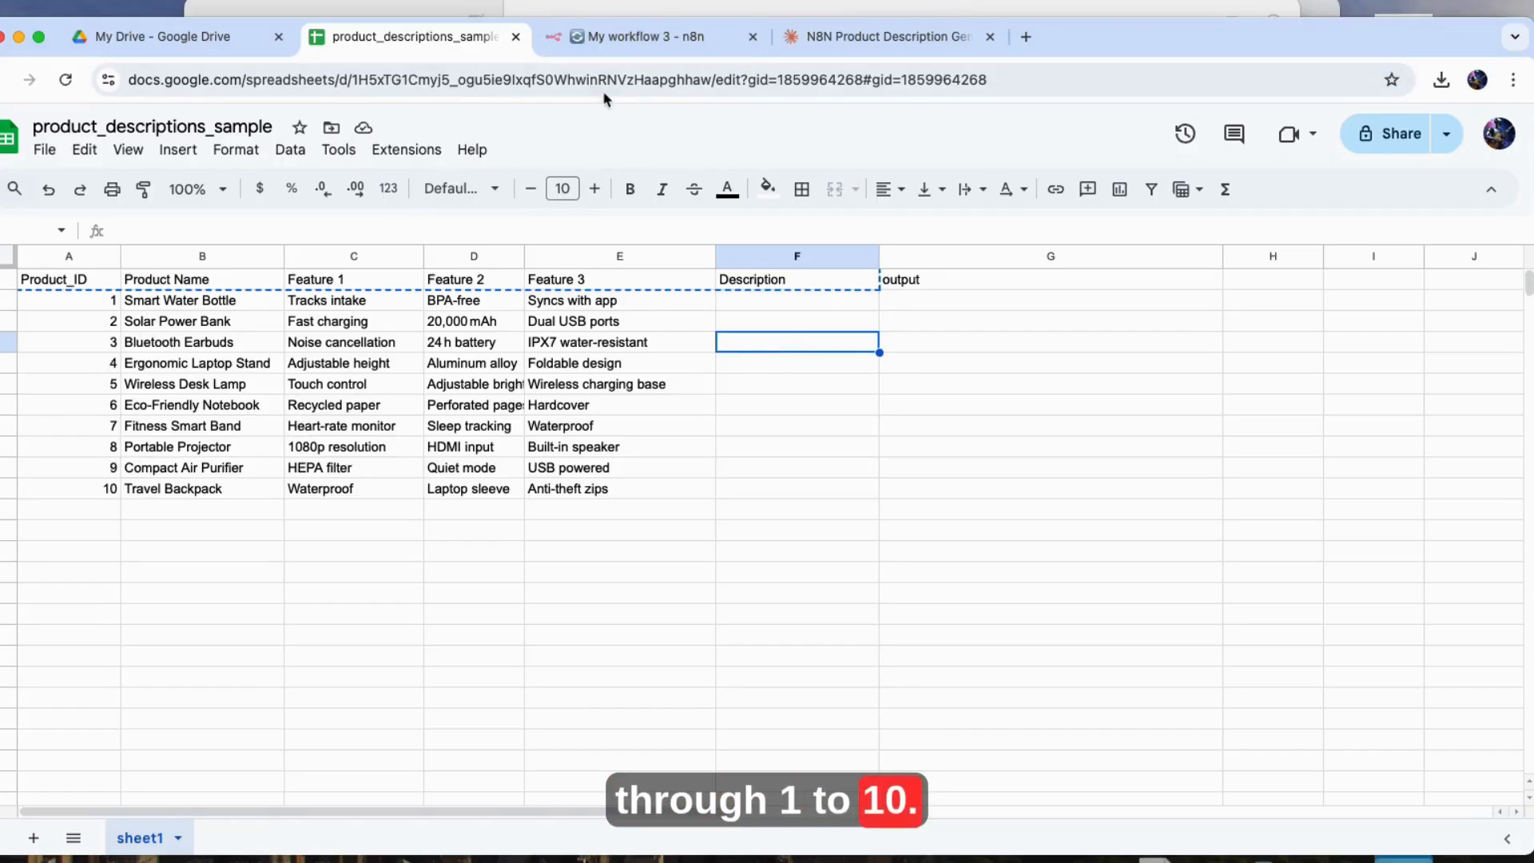
left_click(619, 36)
- Read the Gemini log entries for the Ergonomic Laptop Stand, Wireless Desk Lamp and Eco-Friendly Notebook
scroll(295, 767, "down", 1)
left_click(285, 800)
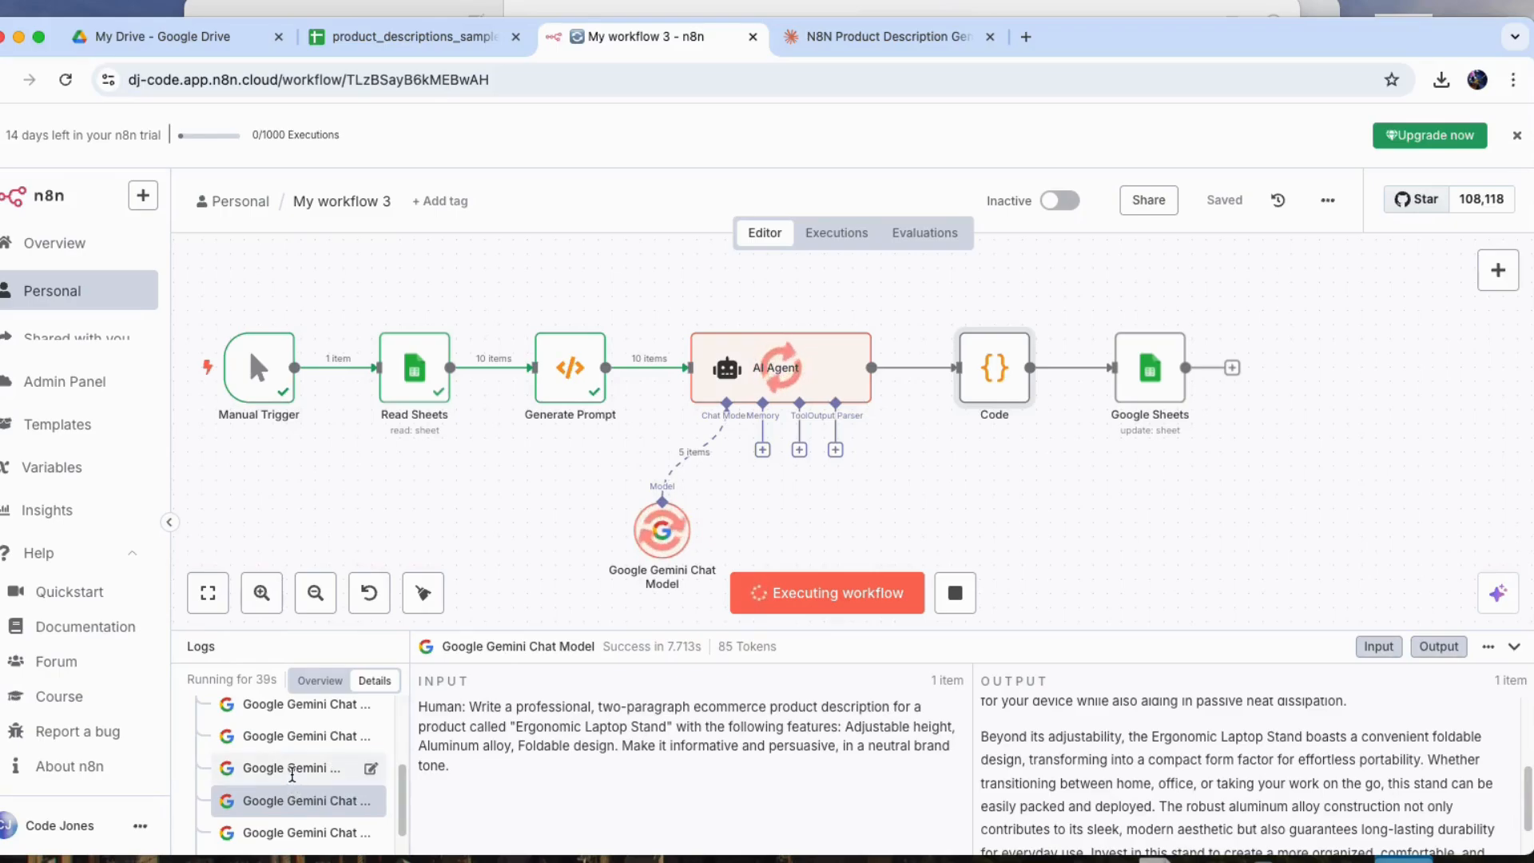
scroll(297, 779, "down", 1)
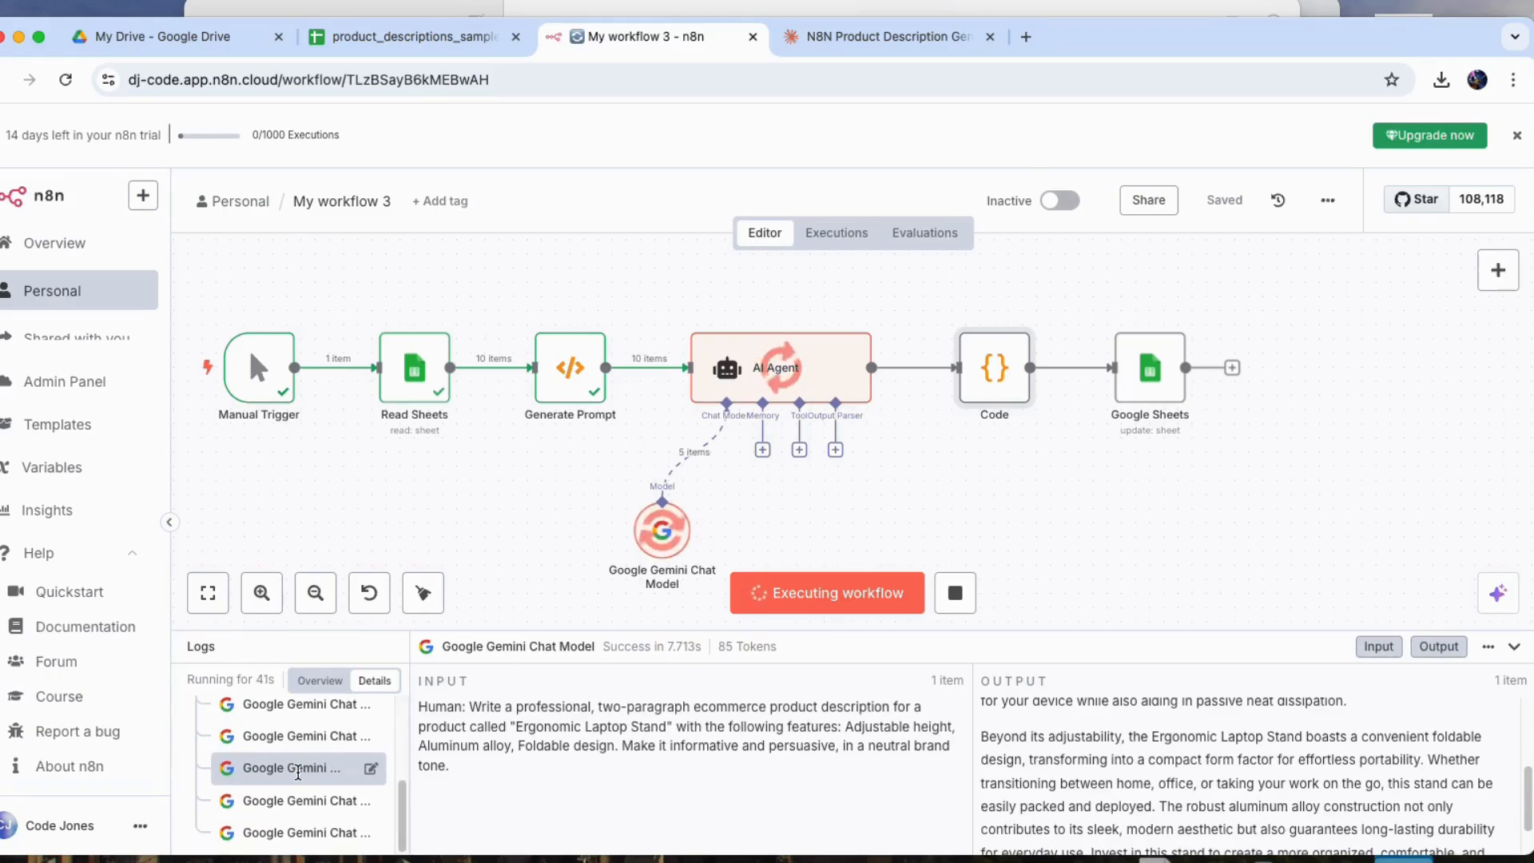
left_click(294, 799)
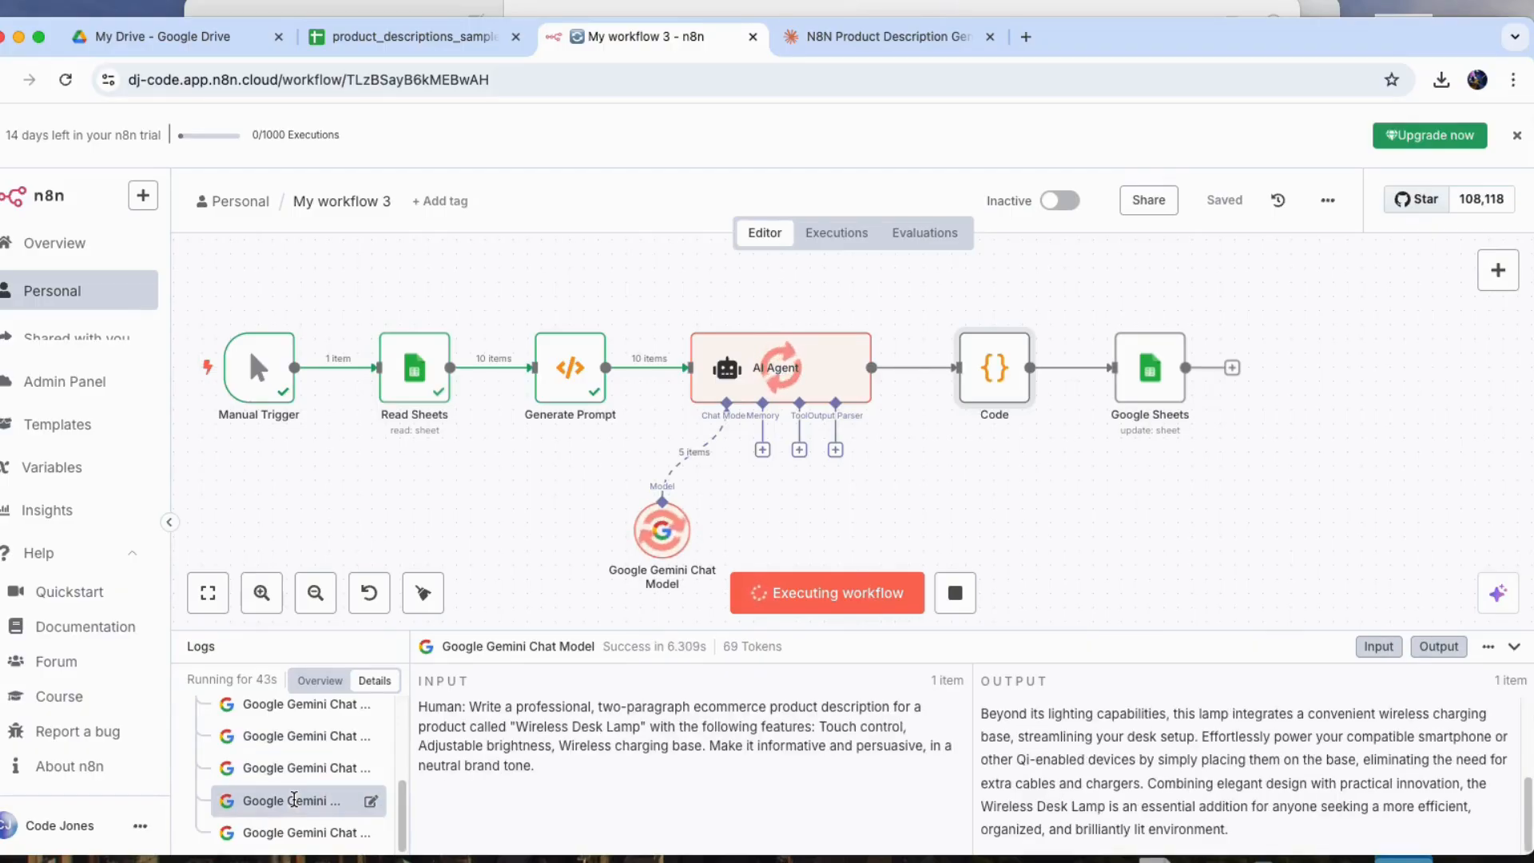
scroll(295, 791, "down", 1)
left_click(294, 800)
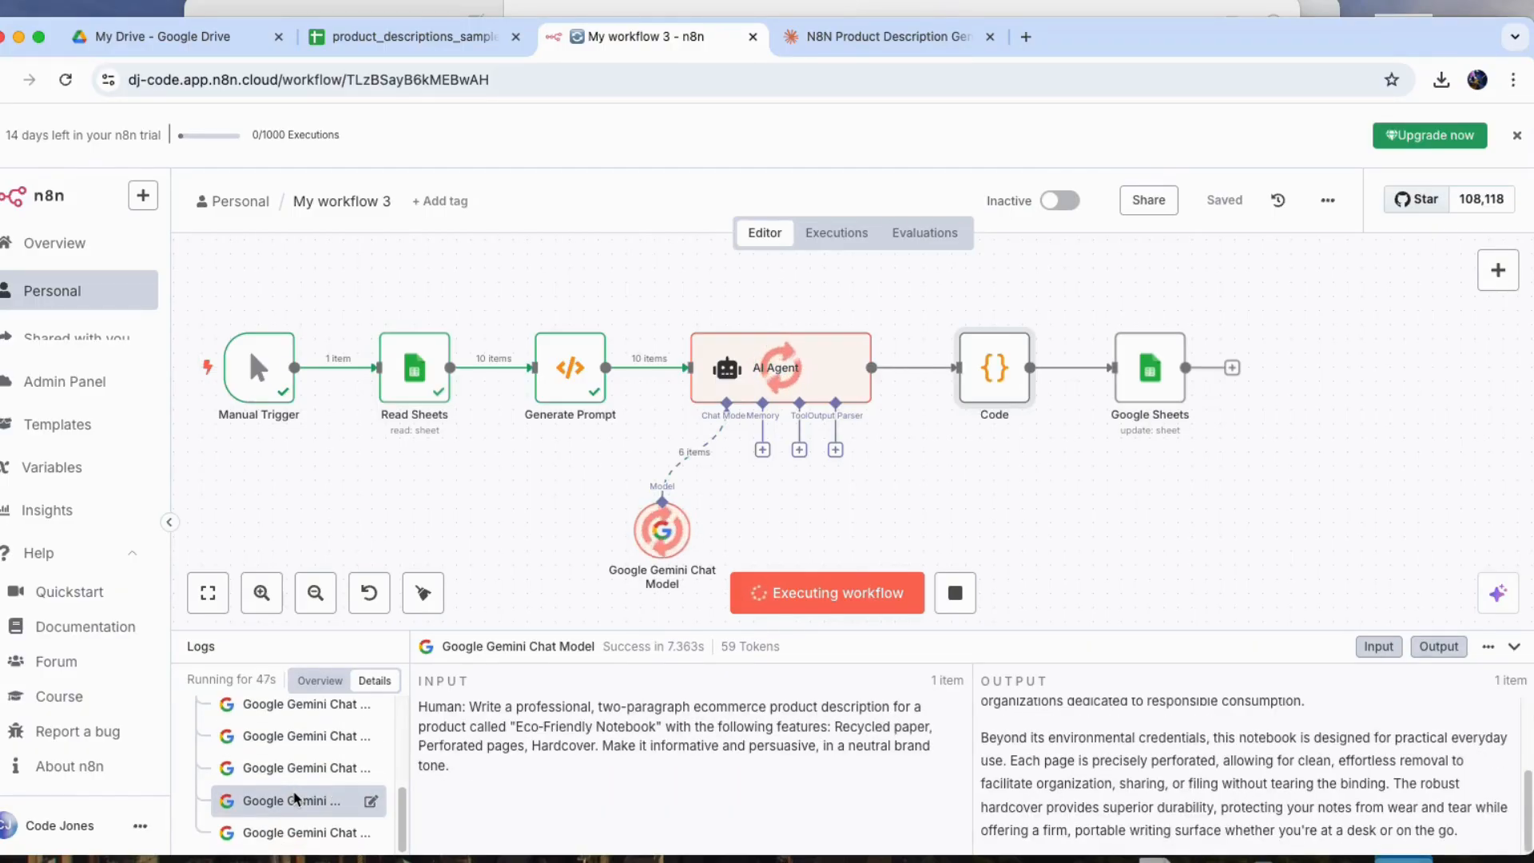
- Read the Gemini log entry for the Fitness Smart Band while the workflow runs to completion
left_click(282, 824)
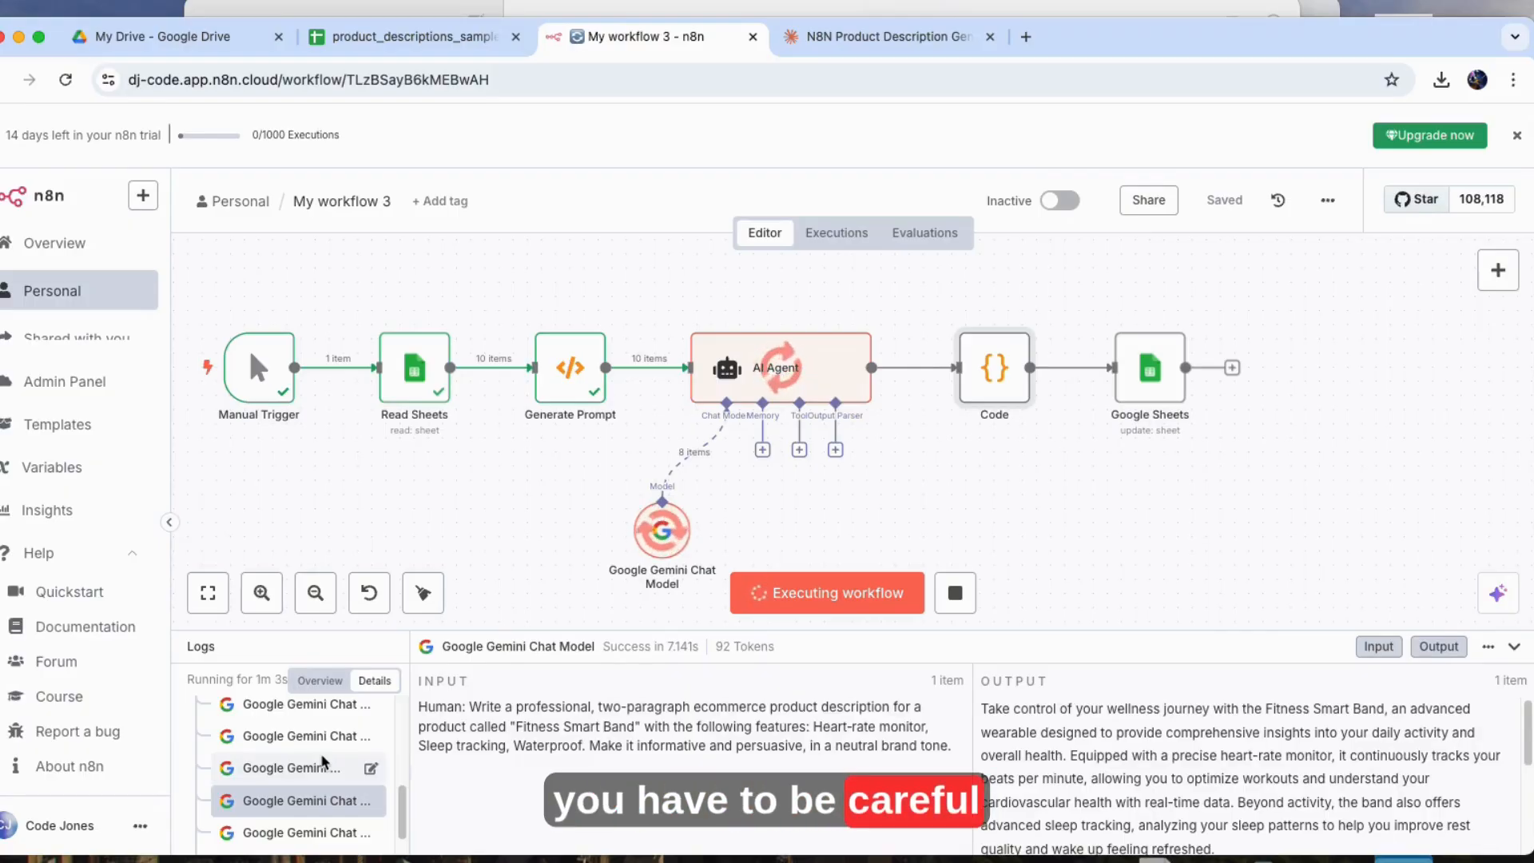
mouse_move(738, 645)
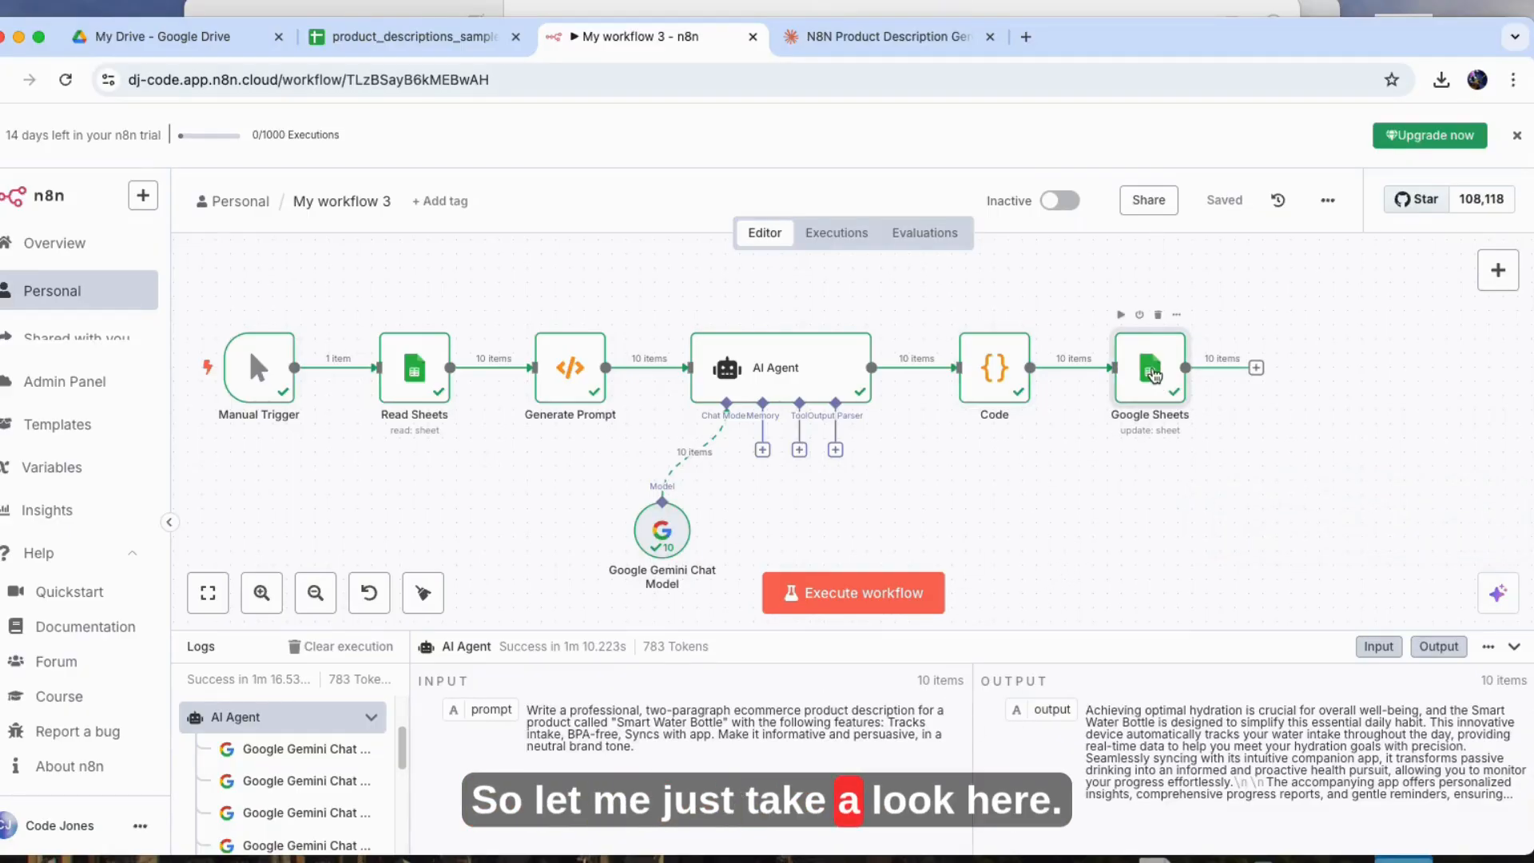
- Switch to the product_descriptions_sample spreadsheet and look through all product rows for the generated descriptions
left_click(468, 41)
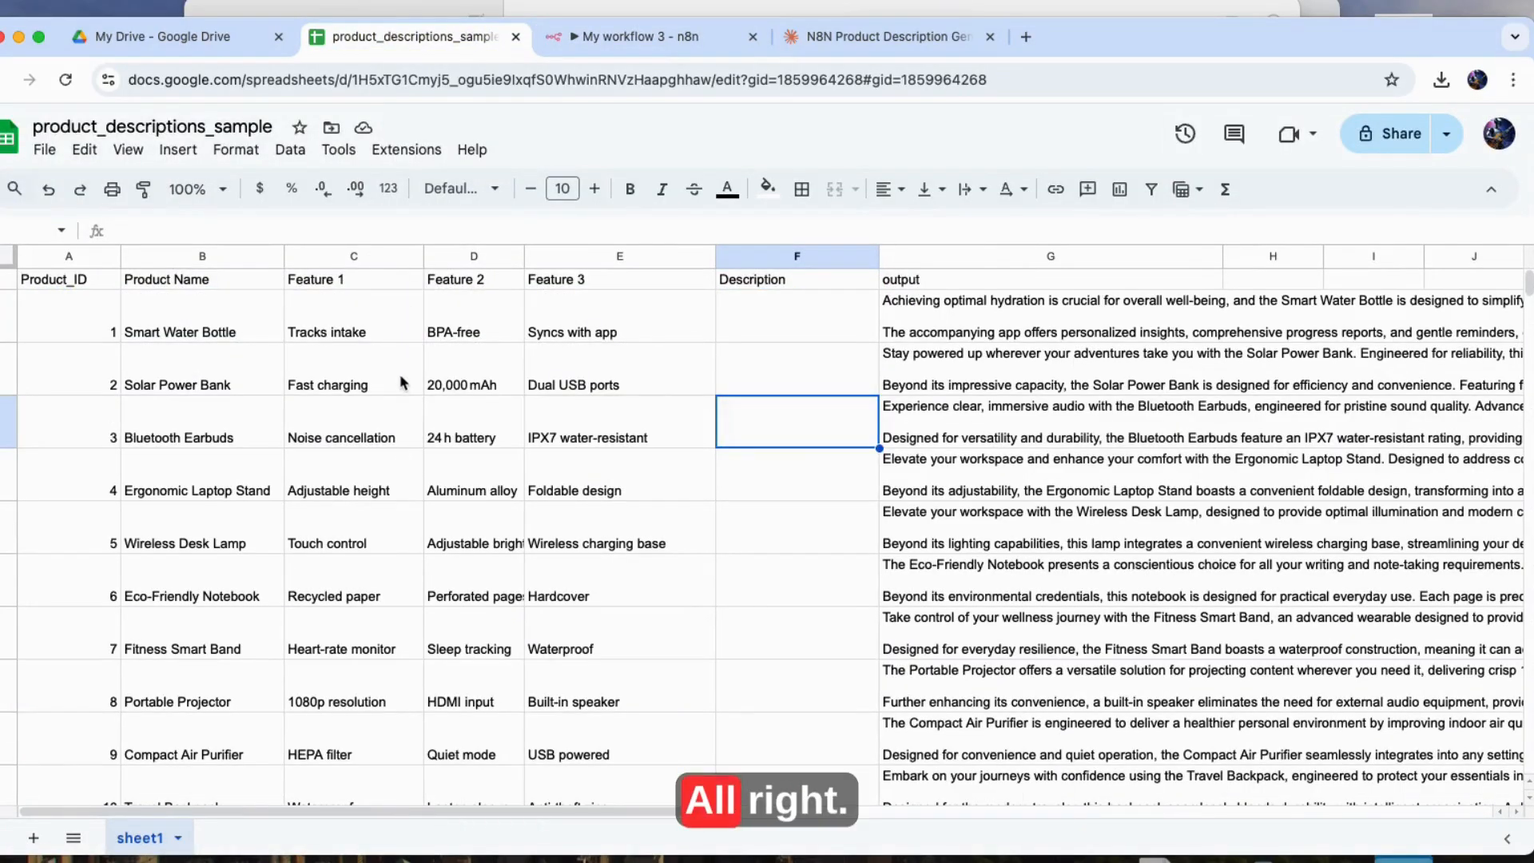
scroll(957, 448, "down", 10)
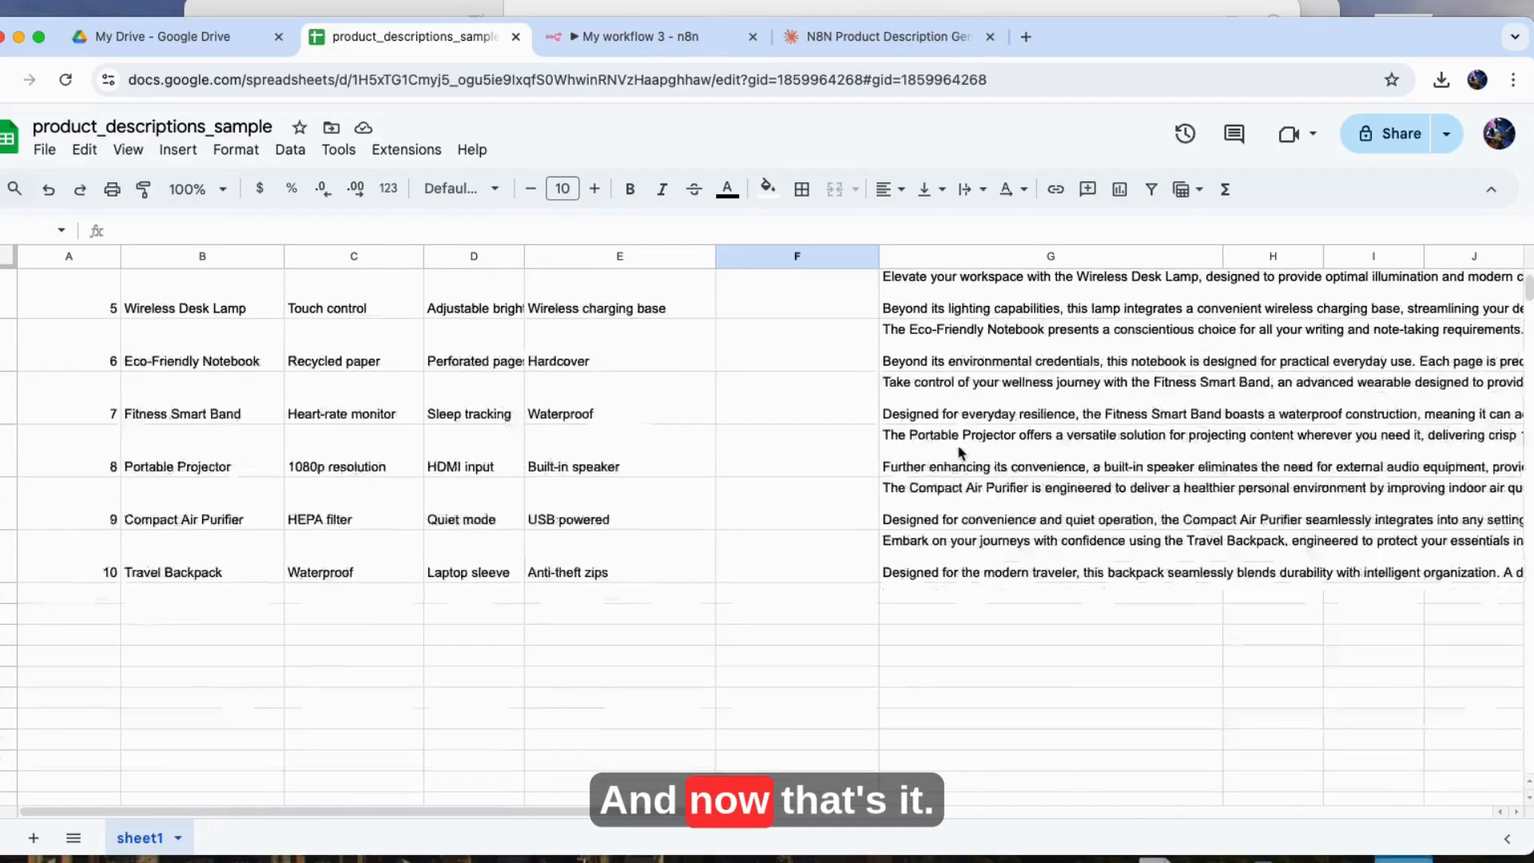
scroll(958, 448, "up", 10)
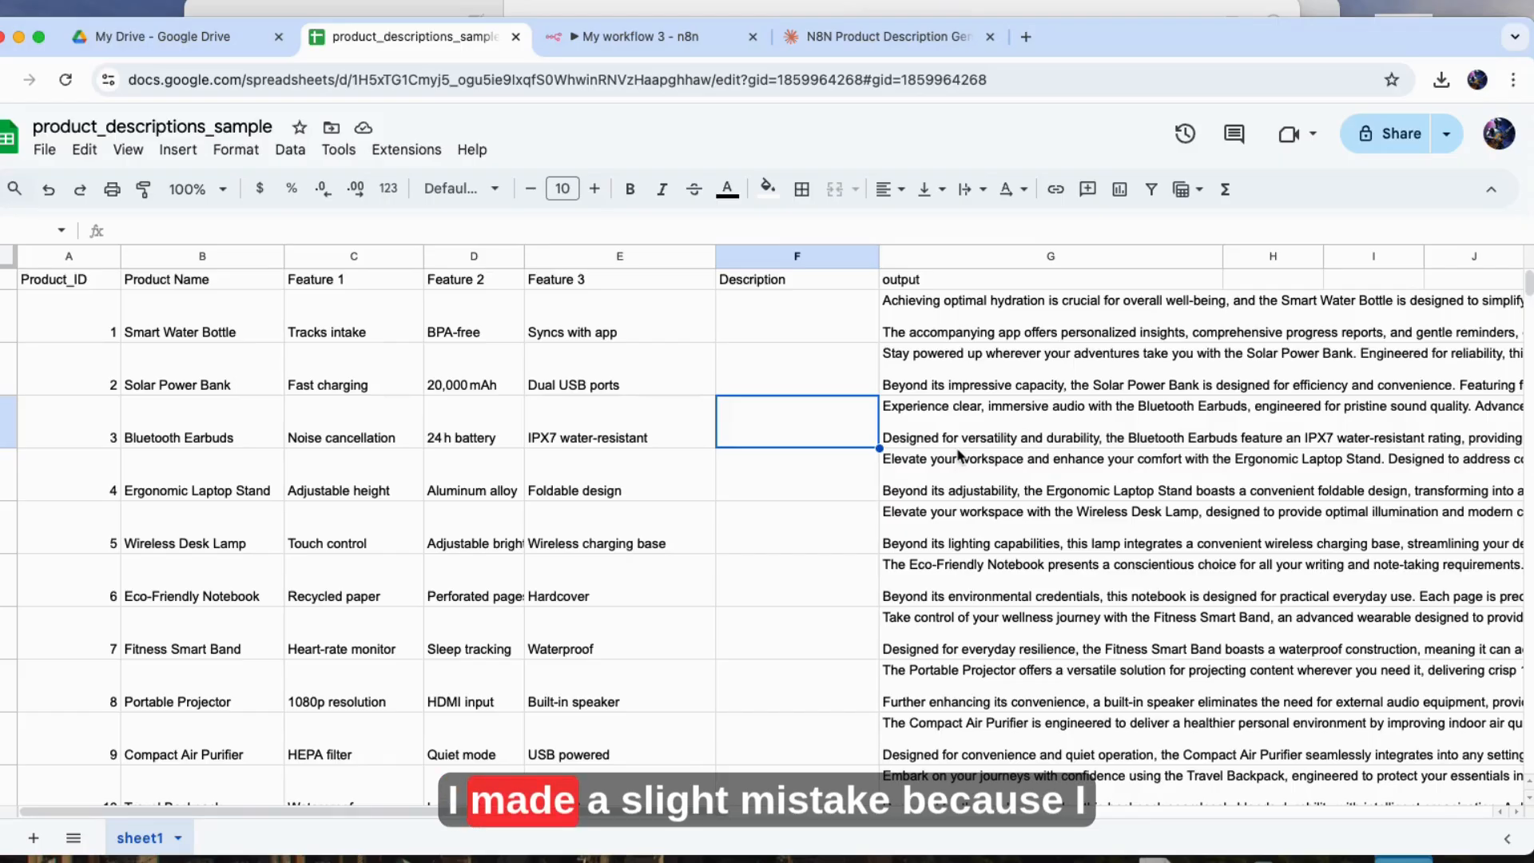
- Compare the Description and output columns, headers and first product row, to examine where the generated text was written
left_click(893, 281)
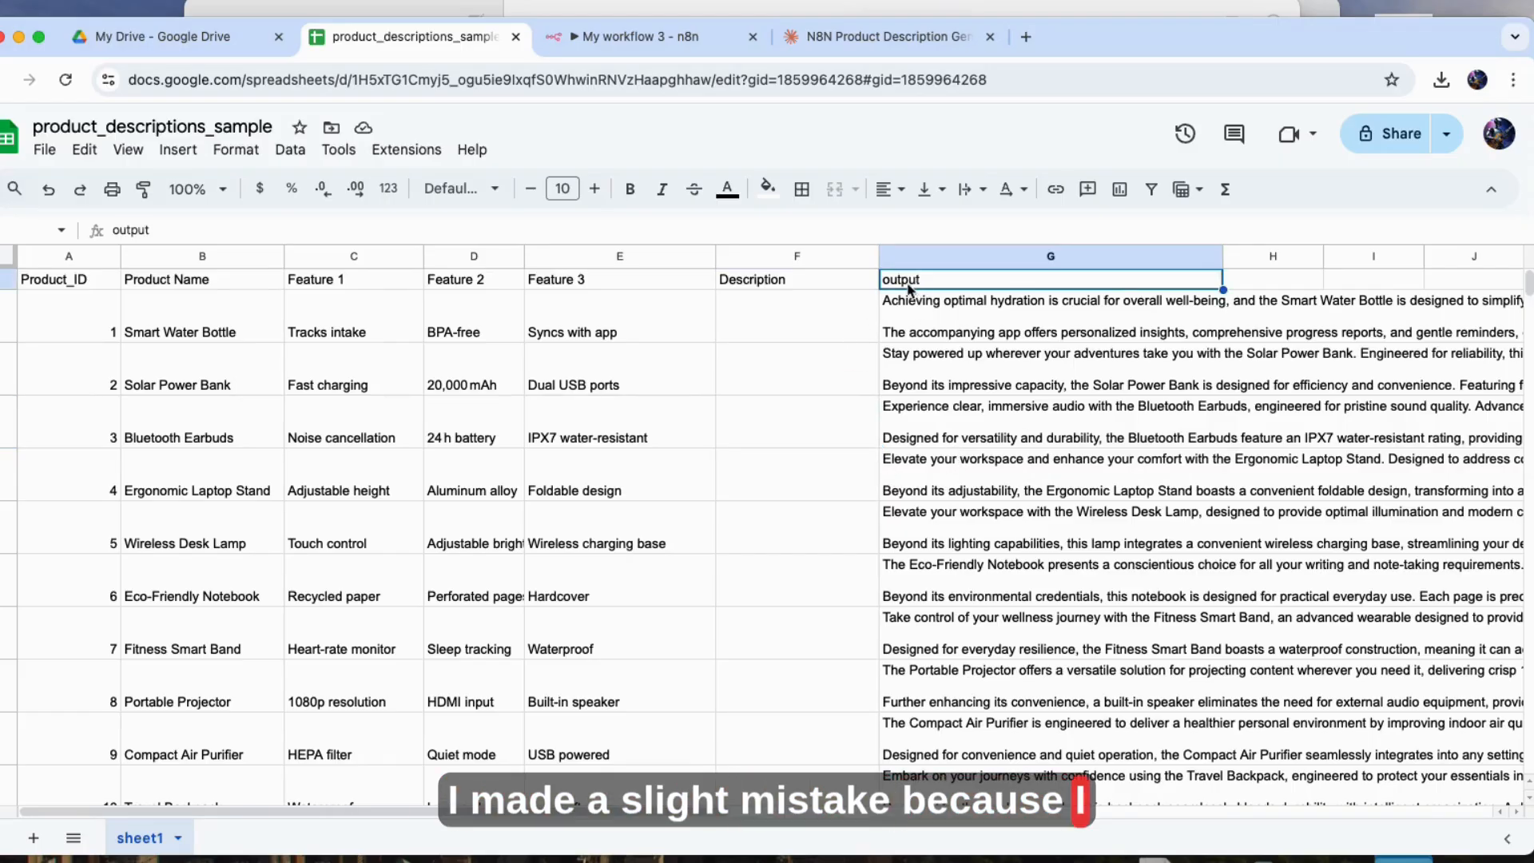
left_click(804, 283)
left_click(977, 290)
left_click(781, 293)
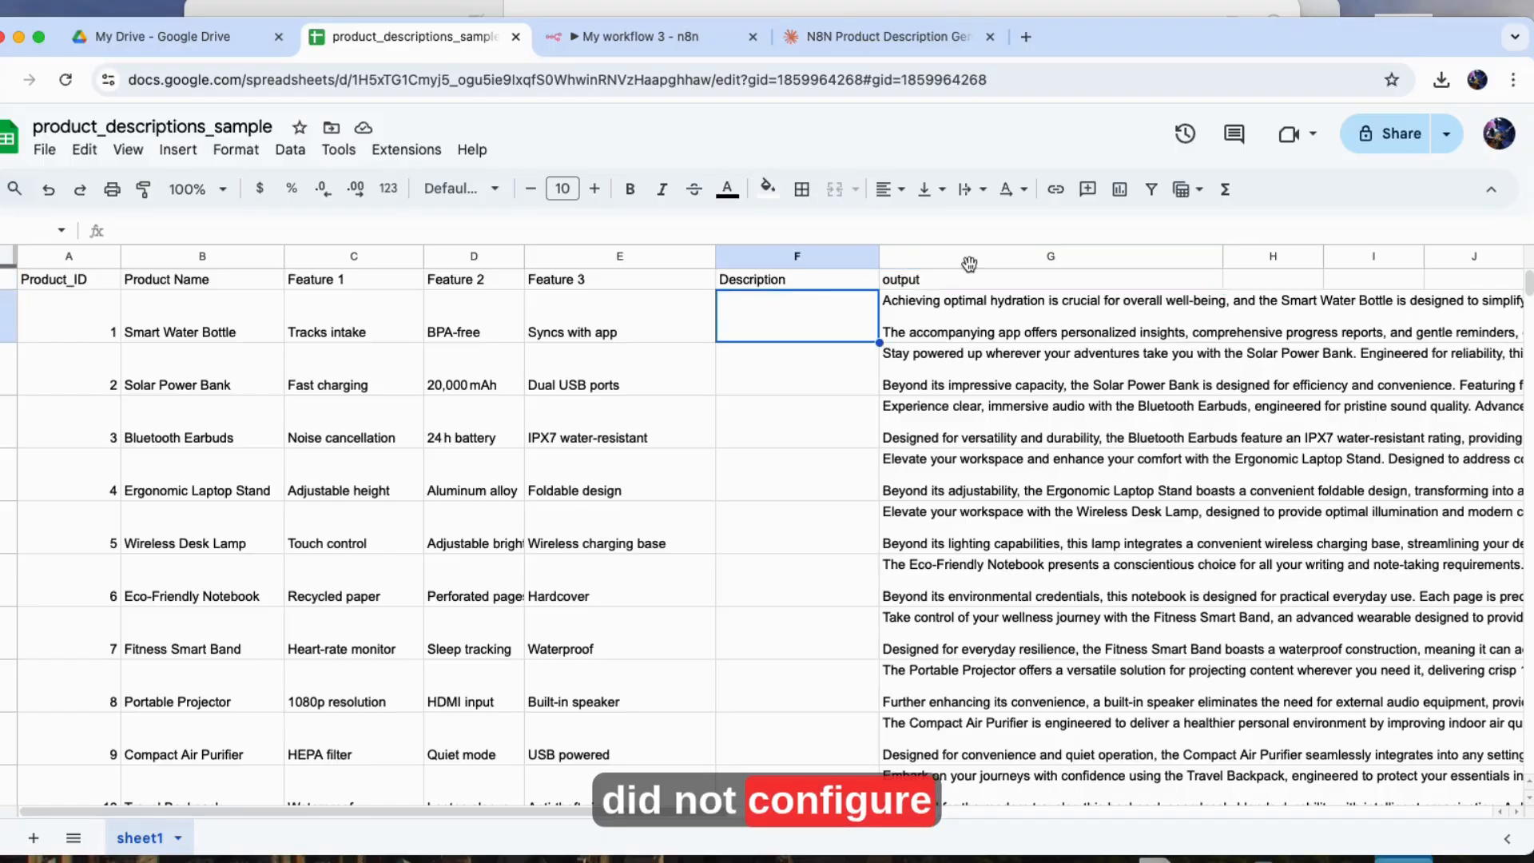
left_click(962, 284)
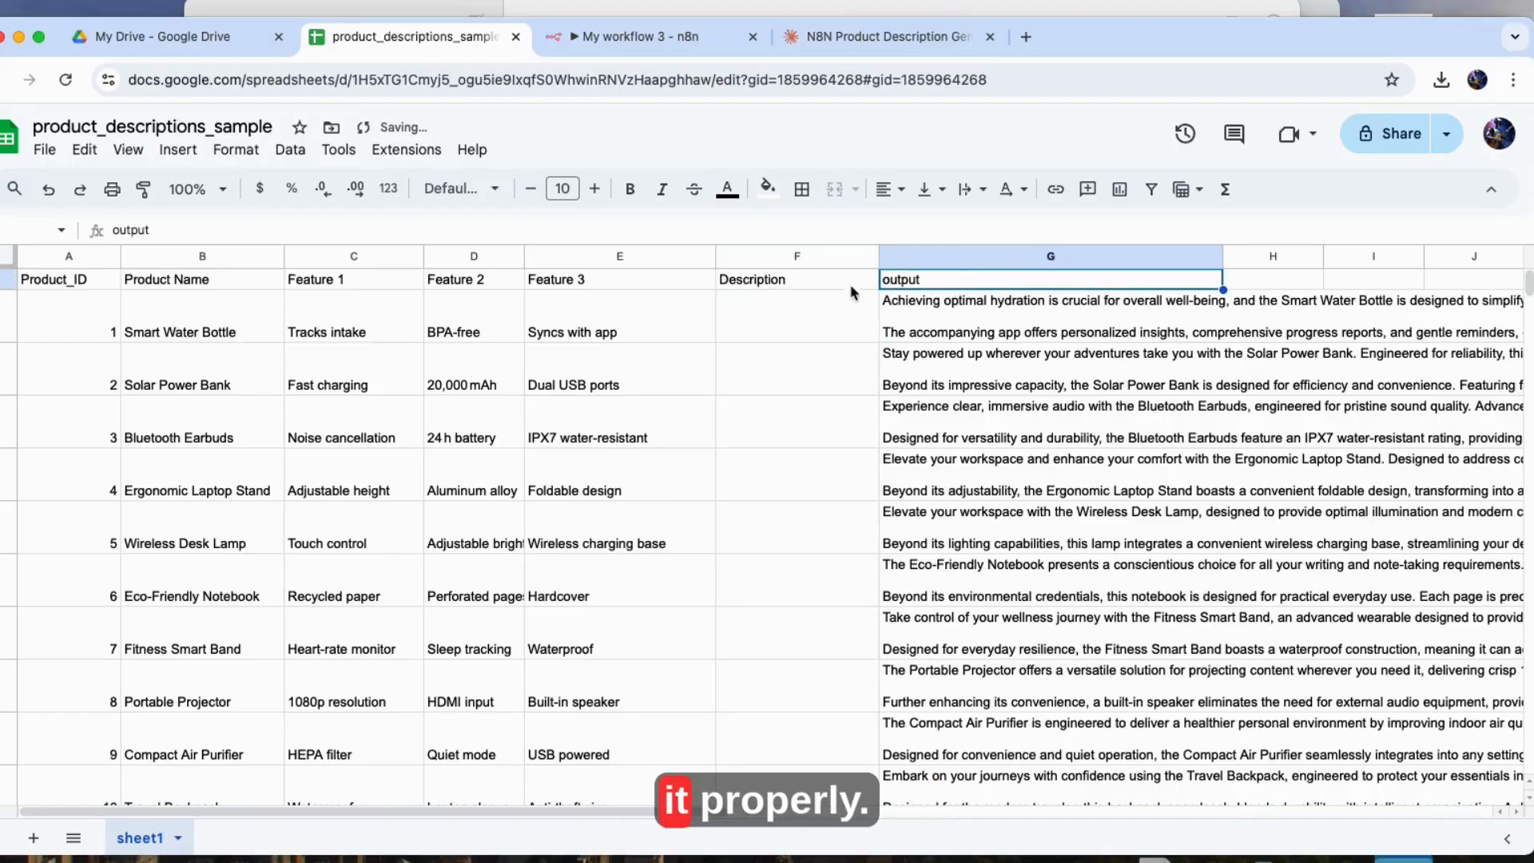
left_click(798, 279)
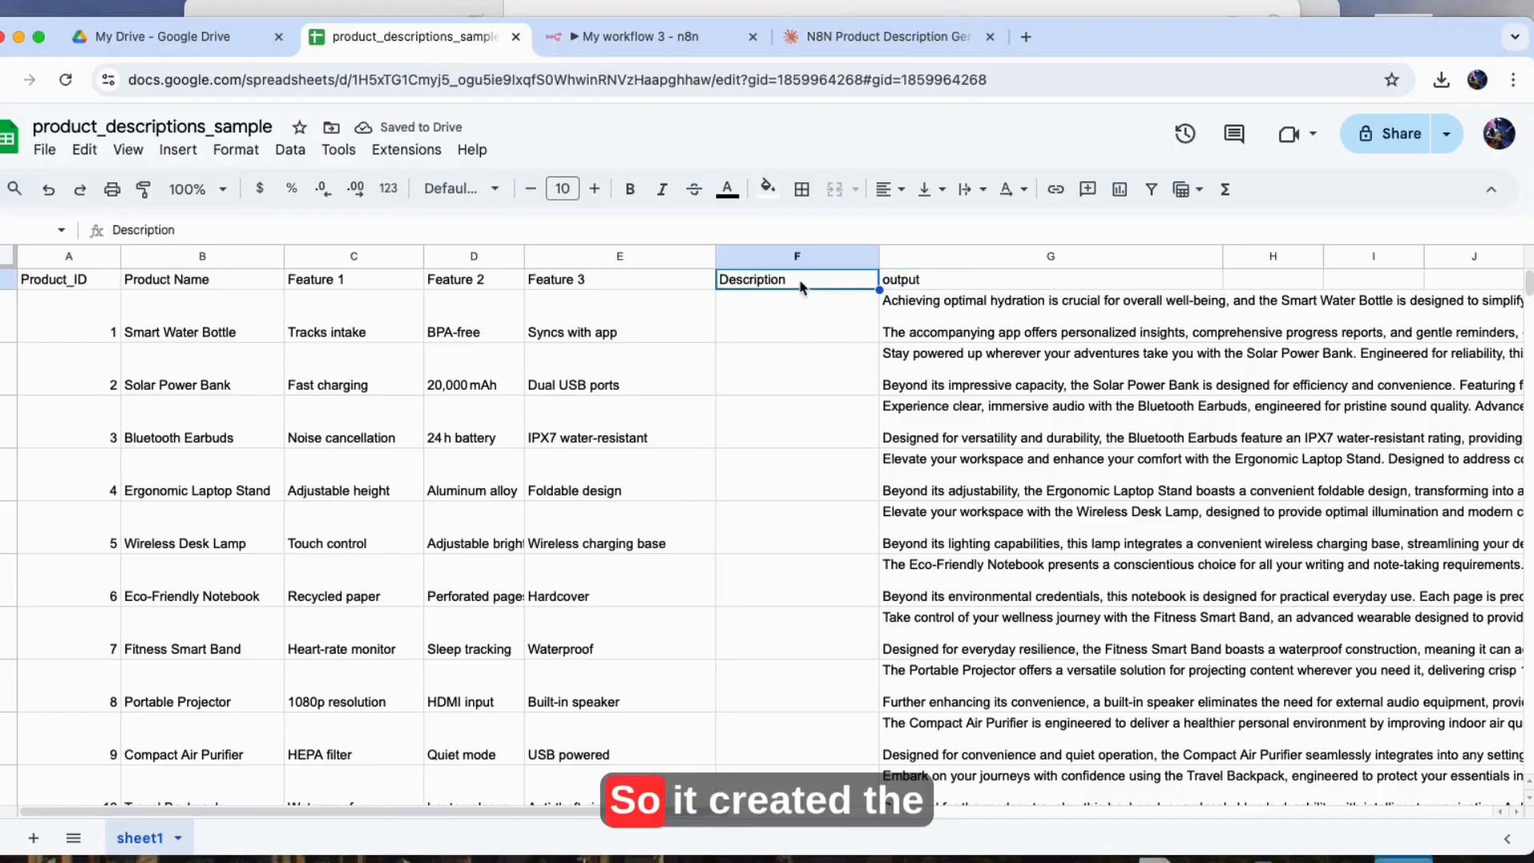
left_click(920, 312)
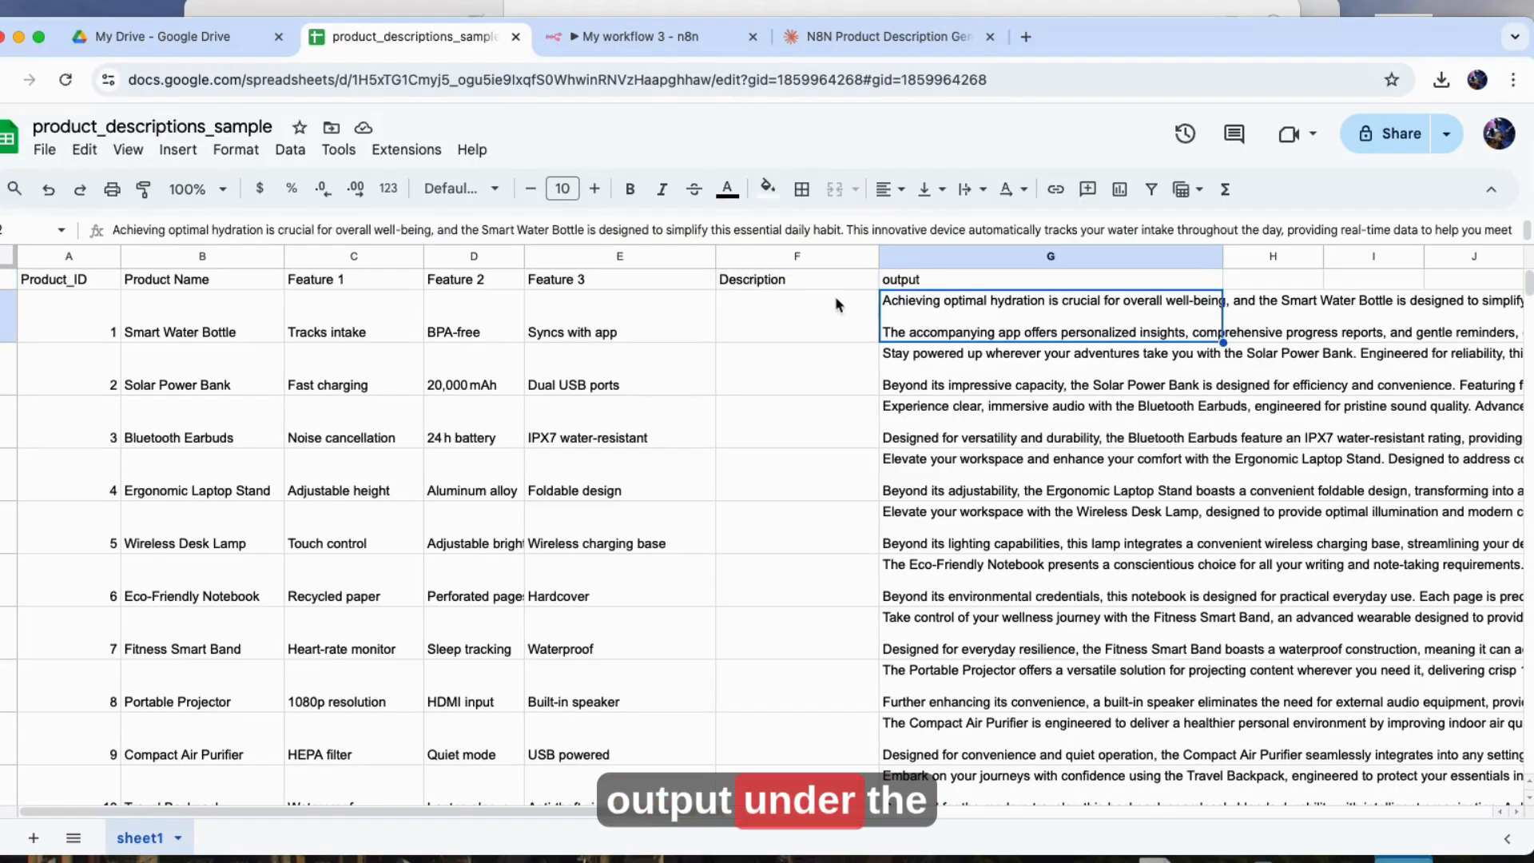
key("Up")
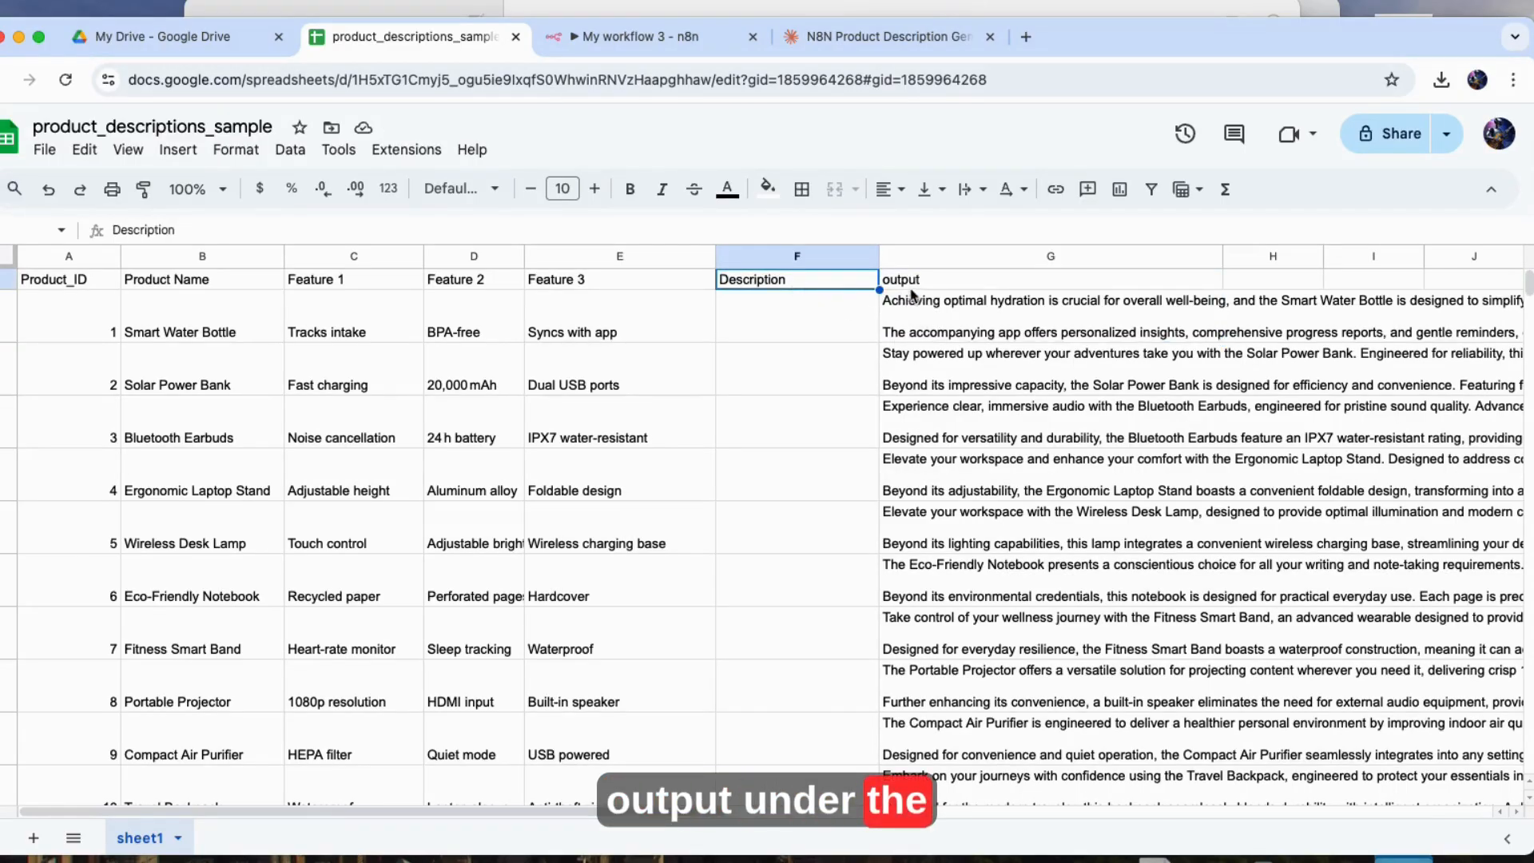
key("Down")
key("Down")
key("Left")
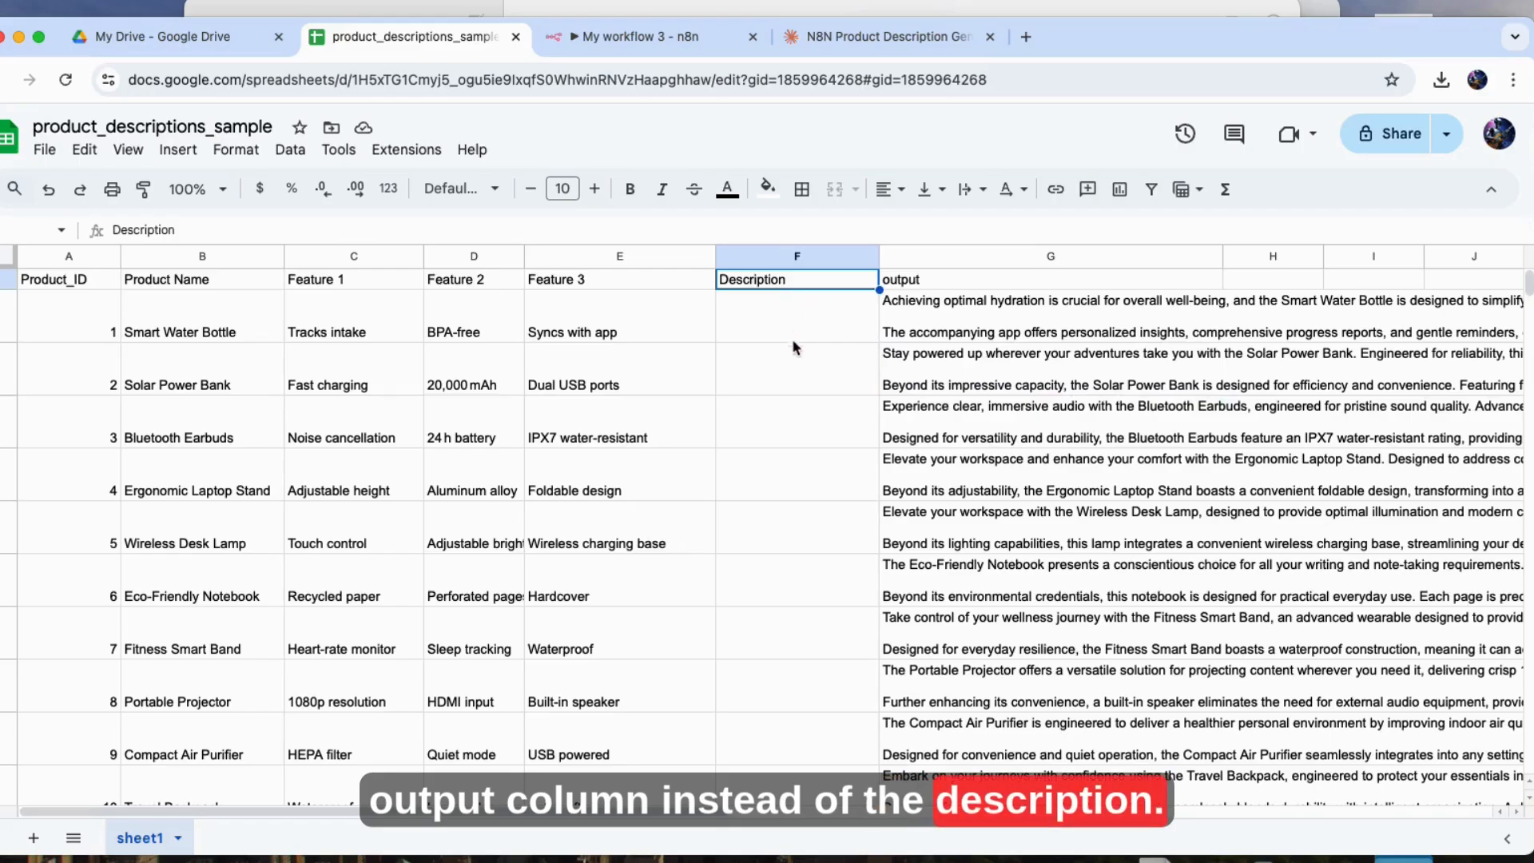
left_click(905, 320)
left_click(919, 286)
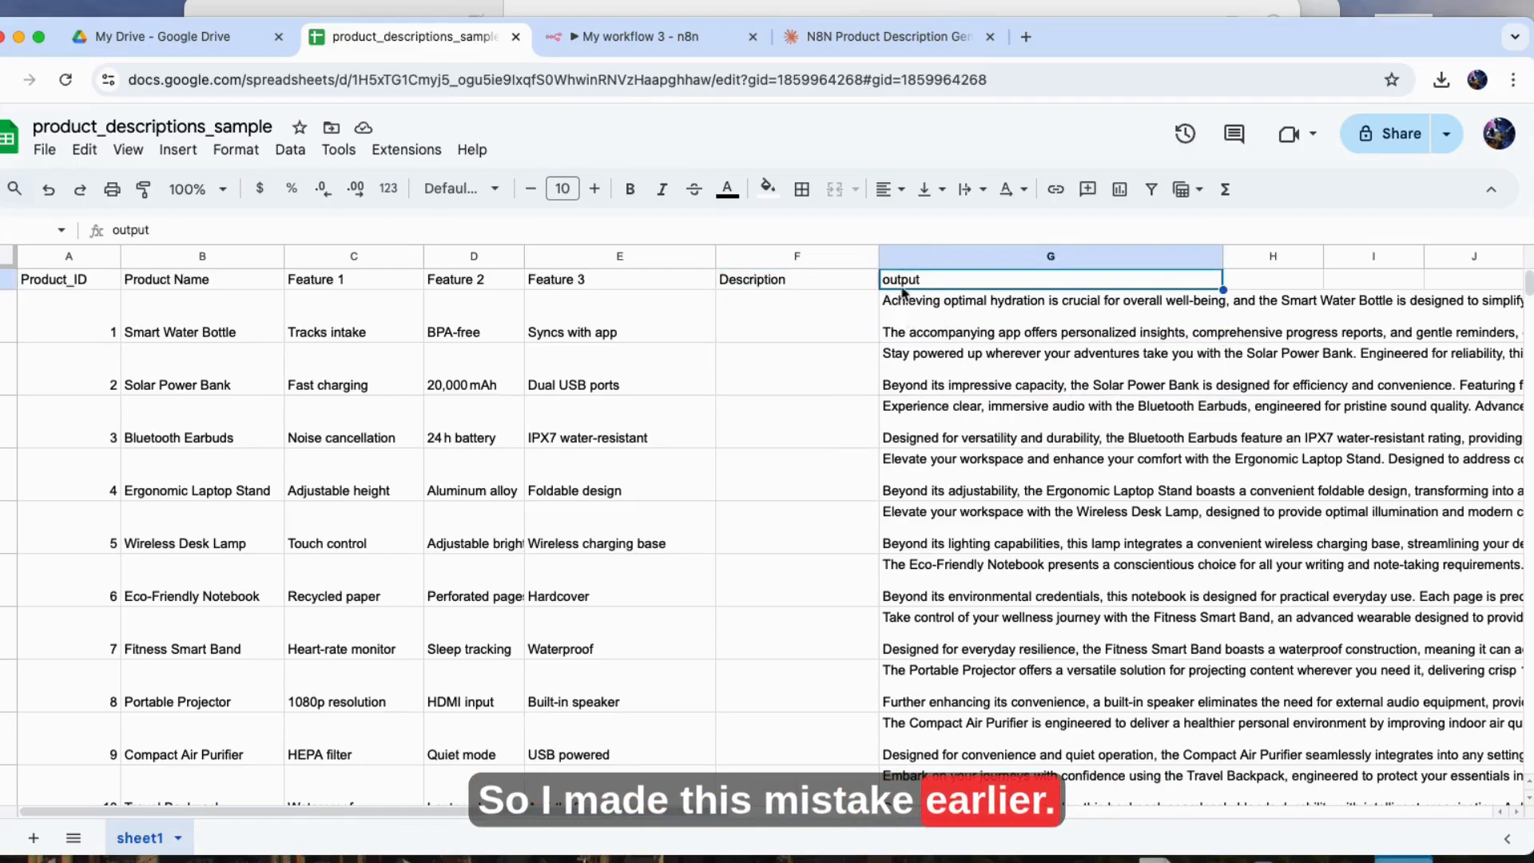
left_click(824, 286)
left_click(812, 314)
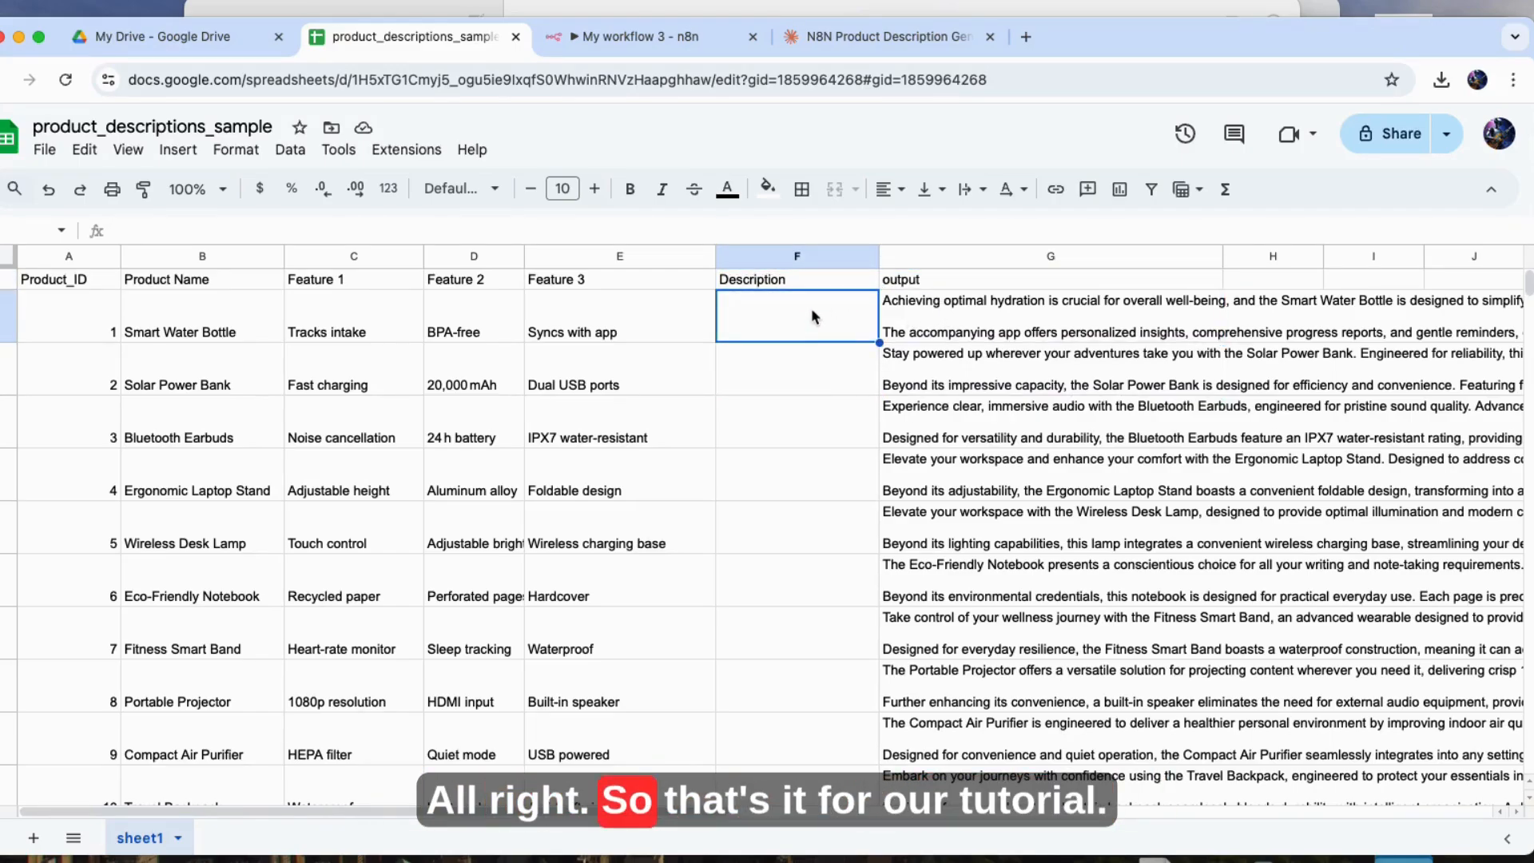
- Return to My workflow 3 in n8n and look over the executed nodes on the canvas
left_click(660, 35)
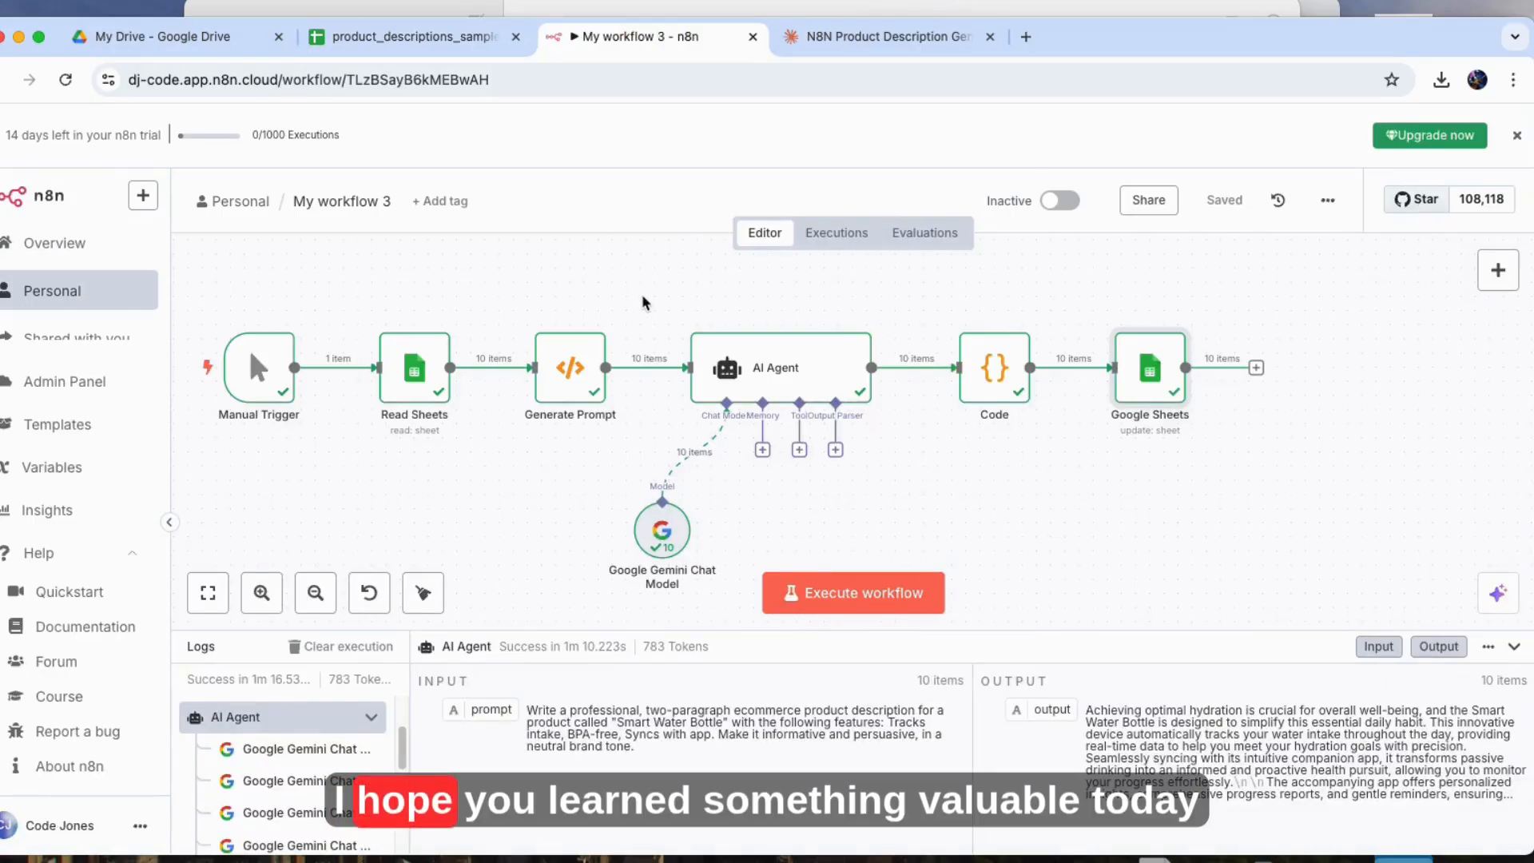
mouse_move(586, 325)
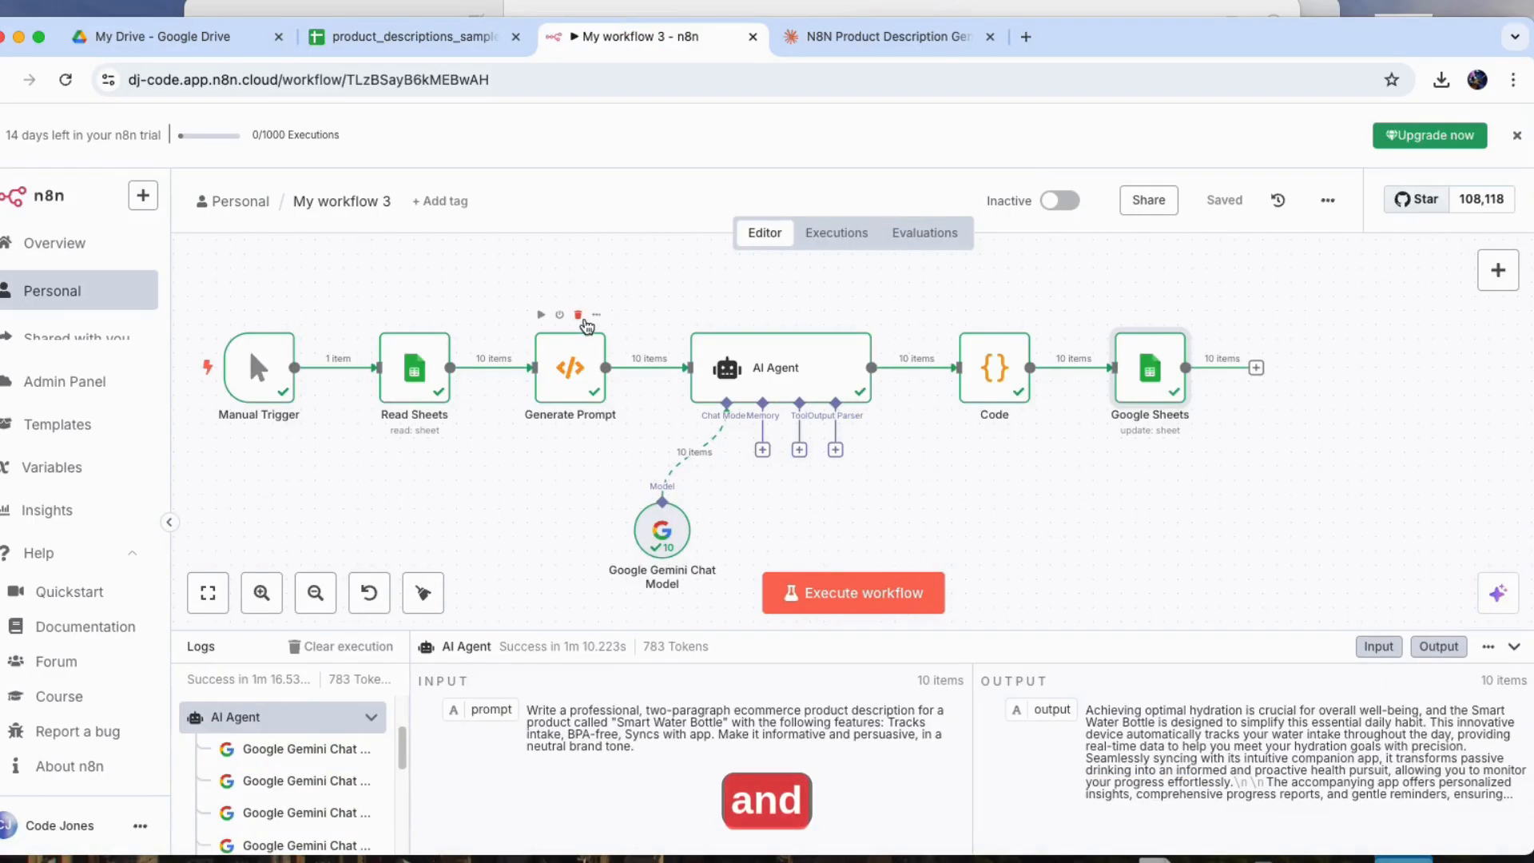
scroll(578, 463, "down", 5)
scroll(569, 409, "up", 4)
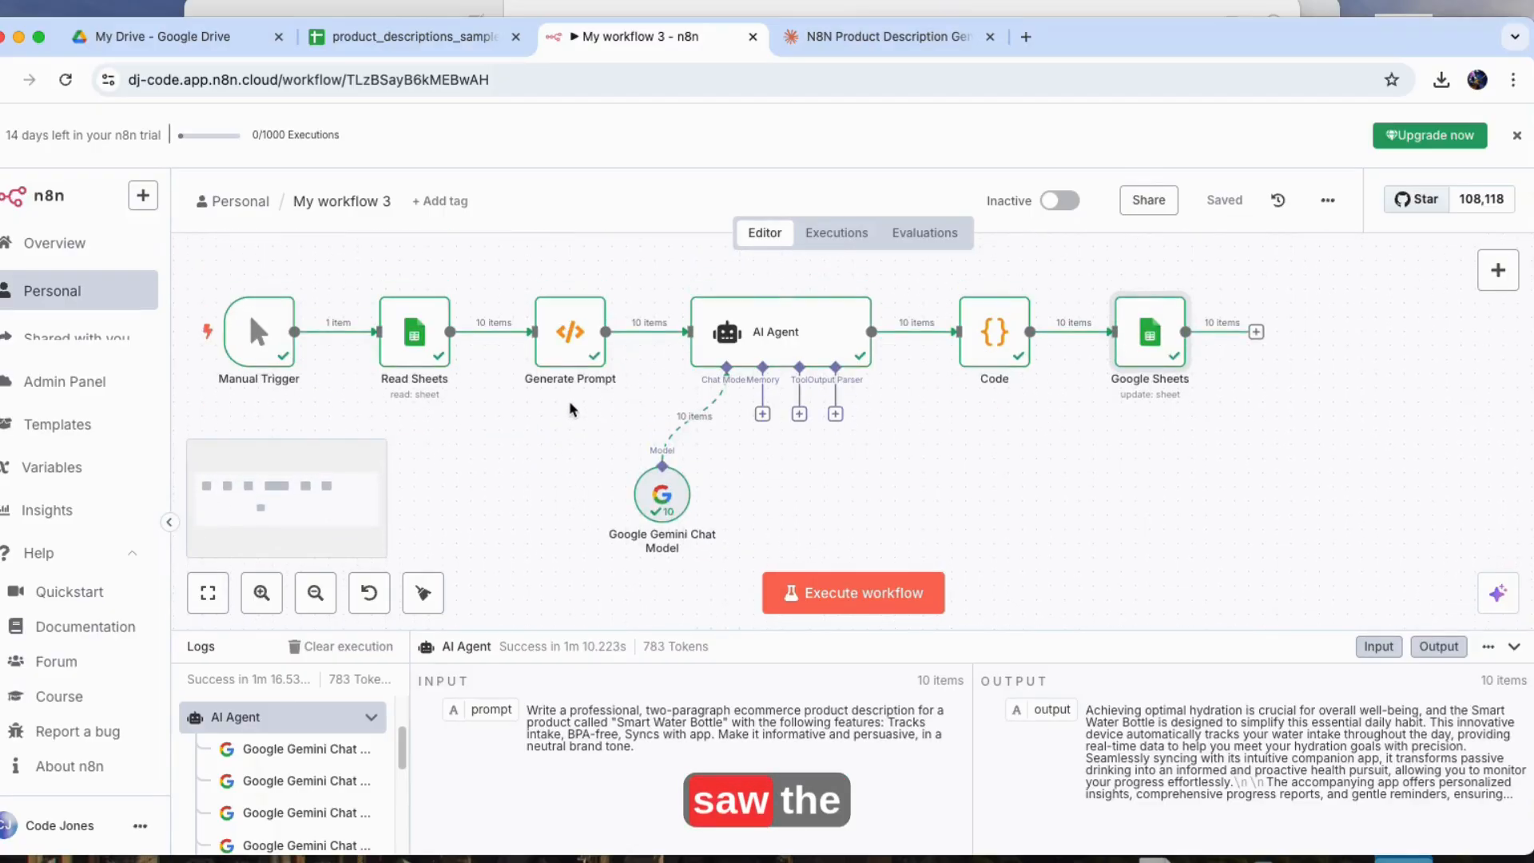